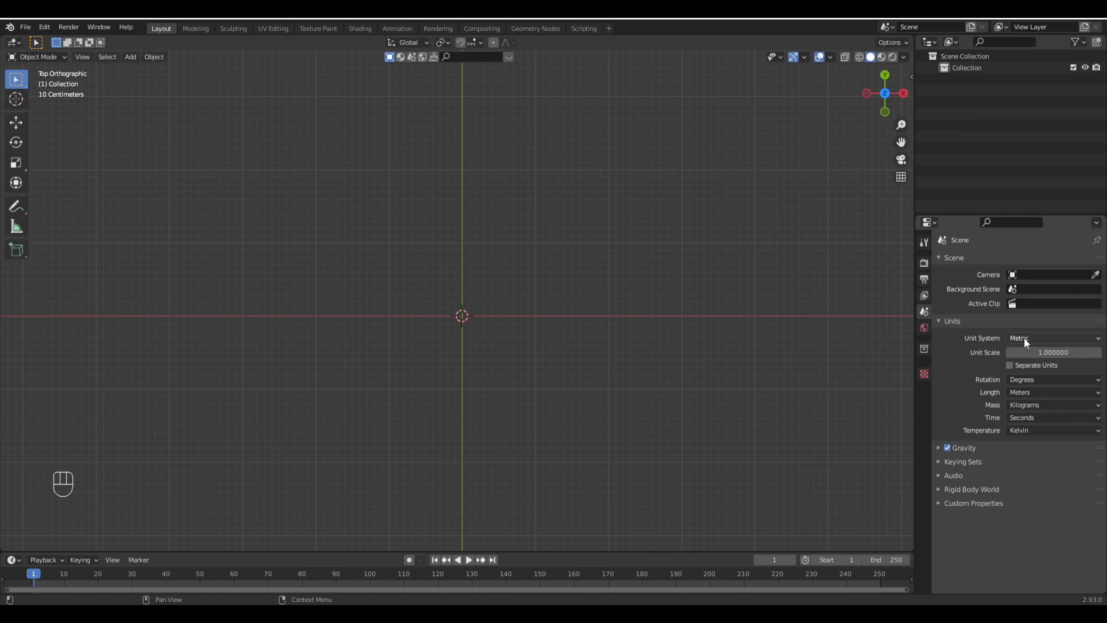
Step: Choose Metric as the scene's unit system and add a plane mesh at the origin
left_click(1025, 337)
left_click(1024, 335)
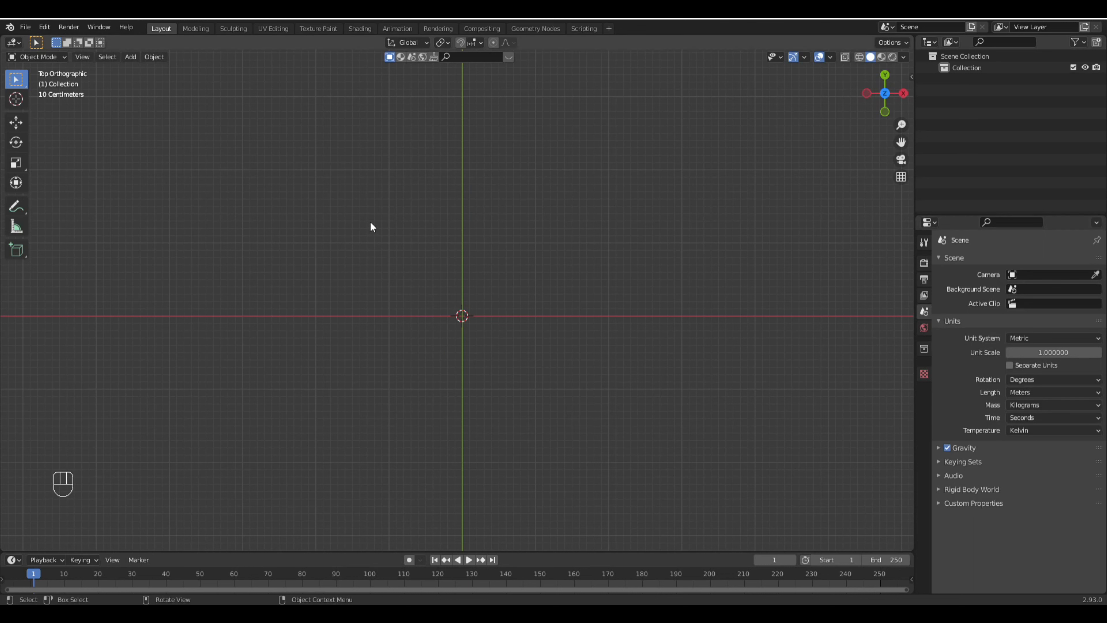
key("shift+a")
mouse_move(373, 227)
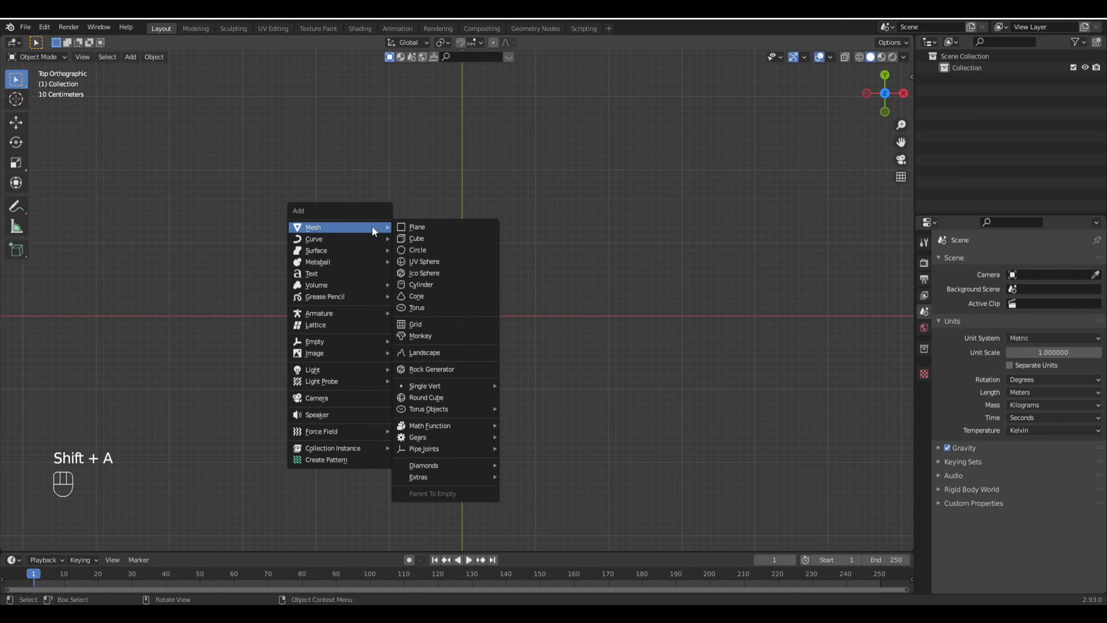
left_click(403, 230)
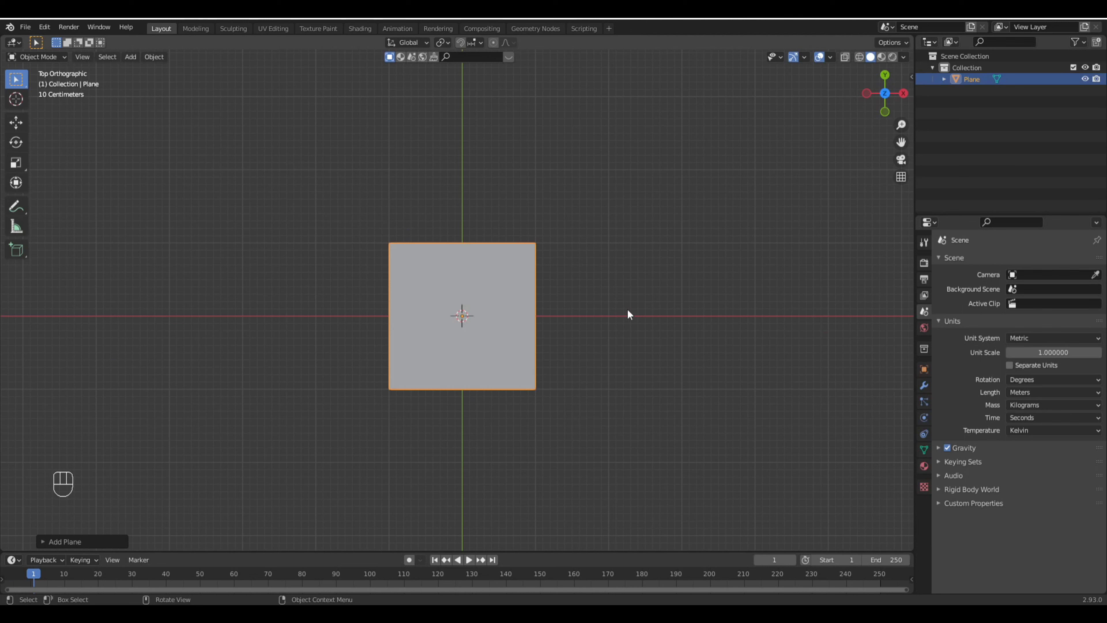
Step: Scale the plane along X into a narrow strip about 0.206 m wide
key("s")
key("x")
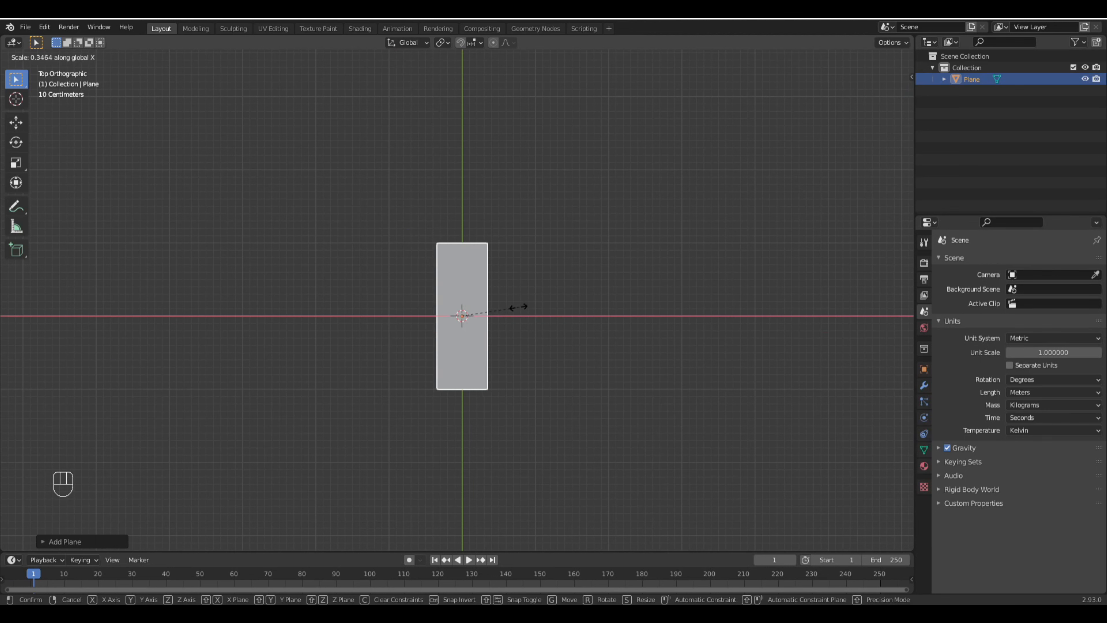
left_click(480, 319)
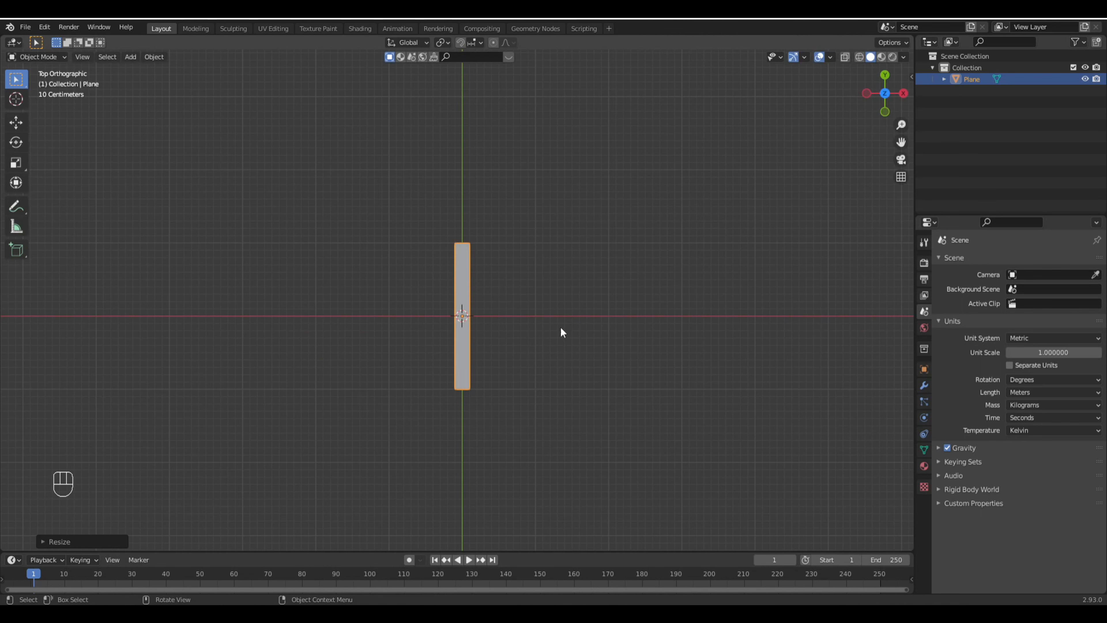
Step: Display the strip's transform values and scale it down uniformly to about 0.023 m by 0.226 m
key("n")
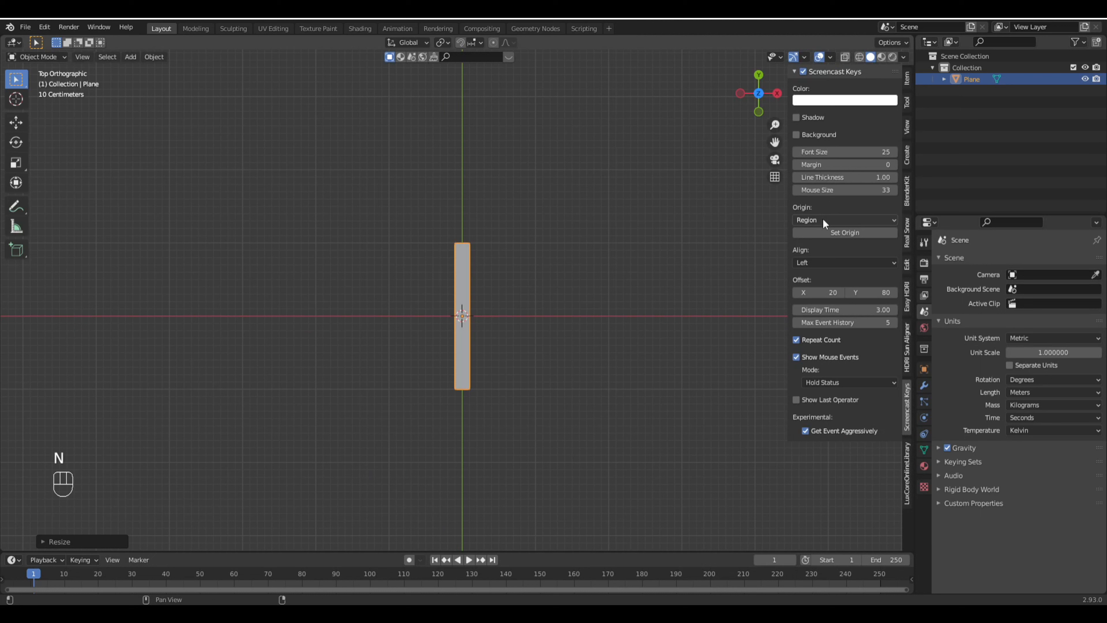
left_click(908, 78)
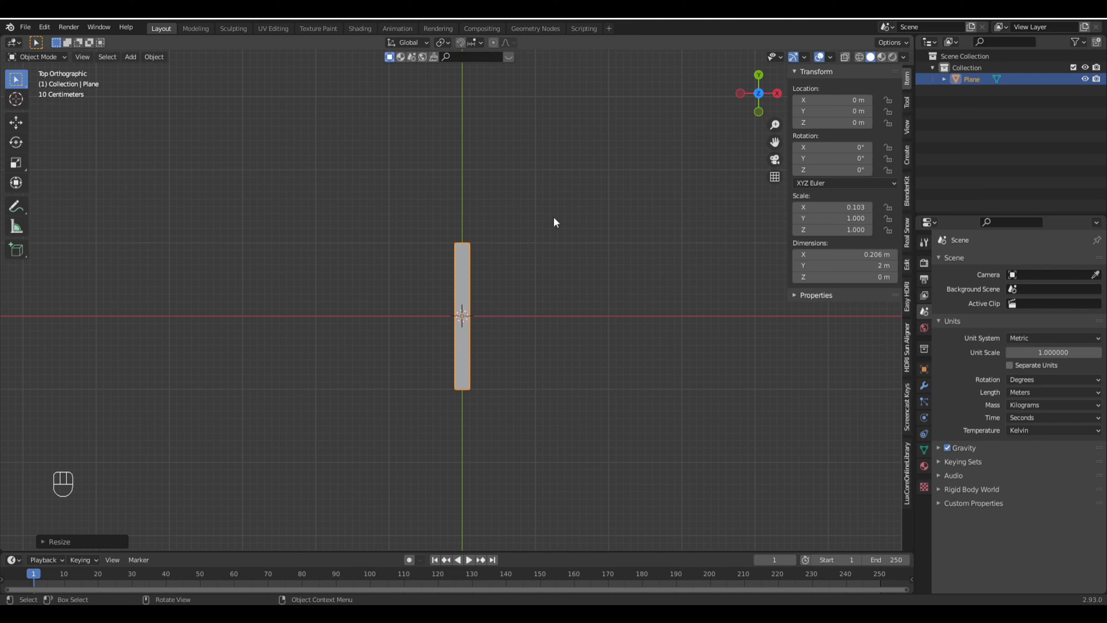
key("s")
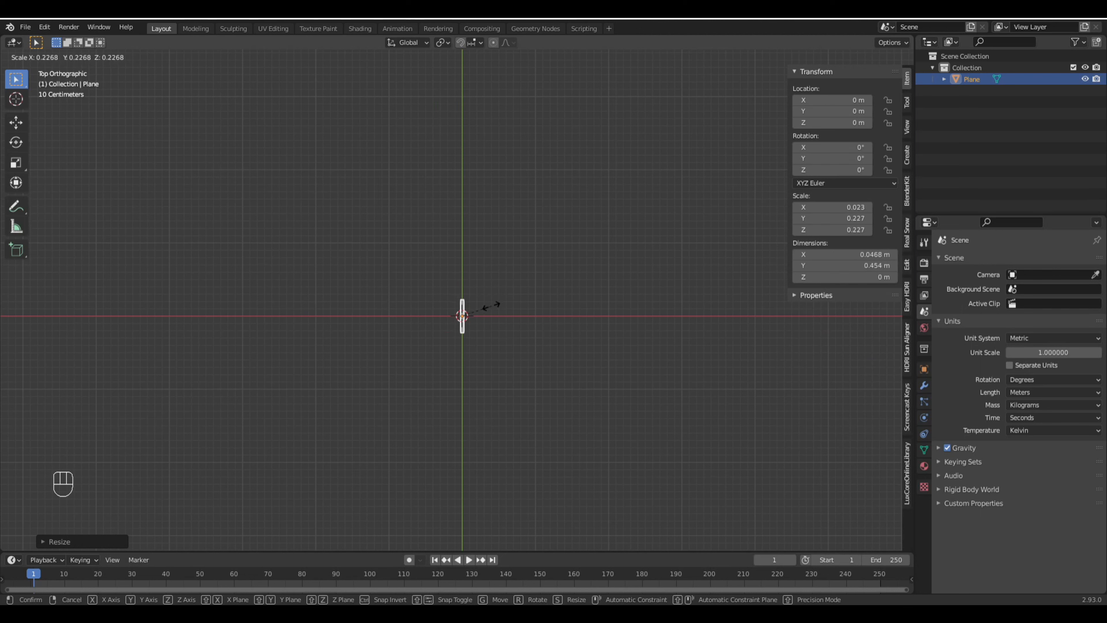
left_click(478, 318)
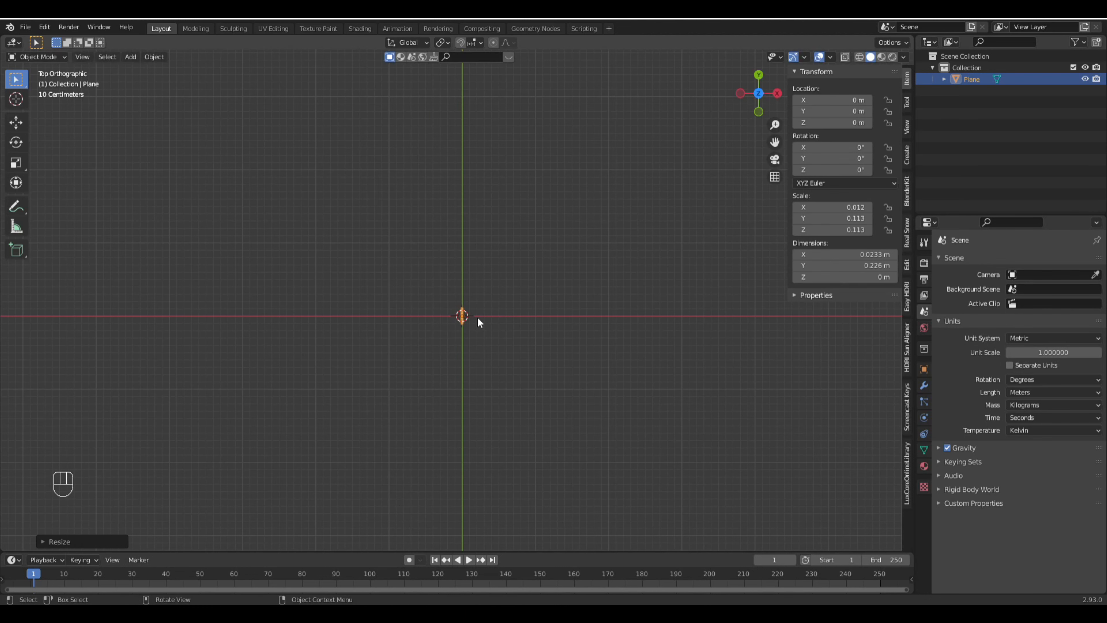
Step: Enter Edit Mode and add five evenly spaced loop cuts across the strip, without sliding them
scroll(491, 336, "up", 10)
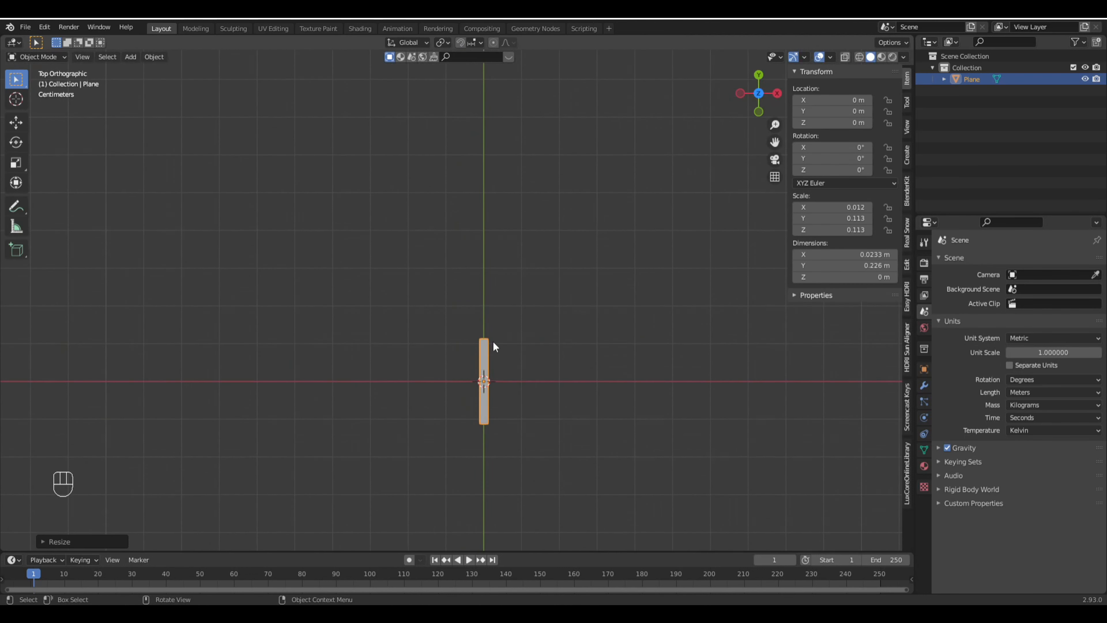
middle_click_drag(575, 391, 512, 291, "shift")
scroll(513, 297, "up", 2)
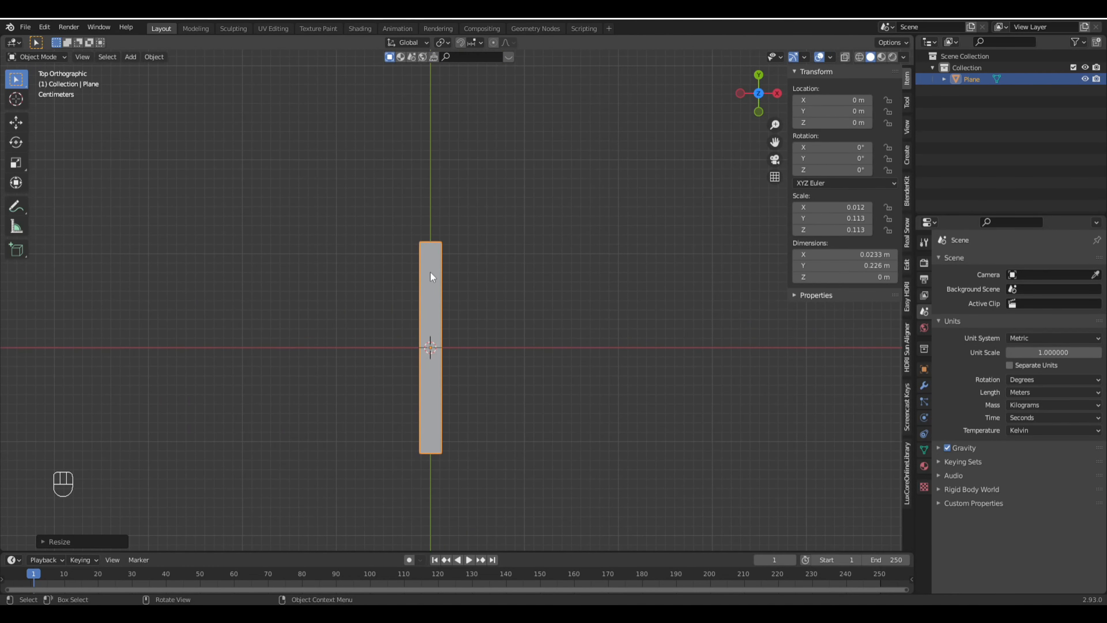
key("Tab")
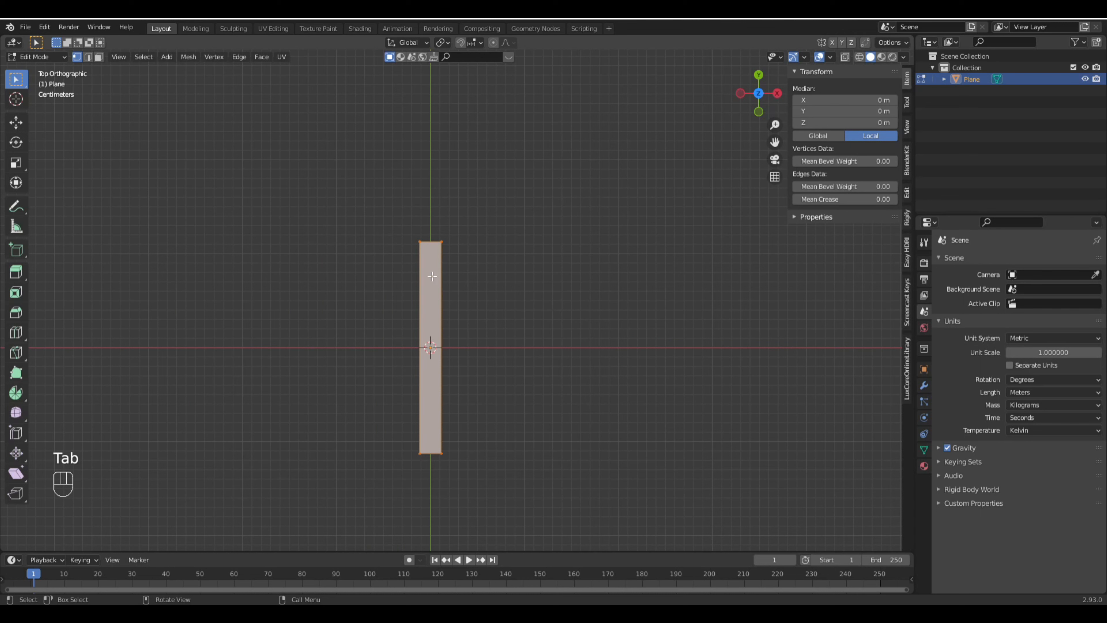
key("ctrl+r")
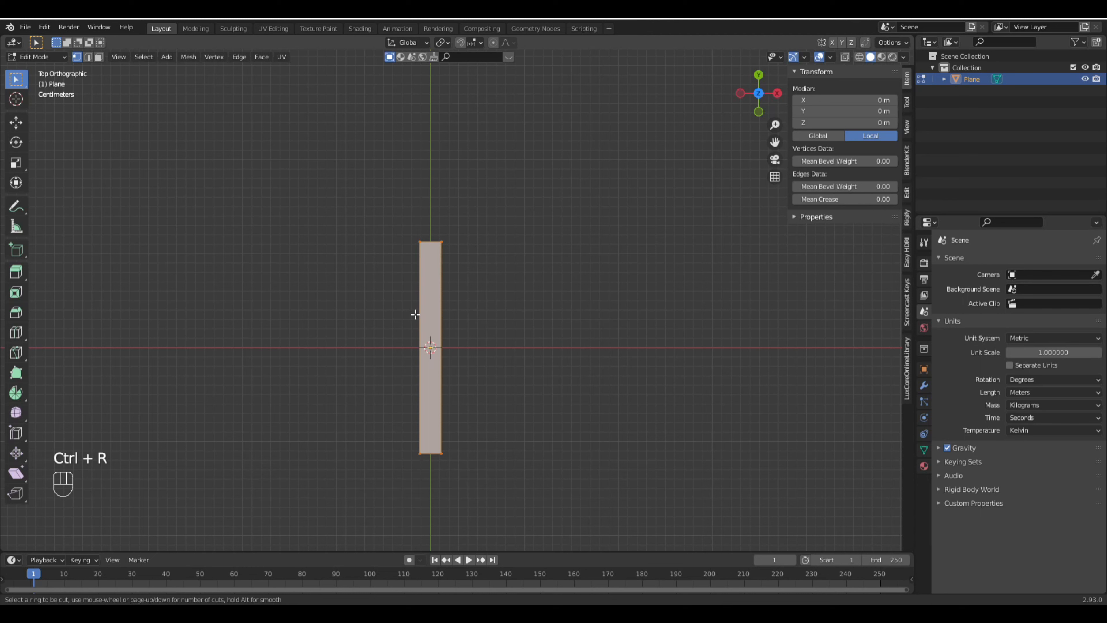
key("5")
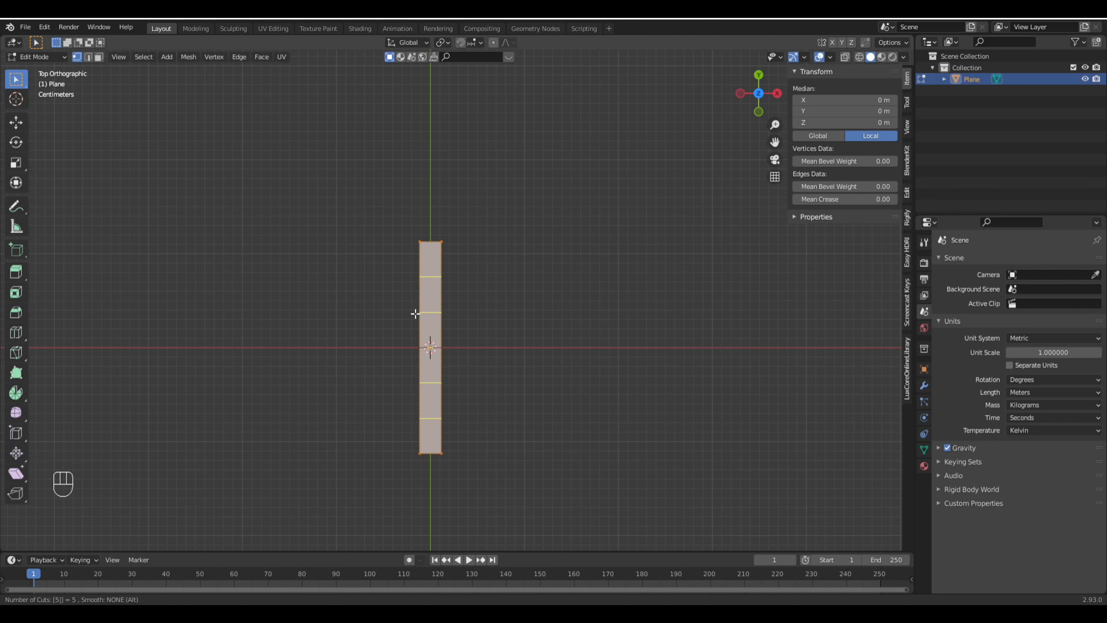
left_click(415, 314)
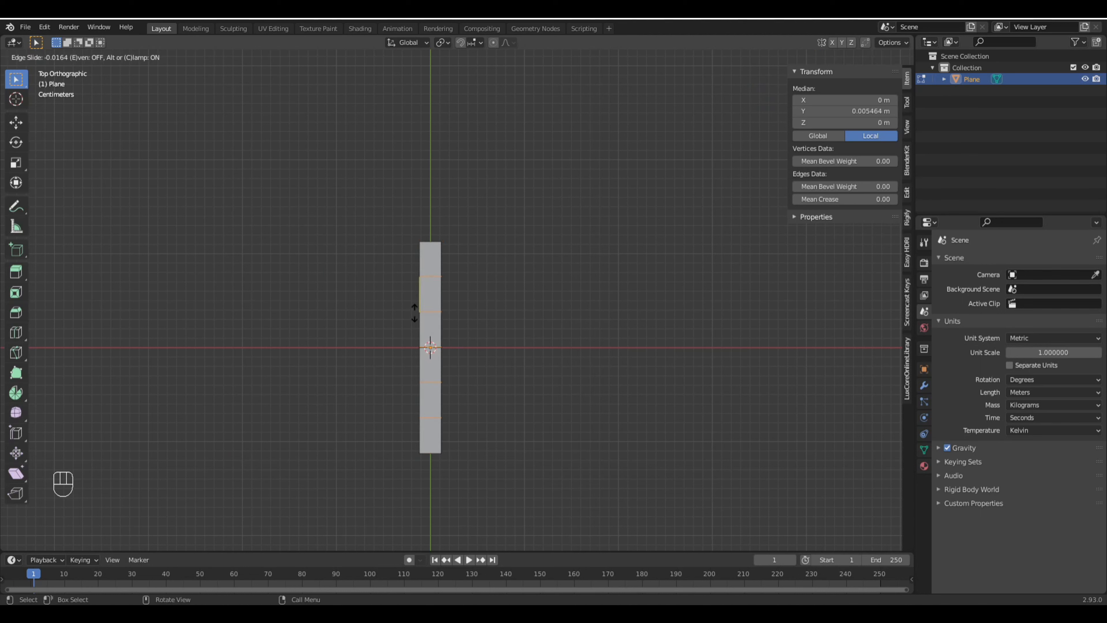
key("Escape")
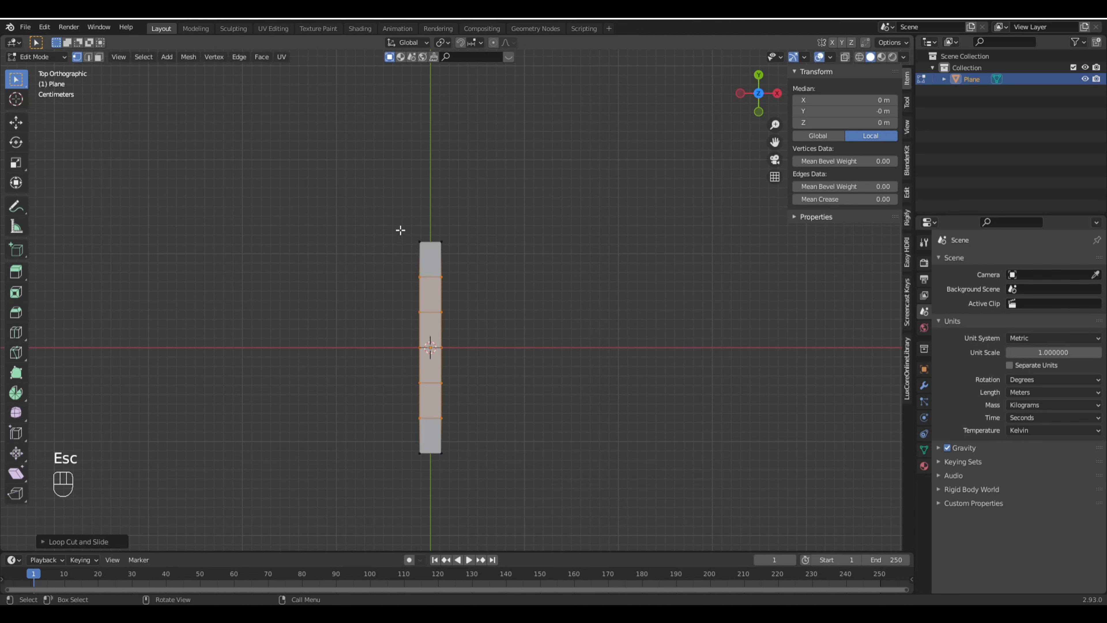
Step: Select the two vertices at the strip's upper end and enable proportional editing with Sharp falloff
left_click_drag(378, 212, 475, 262)
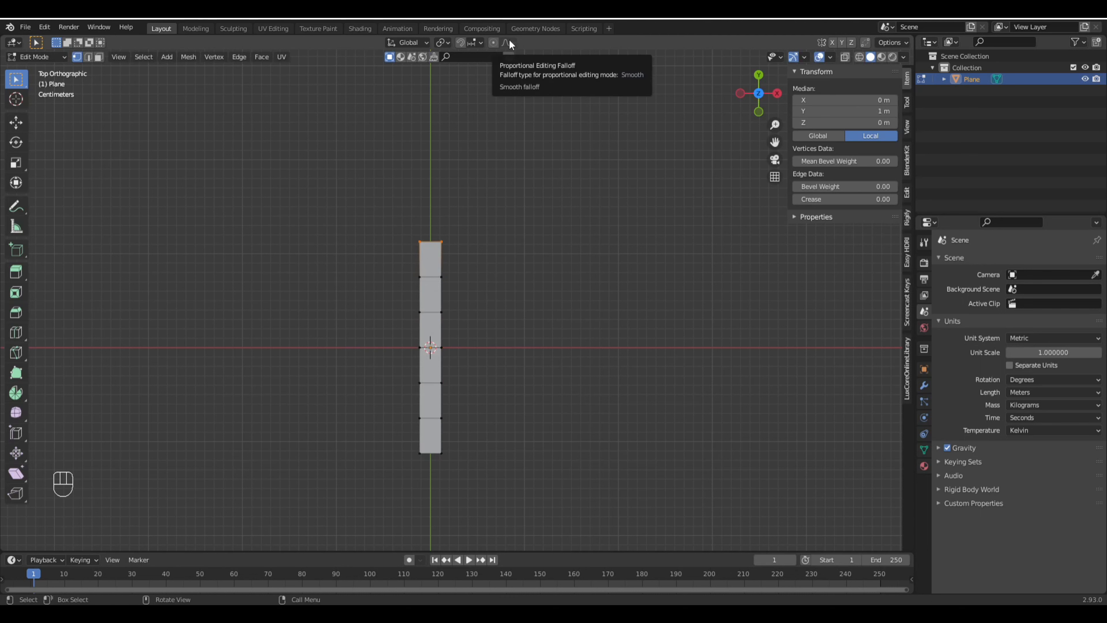
key("o")
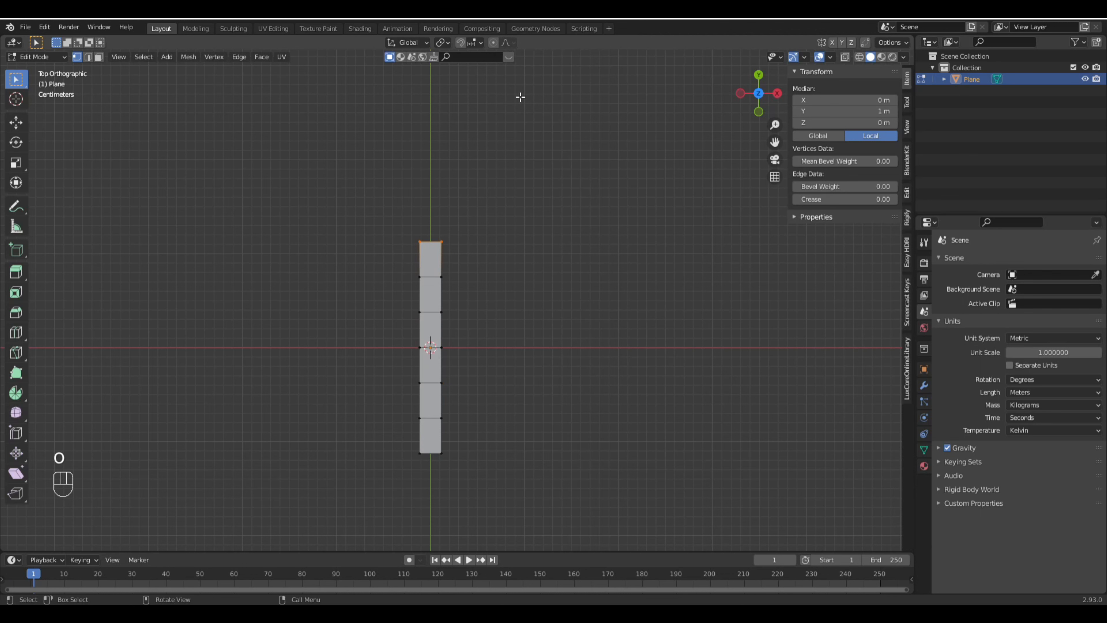
key("o")
left_click(514, 43)
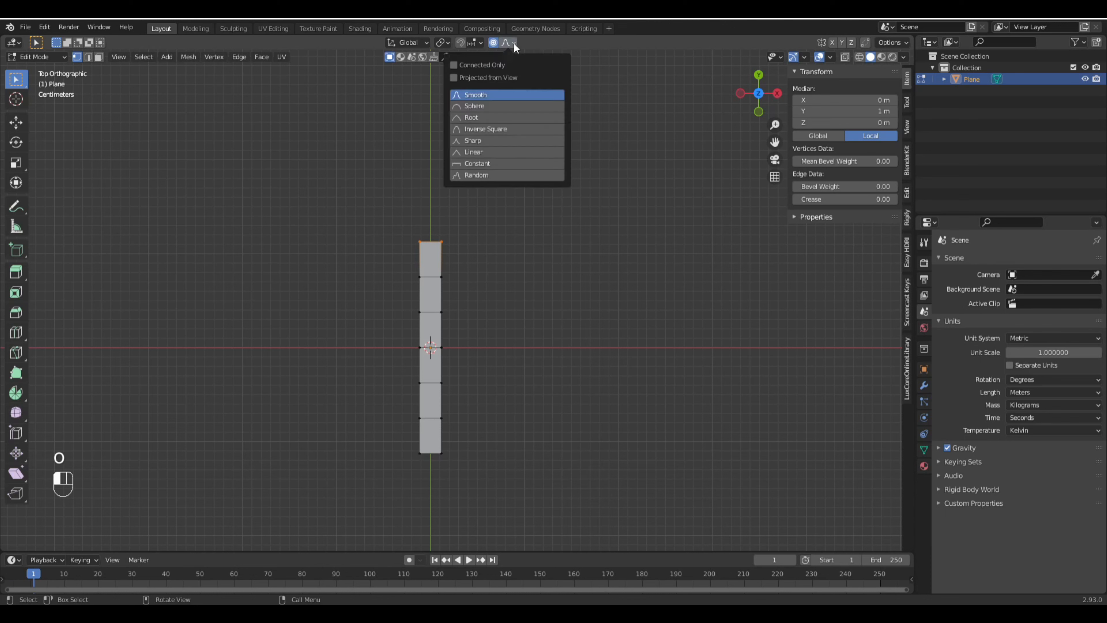
left_click(479, 140)
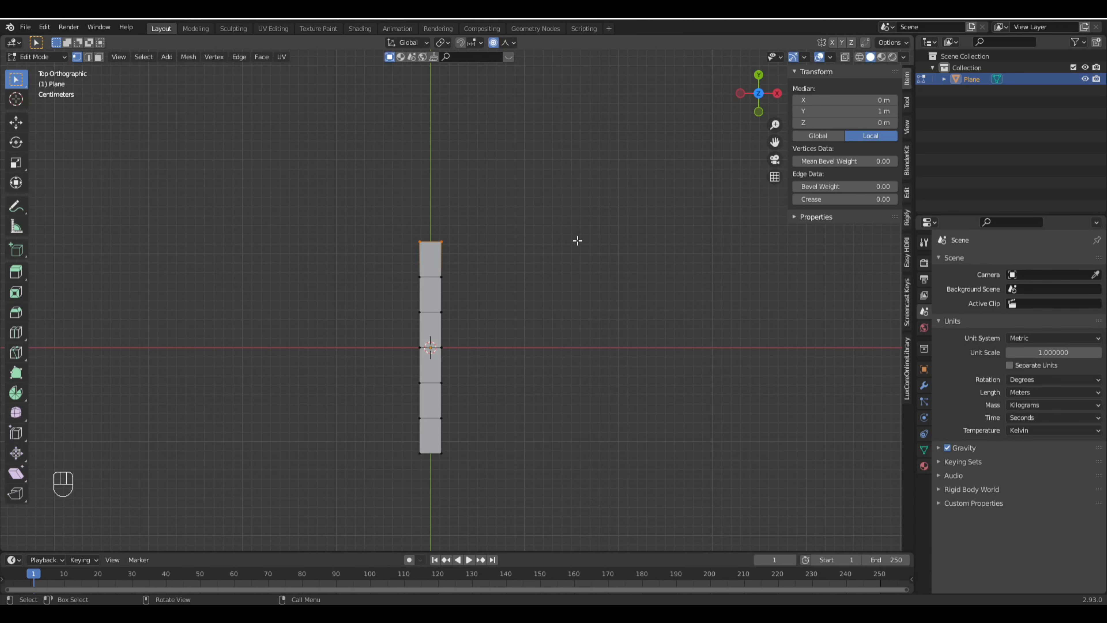
Step: Scale the upper end along X almost to a point, using a proportional size of about 0.18
key("s")
key("x")
scroll(552, 235, "up", 20)
scroll(552, 235, "down", 9)
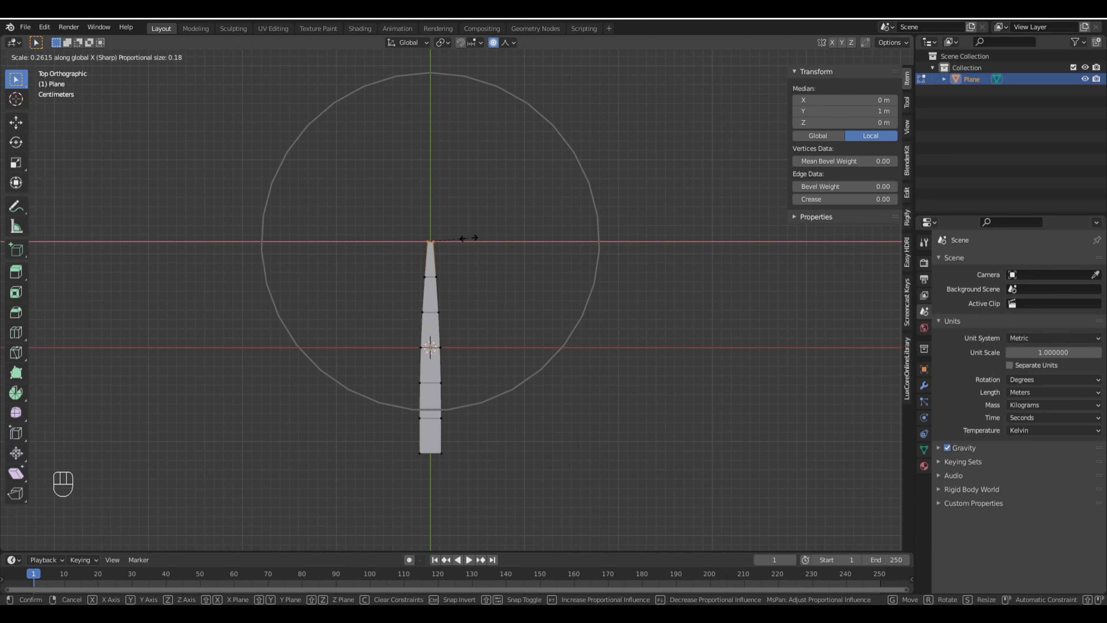
left_click(446, 242)
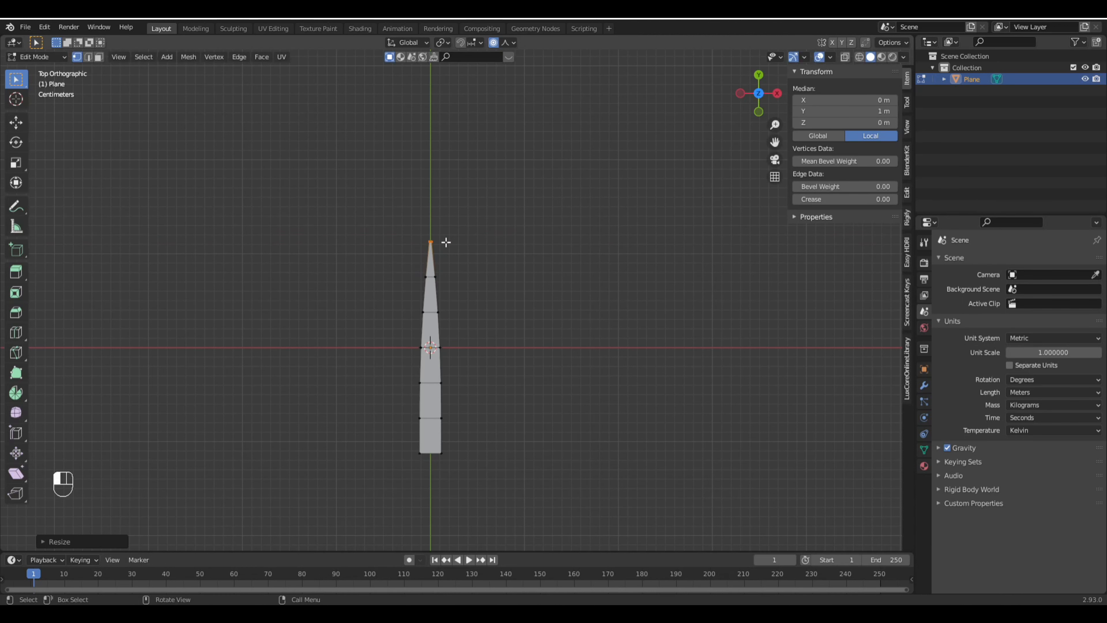
Step: Select the two vertices at the strip's lower end and scale them along X to about half their width with Sharp proportional falloff
scroll(443, 314, "down", 5)
scroll(438, 349, "up", 3)
middle_click_drag(429, 445, 441, 366, "shift")
scroll(441, 367, "up", 3)
left_click_drag(404, 331, 539, 417)
key("s")
key("x")
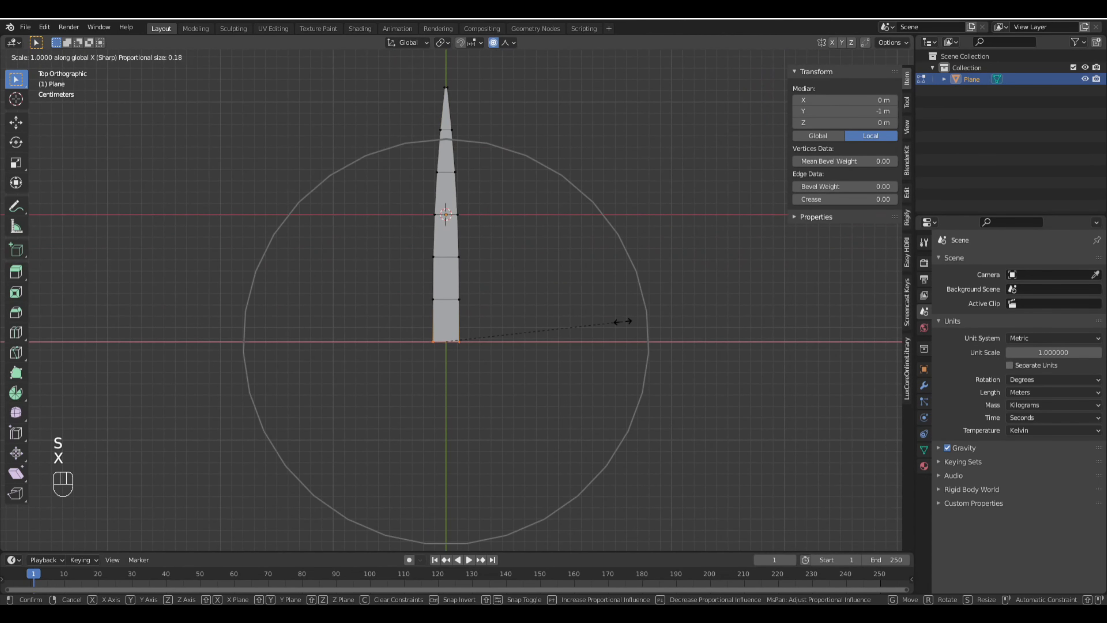
left_click(524, 336)
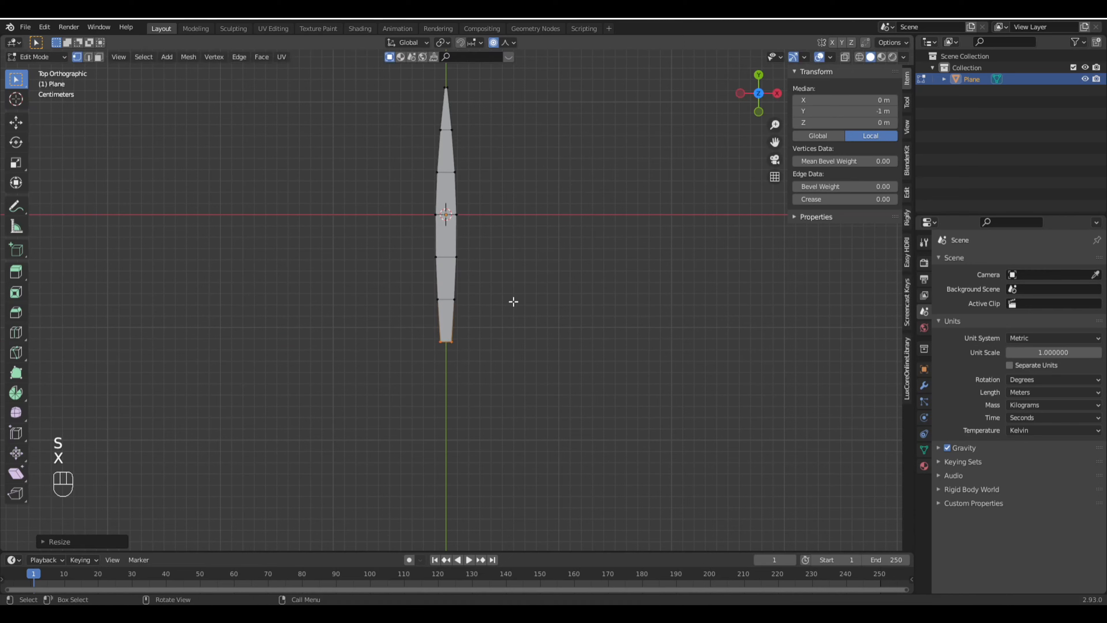
Step: Add one centred loop cut running lengthwise down the middle of the tapered blade
scroll(521, 323, "down", 5)
scroll(518, 292, "up", 3)
scroll(479, 258, "up", 2)
middle_click_drag(460, 228, 454, 295, "shift")
key("ctrl+r")
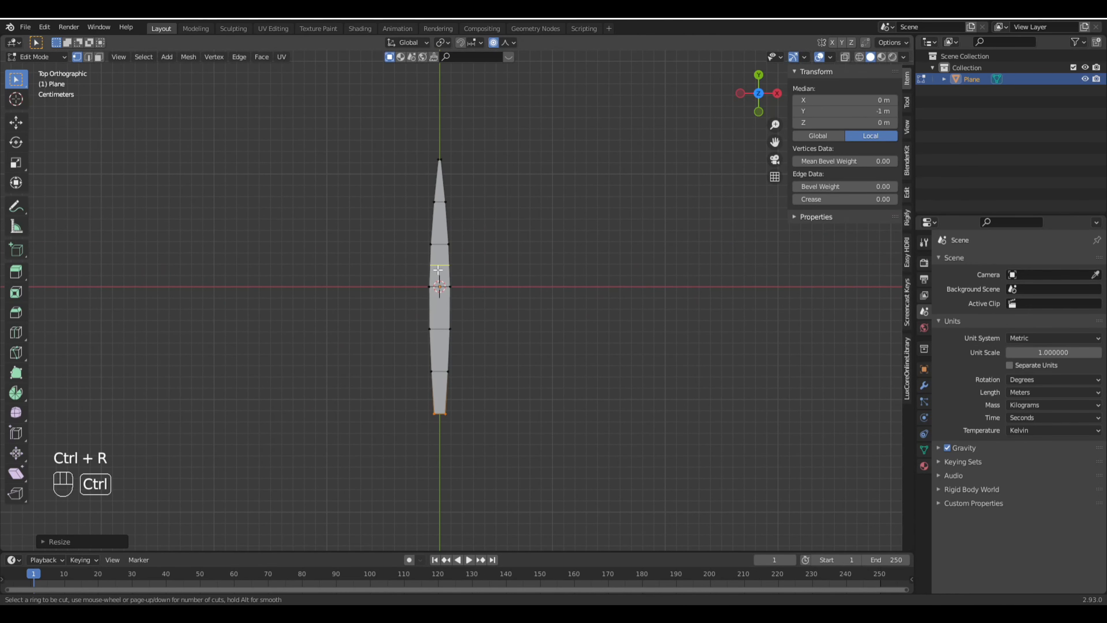
left_click(439, 286)
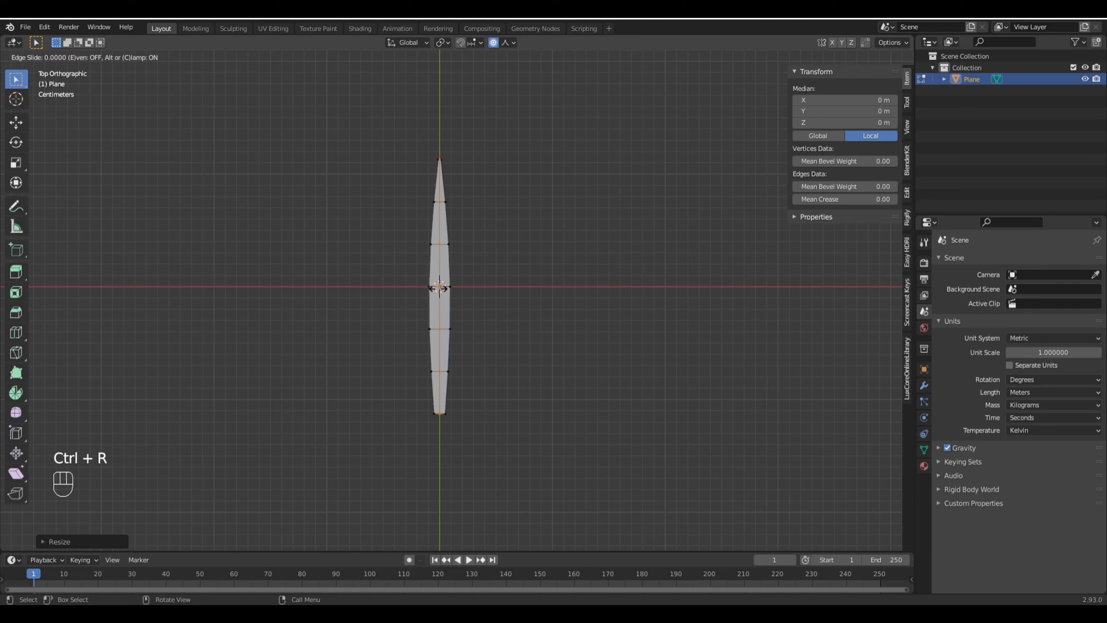
key("Return")
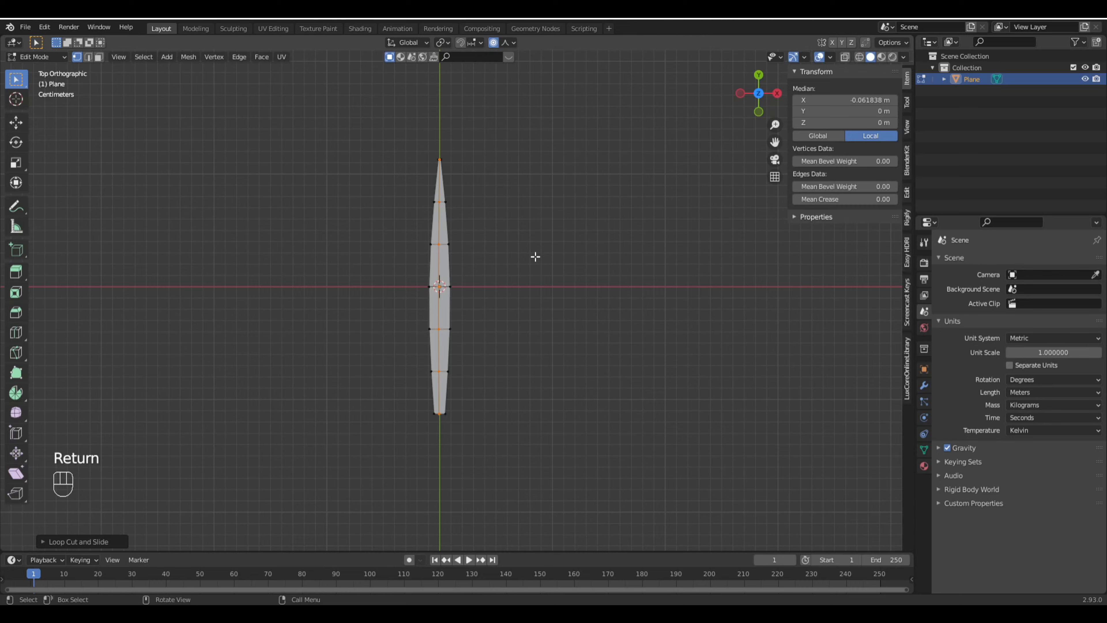
Step: Switch to the right orthographic view and set the proportional editing falloff to Smooth
key("KP_3")
scroll(550, 305, "down", 7)
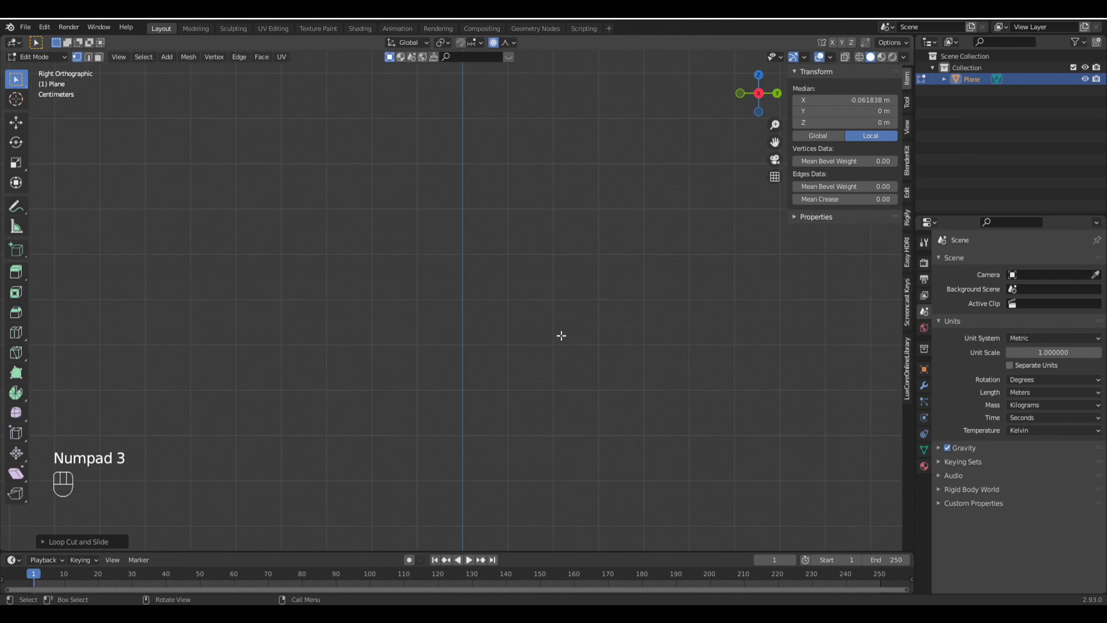
middle_click_drag(536, 421, 526, 213, "shift")
scroll(535, 299, "up", 9)
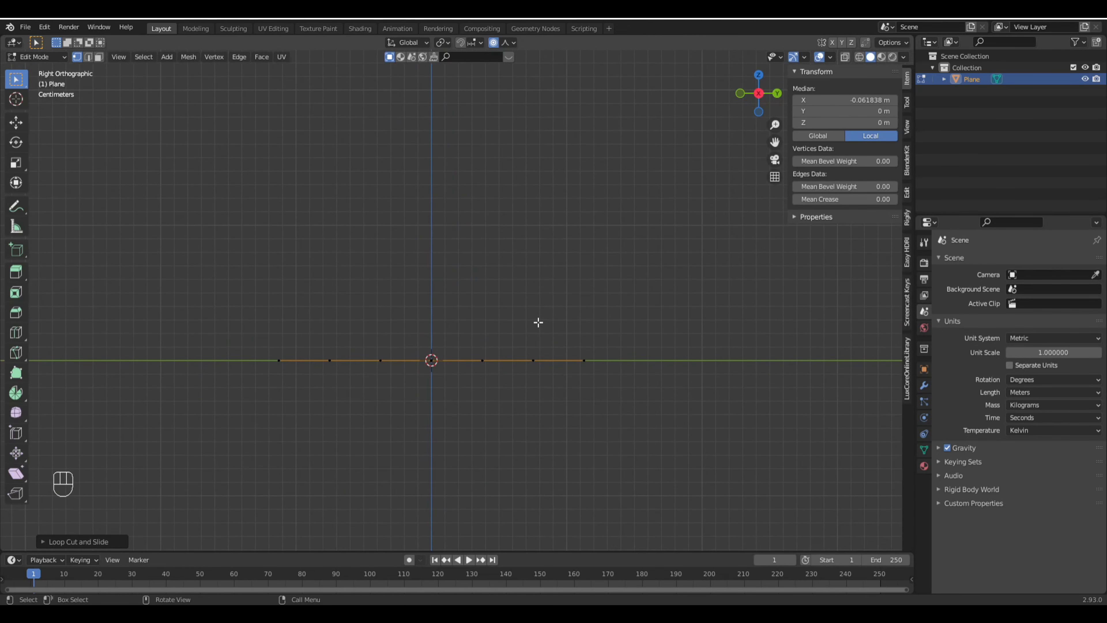
scroll(534, 332, "down", 2)
middle_click_drag(513, 318, 543, 358)
key("KP_3")
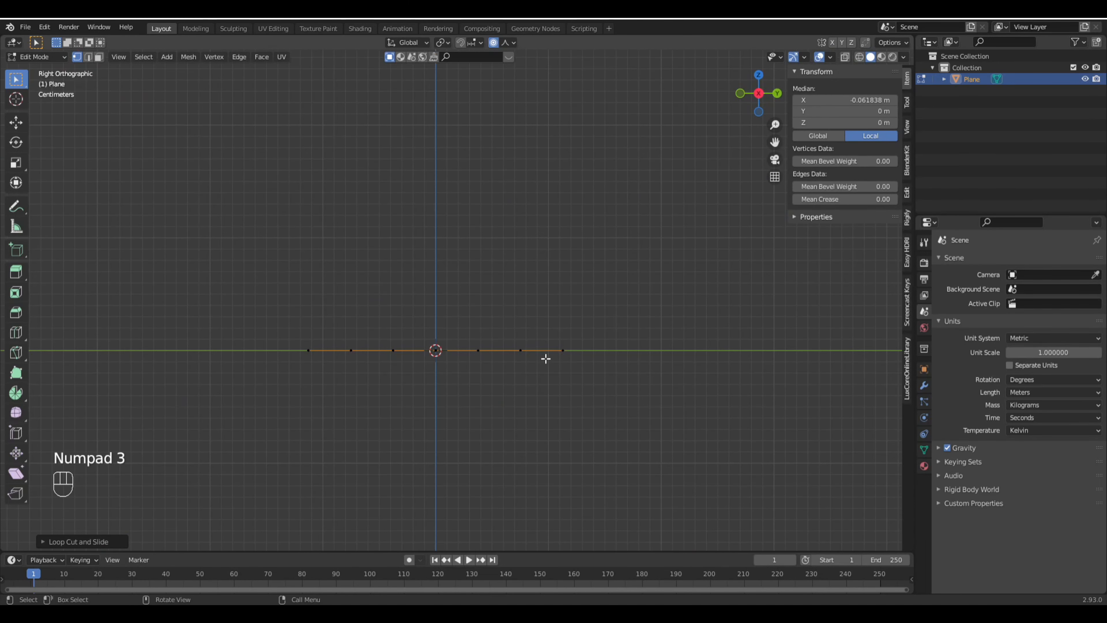
left_click(510, 41)
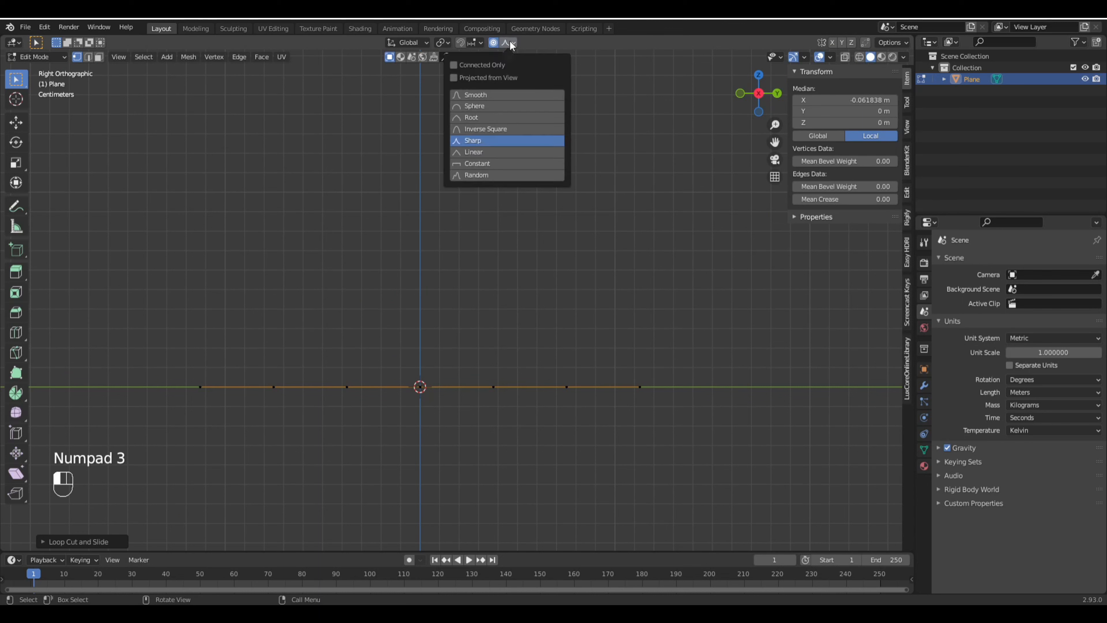
left_click(470, 94)
Step: Move the central lengthwise edge loop down along Z by about 0.003 m, with a proportional size of 0.01
middle_click_drag(435, 265, 514, 226, "shift")
key("g")
key("z")
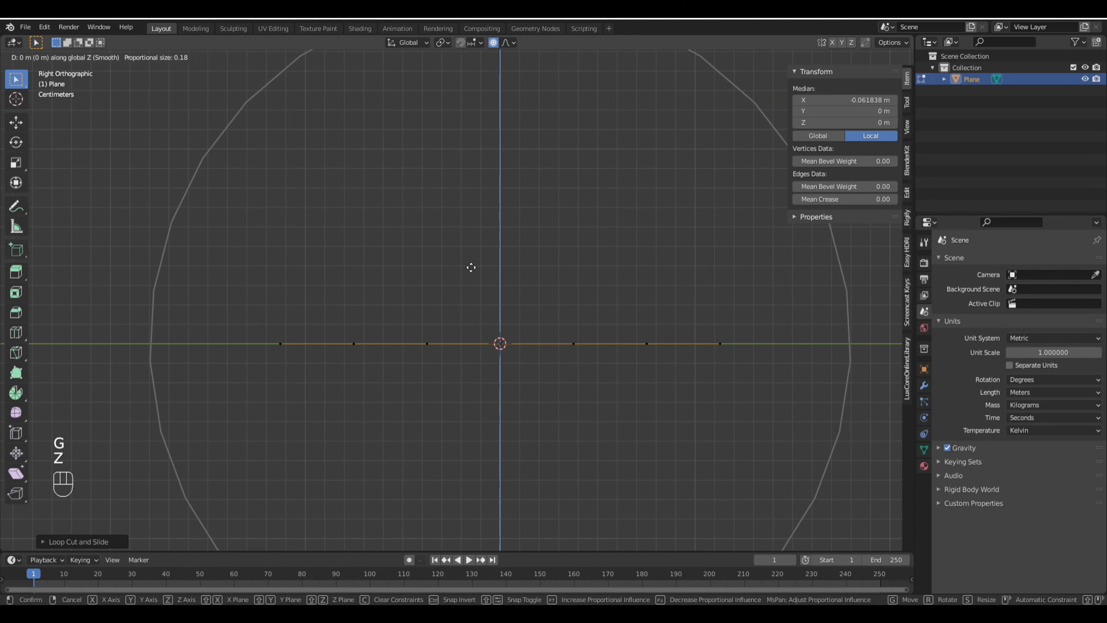
scroll(470, 267, "up", 19)
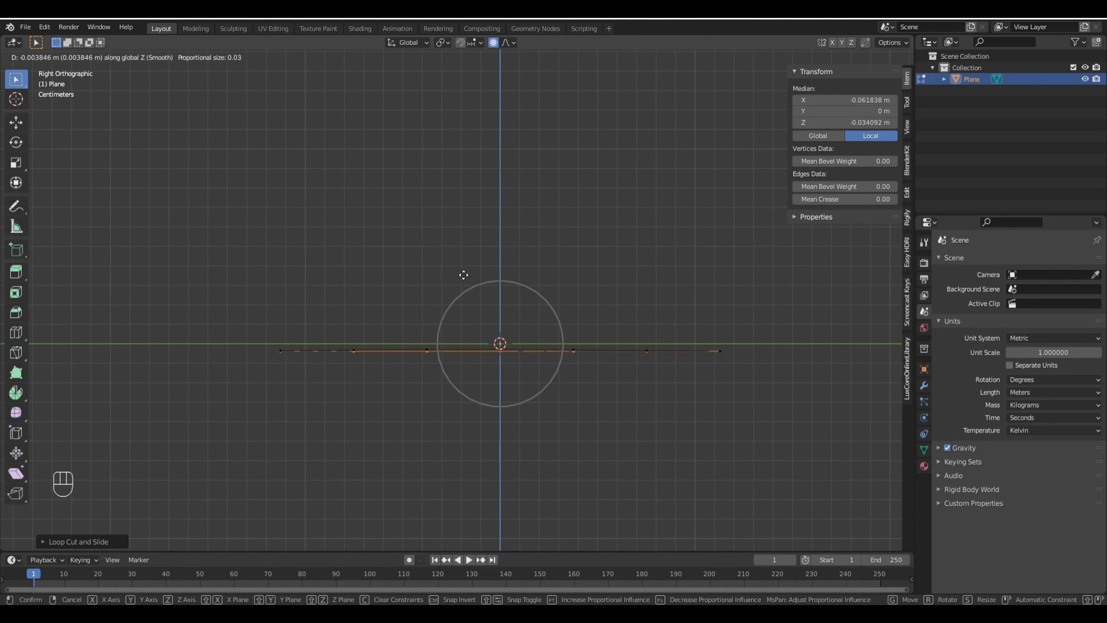
scroll(463, 277, "up", 11)
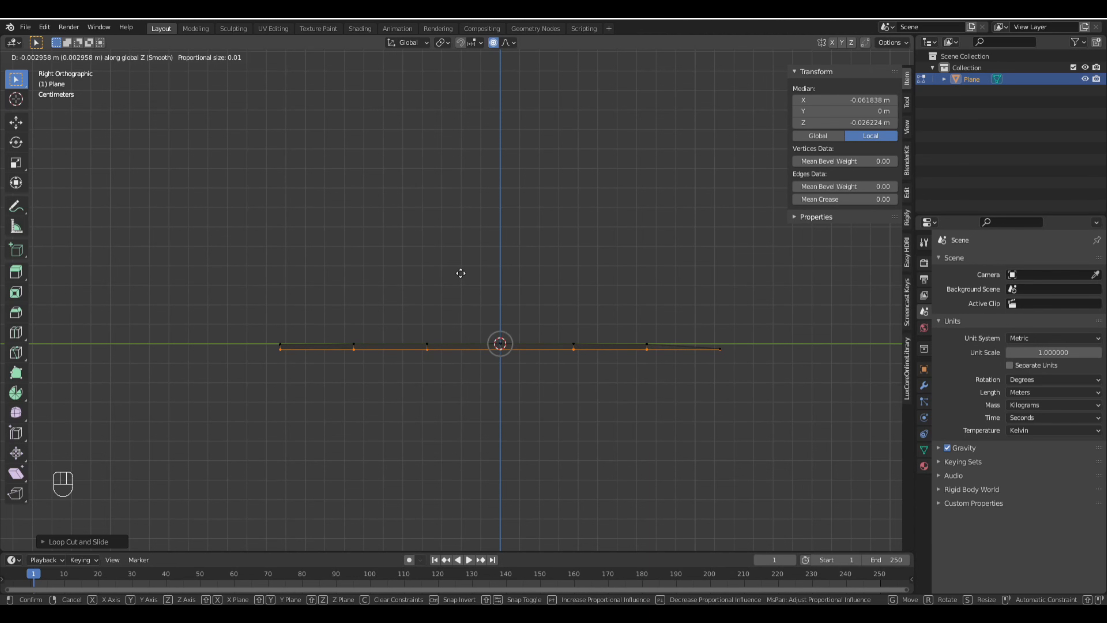
left_click(459, 273)
Step: Raise the central lengthwise edge loop by about 0.002 m along Z to soften the crease, and return to Object Mode
middle_click_drag(459, 272, 526, 373)
key("g")
key("z")
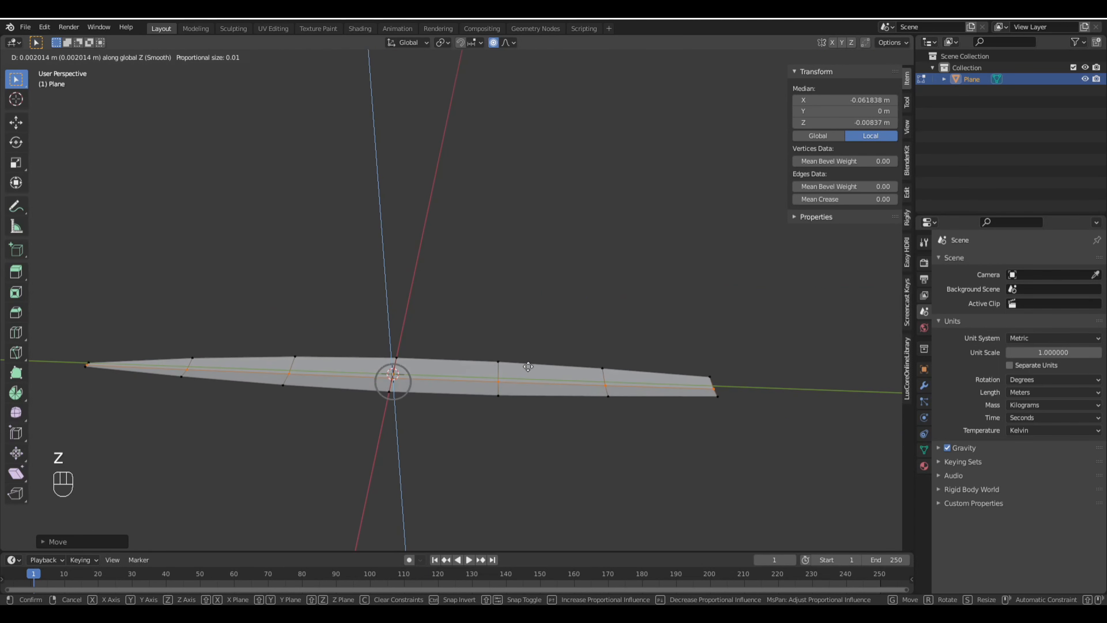
left_click(527, 368)
middle_click_drag(526, 349, 434, 325)
key("Tab")
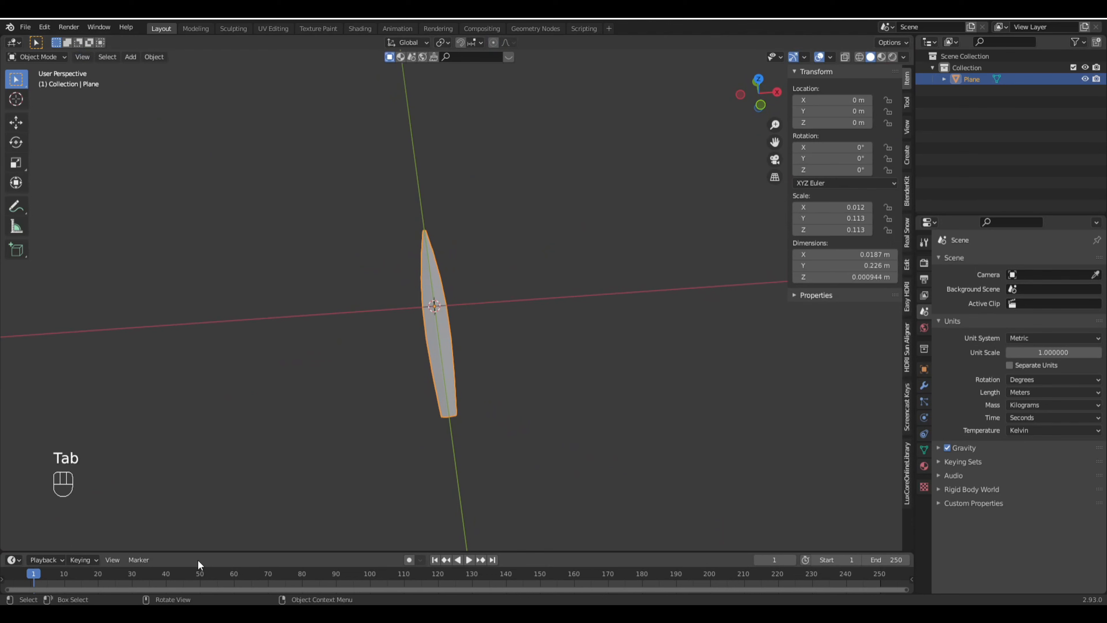
Step: Enlarge the timeline area, show the blade in top orthographic view, and change the timeline to a UV Editor
left_click_drag(198, 552, 267, 324)
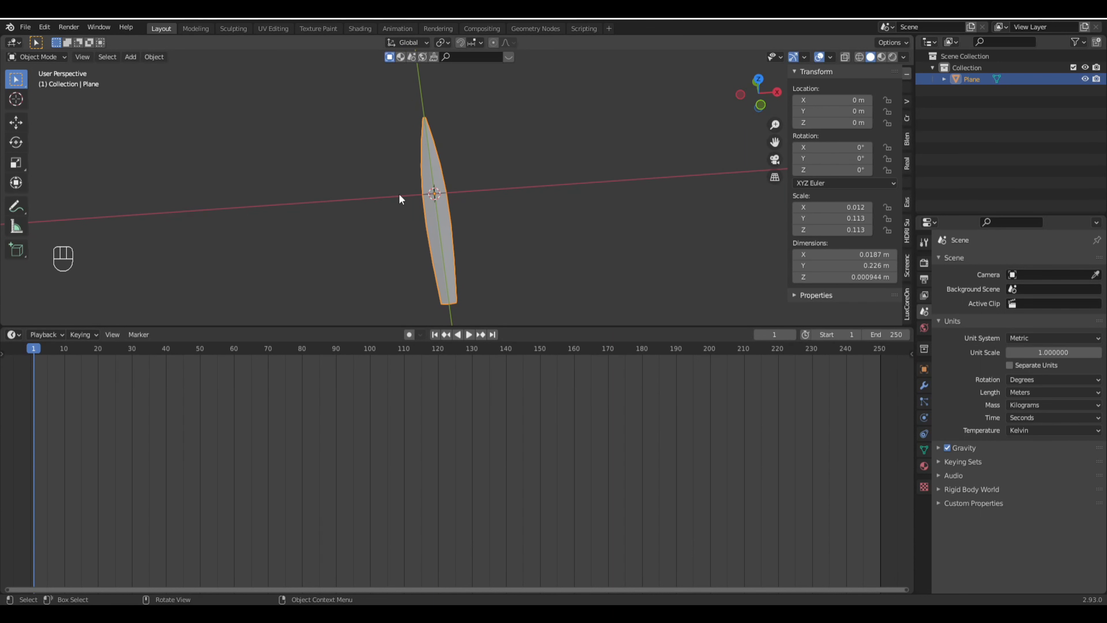
key("KP_7")
scroll(455, 207, "up", 3)
middle_click_drag(460, 175, 464, 220, "shift")
scroll(455, 207, "down", 2)
scroll(455, 206, "up", 1)
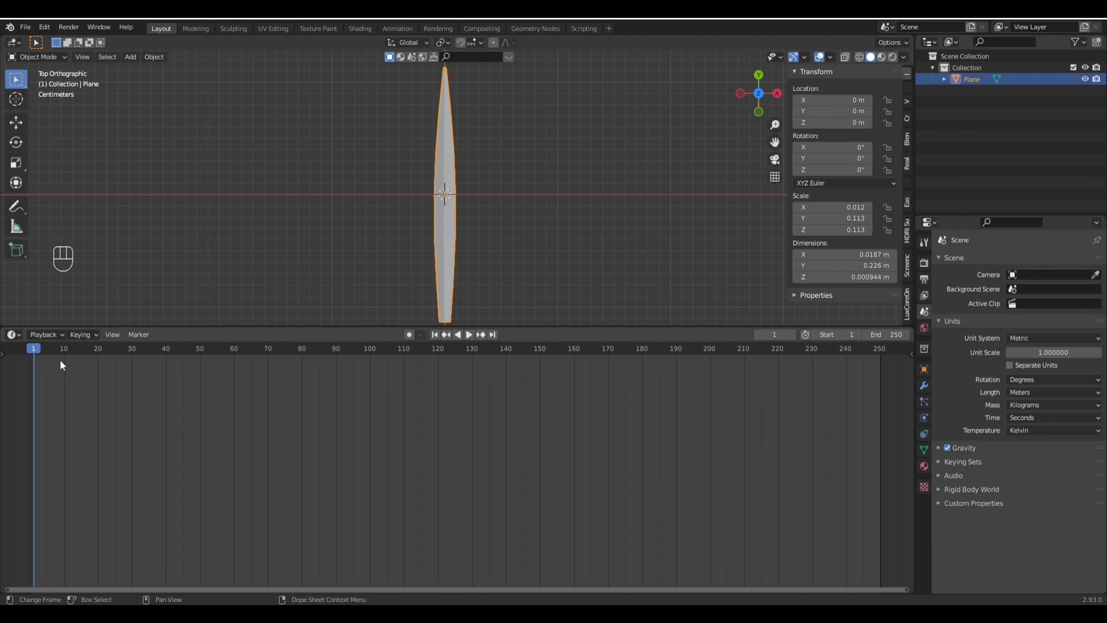
left_click(13, 334)
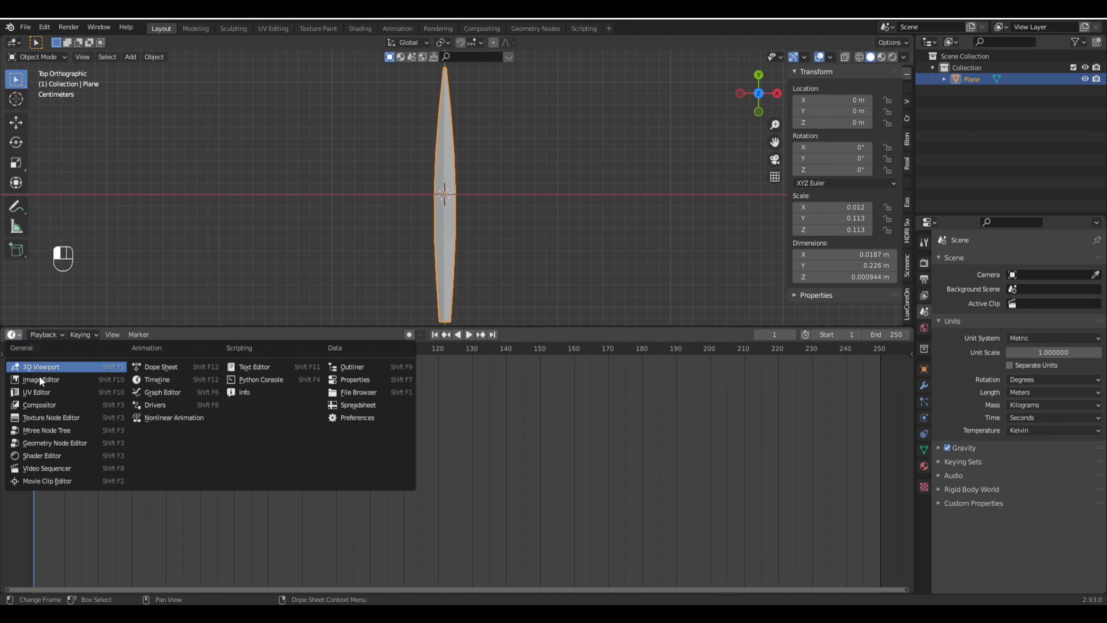
left_click(45, 392)
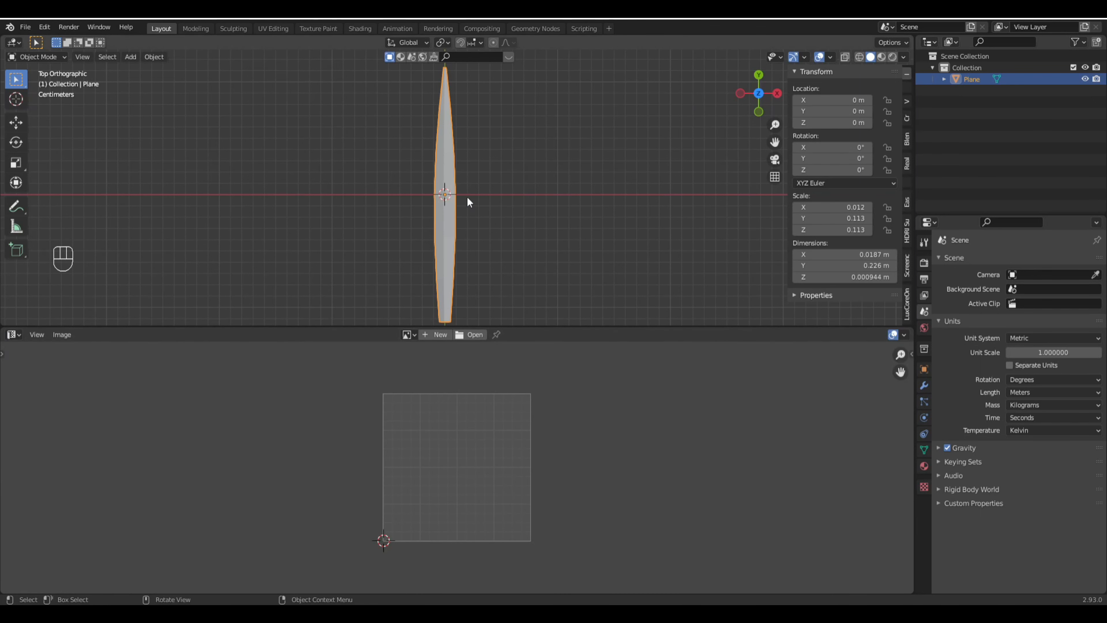
Step: Unwrap the whole blade with Project from View and scale its UVs up to fill the height of the UV square
key("Tab")
key("a")
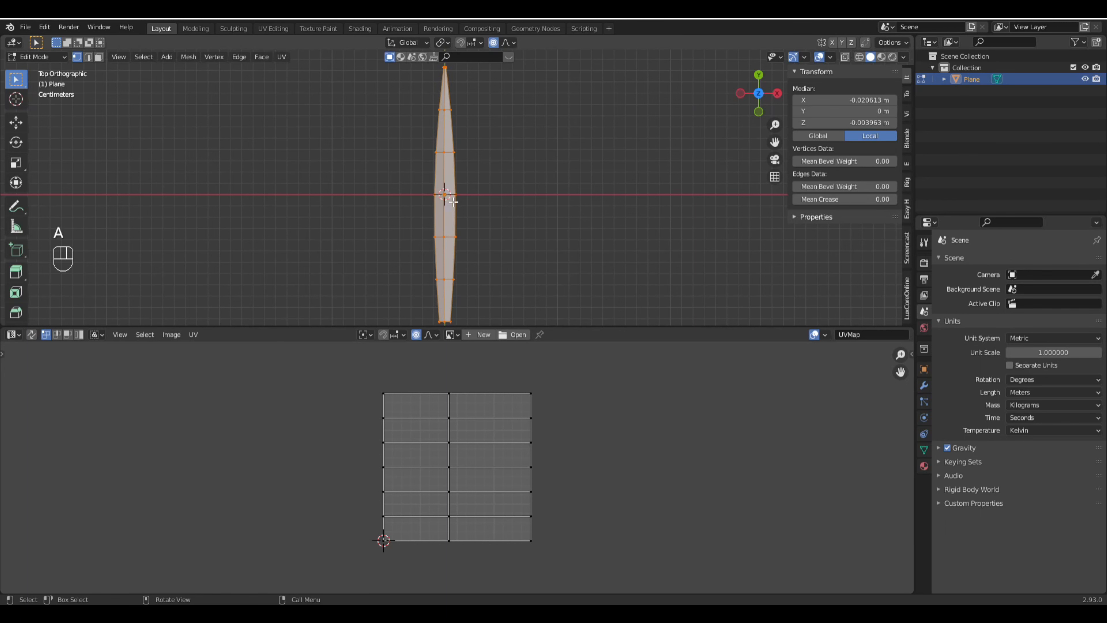
key("u")
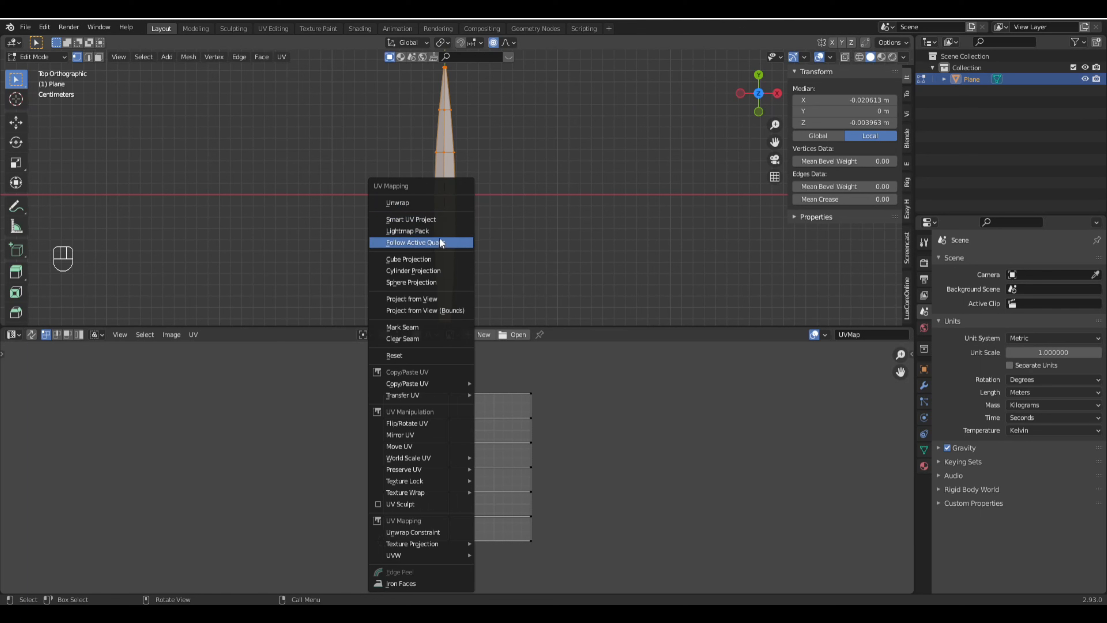
left_click(429, 300)
scroll(469, 513, "up", 3)
scroll(468, 506, "down", 3)
key("a")
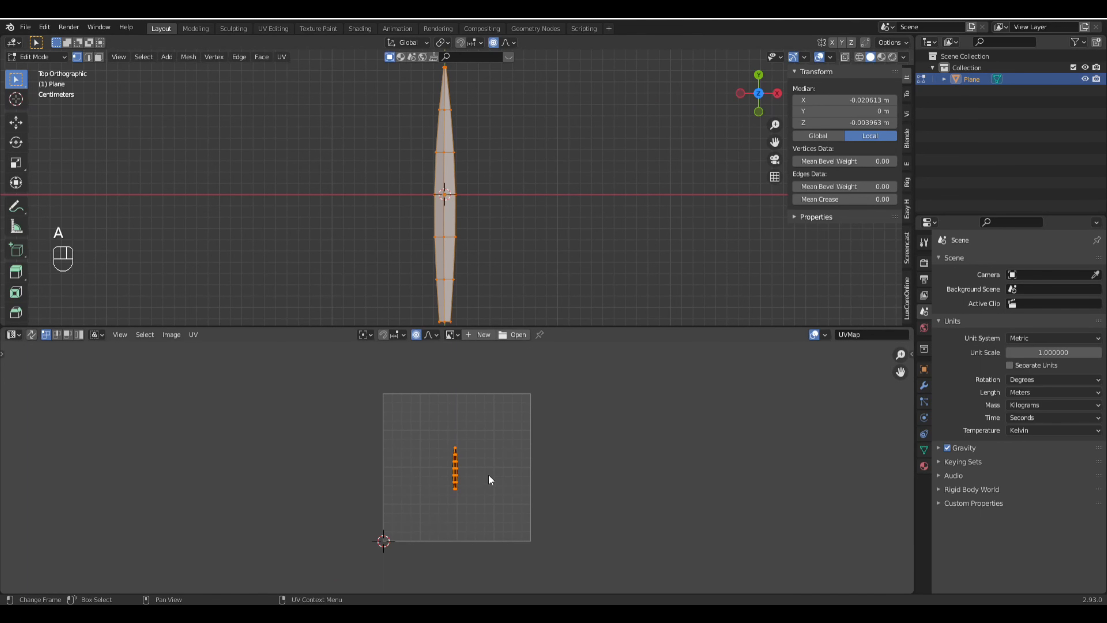
key("s")
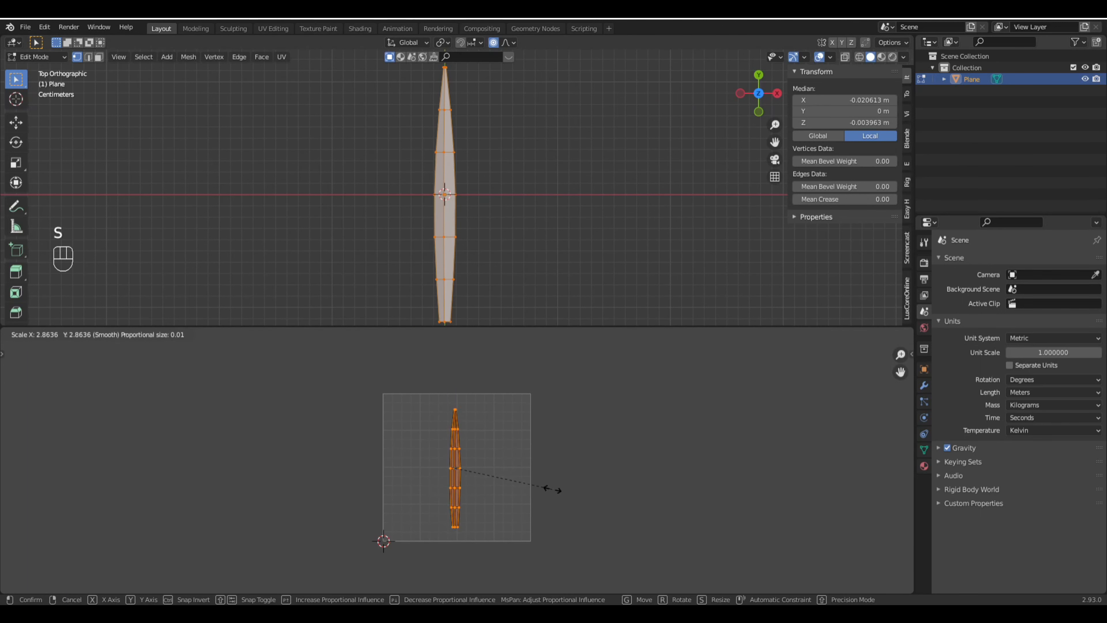
left_click(572, 494)
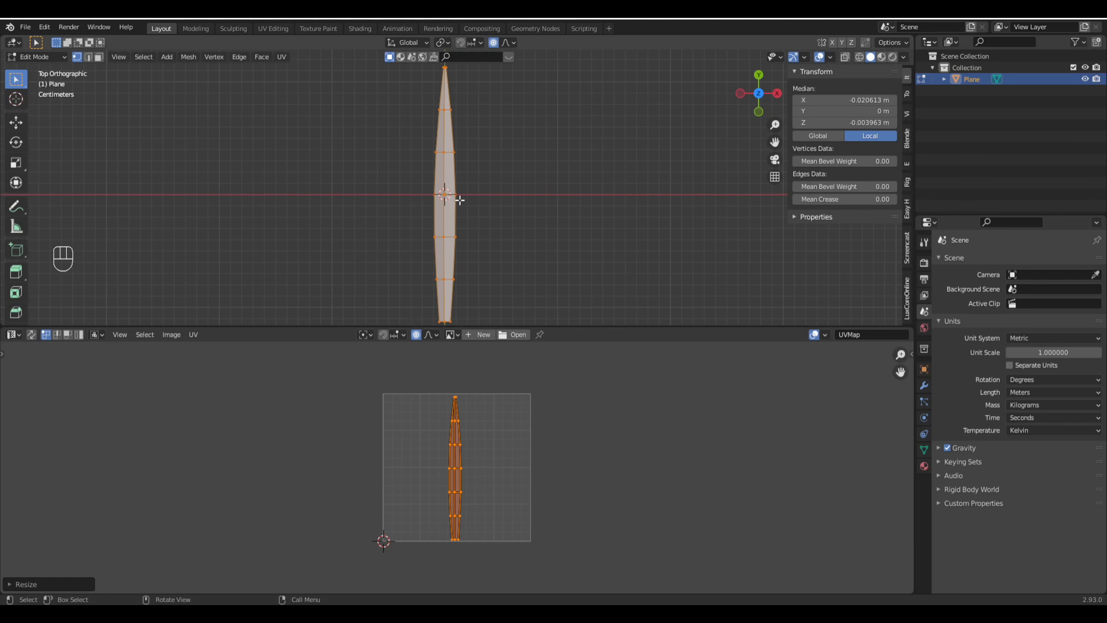
key("Tab")
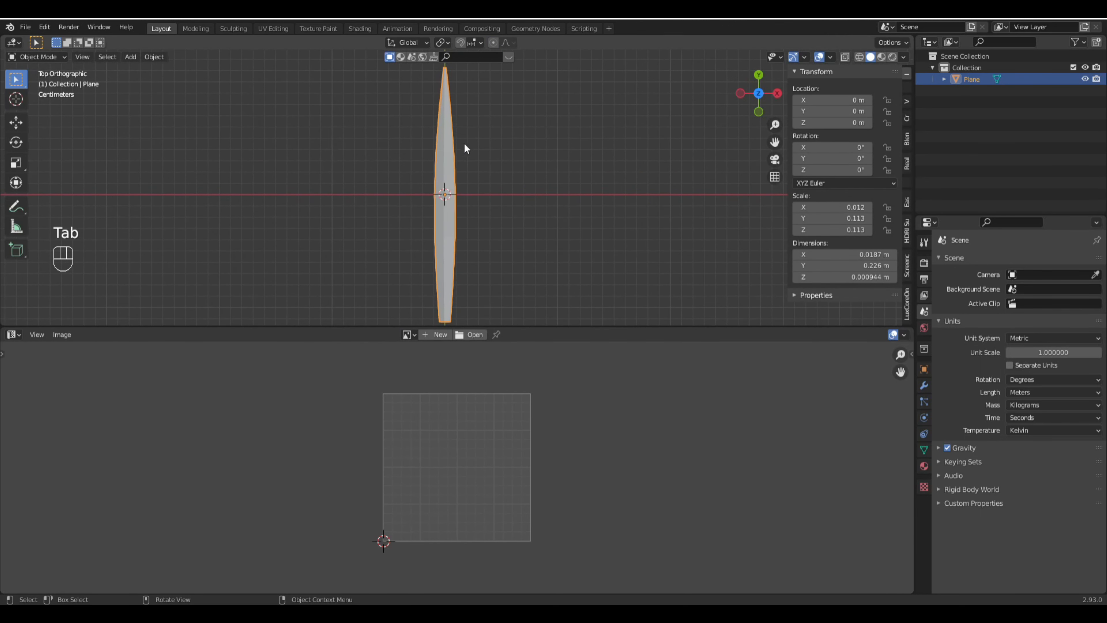
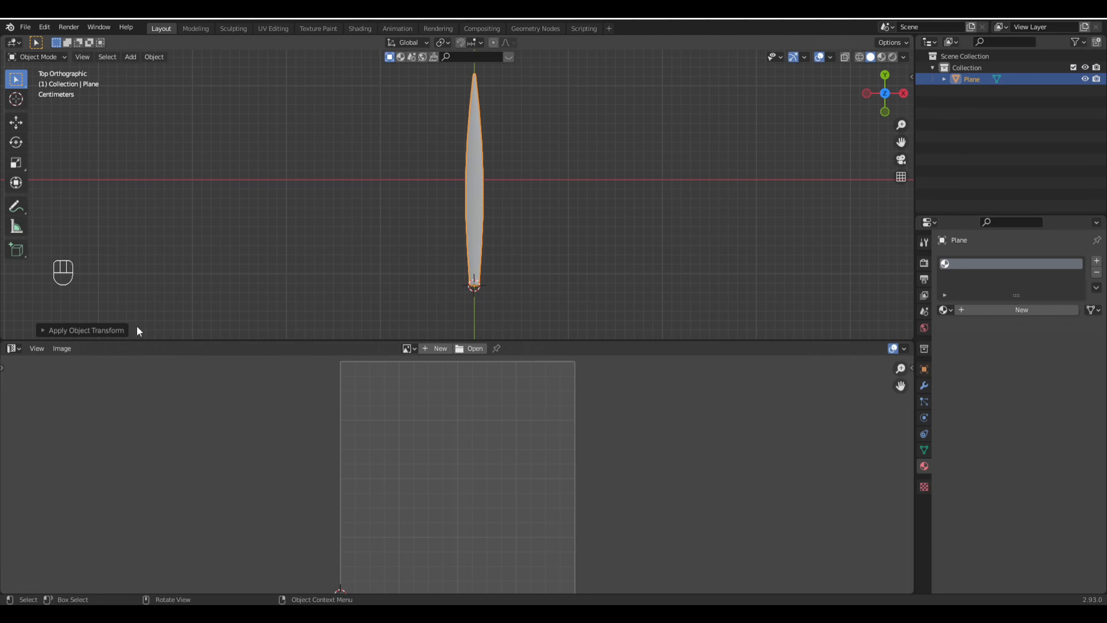
Step: Replace the UV Editor with the Shader Editor and create a new material named grass for the blade
left_click(16, 349)
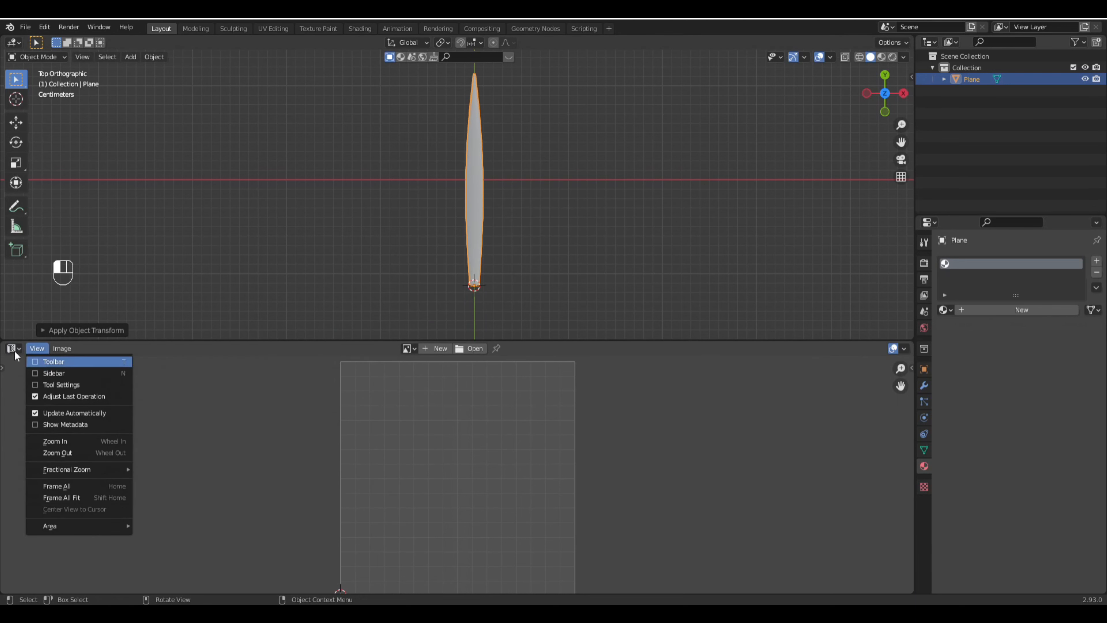
left_click(14, 349)
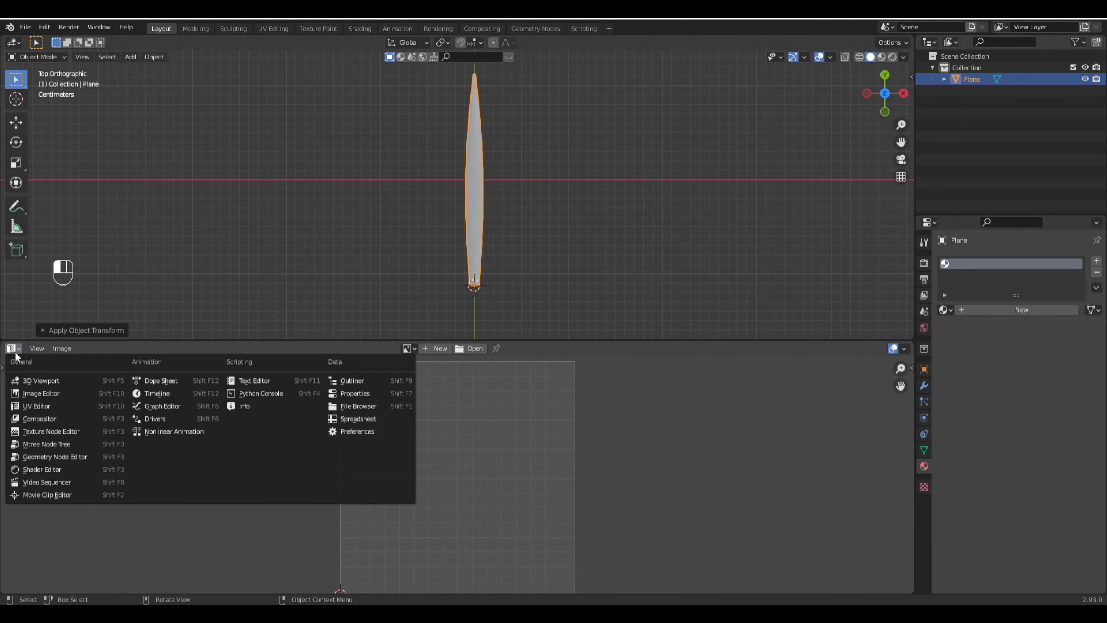
left_click(42, 471)
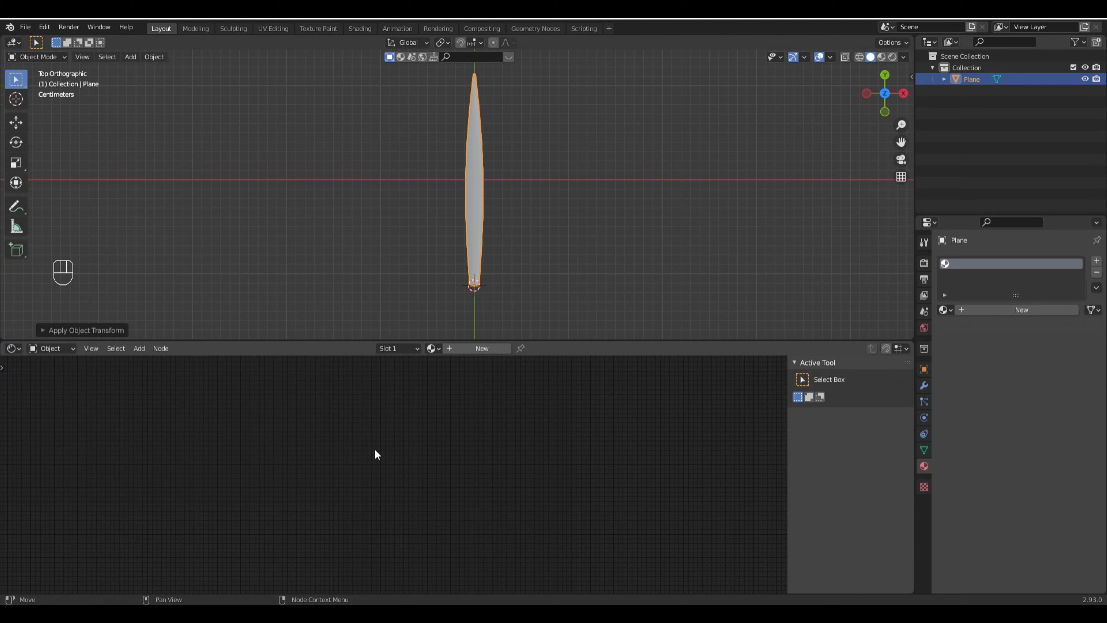
left_click(460, 348)
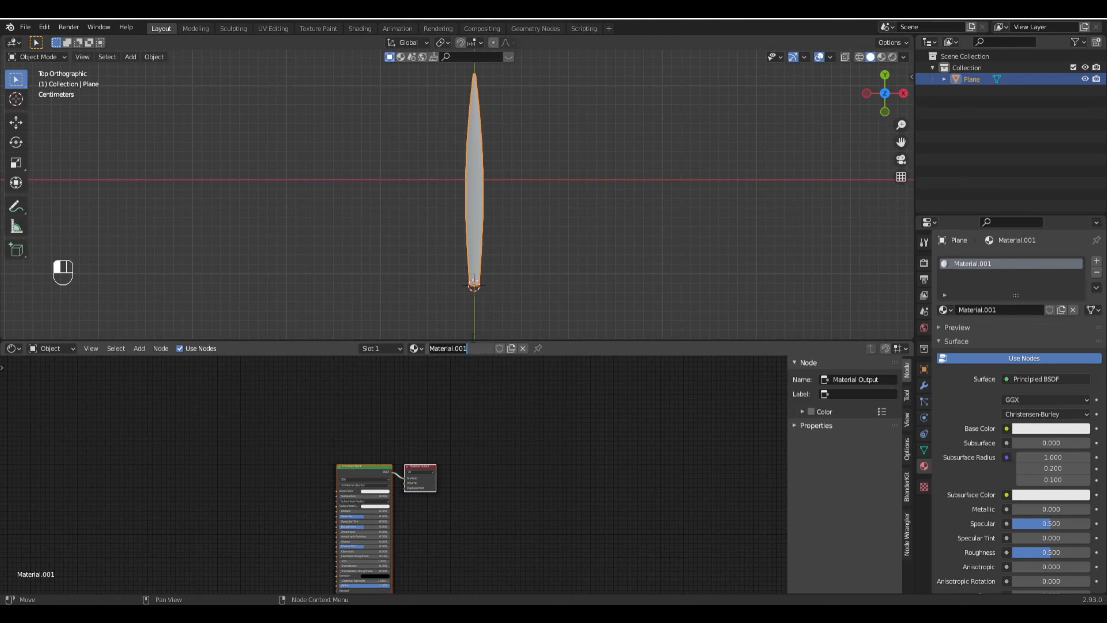
type("grass")
key("Return")
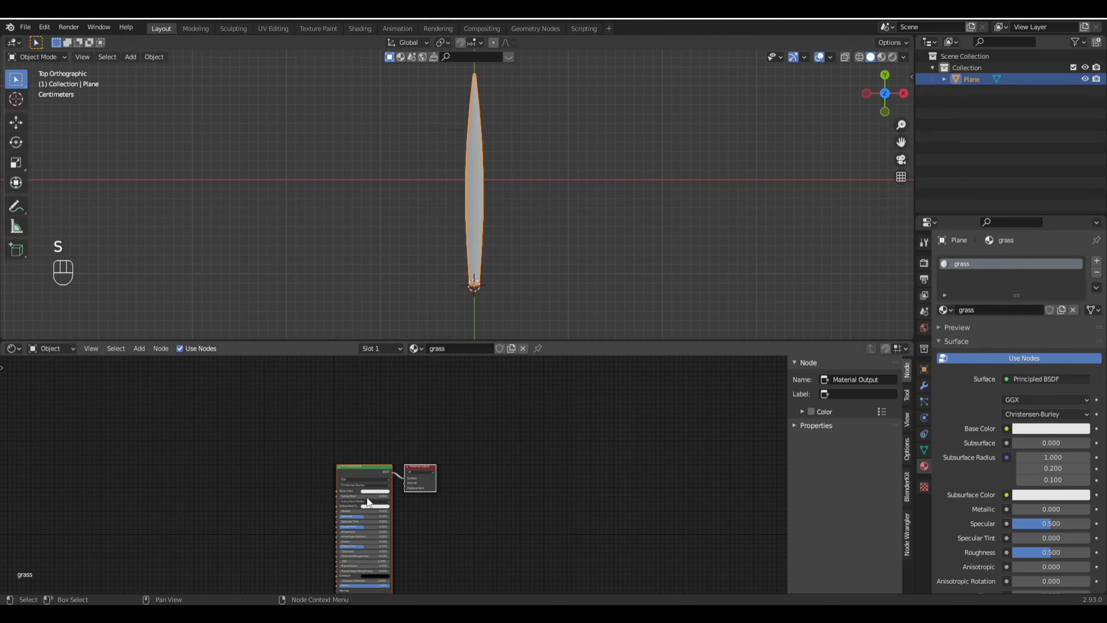
Step: Add an Image Texture node and connect its Color output to the Principled BSDF's Base Color
middle_click_drag(367, 473, 388, 459)
scroll(477, 440, "up", 7)
key("shift+a")
mouse_move(327, 465)
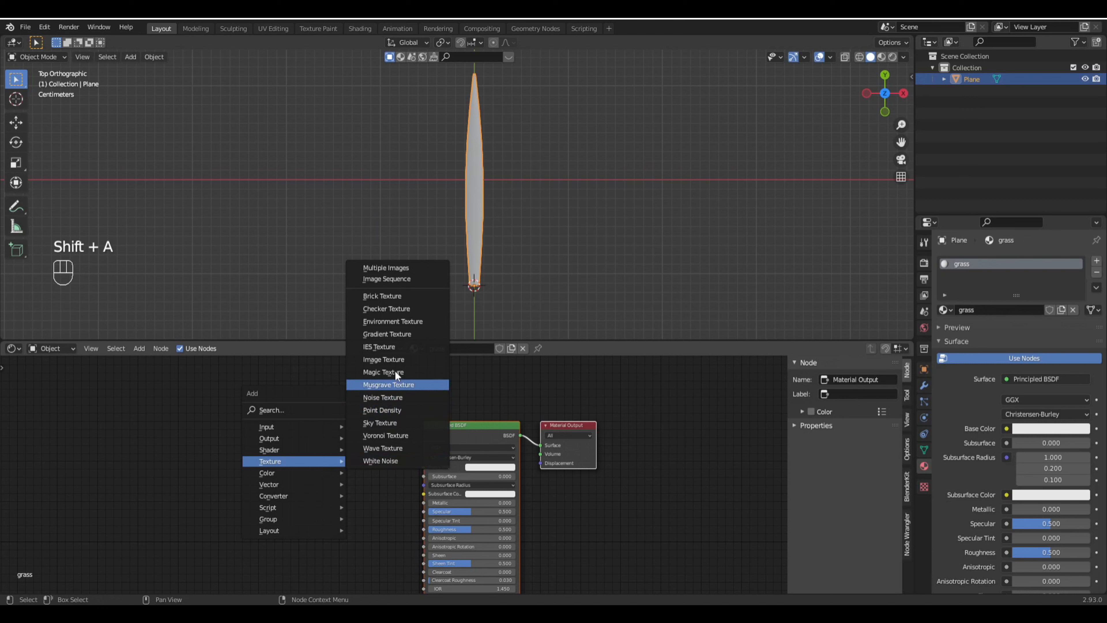
left_click(394, 358)
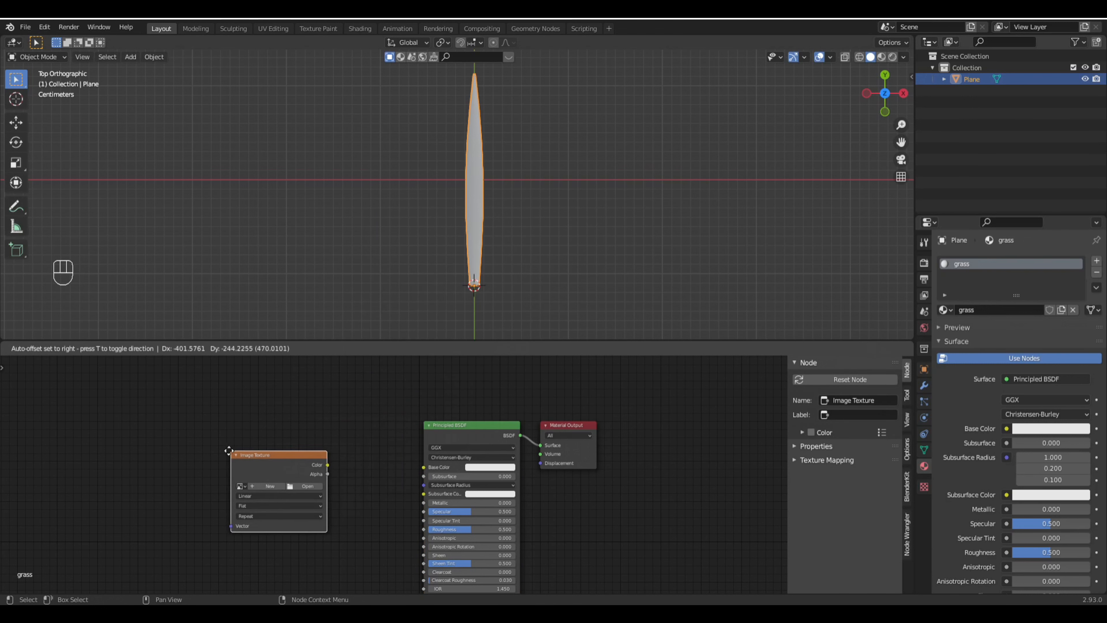
left_click(334, 465)
left_click_drag(324, 465, 423, 467)
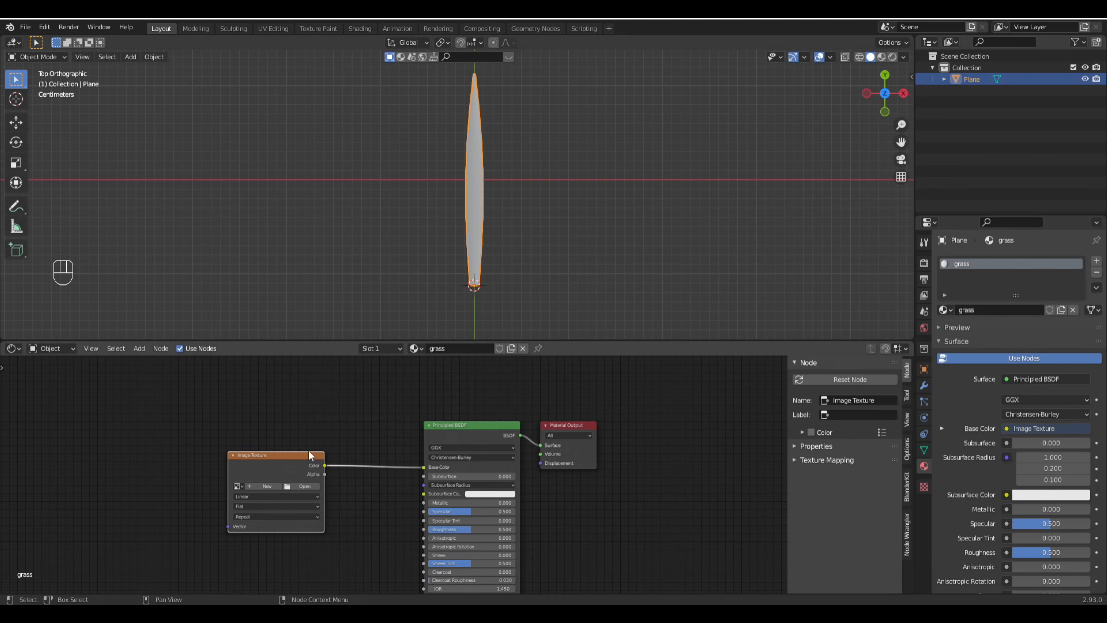
Step: Load grass.jpg from the Environment Course grass folder into the Image Texture node and show the blade in Material Preview
left_click(305, 487)
left_click(306, 478)
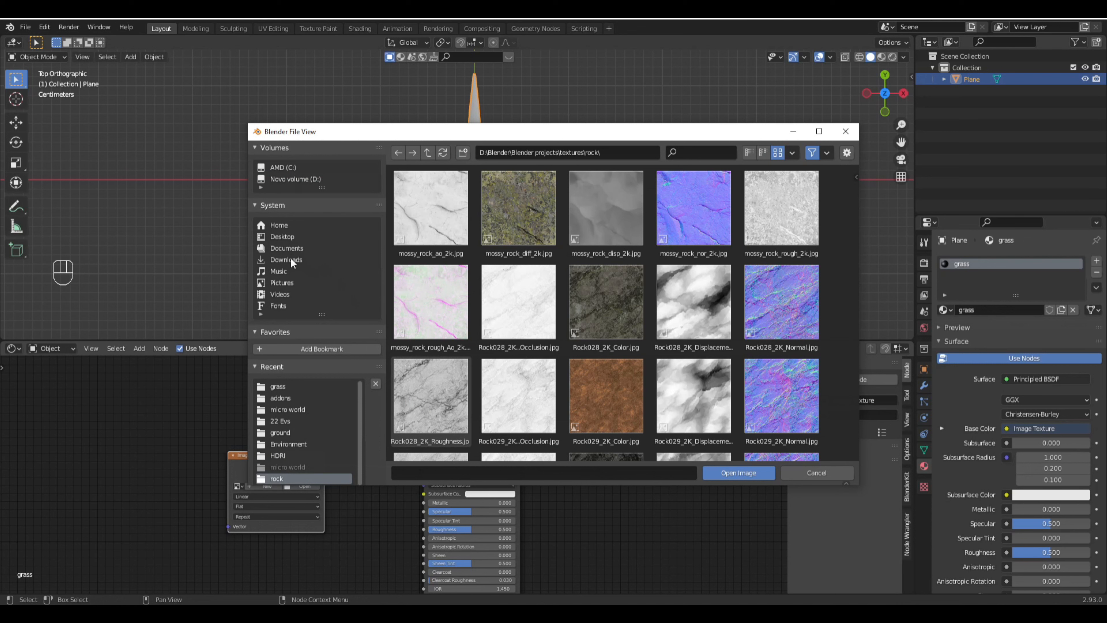
left_click(293, 247)
left_click(538, 231)
left_click(417, 218)
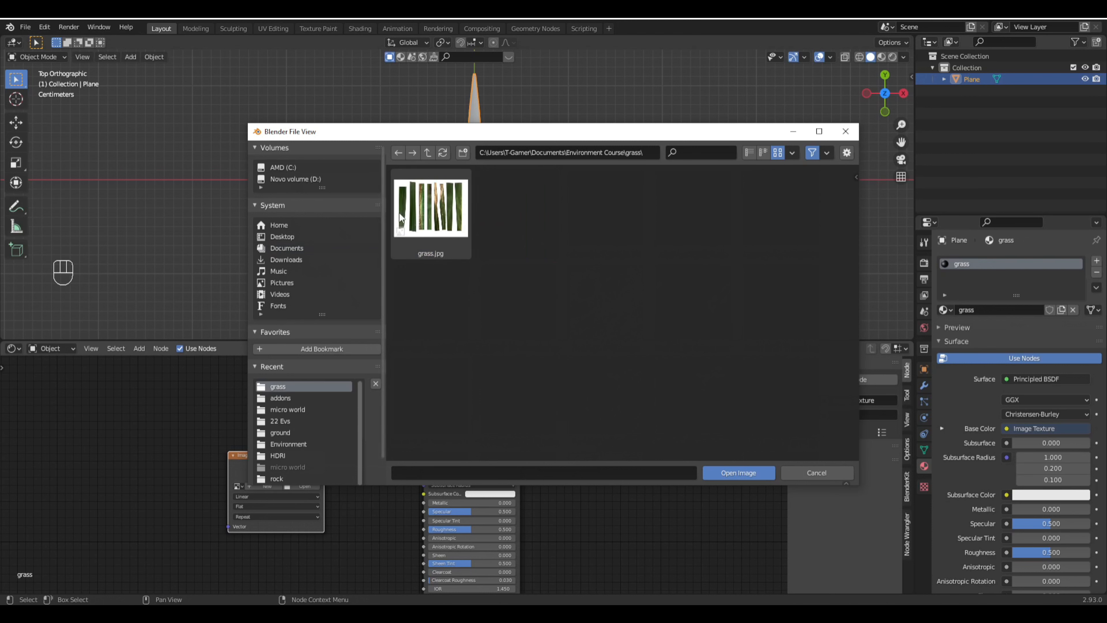
double_click(455, 205)
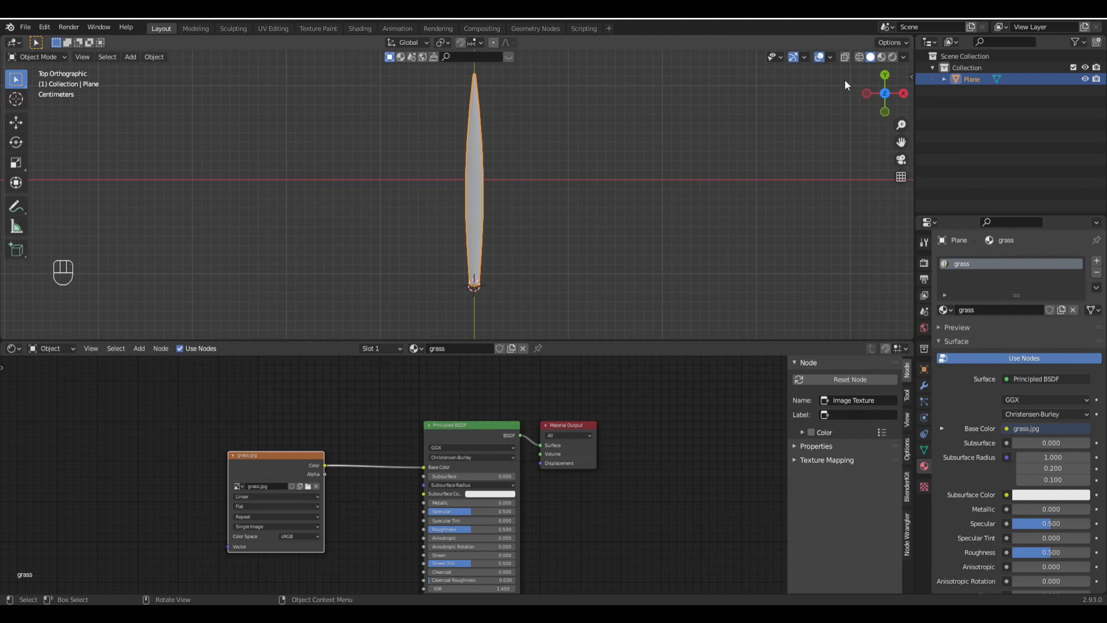
left_click(883, 57)
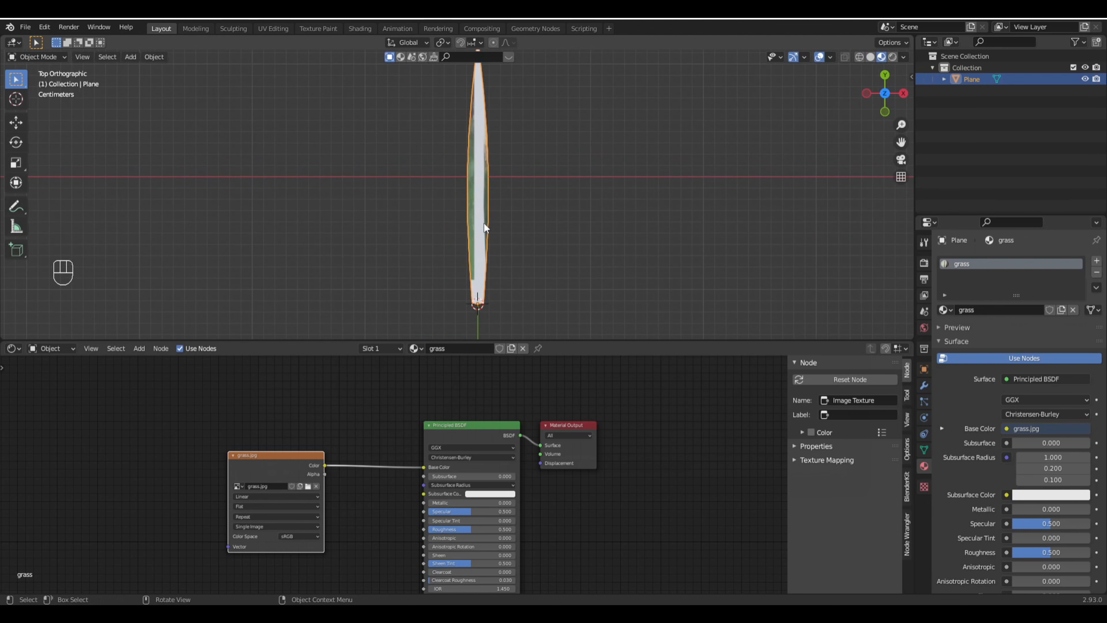
Step: Select the blade's entire mesh in Edit Mode and replace the Shader Editor with the UV Editor
key("Tab")
key("a")
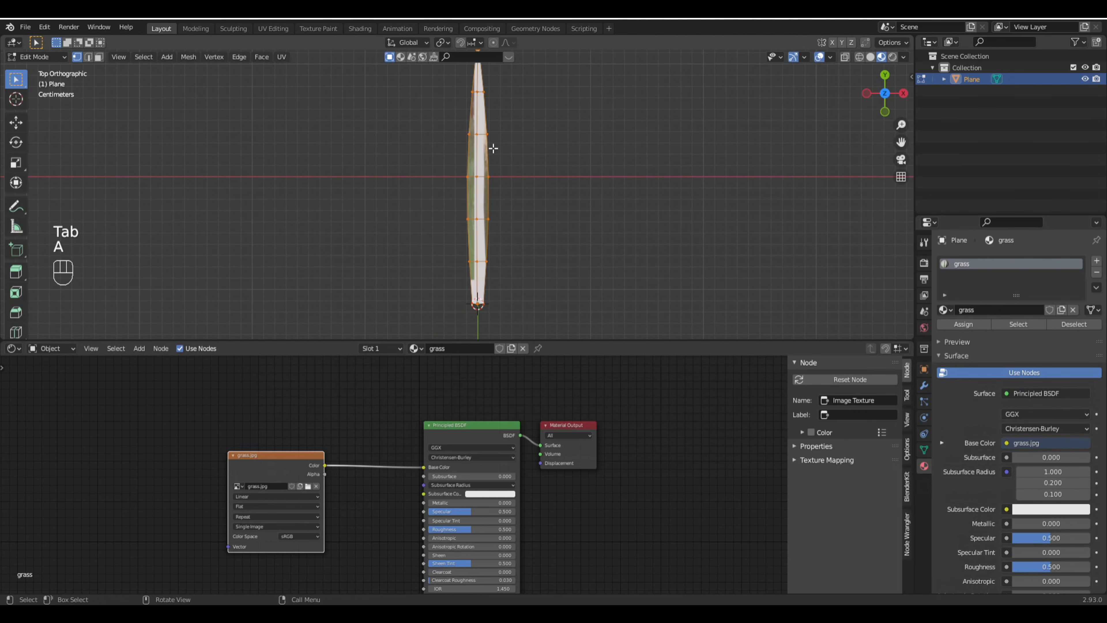
scroll(486, 155, "down", 2)
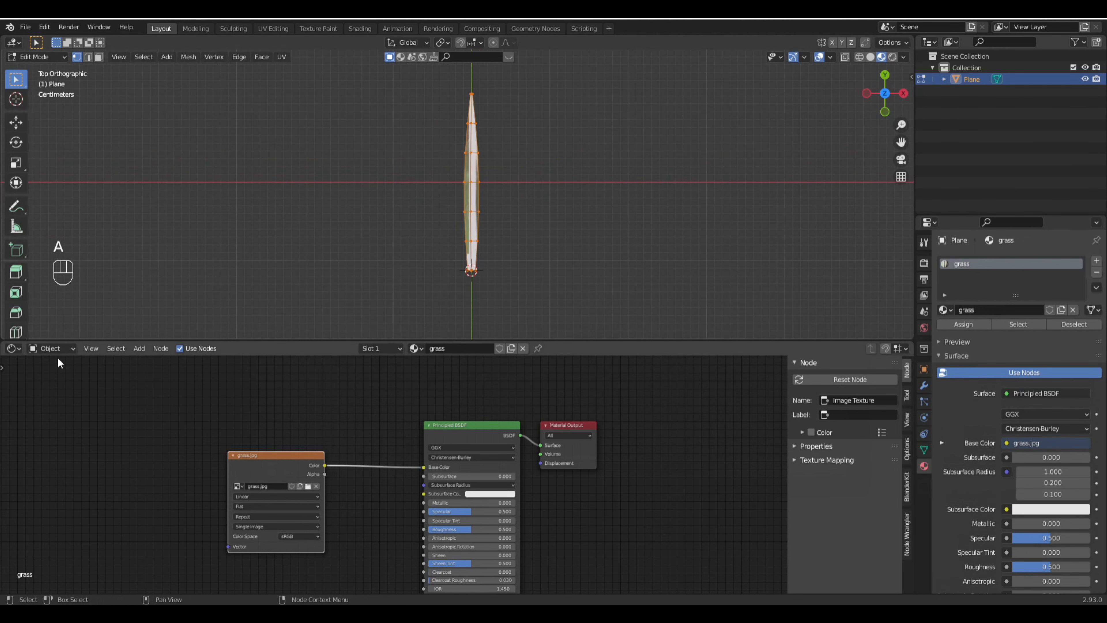
left_click(12, 348)
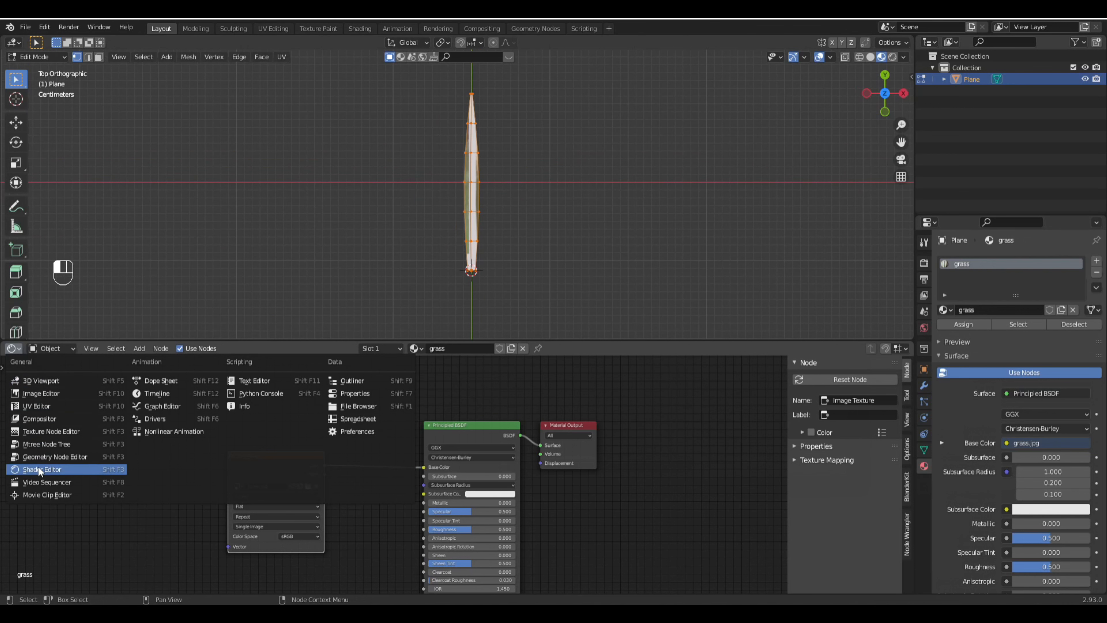
left_click(37, 406)
scroll(509, 443, "down", 6)
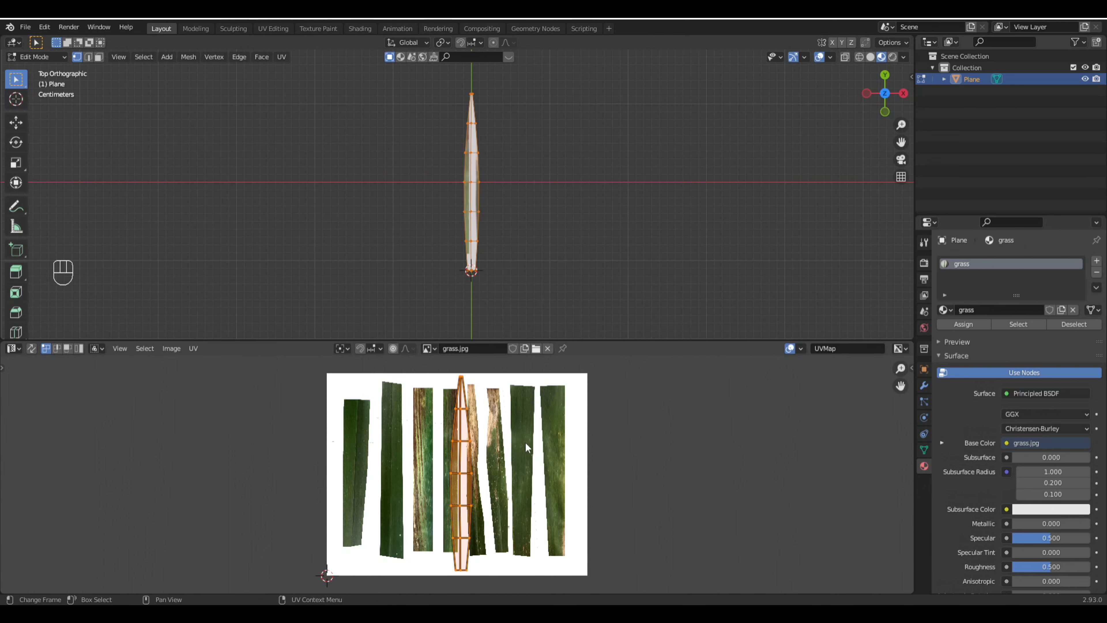
Step: Move, shrink and rotate the blade's UVs to fit inside the leftmost green leaf strip of grass.jpg, and return to Object Mode
key("g")
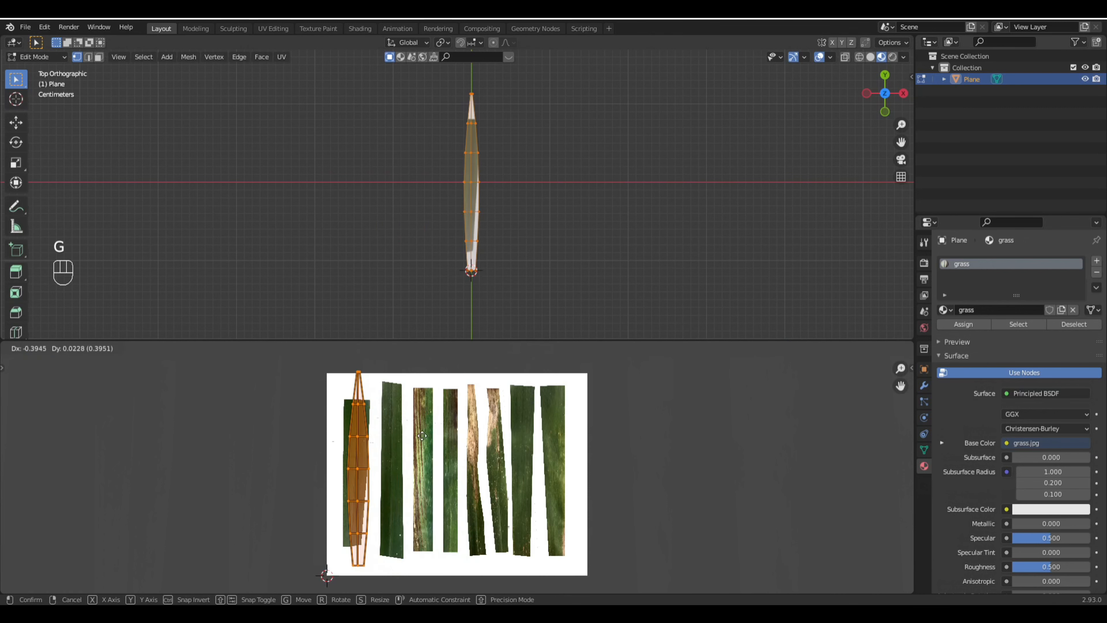
left_click(419, 435)
key("s")
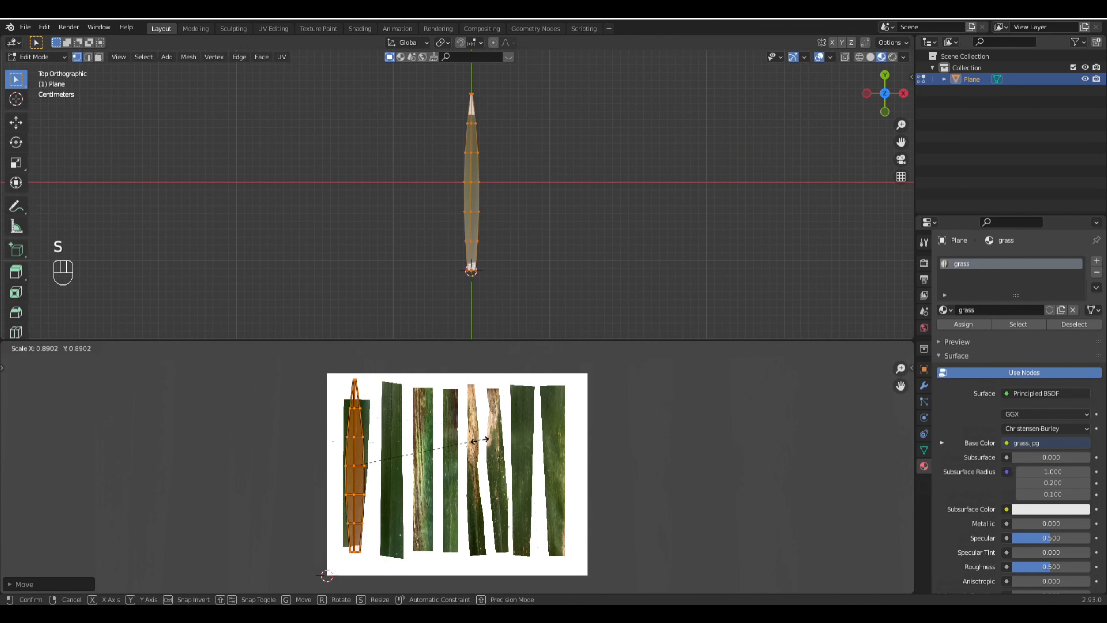
left_click(445, 446)
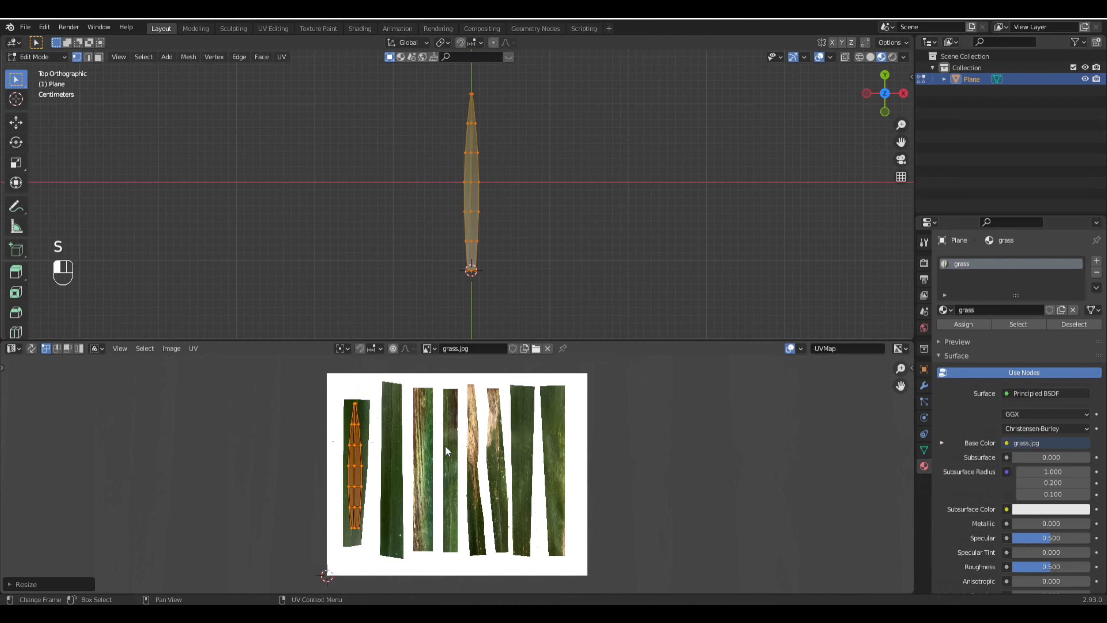
key("r")
left_click(463, 452)
key("Tab")
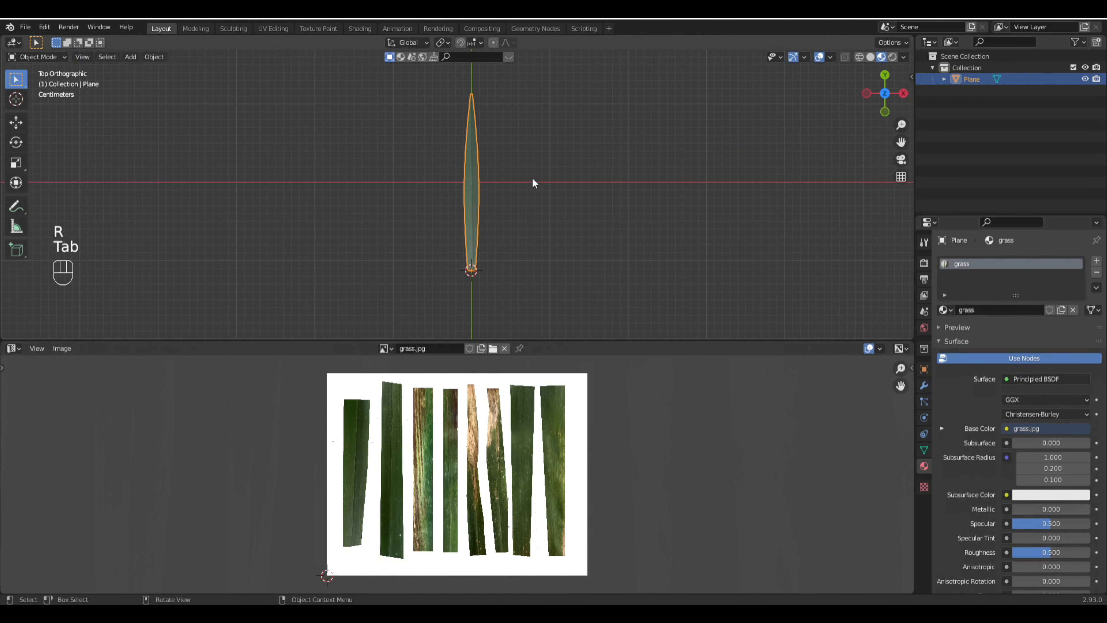
Step: Rename the blade object from the default Plane name to "grass"
middle_click_drag(487, 171, 431, 203, "shift")
scroll(446, 208, "up", 2)
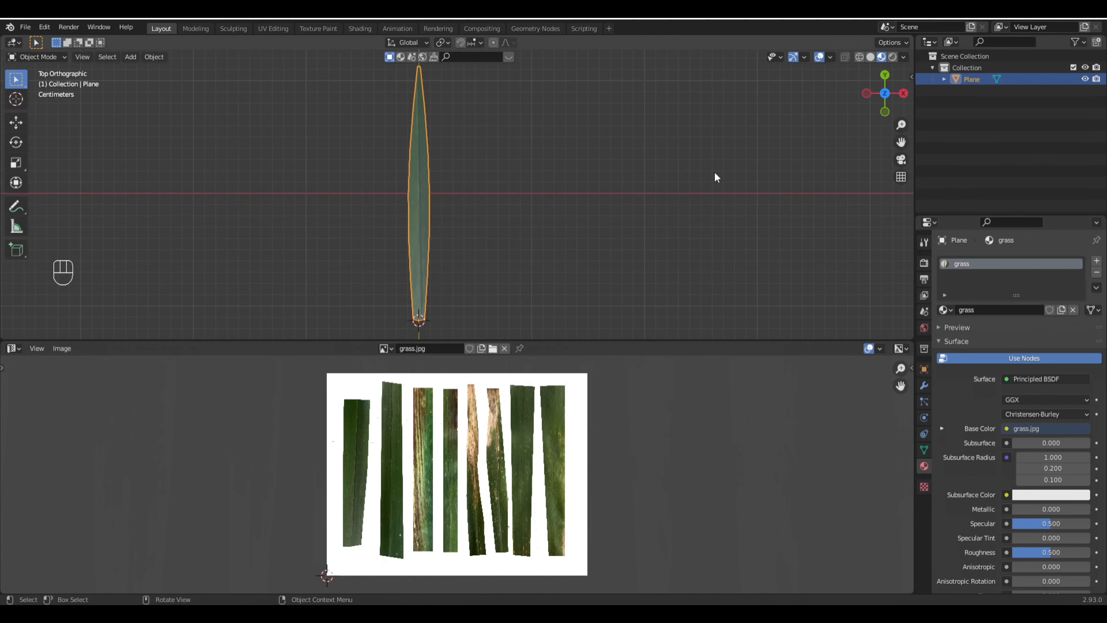
double_click(971, 80)
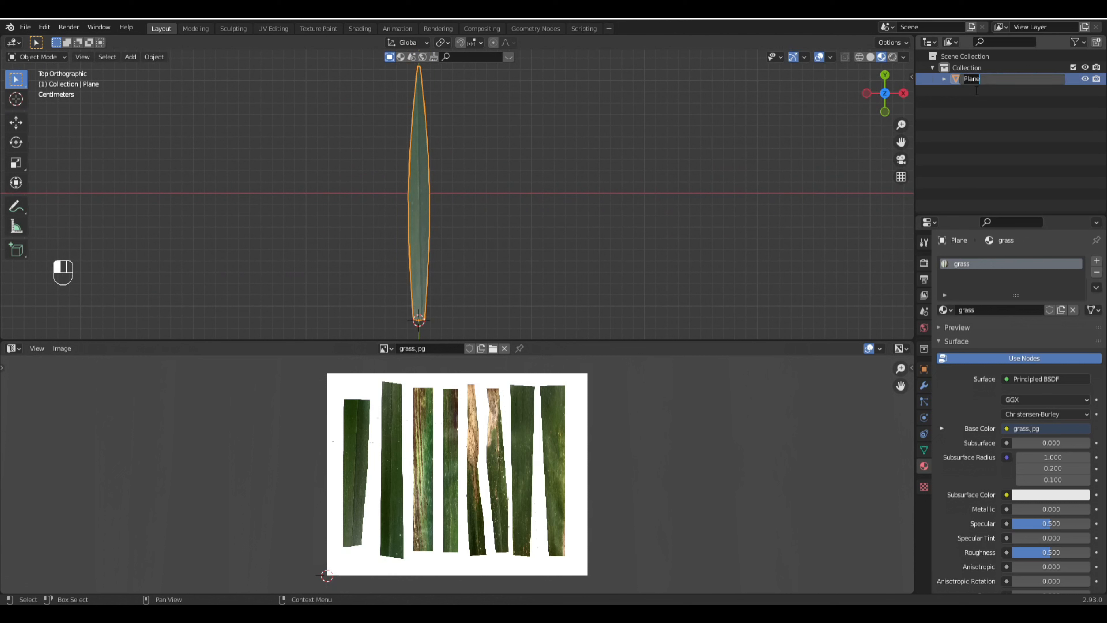
type("grass")
key("Return")
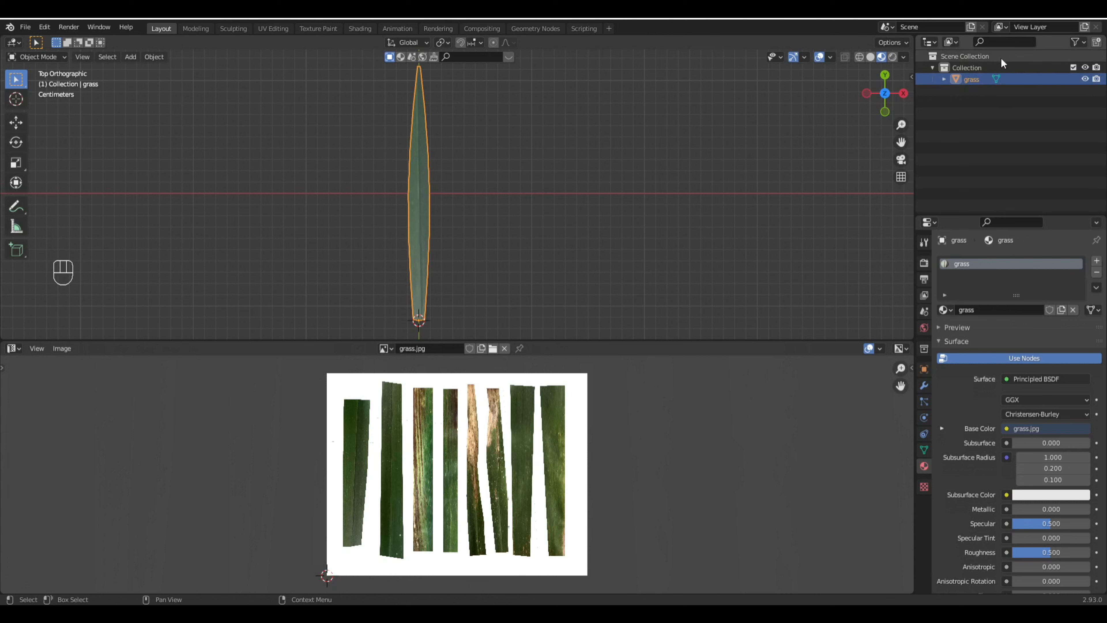
Step: Duplicate the grass blade and move the copy along X to stand just beside the original
scroll(443, 213, "down", 1)
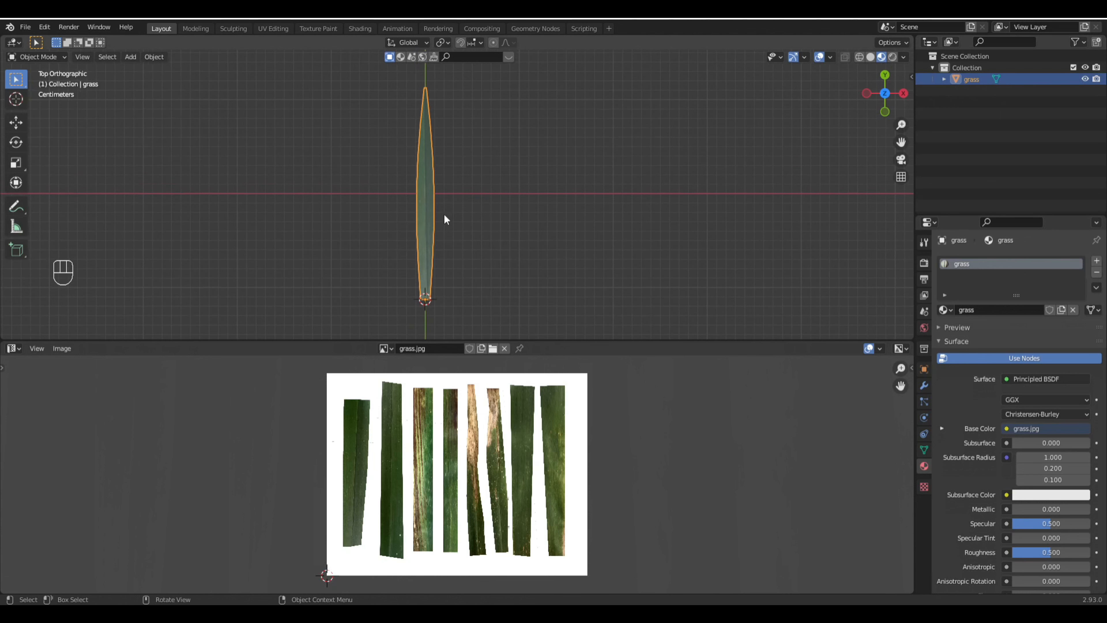
key("shift+d")
key("Escape")
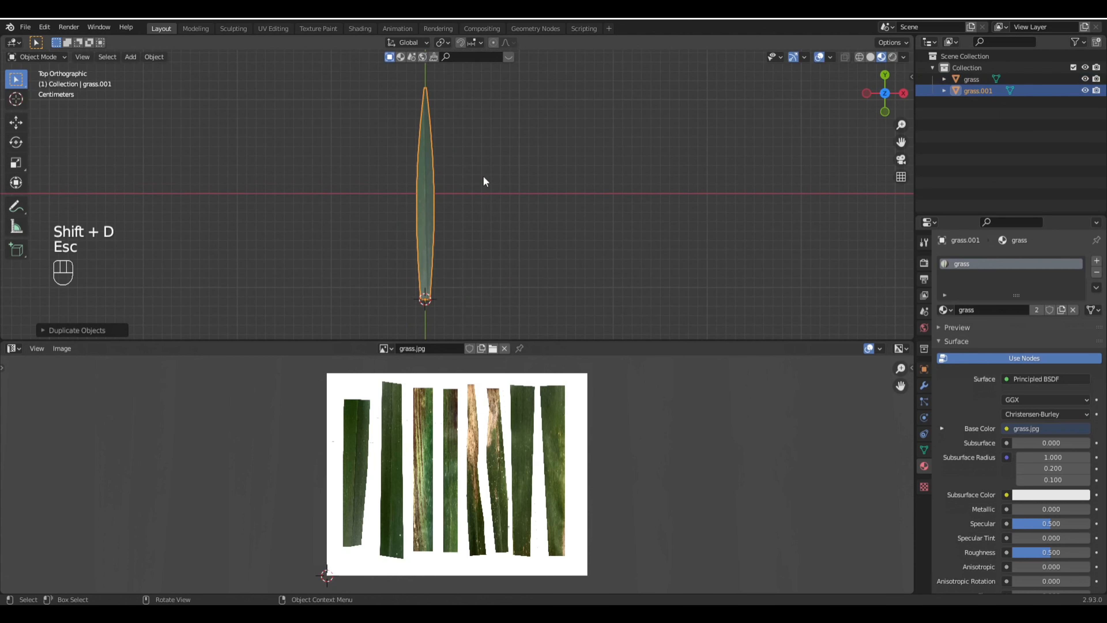
key("g")
key("x")
left_click(501, 186)
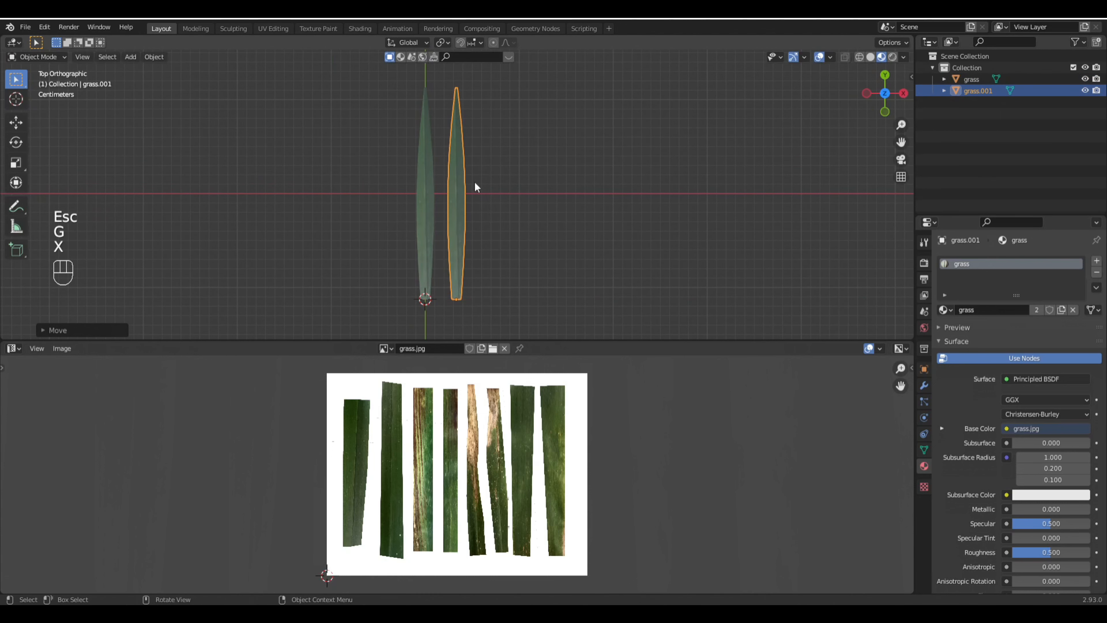
Step: Duplicate both blades and move the copies about 0.063 m along X to form a row of four
left_click_drag(392, 159, 535, 243)
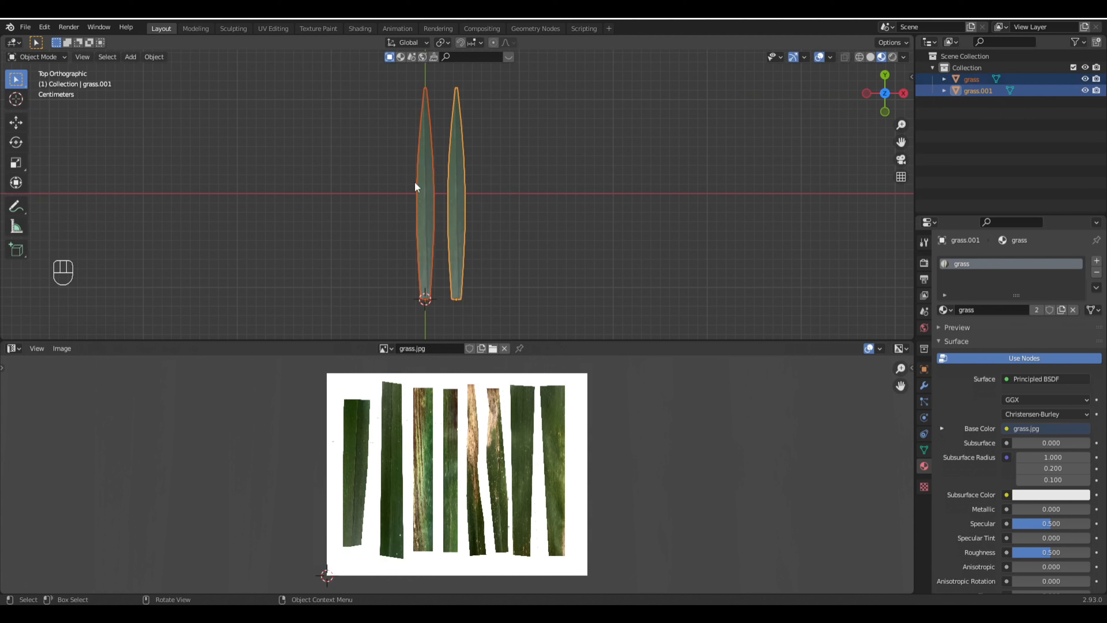
key("shift+d")
key("Escape")
key("g")
key("x")
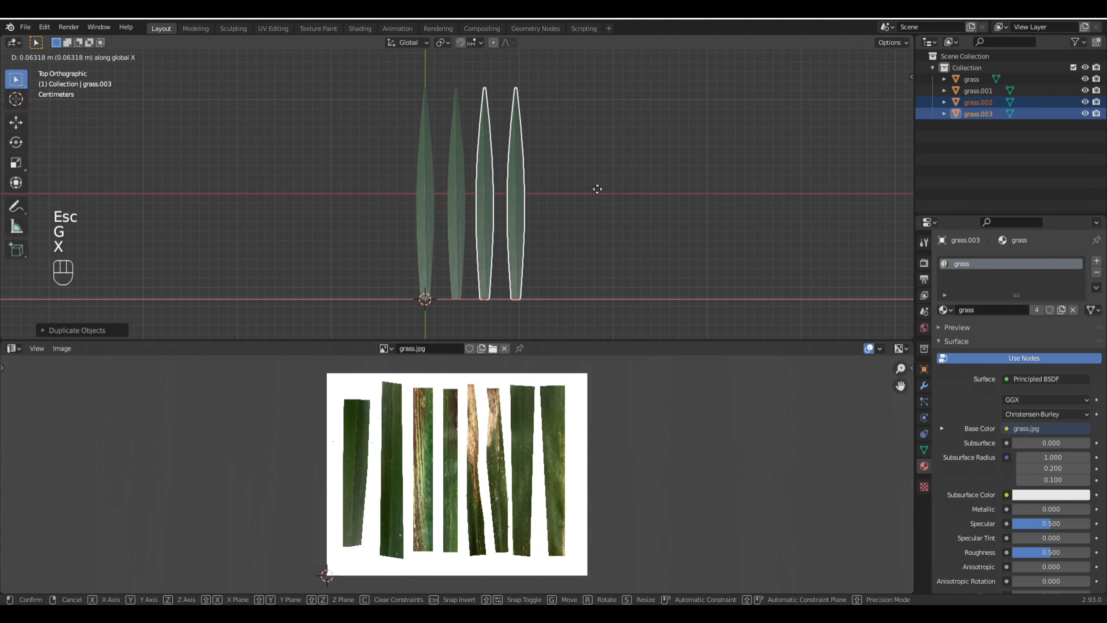
left_click(597, 188)
Step: Duplicate all four blades and move the copies along X to extend the evenly spaced row to eight
left_click_drag(383, 158, 597, 291)
key("shift+d")
key("Escape")
key("g")
key("x")
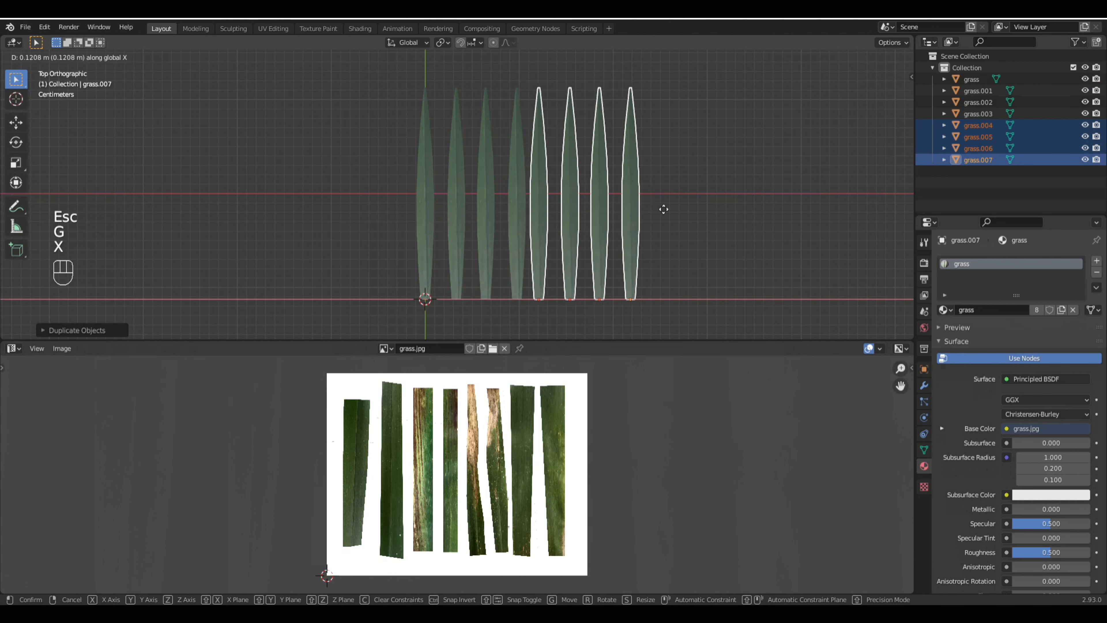
left_click(671, 206)
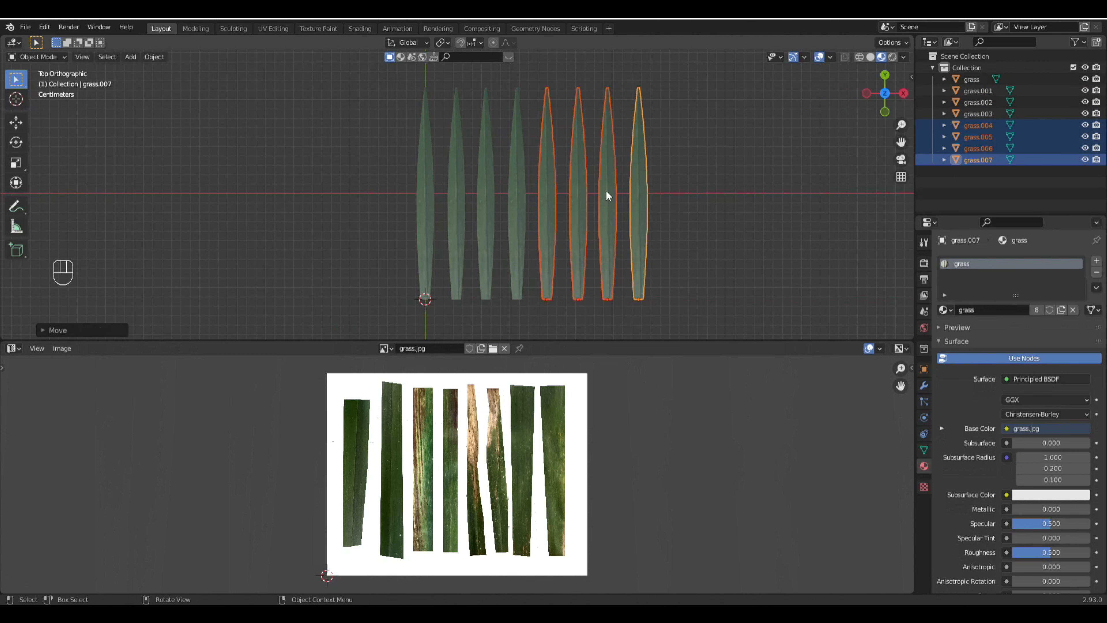
Step: Duplicate the last two blades and move the copies about 0.064 m along X to complete a row of ten
left_click_drag(592, 170, 694, 247)
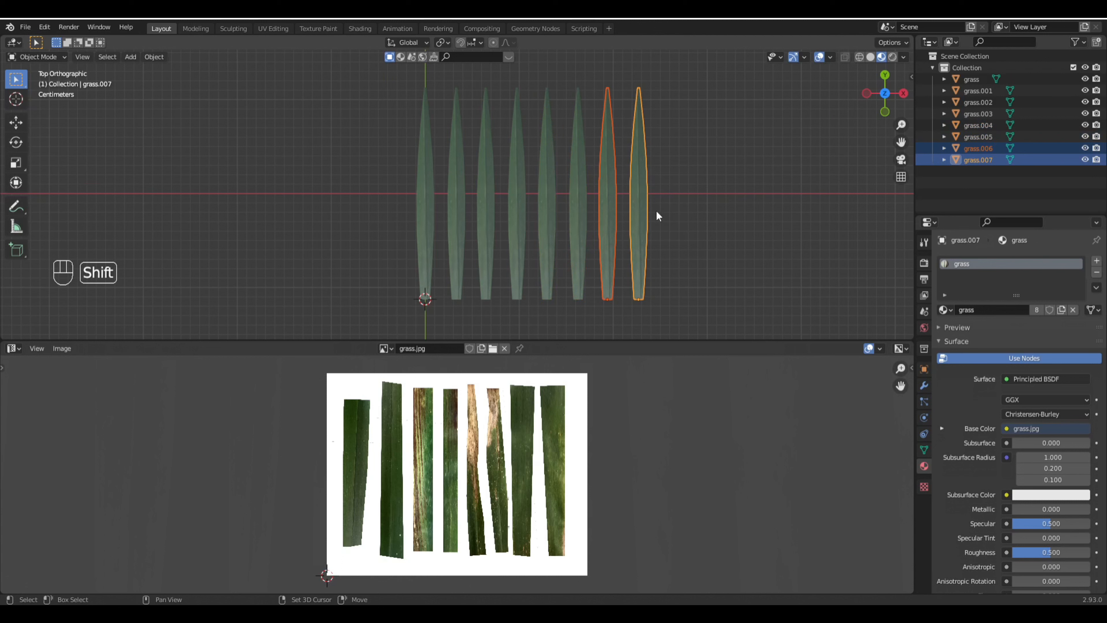
key("shift+d")
key("Escape")
key("g")
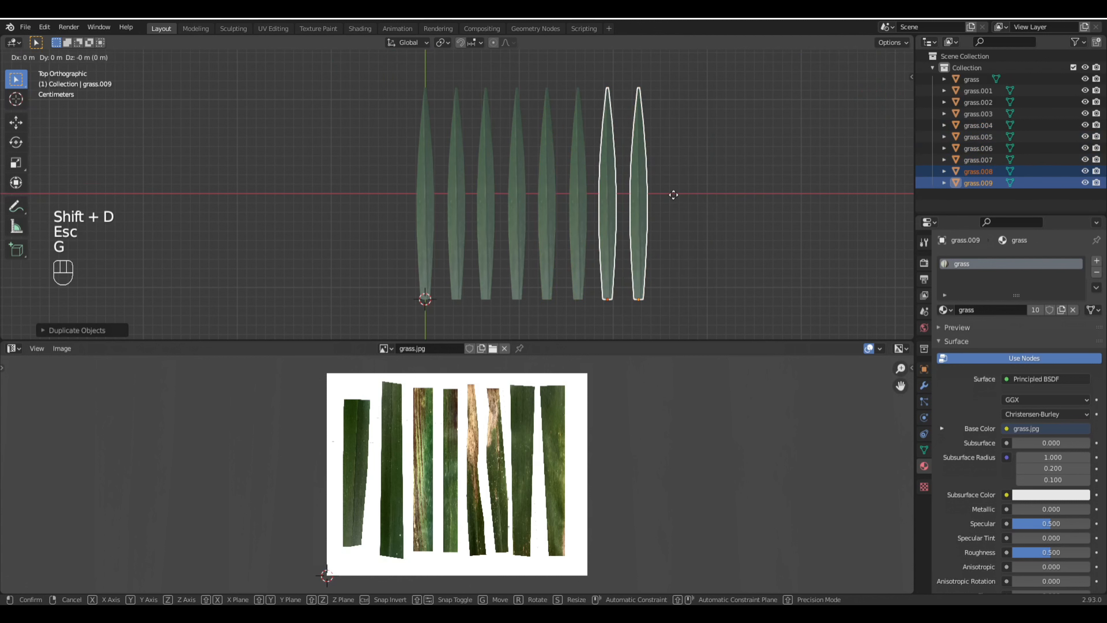
key("x")
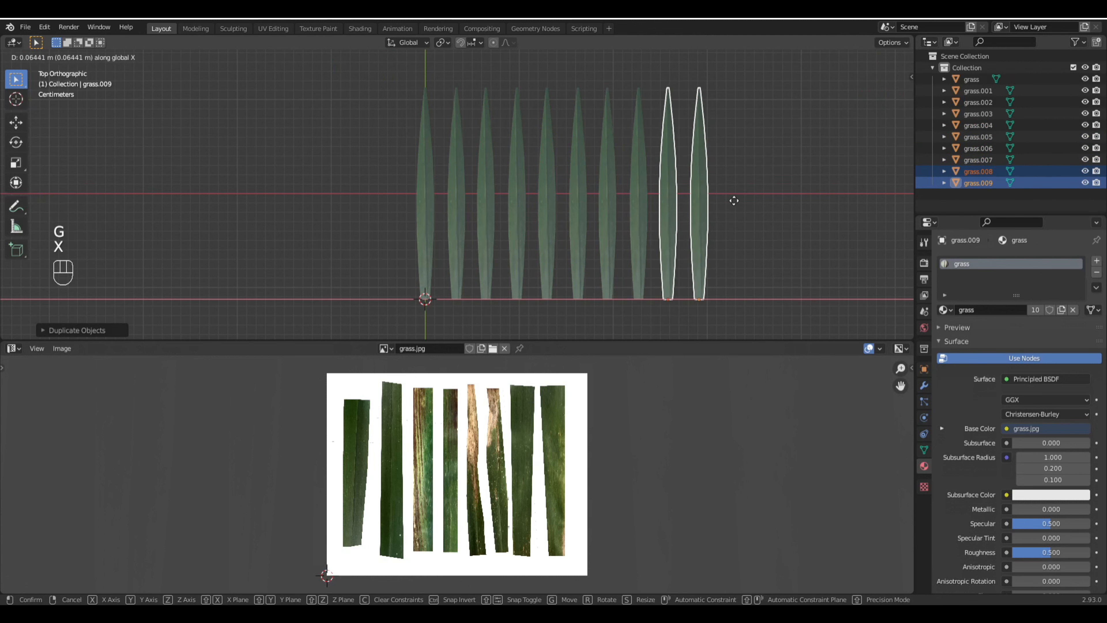
left_click(734, 201)
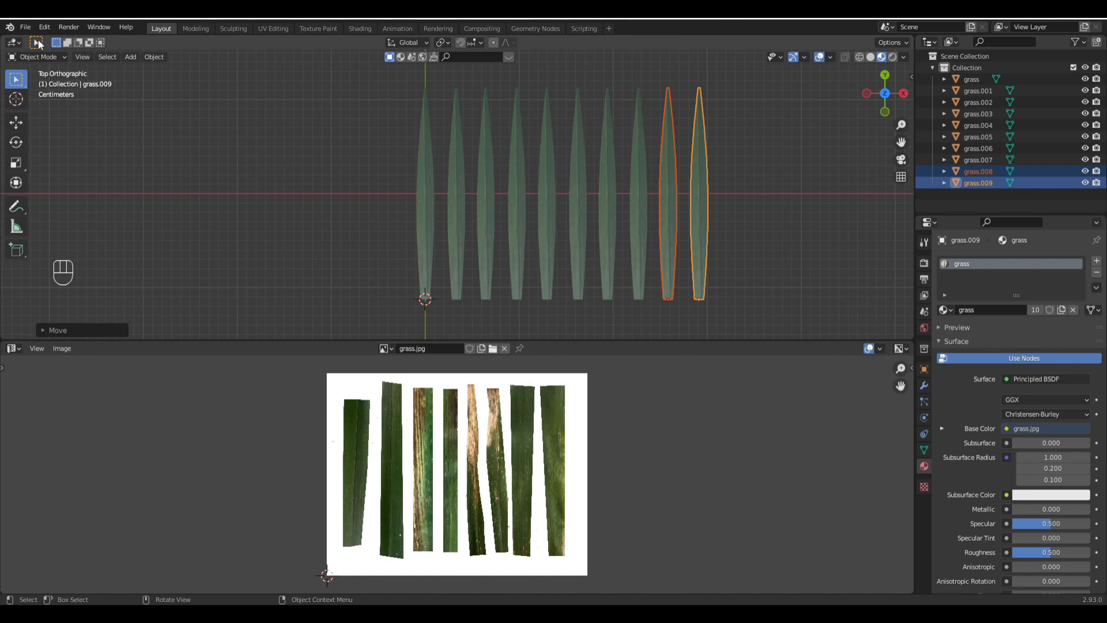
Step: Save the project as grass.blend in the grass folder inside Documents\Environment Course
left_click(26, 27)
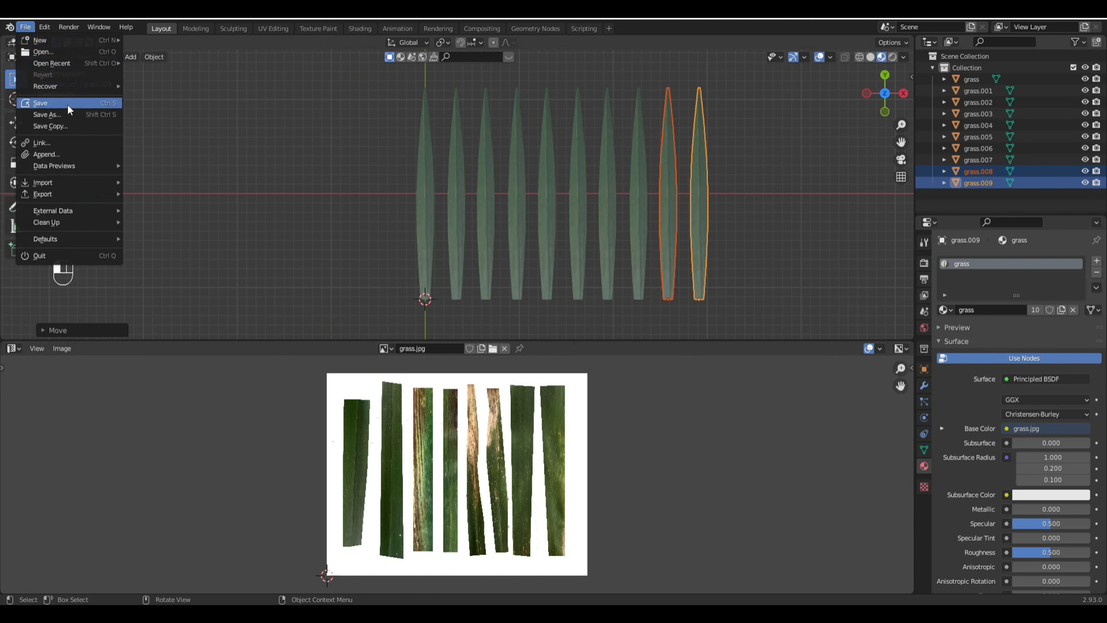
left_click(47, 114)
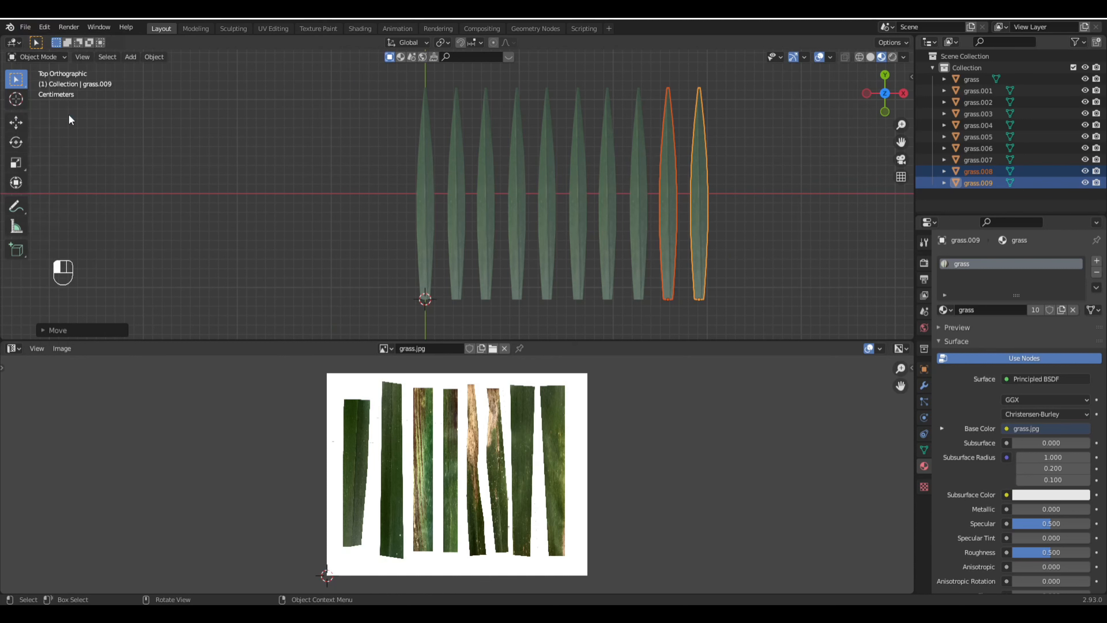
left_click(298, 247)
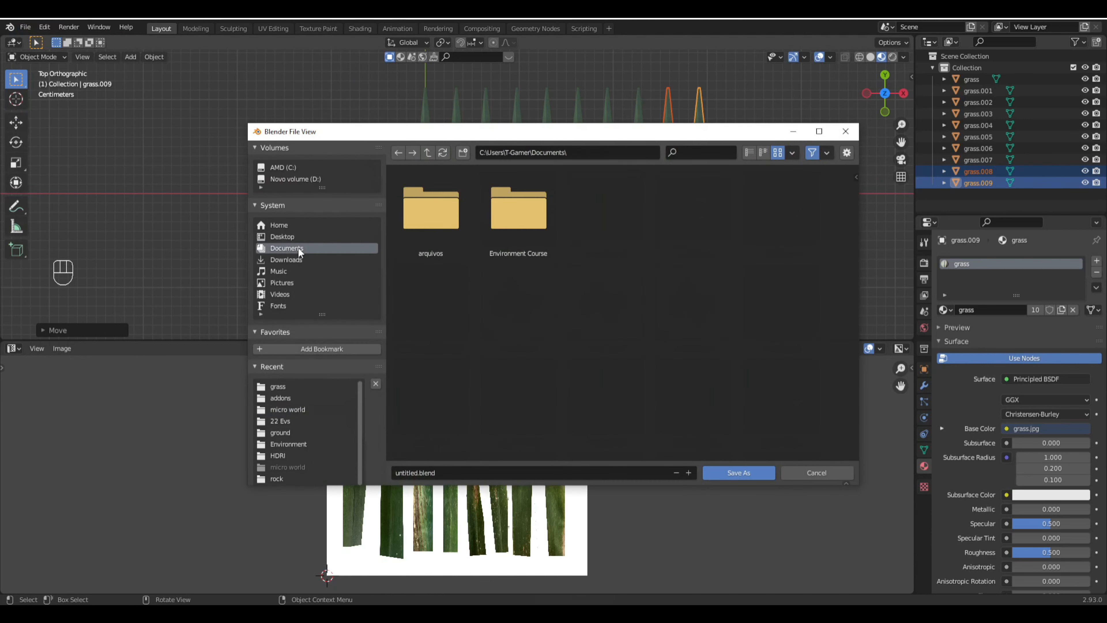
double_click(510, 230)
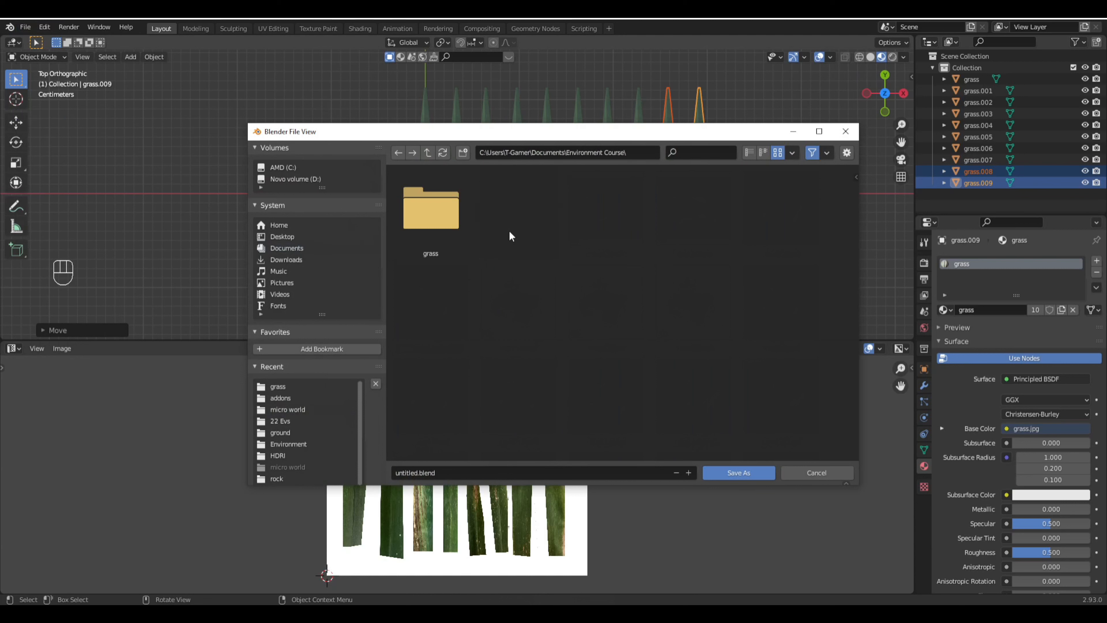
double_click(450, 217)
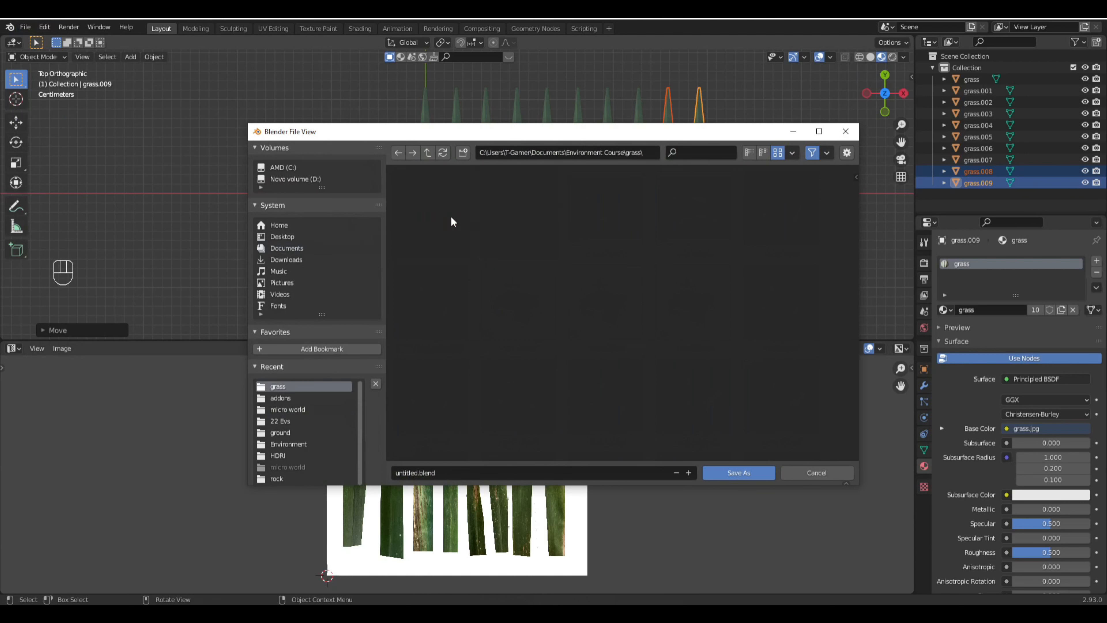
left_click(457, 471)
type("grass")
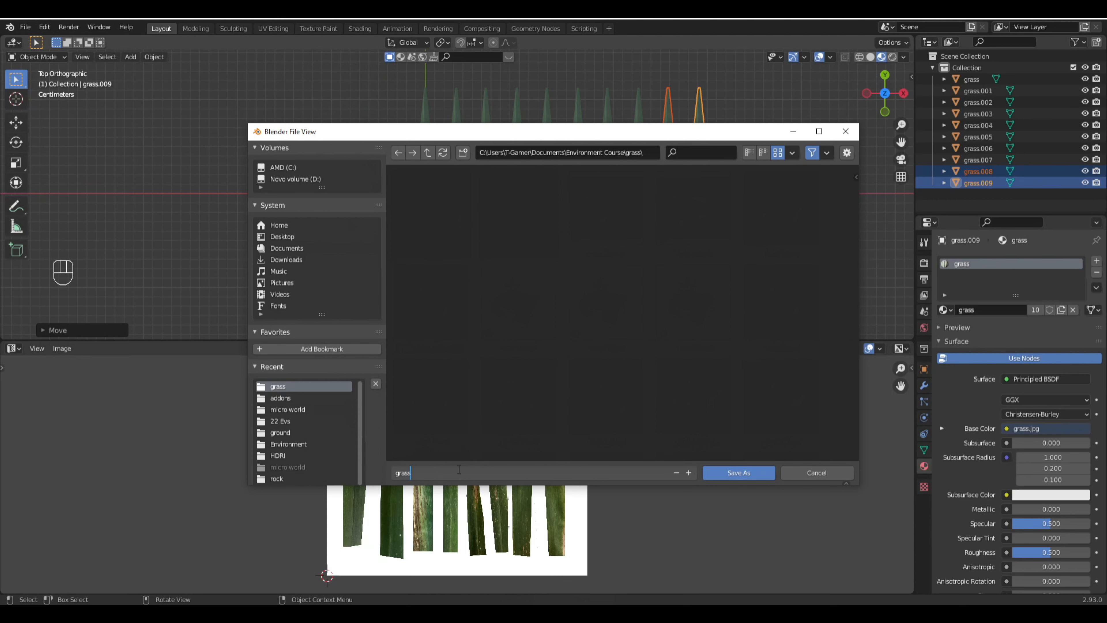
key("Return")
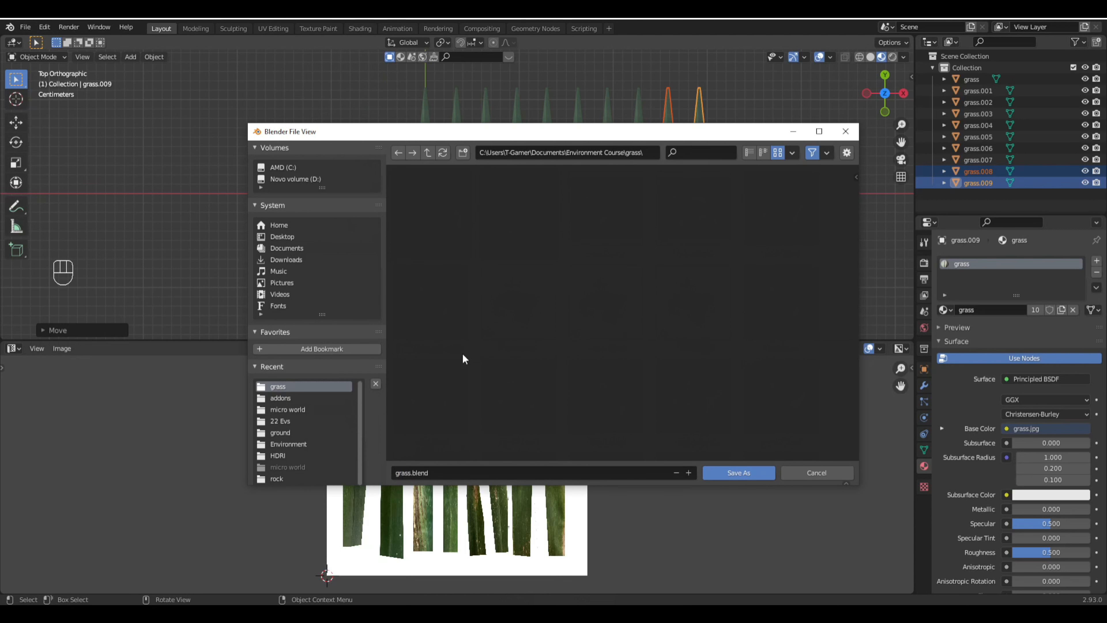
left_click(736, 471)
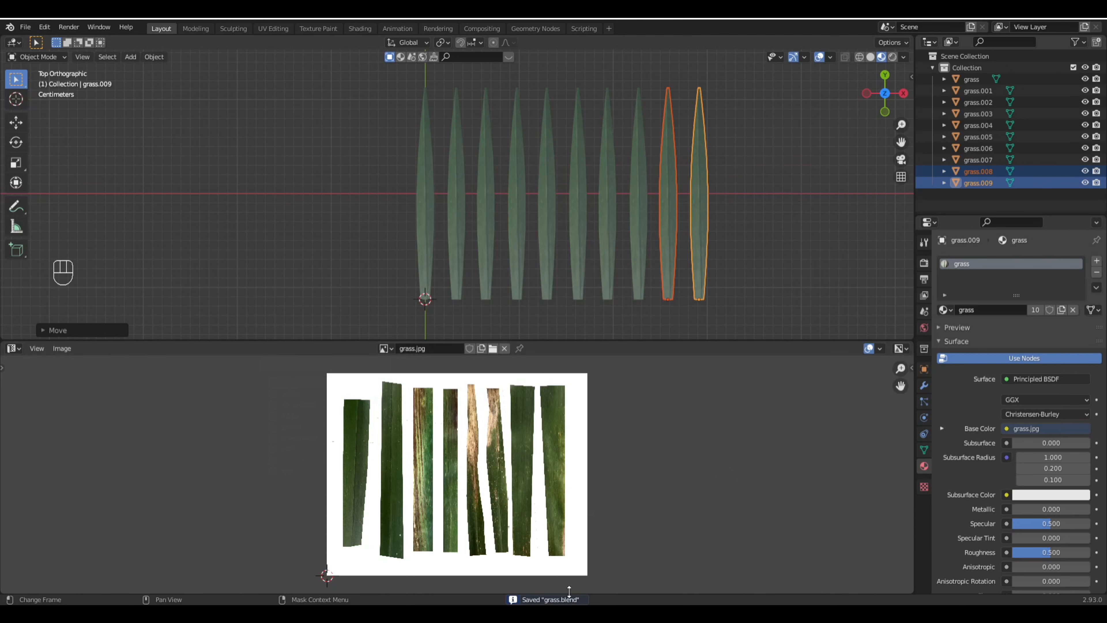
Step: Lengthen the second blade in the row by scaling it to about 1.28 along Y
scroll(529, 238, "down", 2)
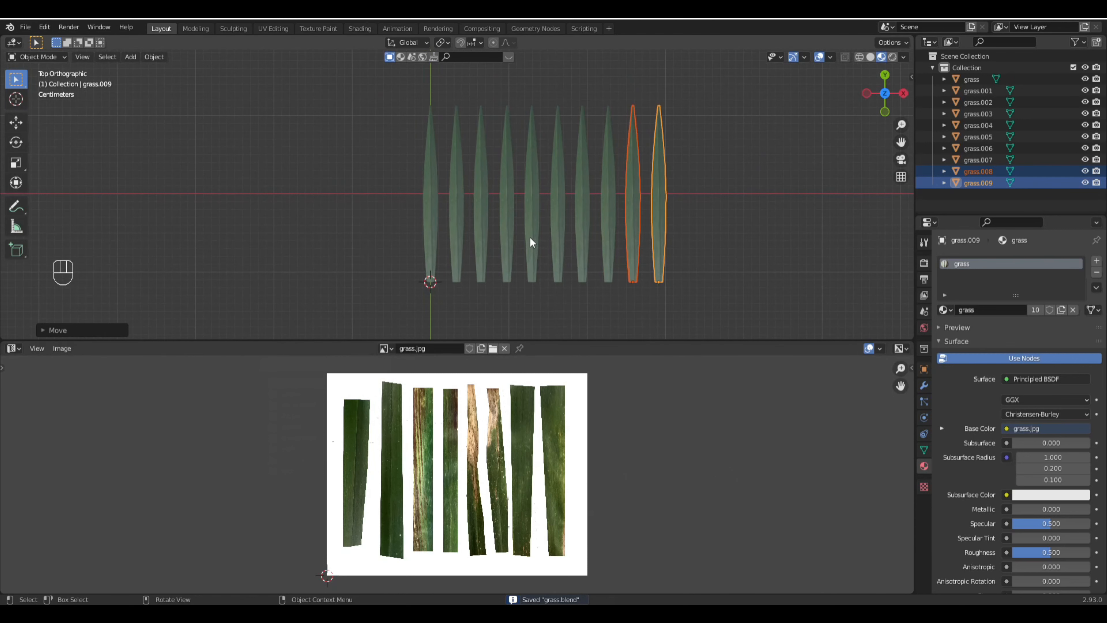
middle_click_drag(594, 208, 588, 214, "shift")
scroll(588, 214, "up", 1)
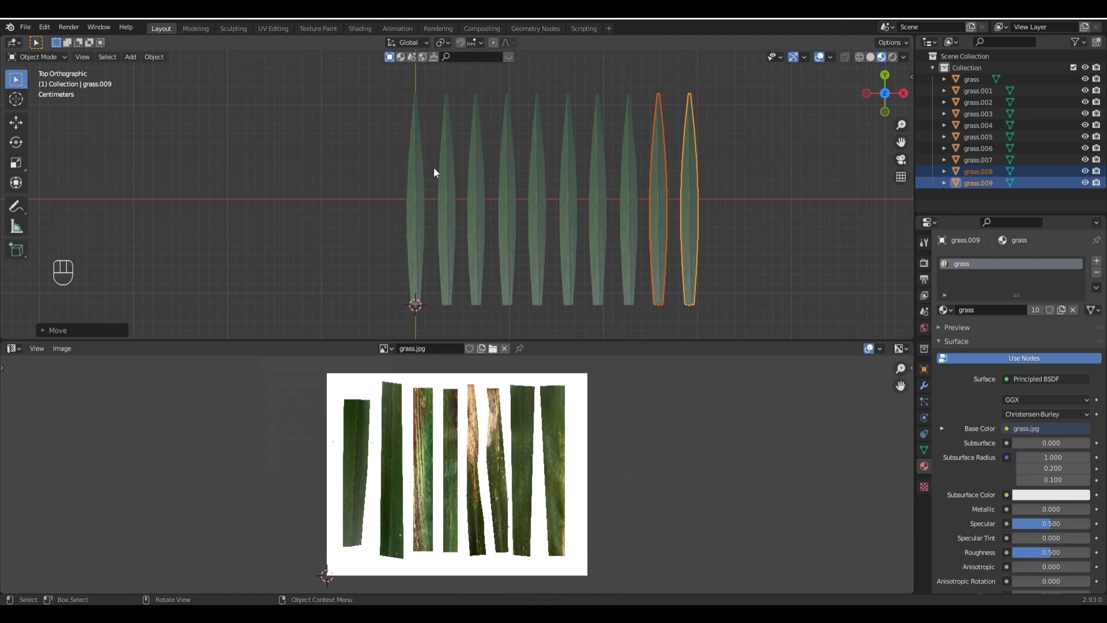
left_click(446, 169)
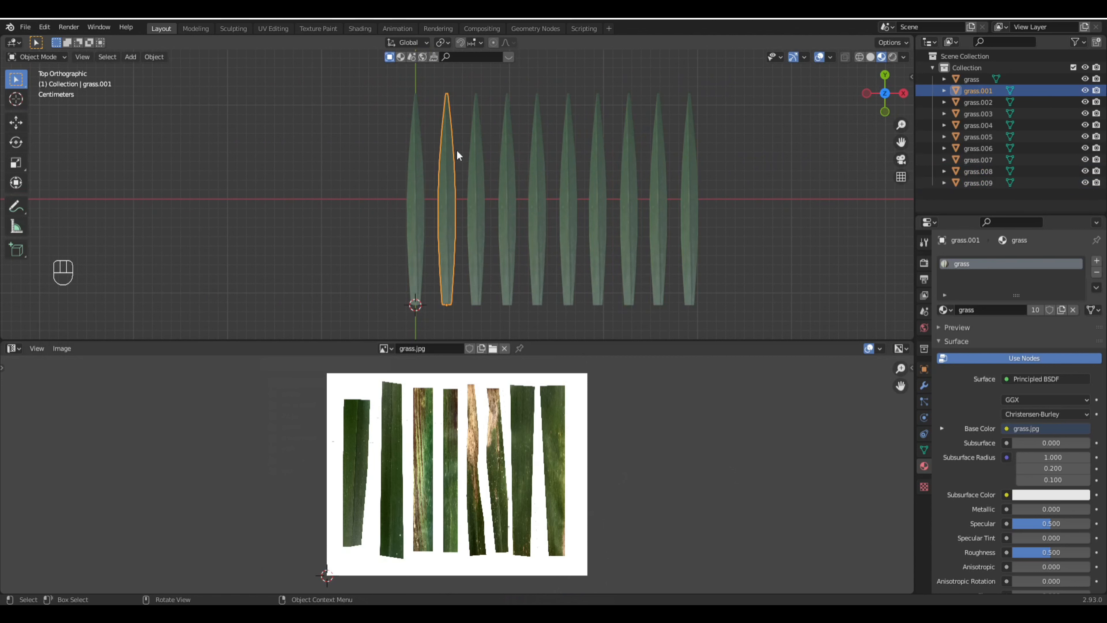
key("s")
key("z")
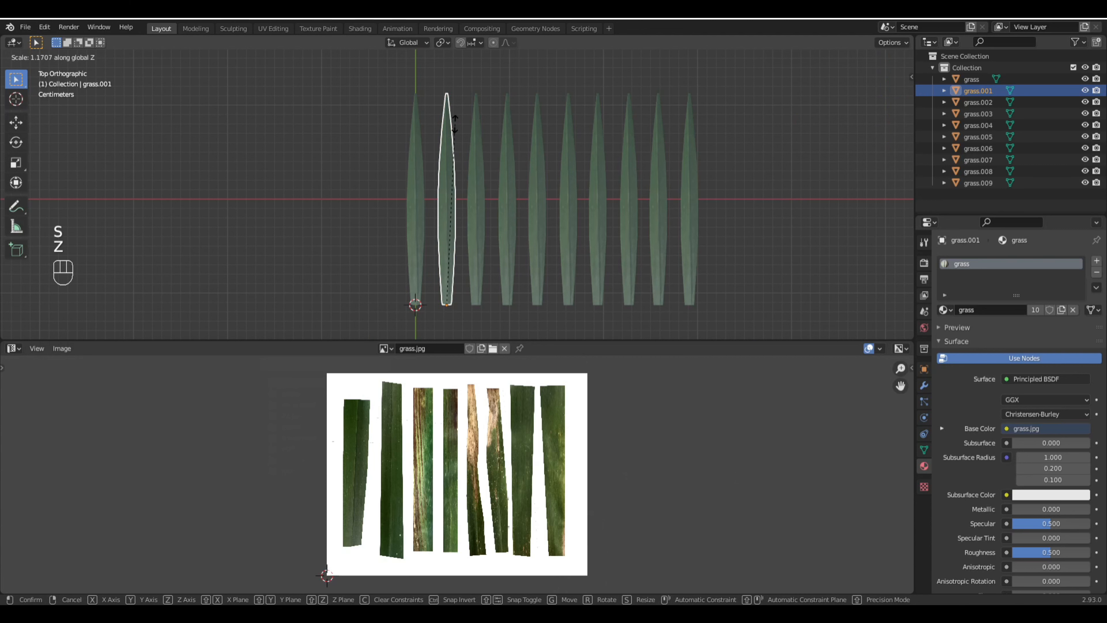
key("y")
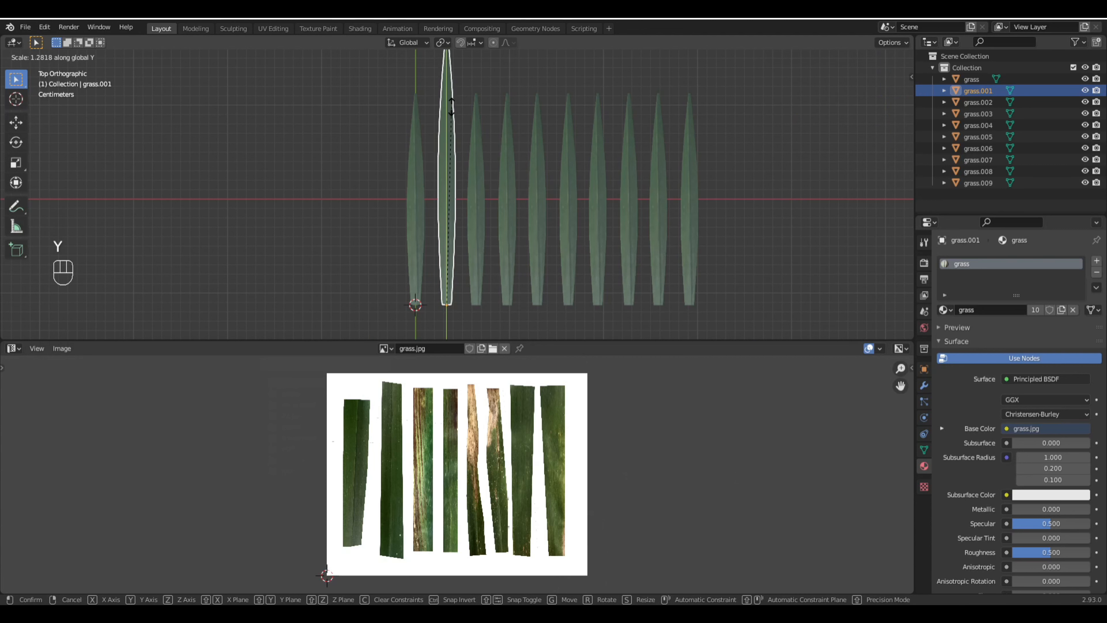
left_click(451, 106)
Step: Shorten the third blade by scaling it along Y and make it narrower by scaling it along X
scroll(458, 153, "down", 2)
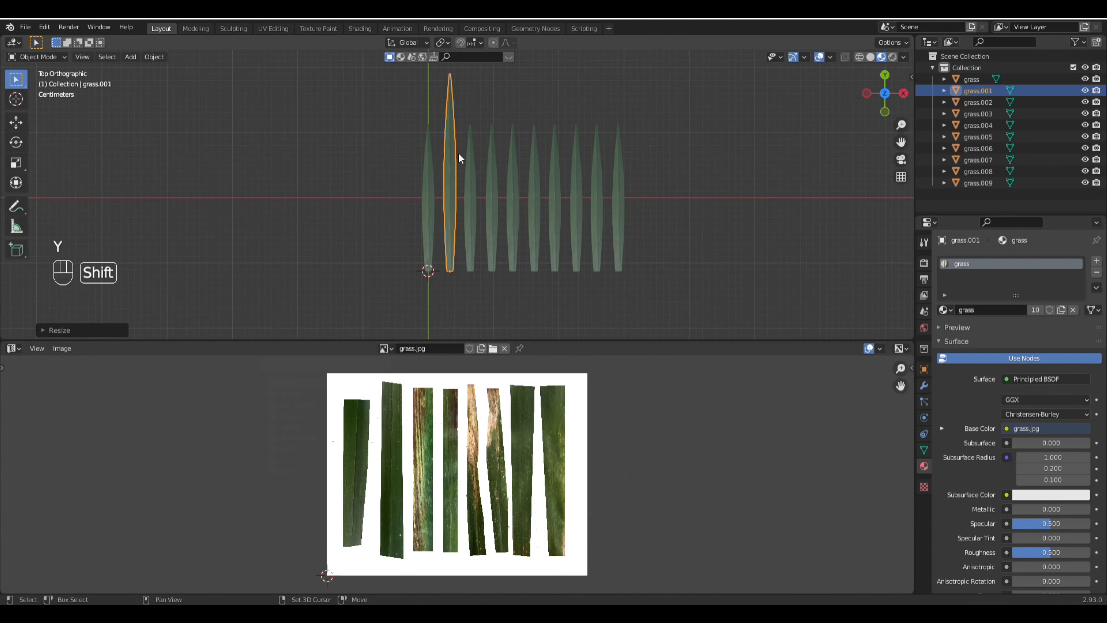
left_click(475, 192)
key("s")
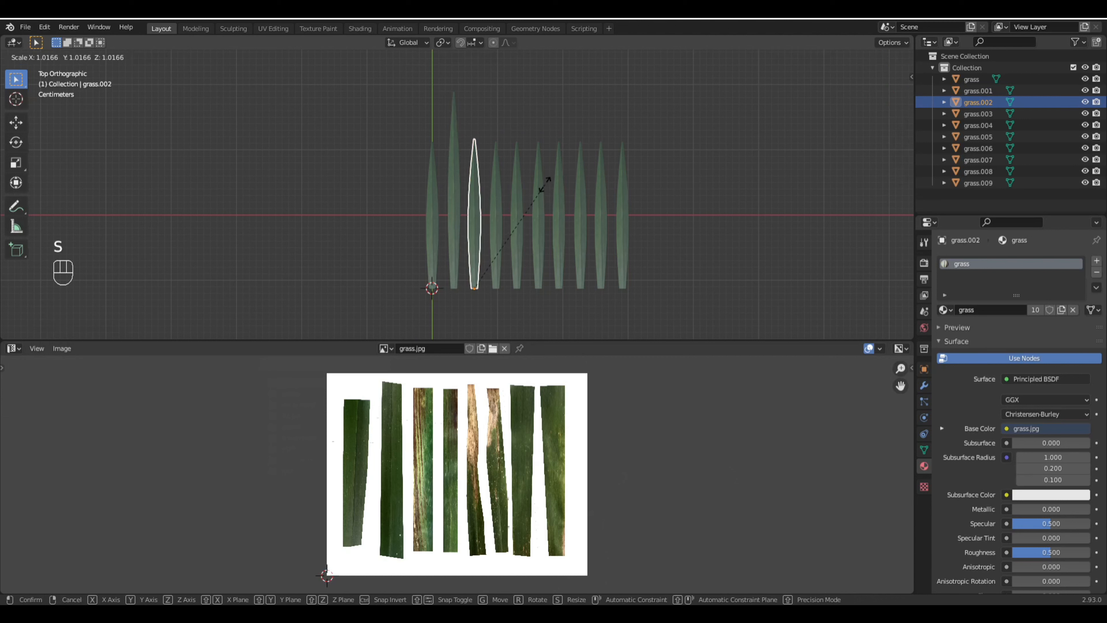
key("y")
left_click(532, 201)
key("s")
key("x")
left_click(527, 217)
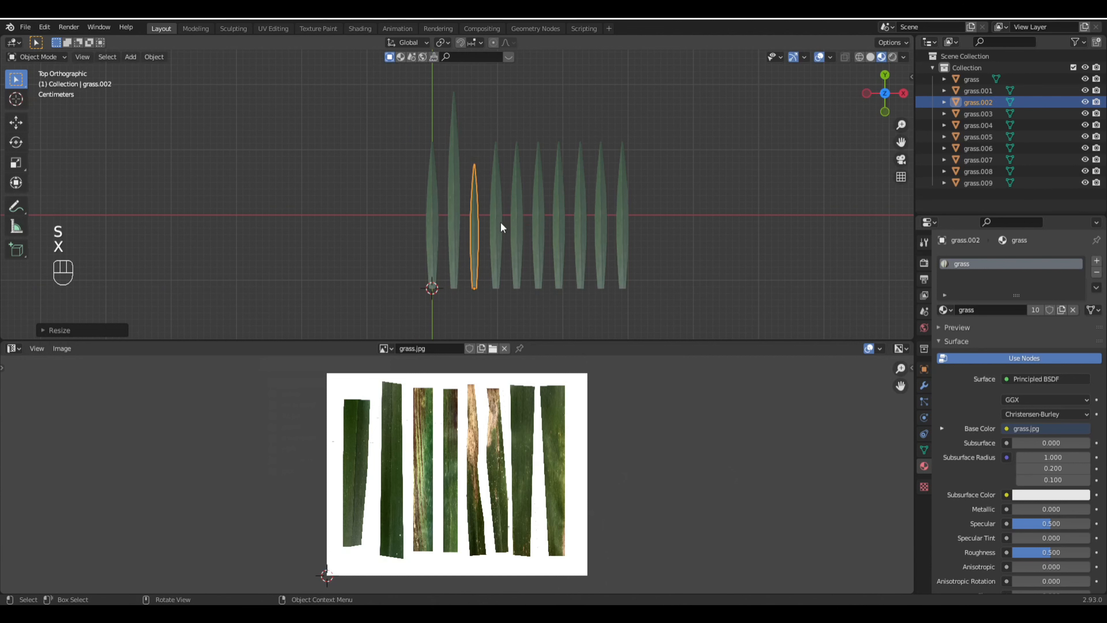
Step: Scale the fourth blade down slightly and the fifth blade up, both uniformly
left_click(499, 220)
key("s")
left_click(531, 216)
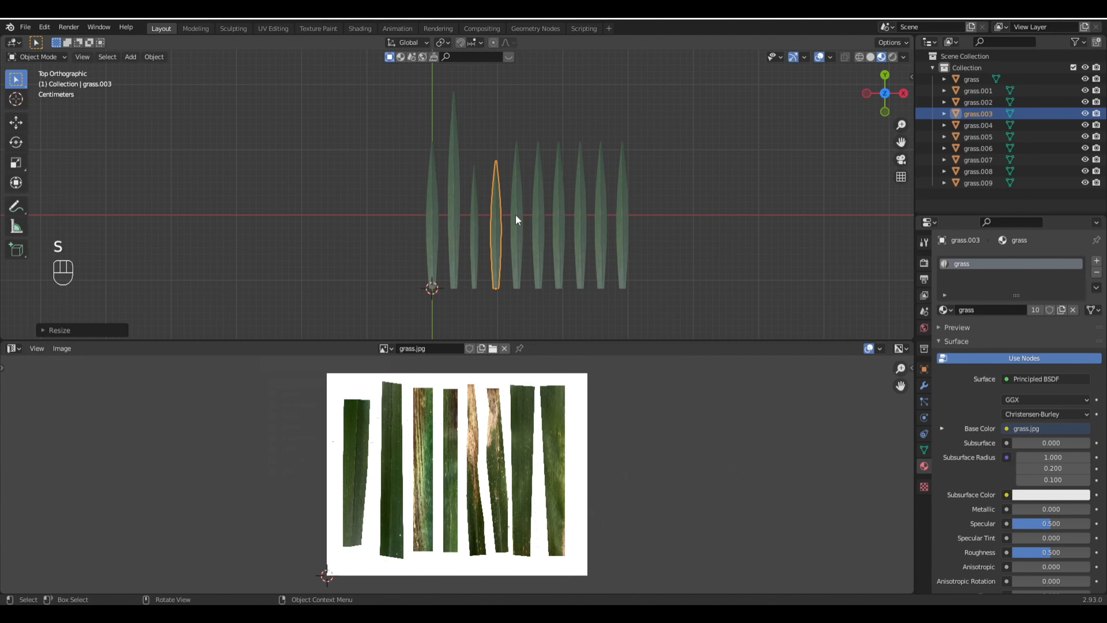
left_click(516, 218)
key("s")
left_click(520, 198)
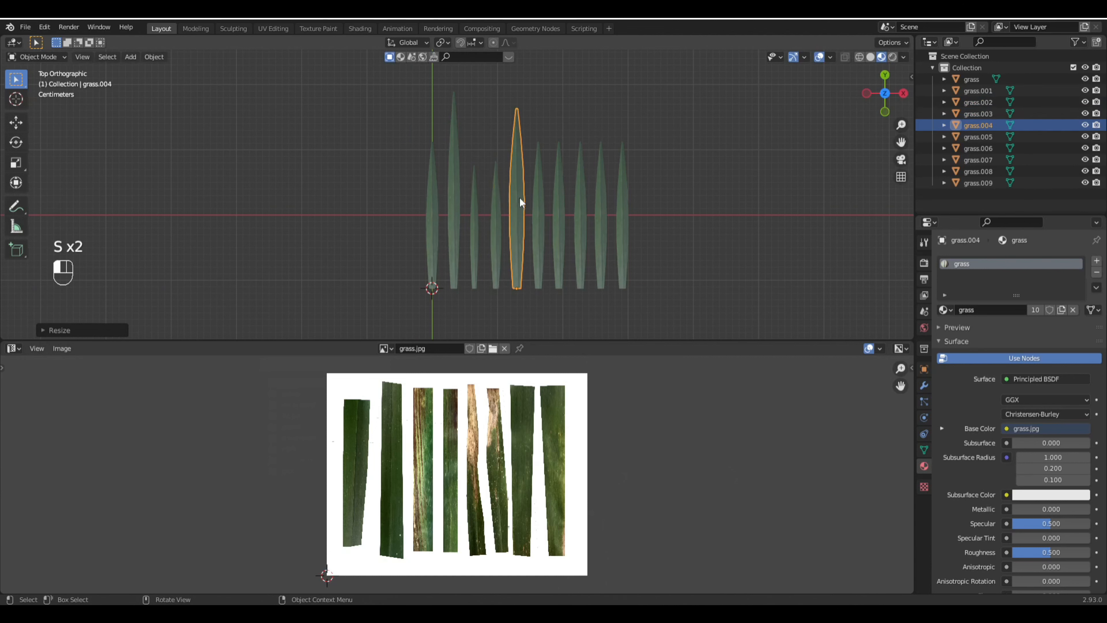
Step: Scale the sixth blade in the row down and the seventh blade up slightly, both uniformly
left_click(539, 211)
key("s")
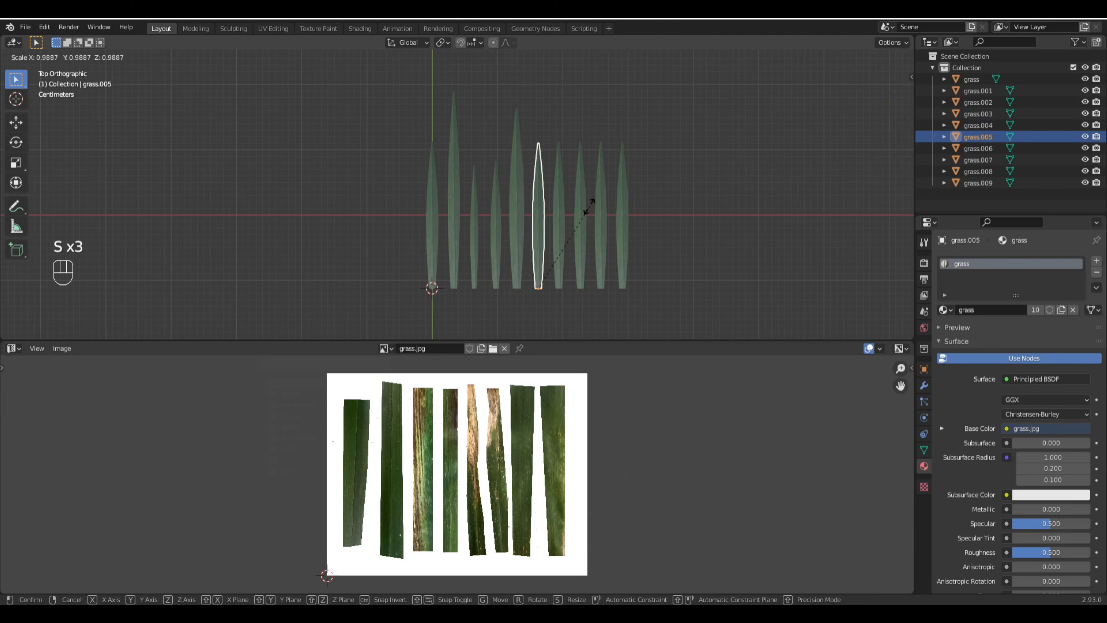
left_click(578, 230)
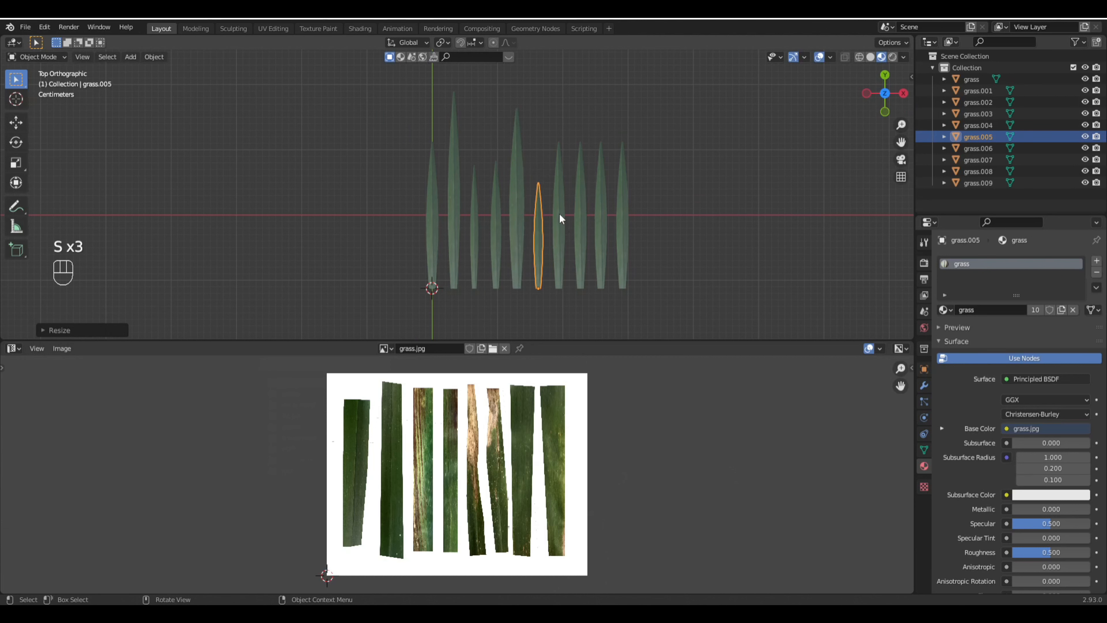
left_click(559, 213)
key("s")
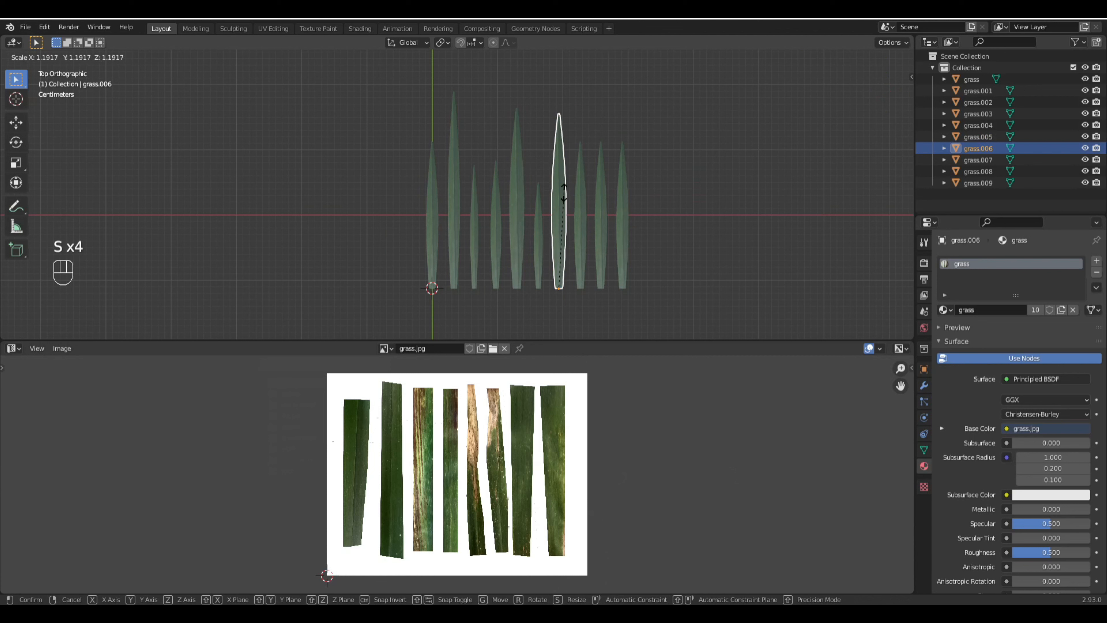
left_click(588, 205)
Step: Lengthen the eighth blade by scaling it along Y and make it narrower by scaling it along X
left_click(584, 198)
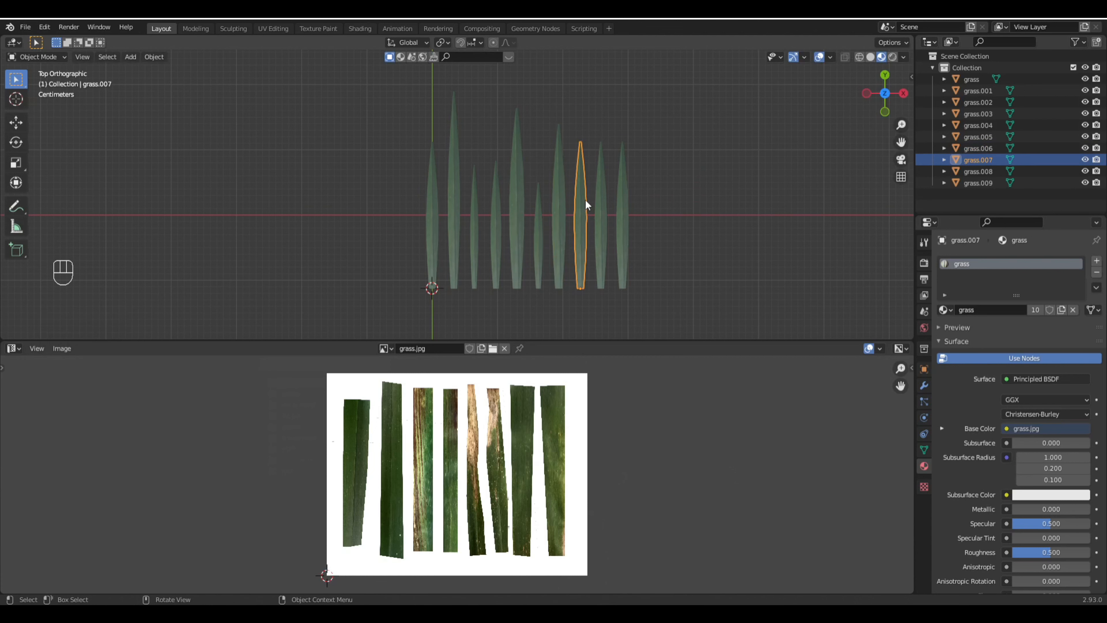
key("s")
key("z")
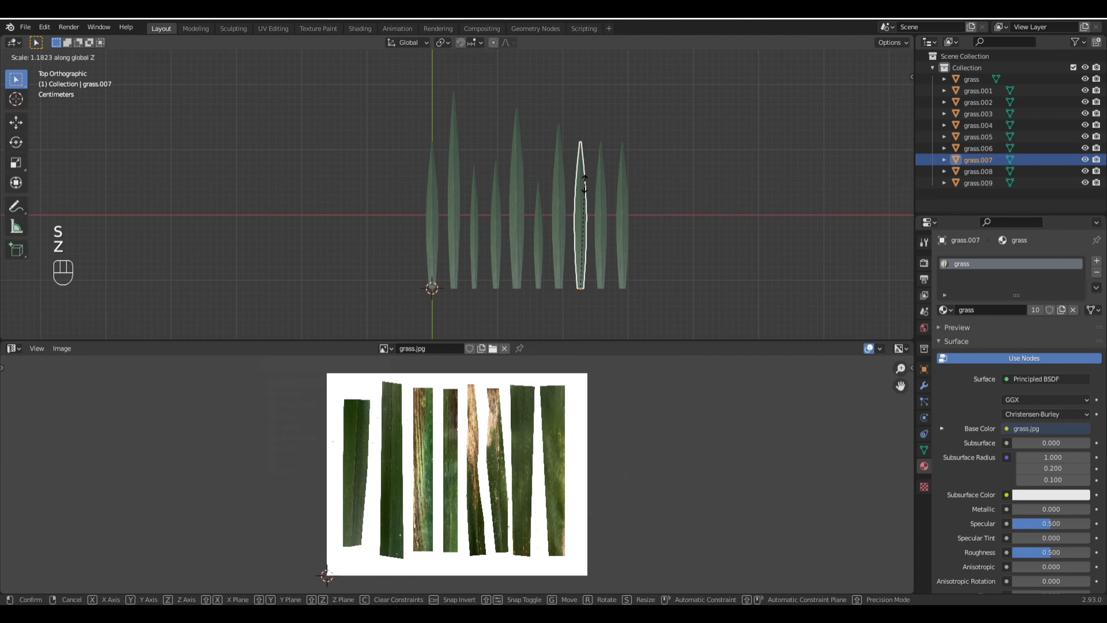
left_click(619, 157)
key("y")
key("s")
key("x")
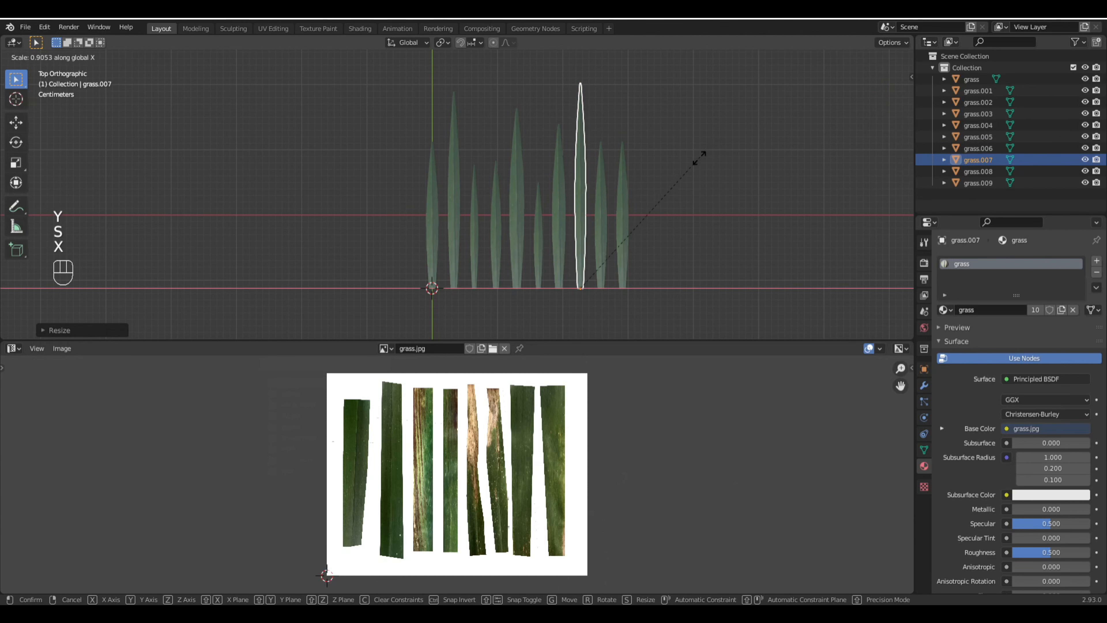
left_click(680, 184)
Step: Scale the ninth blade down slightly and lengthen the tenth blade by scaling it along Y
left_click(603, 212)
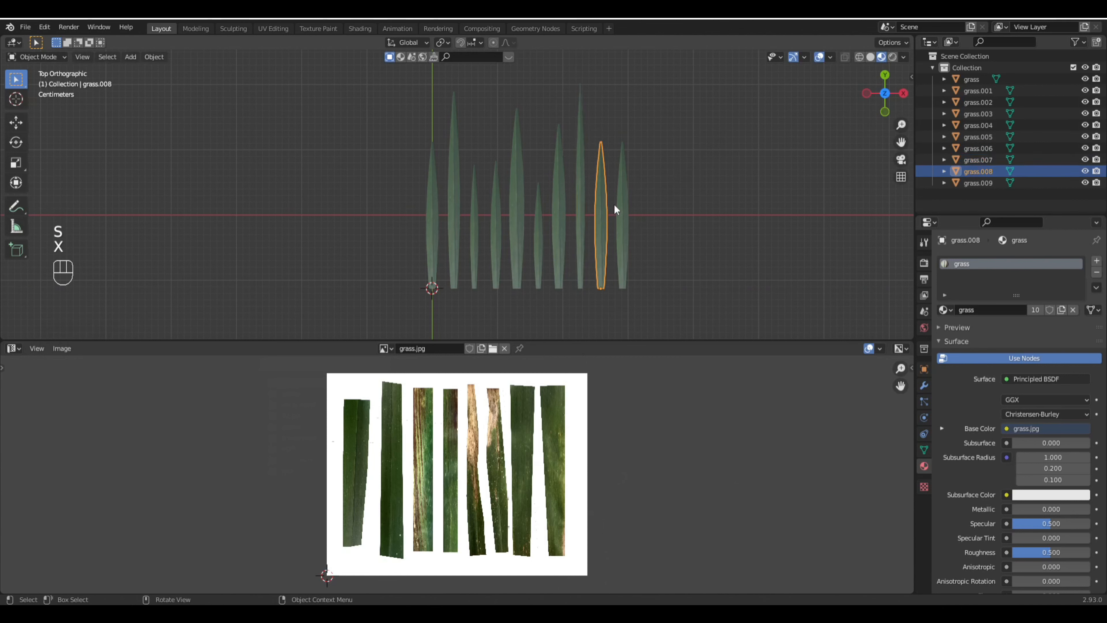
key("s")
left_click(627, 194)
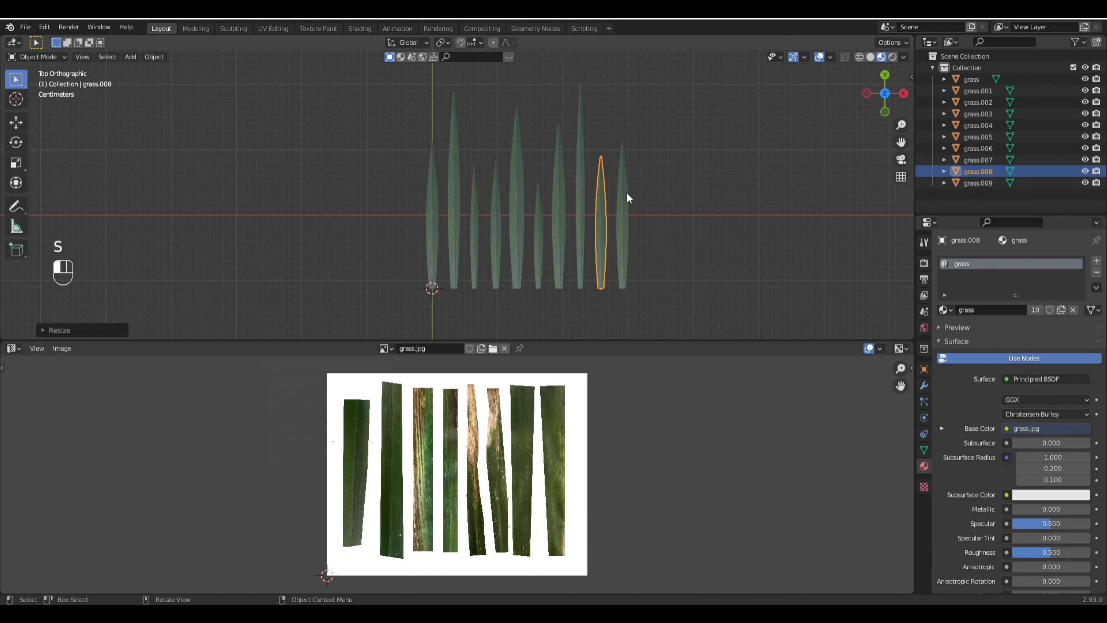
left_click(627, 193)
key("s")
key("y")
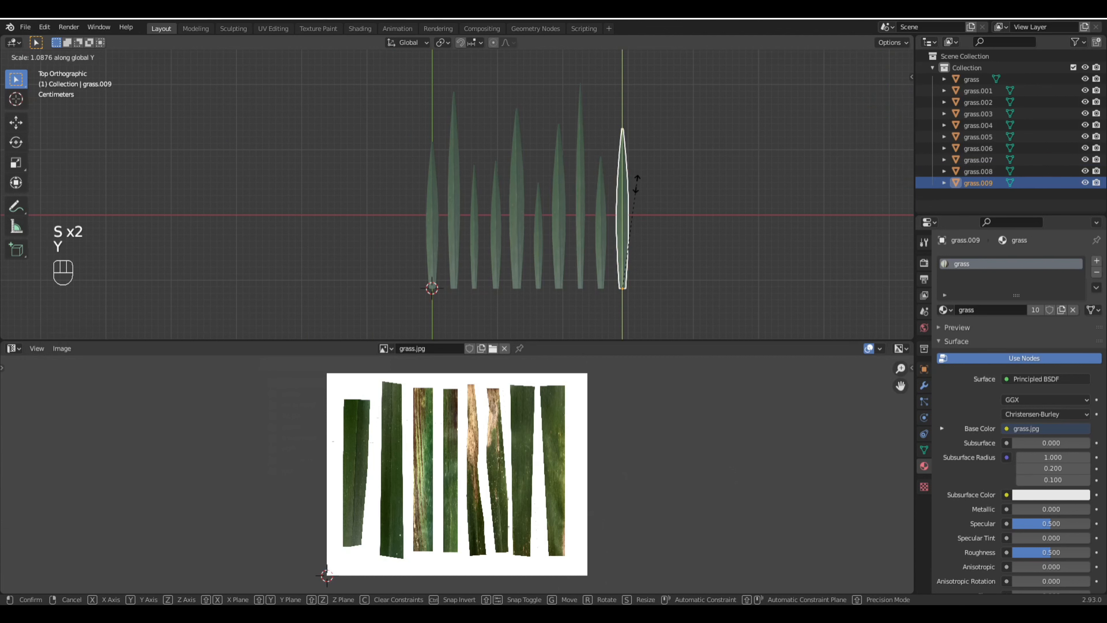
left_click(636, 173)
scroll(635, 186, "down", 2)
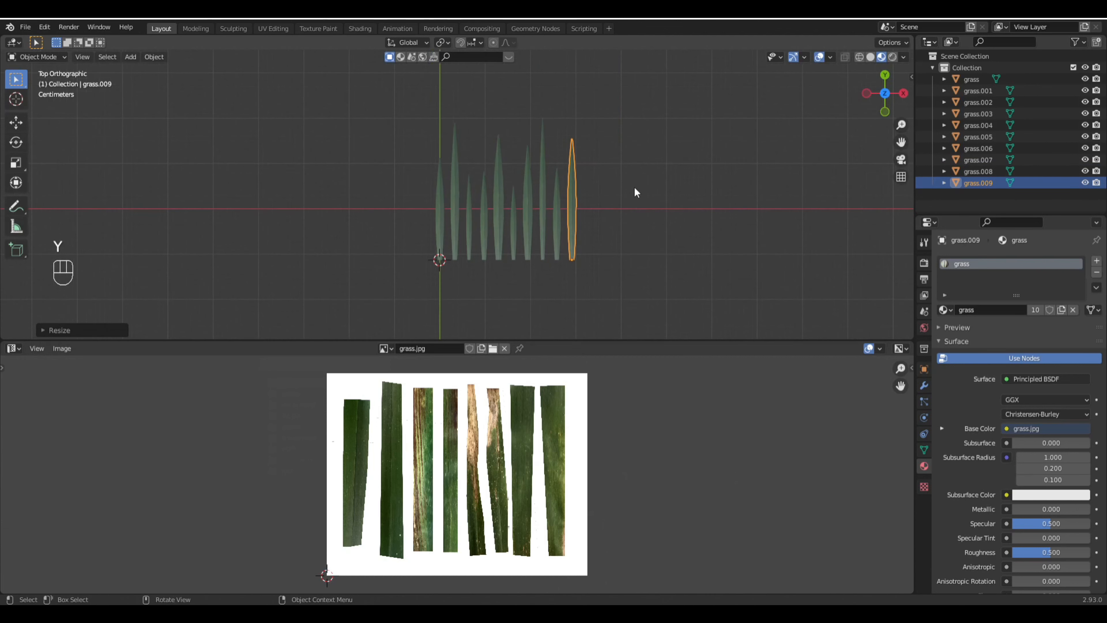
scroll(645, 198, "up", 3)
middle_click_drag(679, 199, 665, 222)
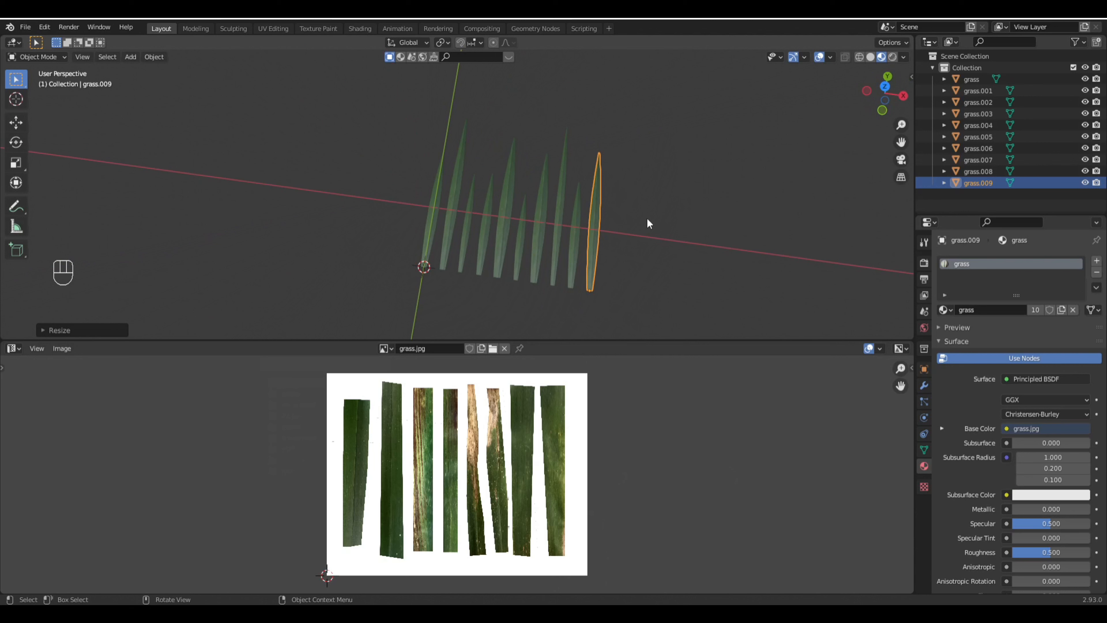
key("KP_7")
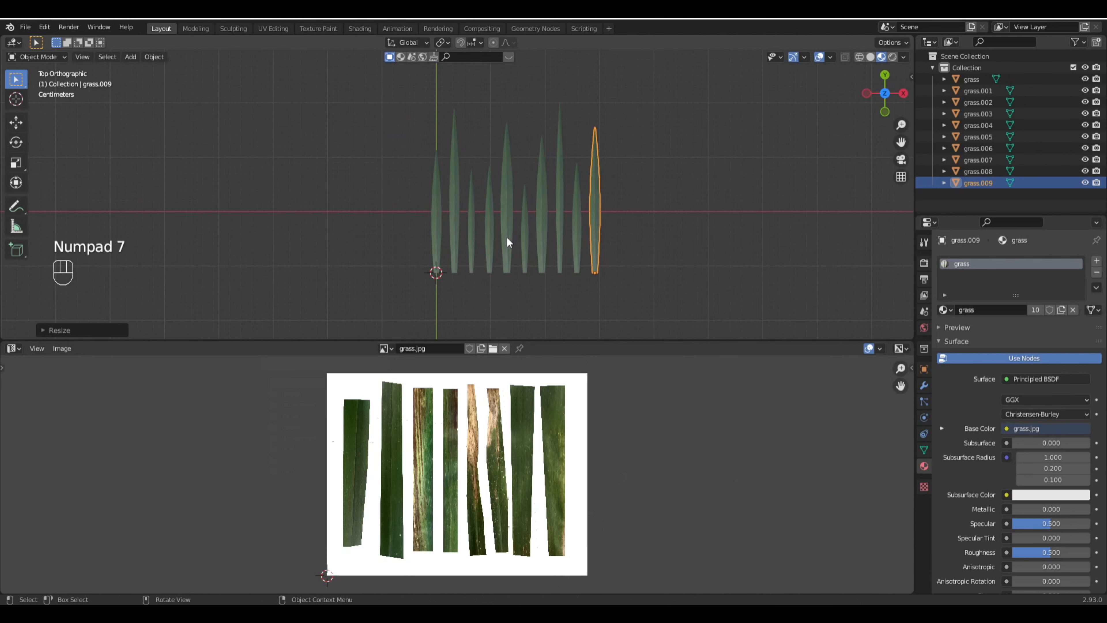
Step: Move the second blade's UVs onto the second leaf in grass.jpg and rotate them about -3.2° to stand upright
scroll(479, 257, "up", 2)
middle_click_drag(480, 257, 508, 235, "shift")
left_click(484, 229)
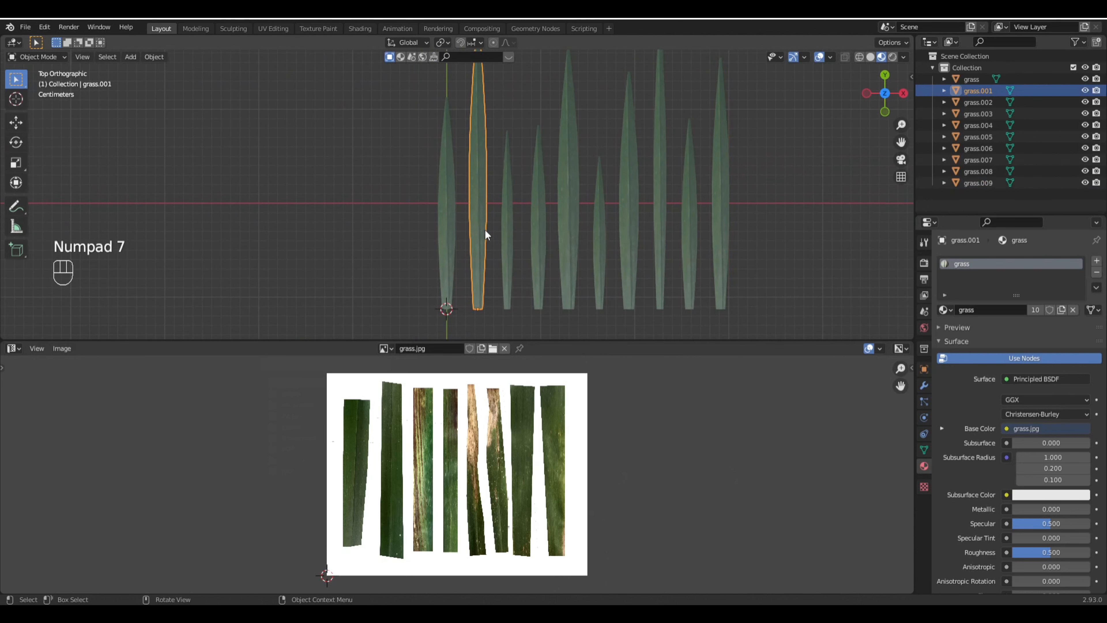
key("Tab")
scroll(389, 482, "up", 2)
middle_click_drag(388, 482, 395, 470)
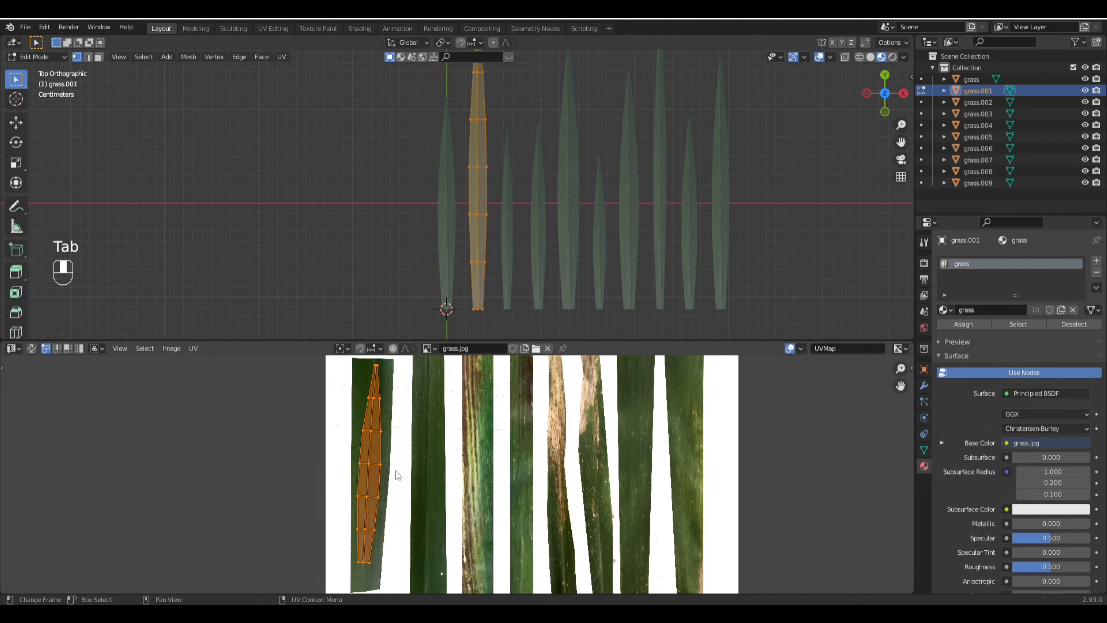
key("g")
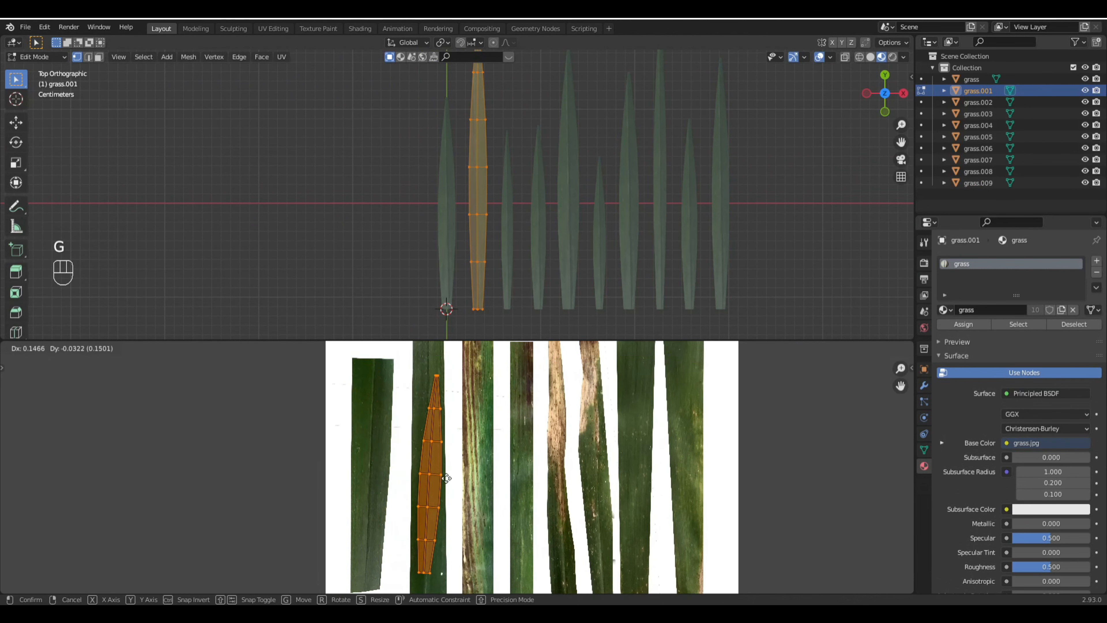
left_click(451, 479)
key("r")
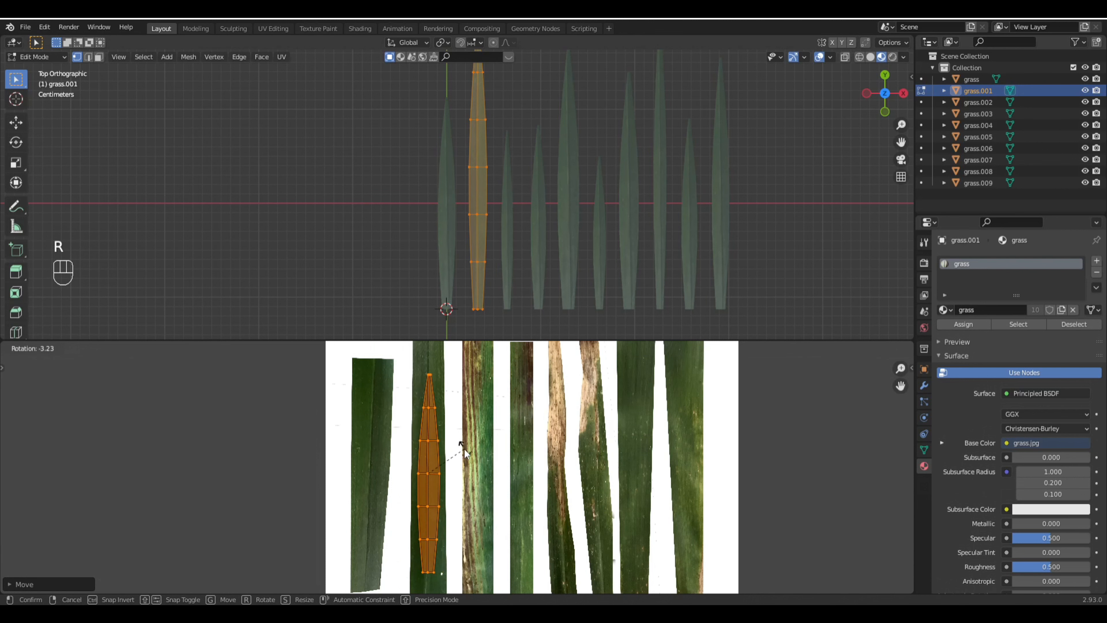
left_click(464, 451)
key("Tab")
Step: Move the third blade's UVs onto the third, brown-striped leaf in grass.jpg and rotate them upright within it
left_click(502, 261)
key("Tab")
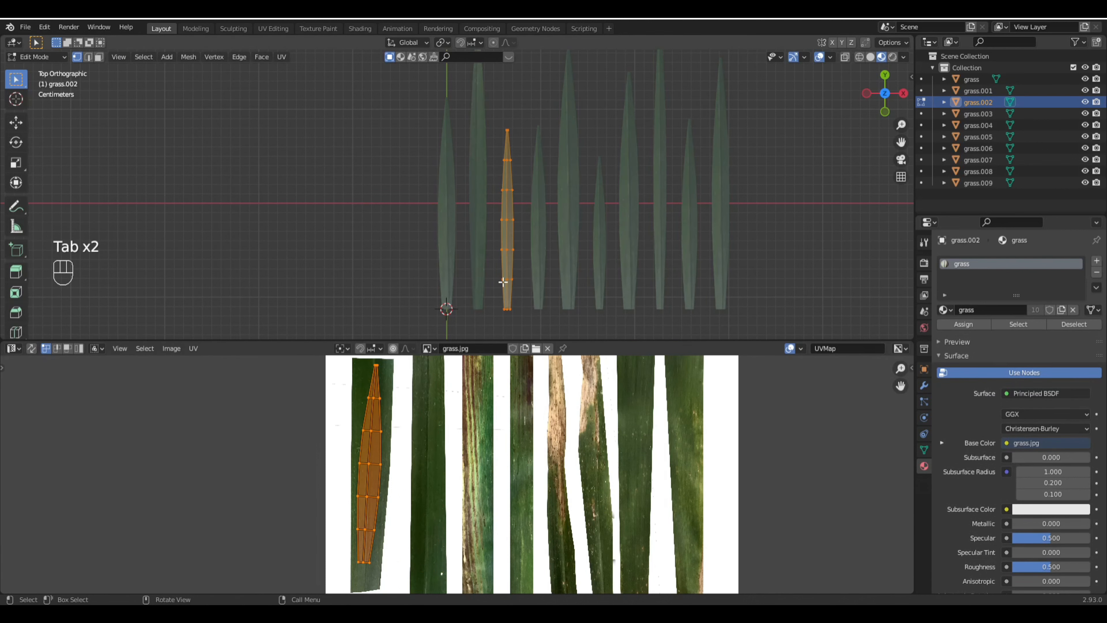
key("g")
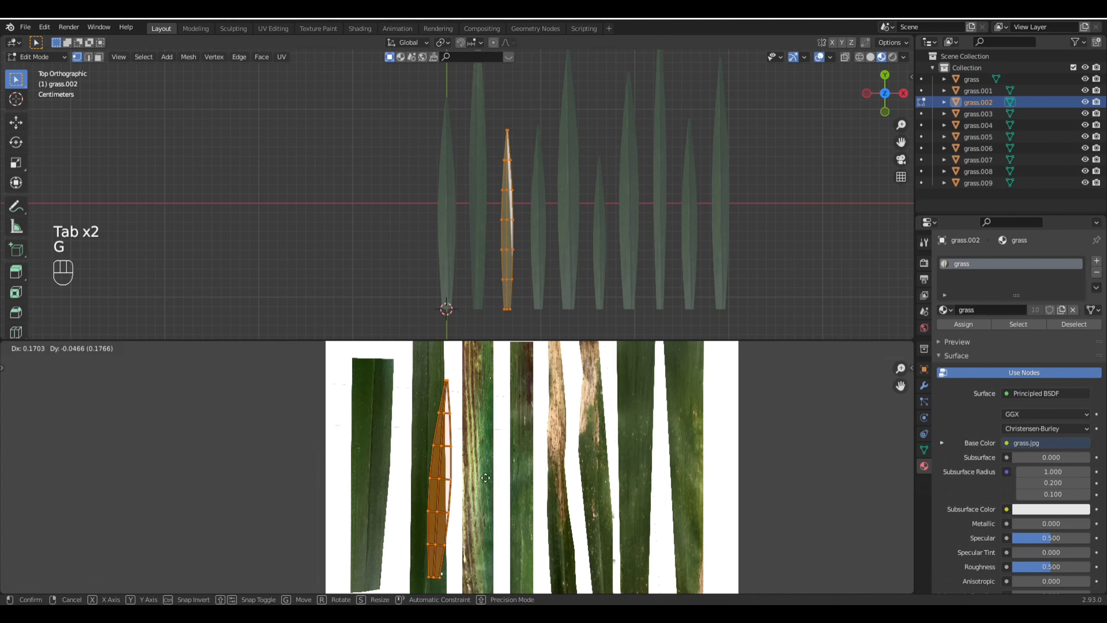
left_click(569, 452)
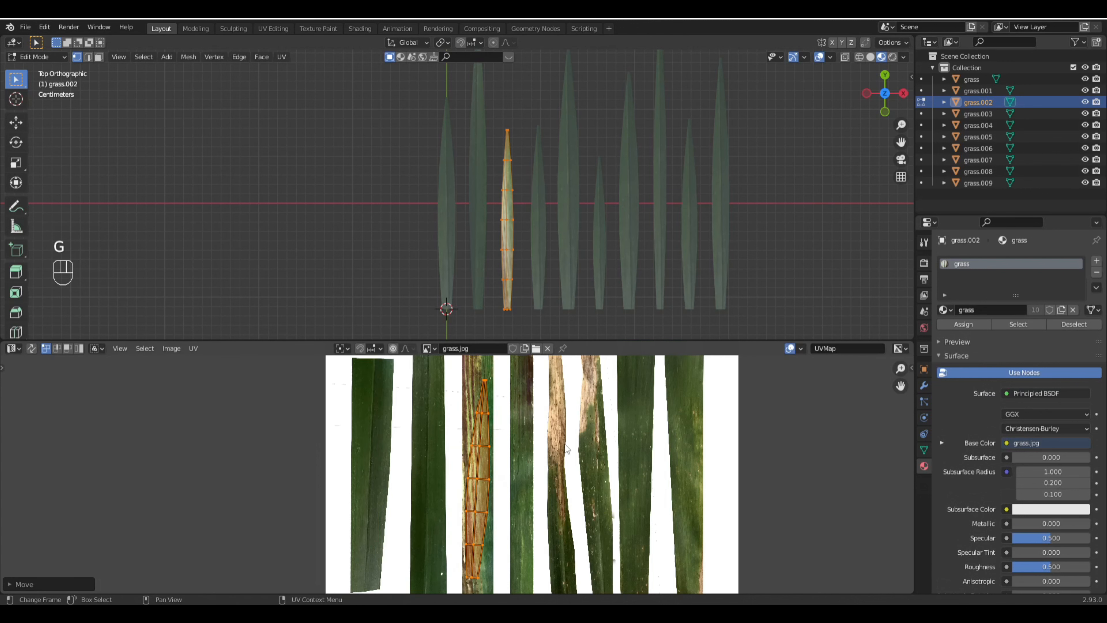
key("r")
left_click(562, 438)
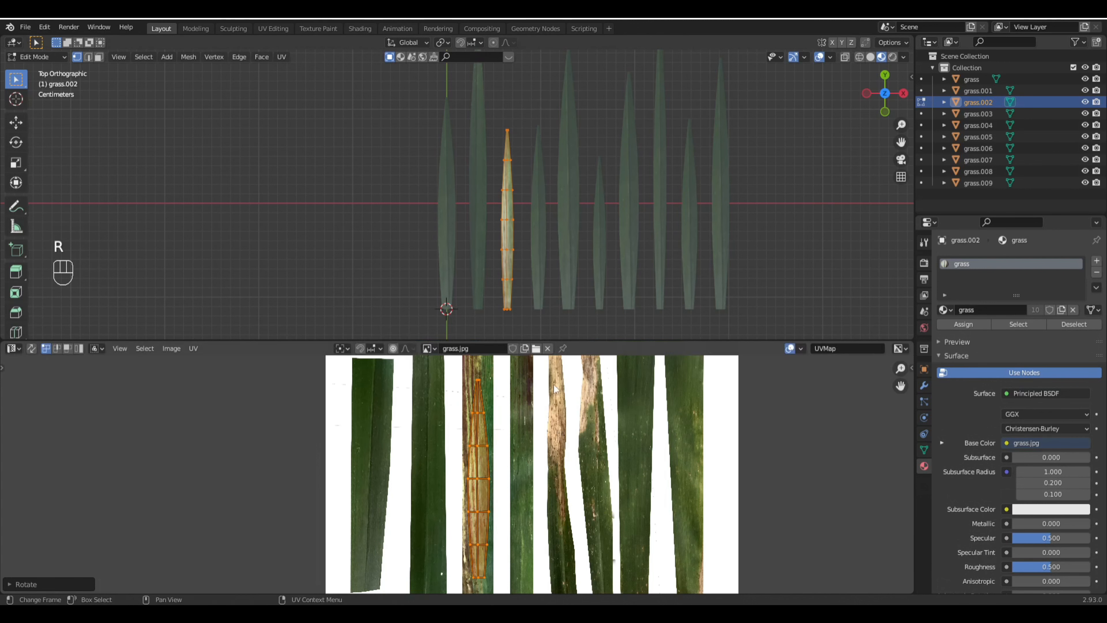
key("Tab")
Step: Move the fourth blade's UVs onto the fourth leaf in grass.jpg, scaled down and rotated about -3.7° to fit inside it
left_click(538, 229)
key("Tab")
key("a")
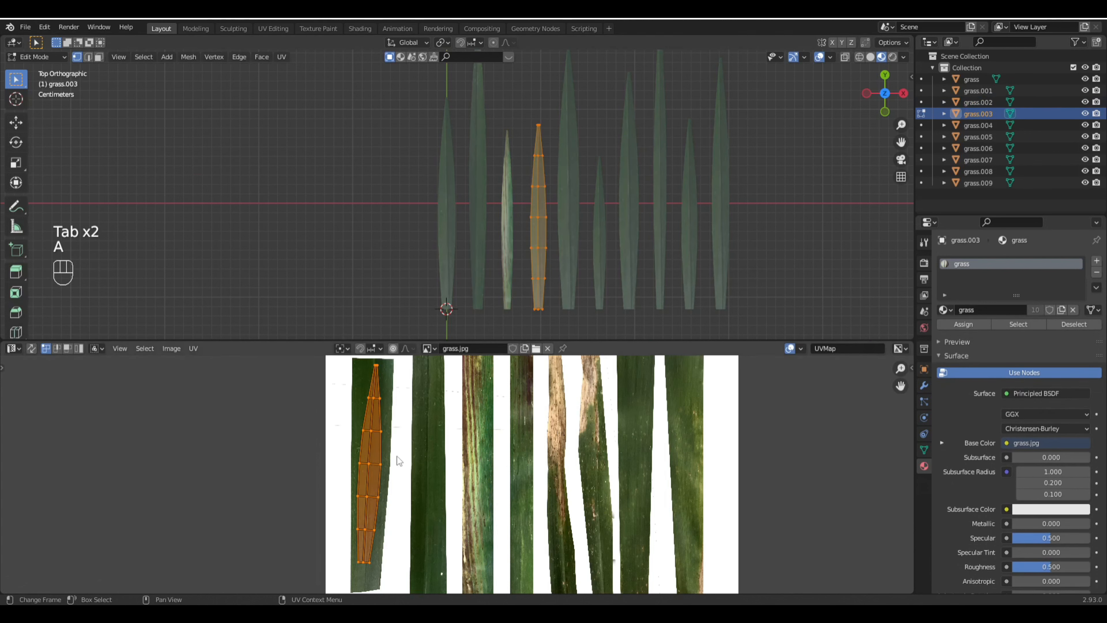
key("g")
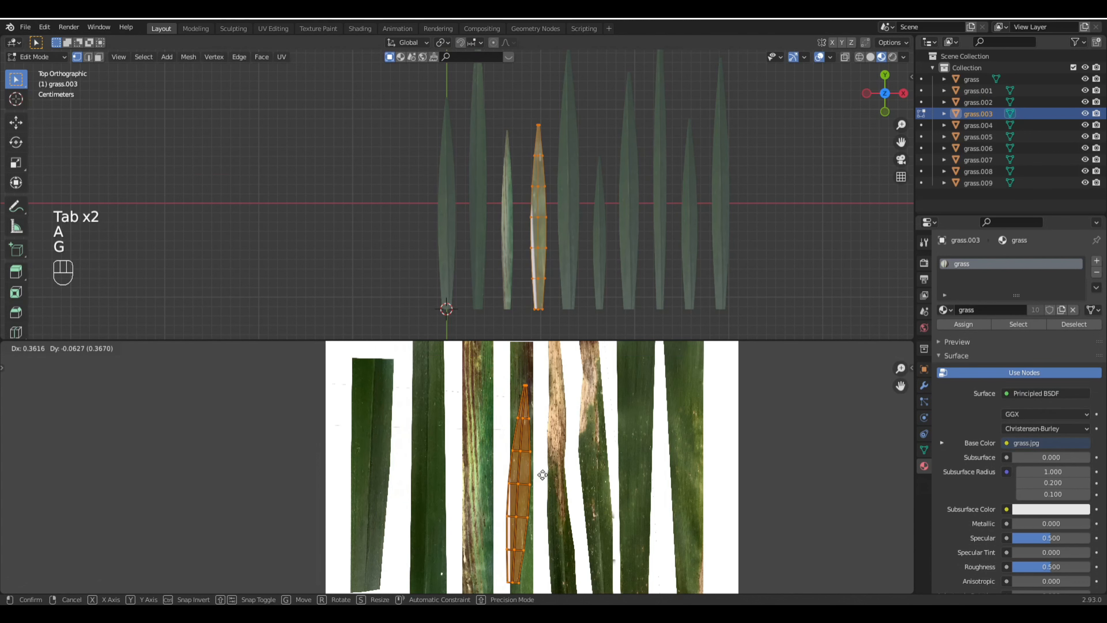
left_click(562, 464)
key("g")
key("s")
left_click(562, 459)
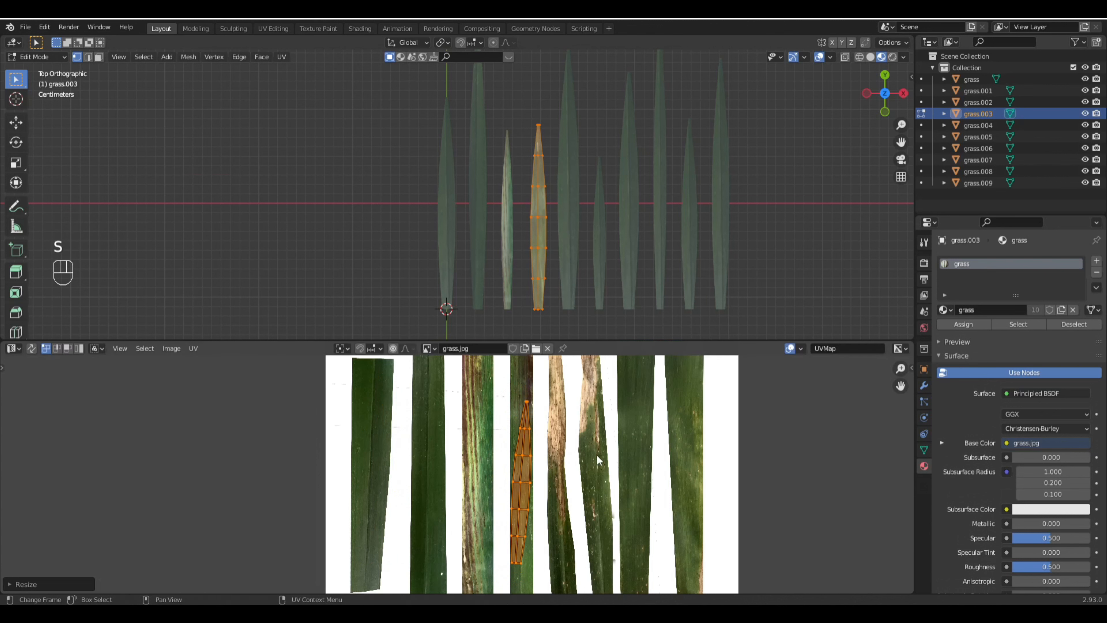
key("r")
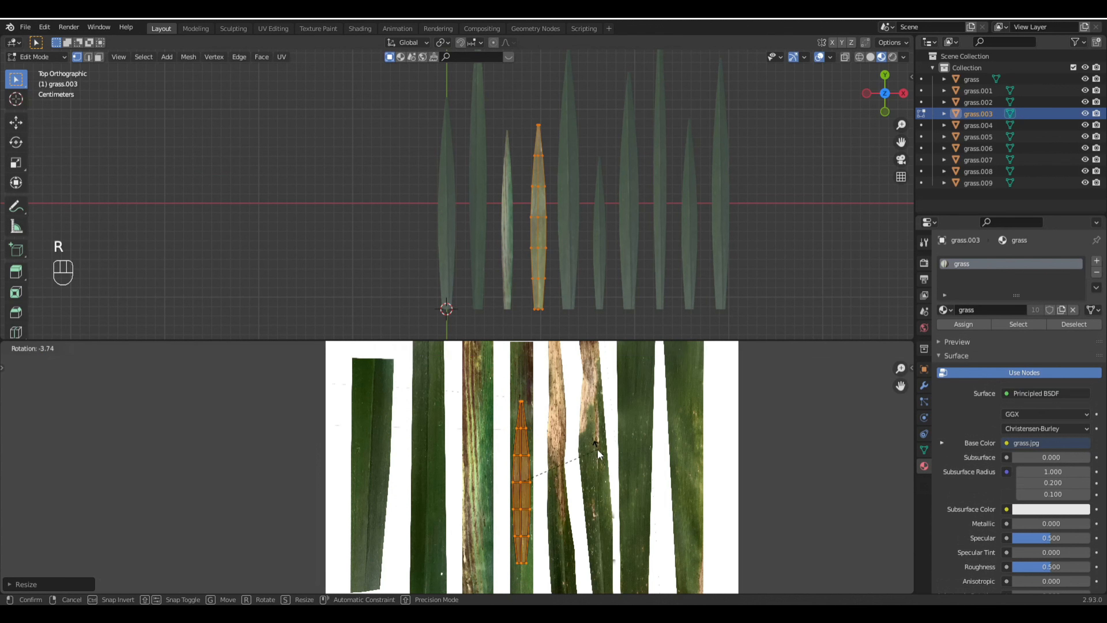
left_click(598, 454)
key("Tab")
Step: Place the fifth blade's UVs on the fifth, brown-tipped leaf in grass.jpg, adjusting their scale and rotating them to follow the leaf
left_click(564, 245)
key("Tab")
key("a")
key("g")
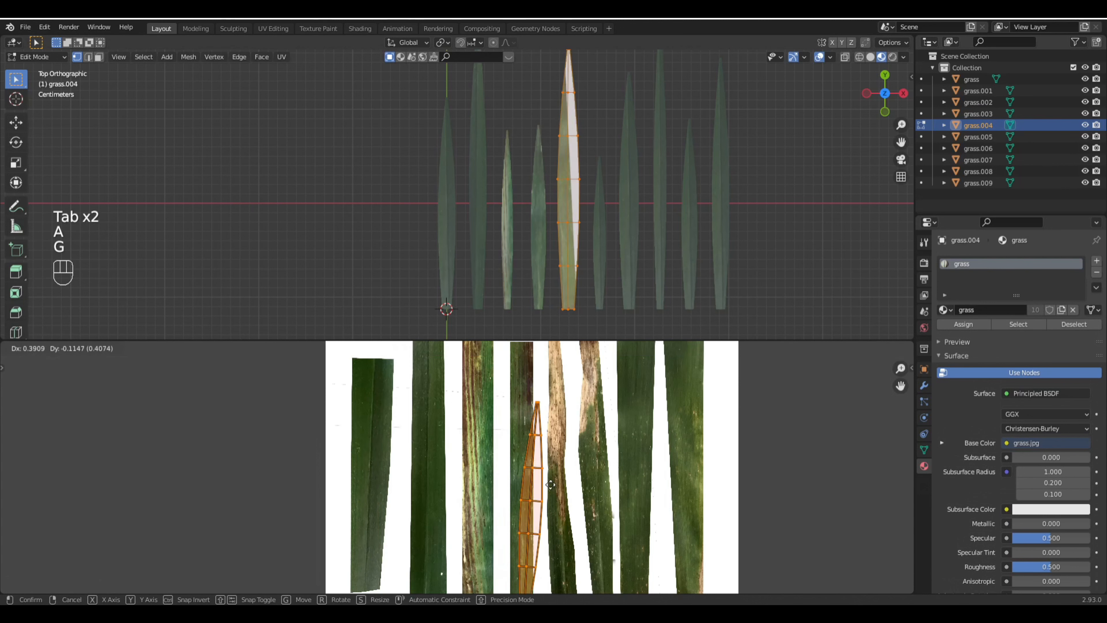
left_click(574, 481)
key("s")
left_click(569, 482)
key("r")
left_click(654, 464)
Step: Shrink the fifth blade's UVs further and nudge them so they stay within the leaf's outline
middle_click_drag(607, 493, 502, 503, "shift")
scroll(467, 478, "up", 1)
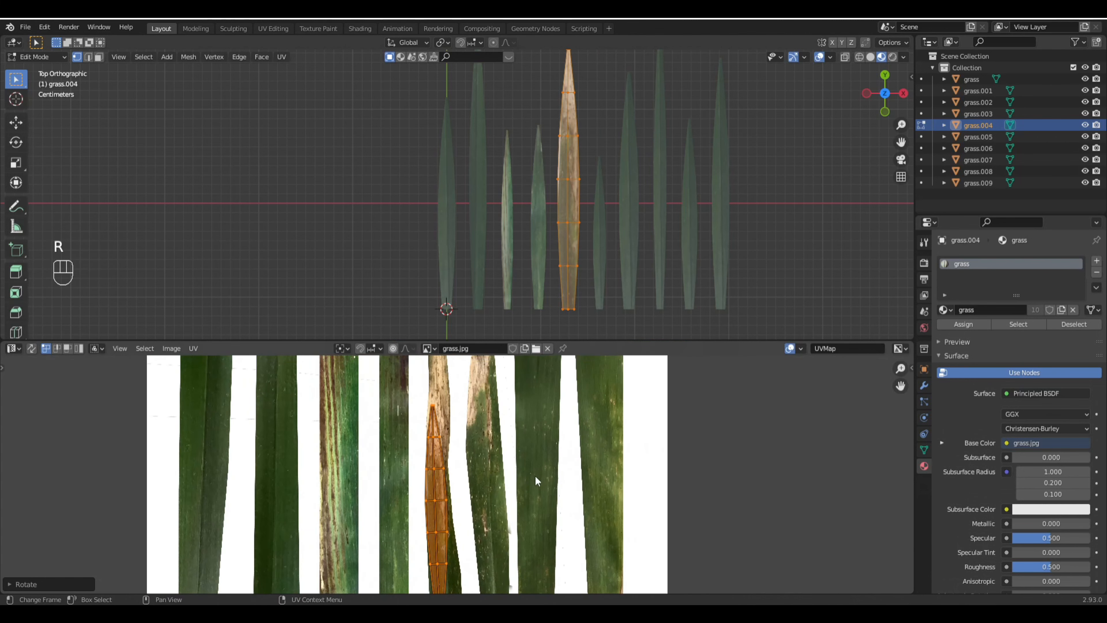
key("s")
left_click(525, 479)
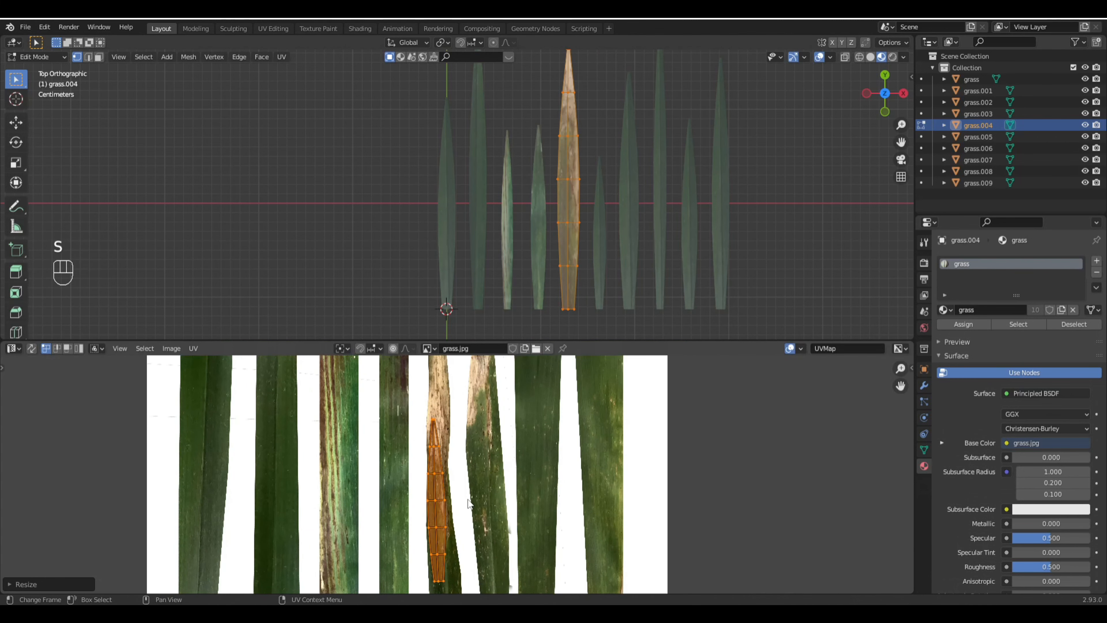
key("g")
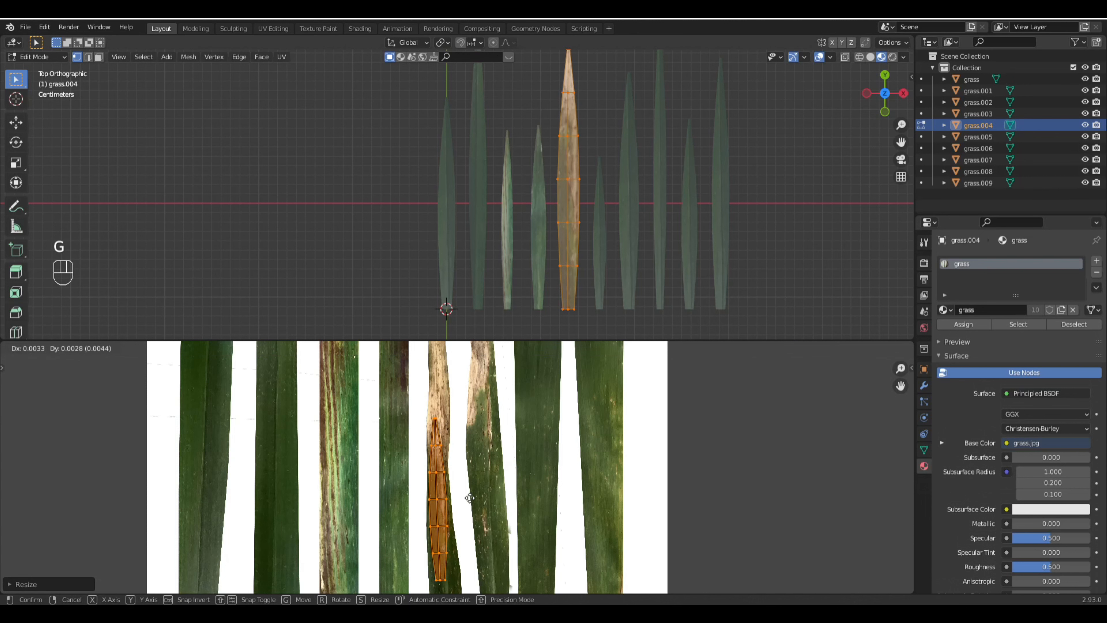
left_click(469, 498)
key("Tab")
Step: Move the sixth blade's UVs onto the sixth leaf in grass.jpg, rotated to follow its slant and kept inside its edges
scroll(610, 183, "up", 1)
left_click(626, 203)
key("Tab")
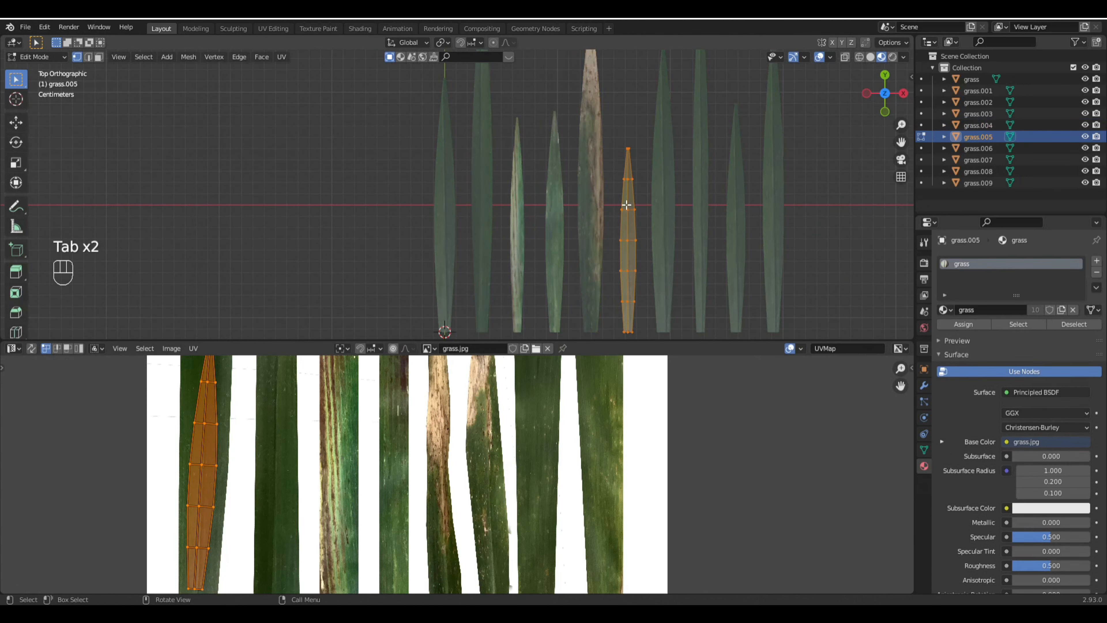
key("a")
scroll(258, 443, "down", 2)
key("g")
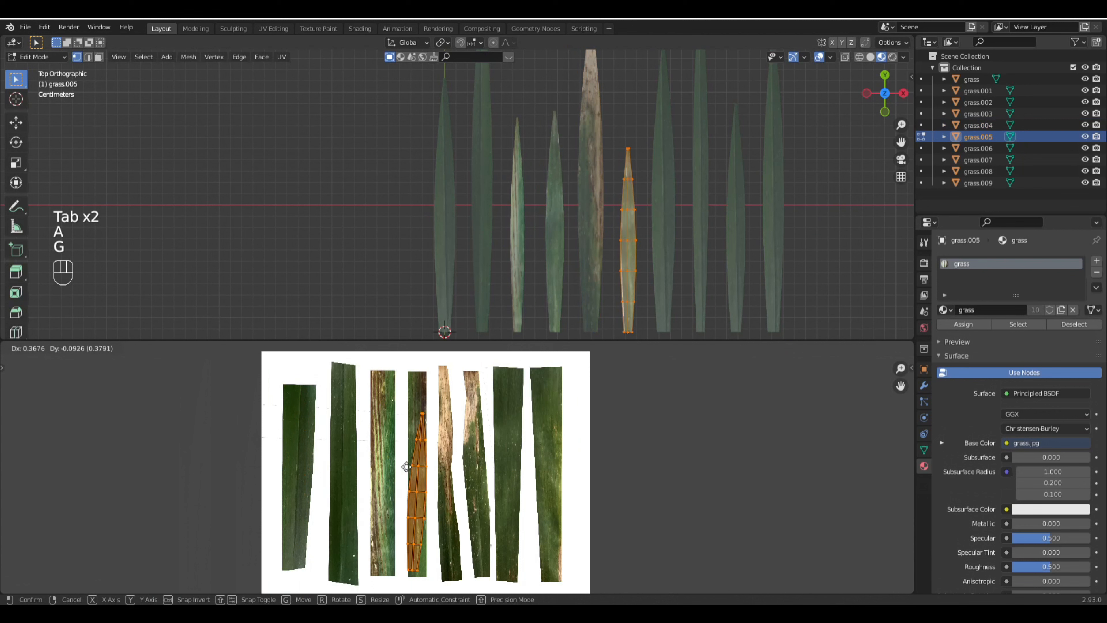
left_click(431, 443)
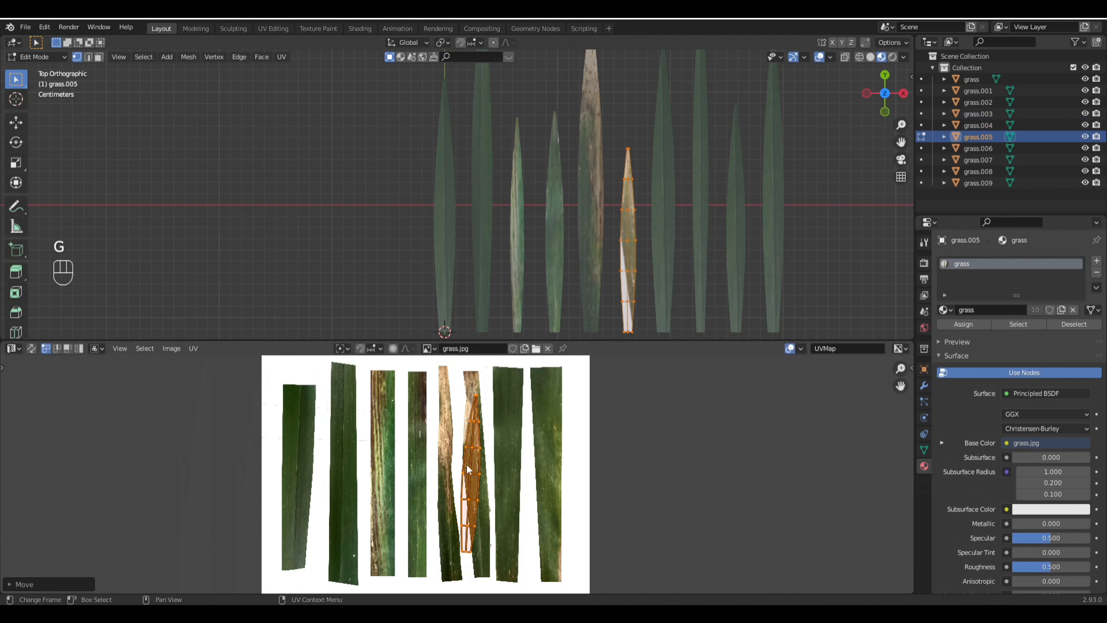
key("r")
left_click(534, 465)
key("g")
left_click(540, 468)
key("Tab")
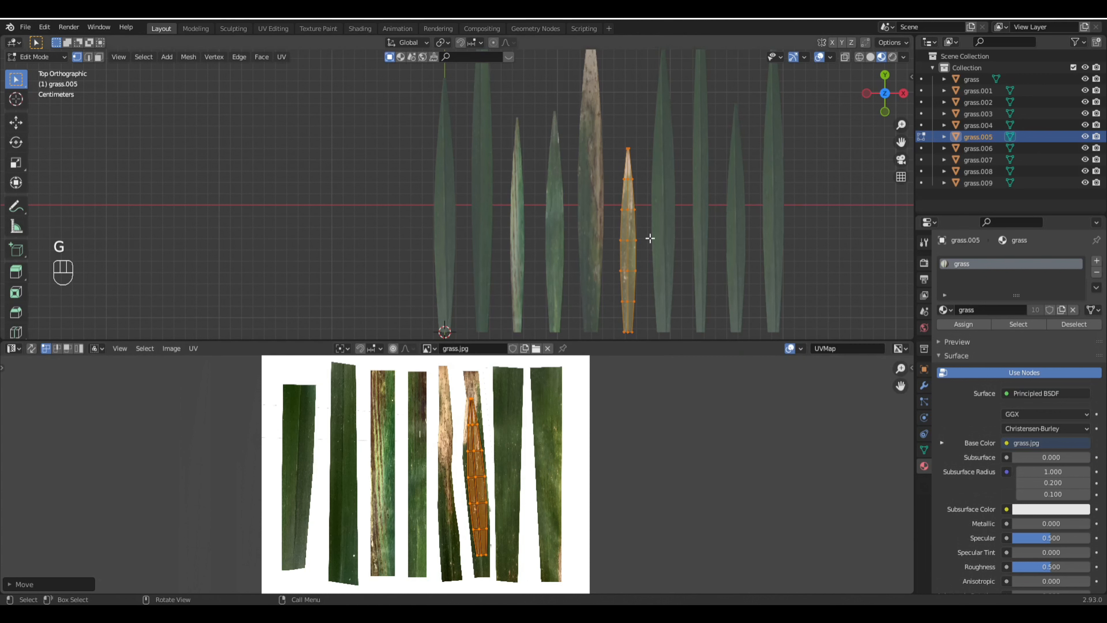
Step: Move the seventh blade's UVs onto the seventh leaf in grass.jpg and rotate them about -5.75° to stand upright
left_click(660, 225)
key("Tab")
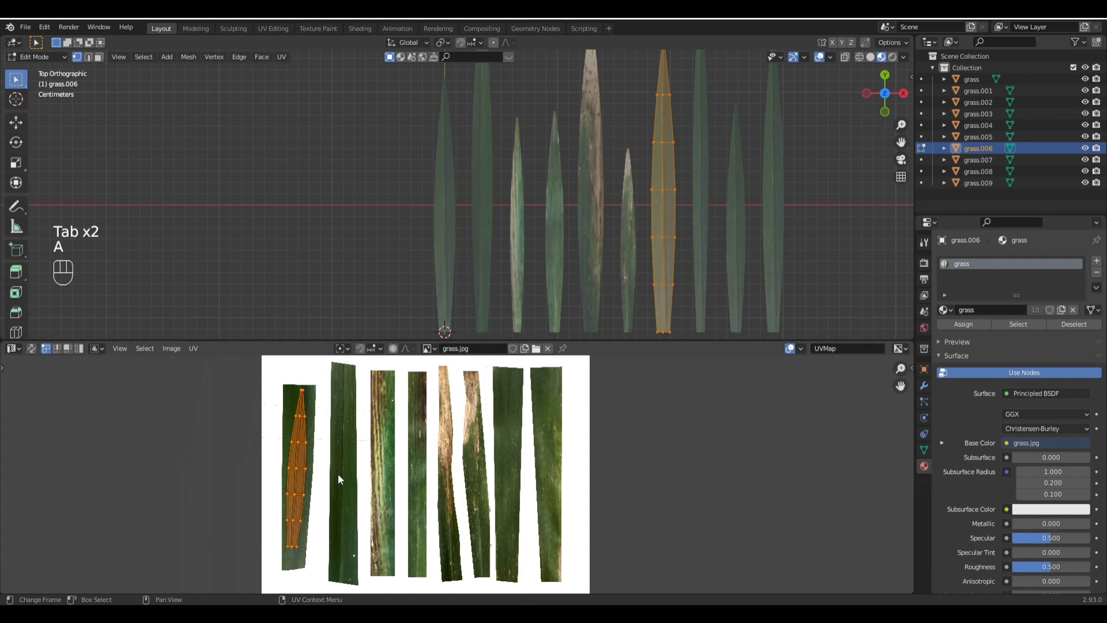
key("g")
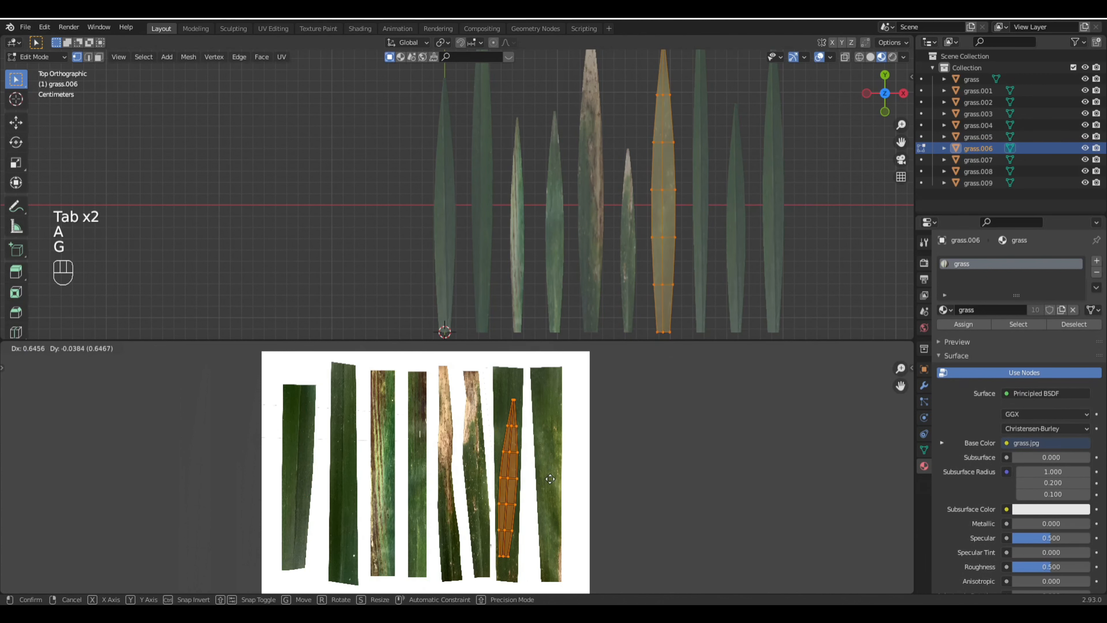
left_click(548, 475)
key("r")
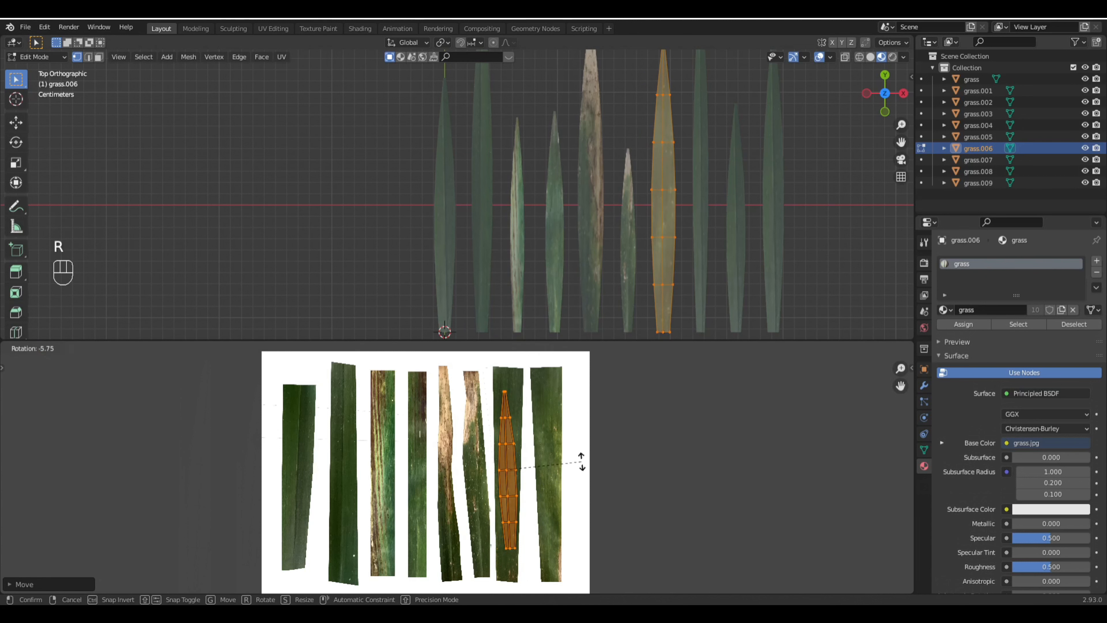
left_click(581, 463)
key("Tab")
Step: Move the eighth blade's UVs onto the eighth leaf in grass.jpg and rotate them to follow its slant
left_click(696, 210)
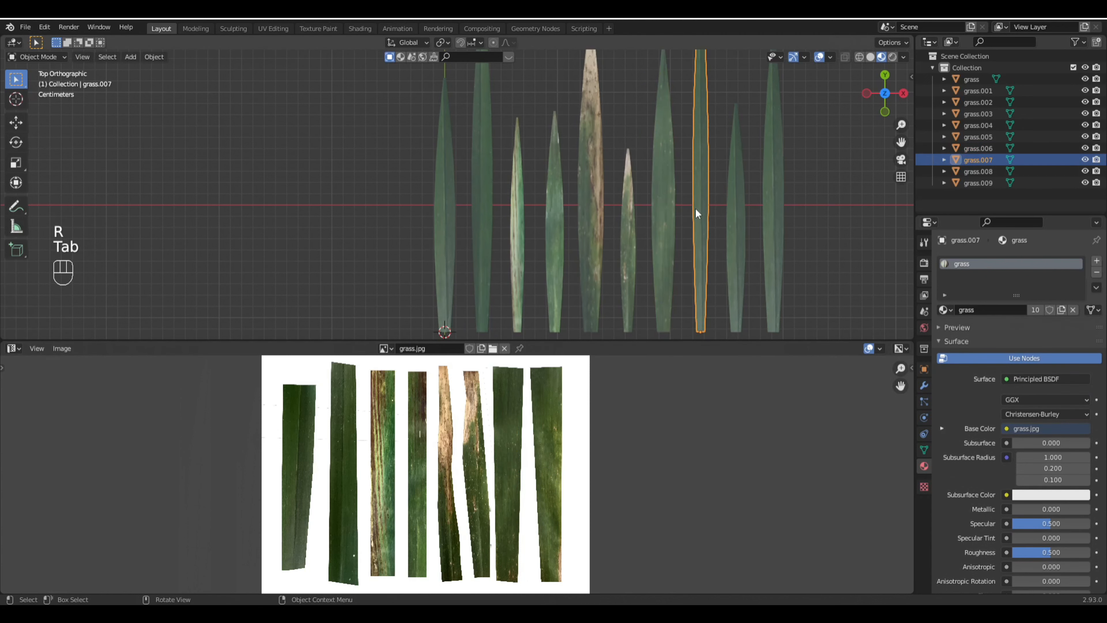
key("Tab")
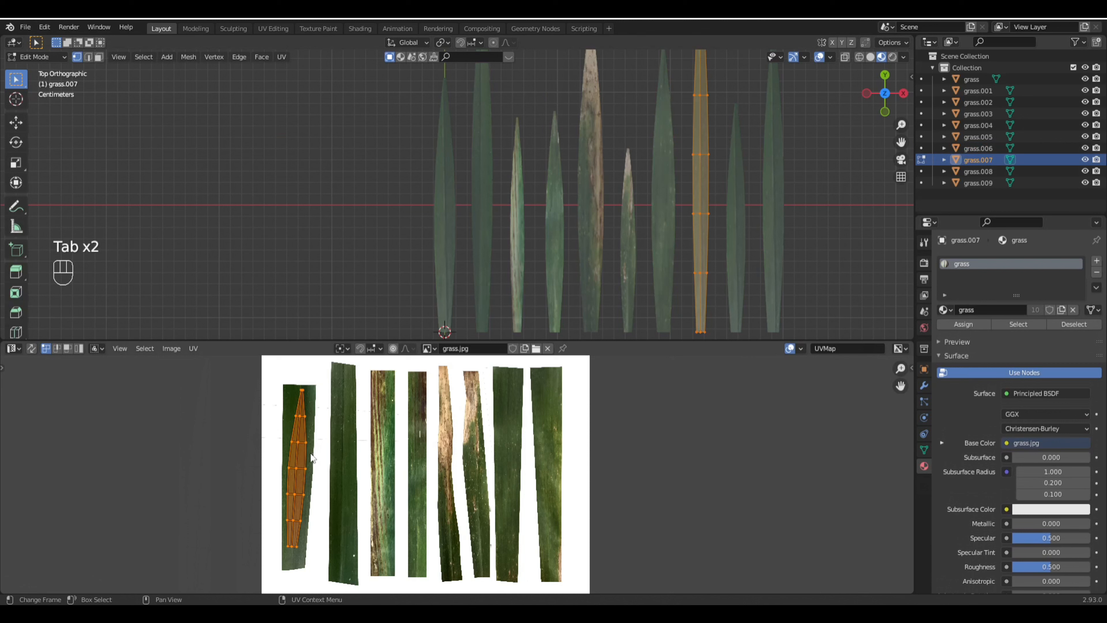
key("g")
left_click(564, 468)
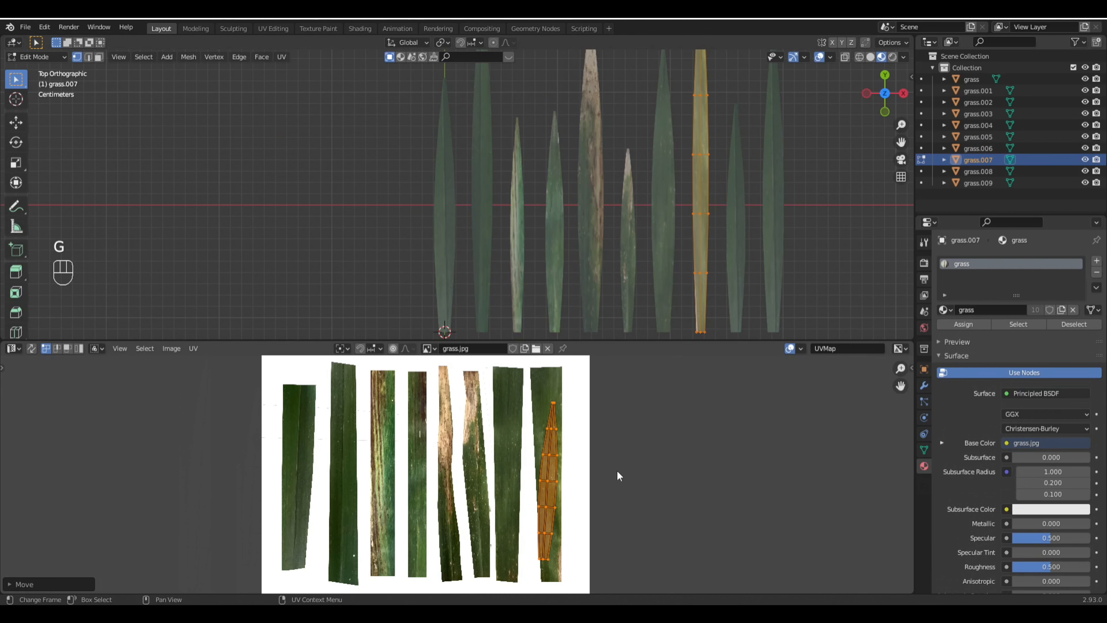
key("r")
left_click(614, 458)
key("Tab")
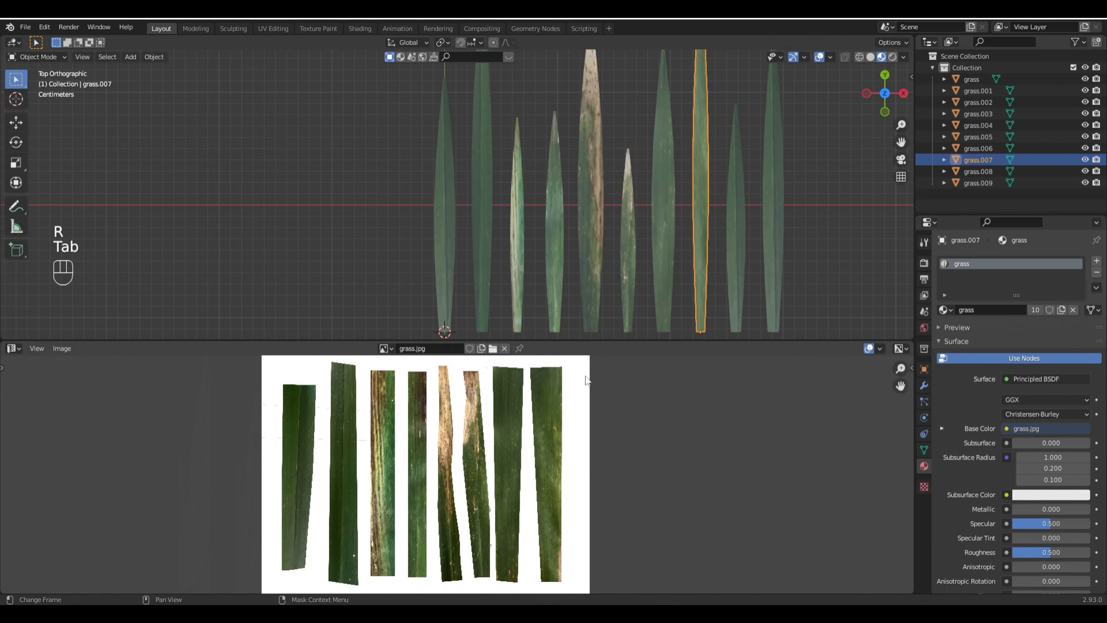
left_click(732, 210)
key("Tab")
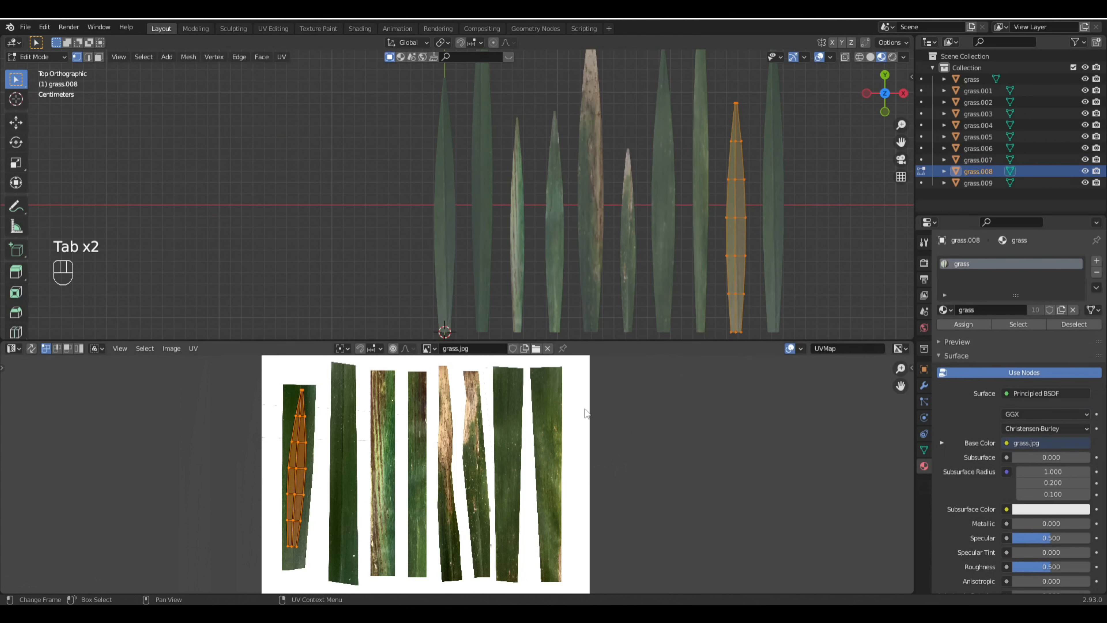
key("Tab")
Step: Move the tenth blade's UVs onto the second leaf in grass.jpg and rotate them upright within its edges
left_click(770, 213)
key("Tab")
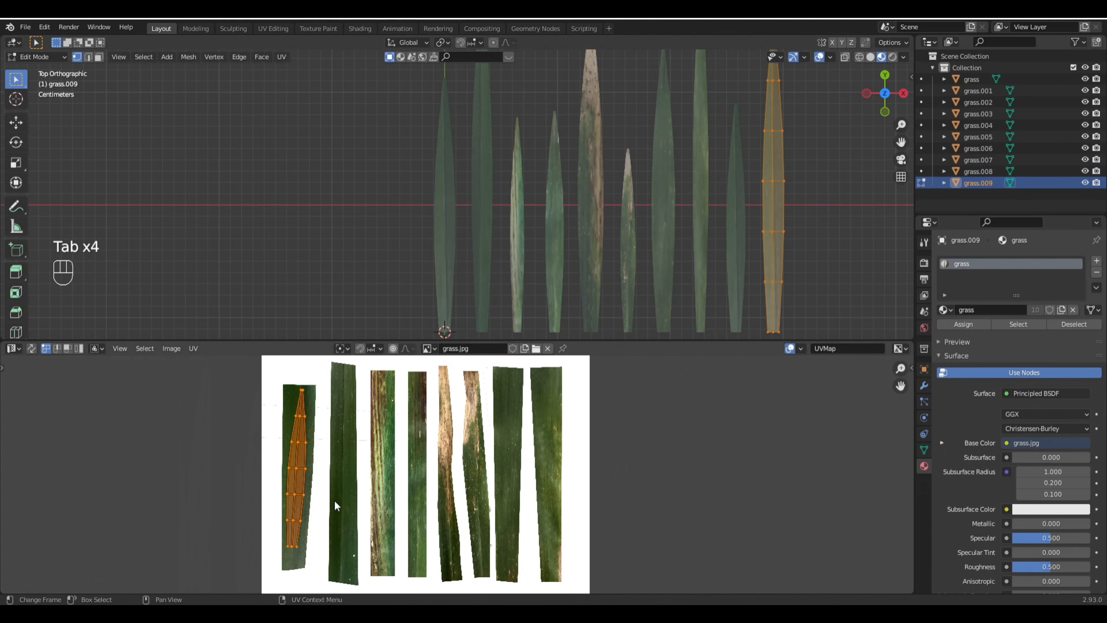
key("g")
left_click(376, 499)
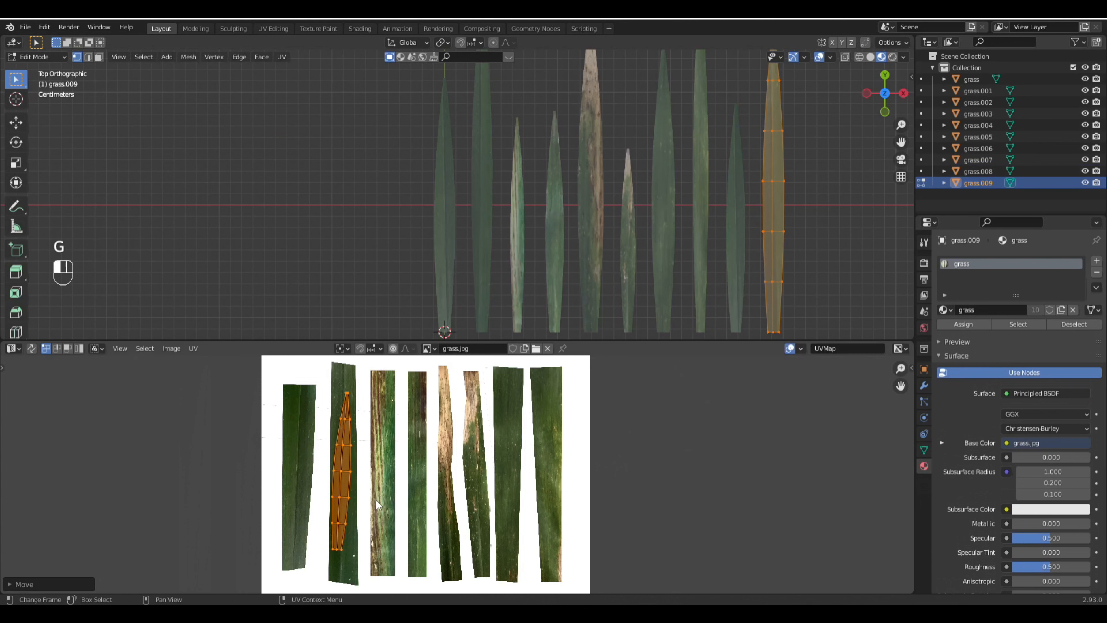
key("r")
left_click(472, 485)
scroll(585, 205, "down", 2)
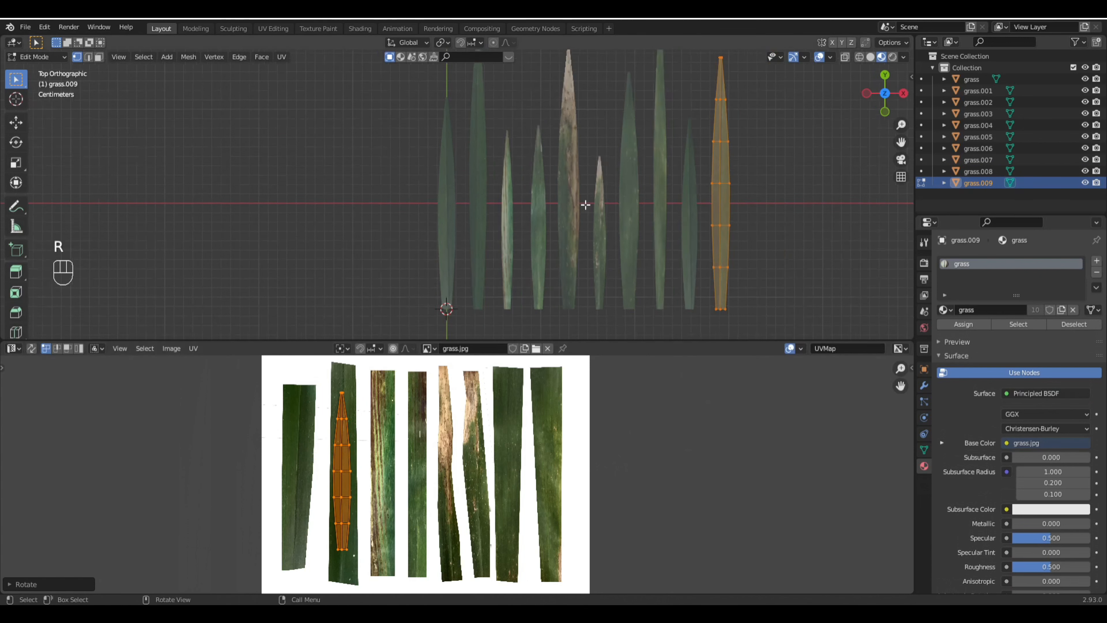
key("Tab")
Step: Select all ten grass blades and rotate them 90° around the X axis so they stand upright
middle_click_drag(606, 230, 554, 255)
key("KP_3")
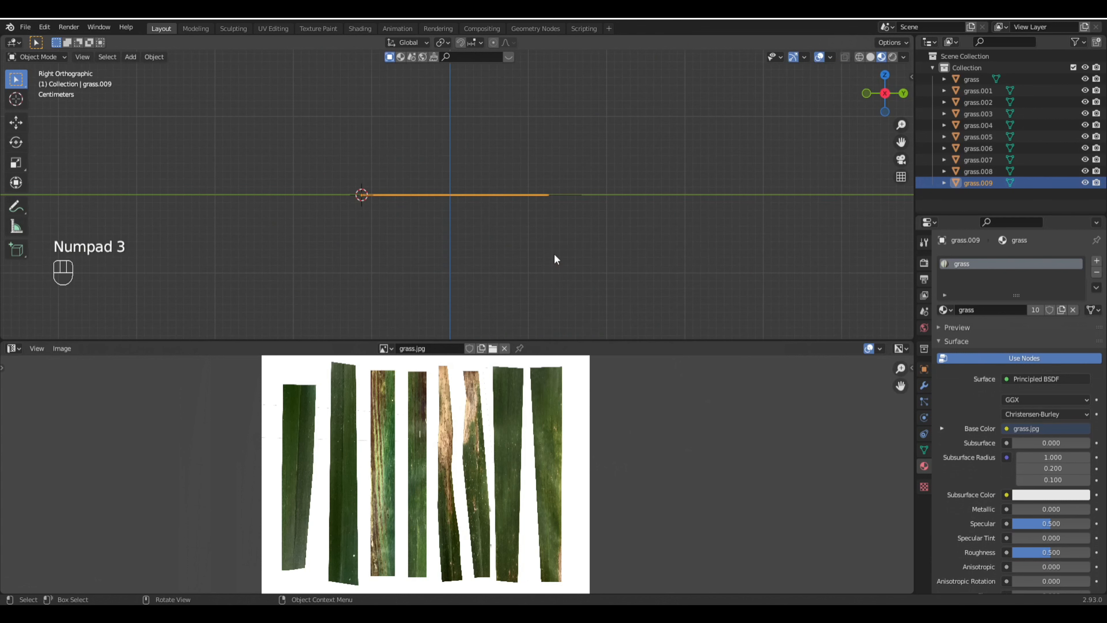
middle_click_drag(427, 187, 469, 207, "shift")
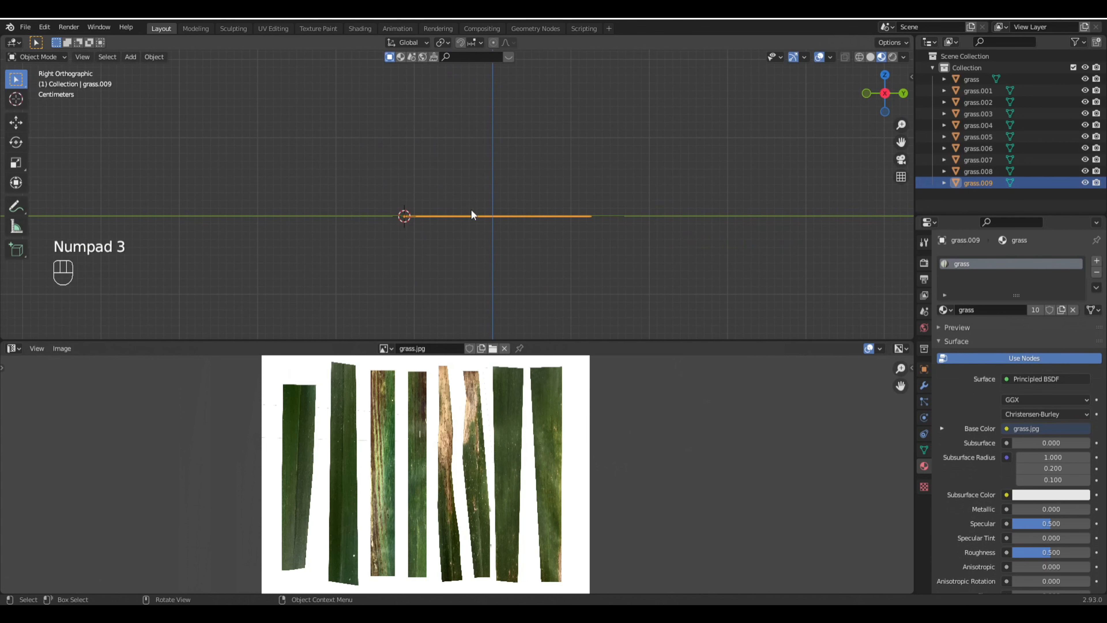
left_click_drag(333, 142, 439, 284)
middle_click_drag(524, 201, 466, 254)
key("KP_3")
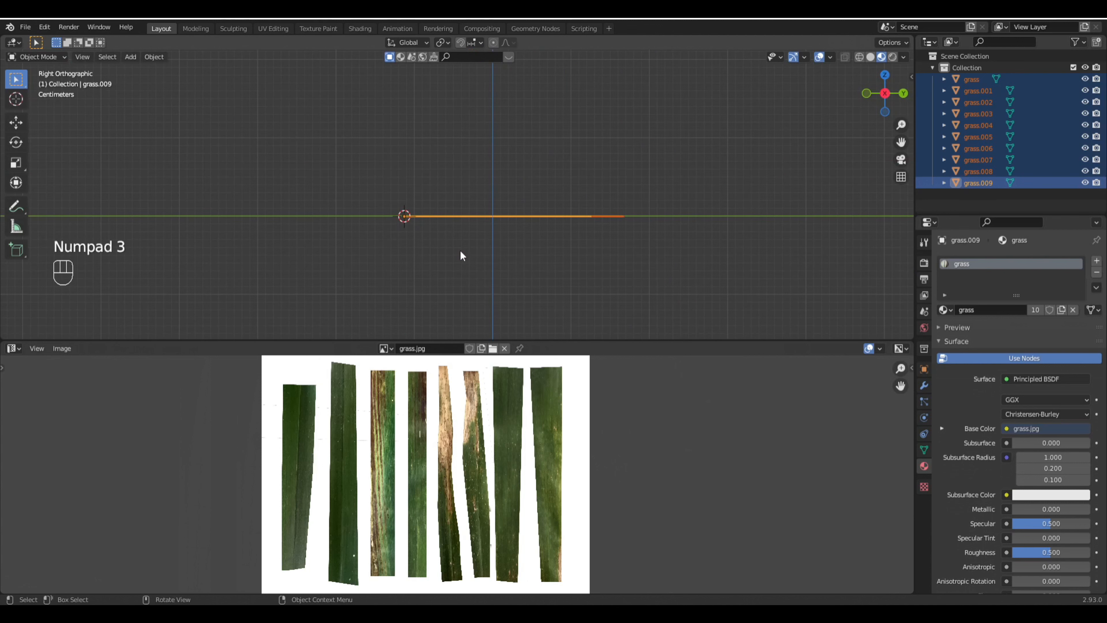
key("r")
key("x")
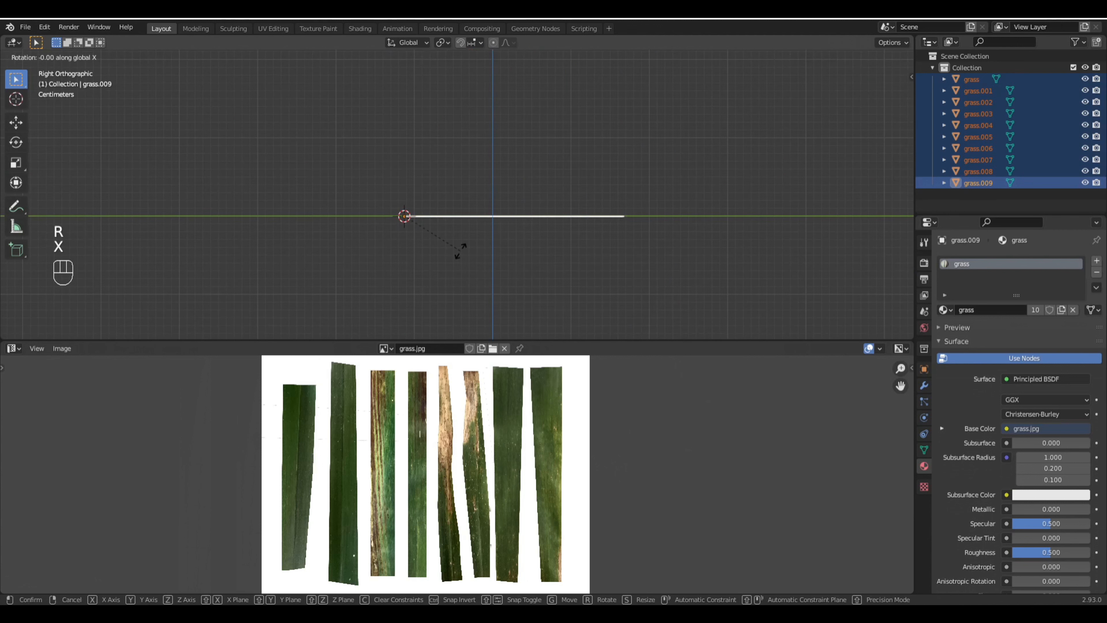
key("KP_9")
key("KP_Add")
key("KP_0")
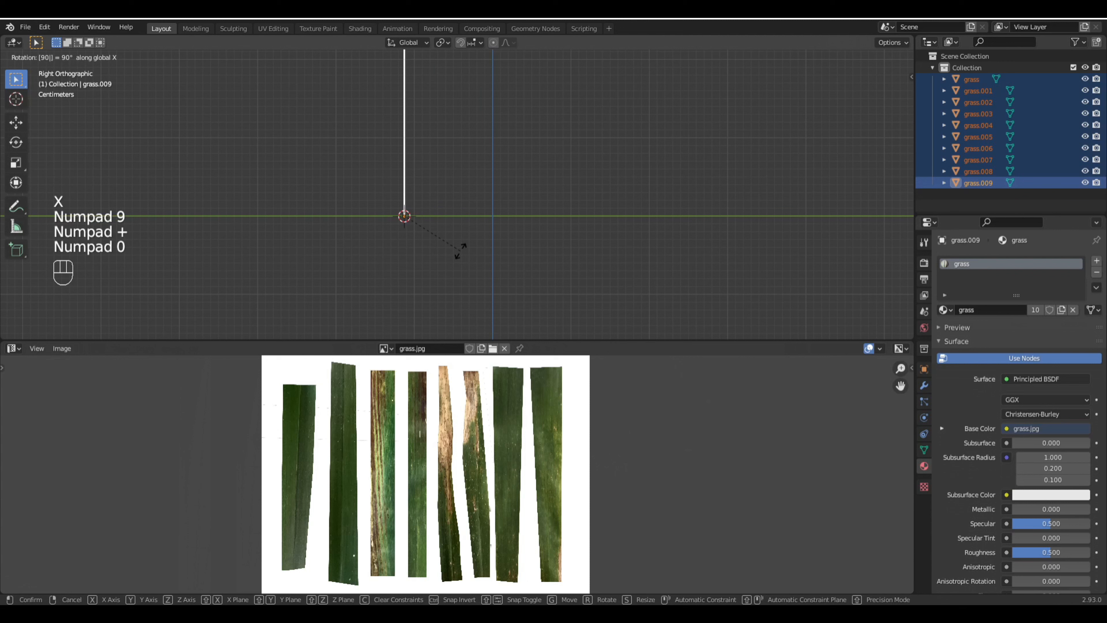
key("Return")
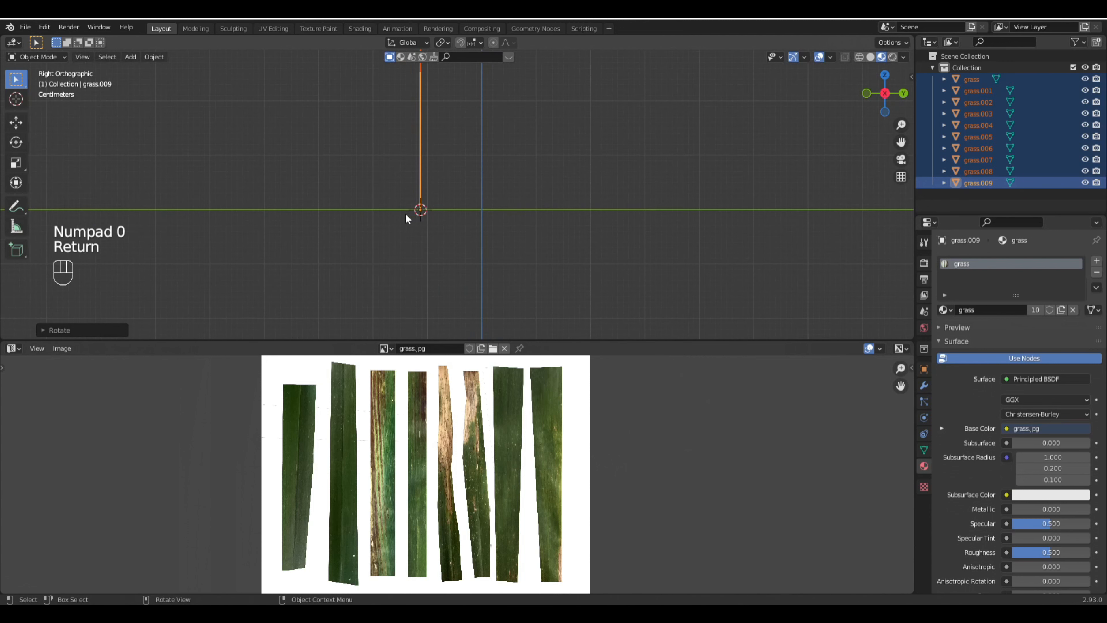
middle_click_drag(361, 198, 499, 235)
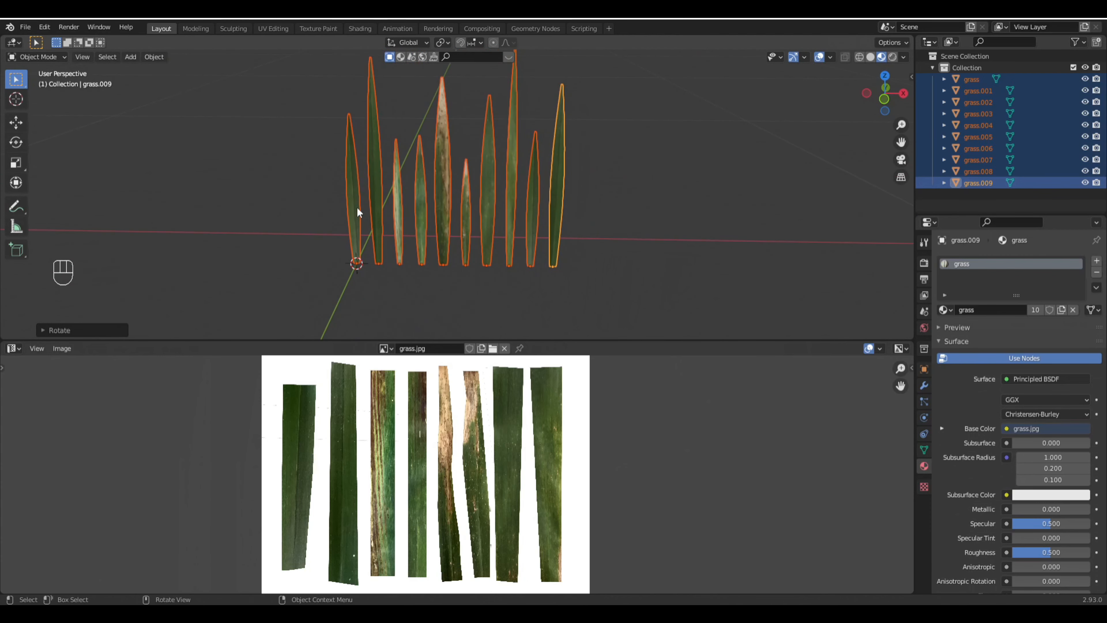
Step: Open the first blade for mesh editing in side view and enable proportional editing with Sharp falloff
left_click(348, 154)
key("Tab")
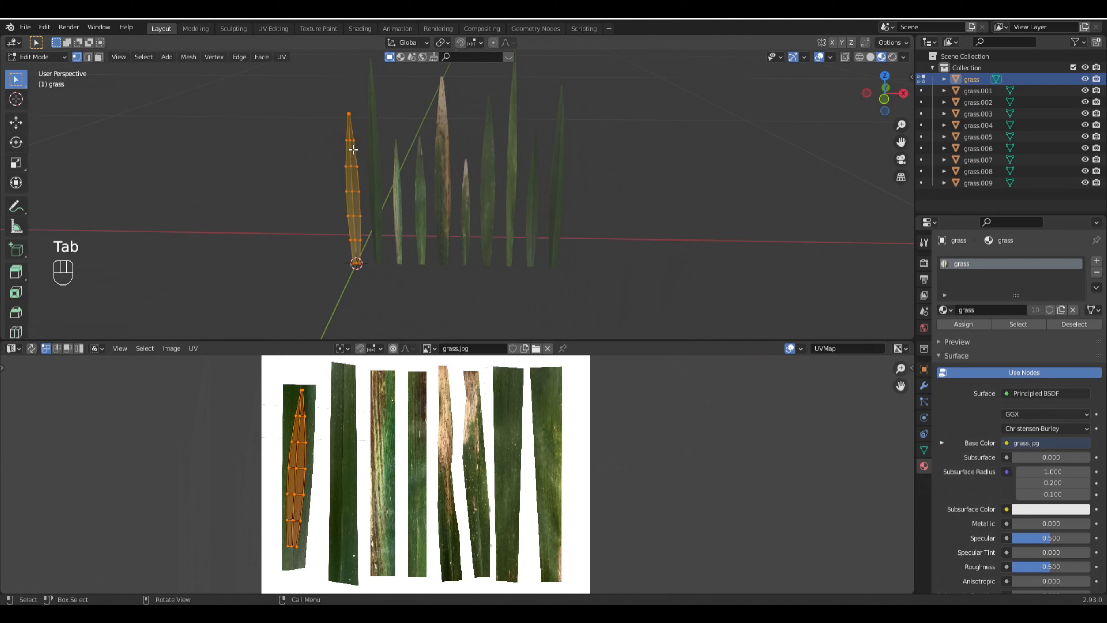
key("KP_3")
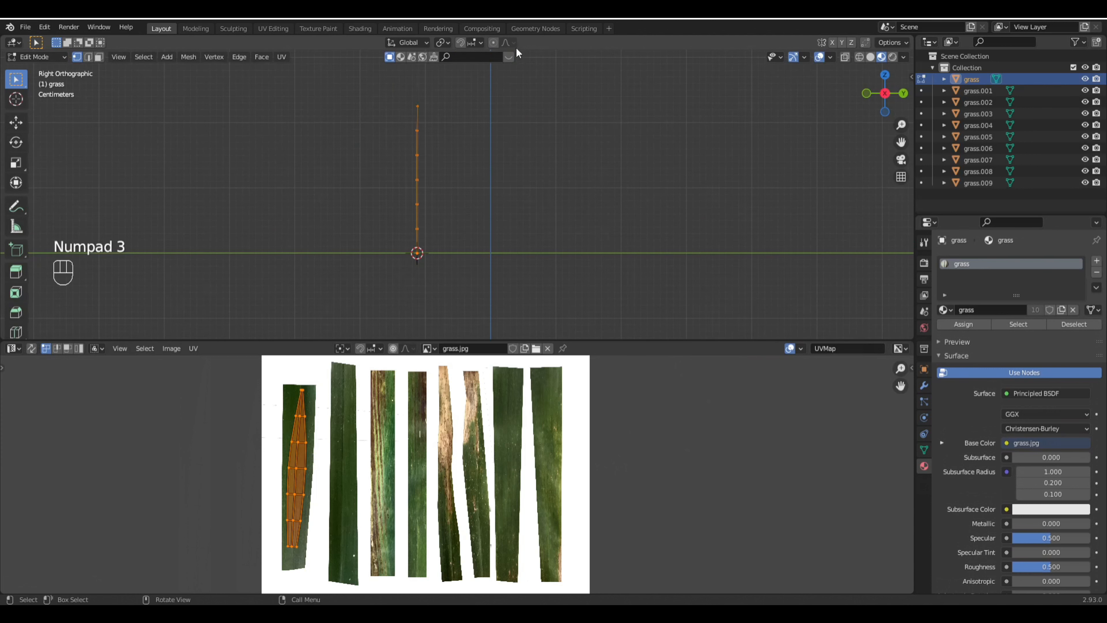
key("o")
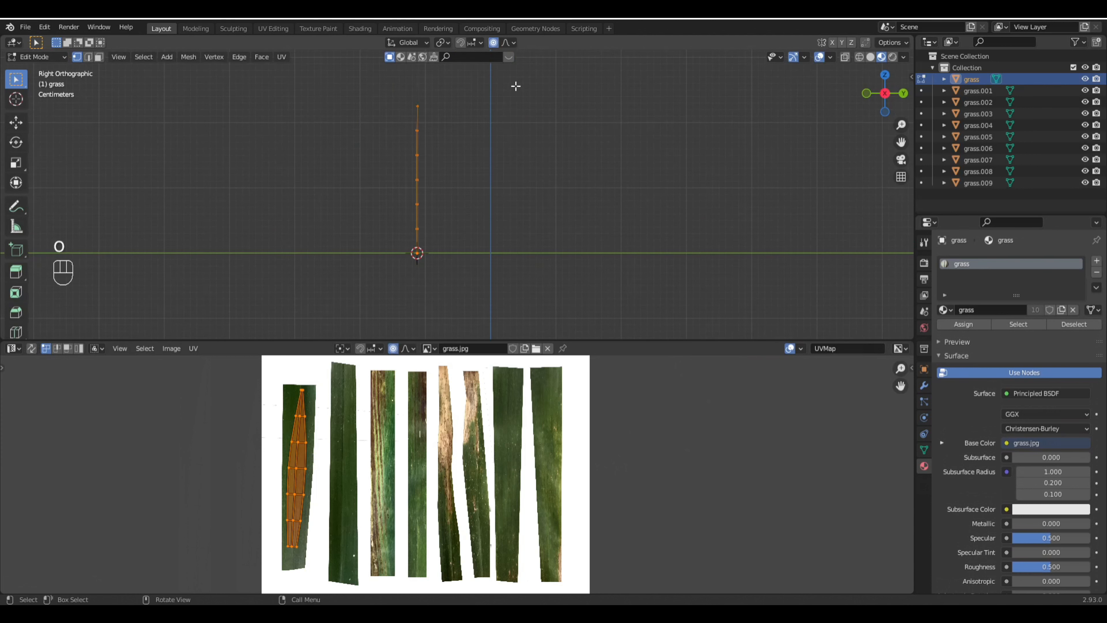
left_click(507, 43)
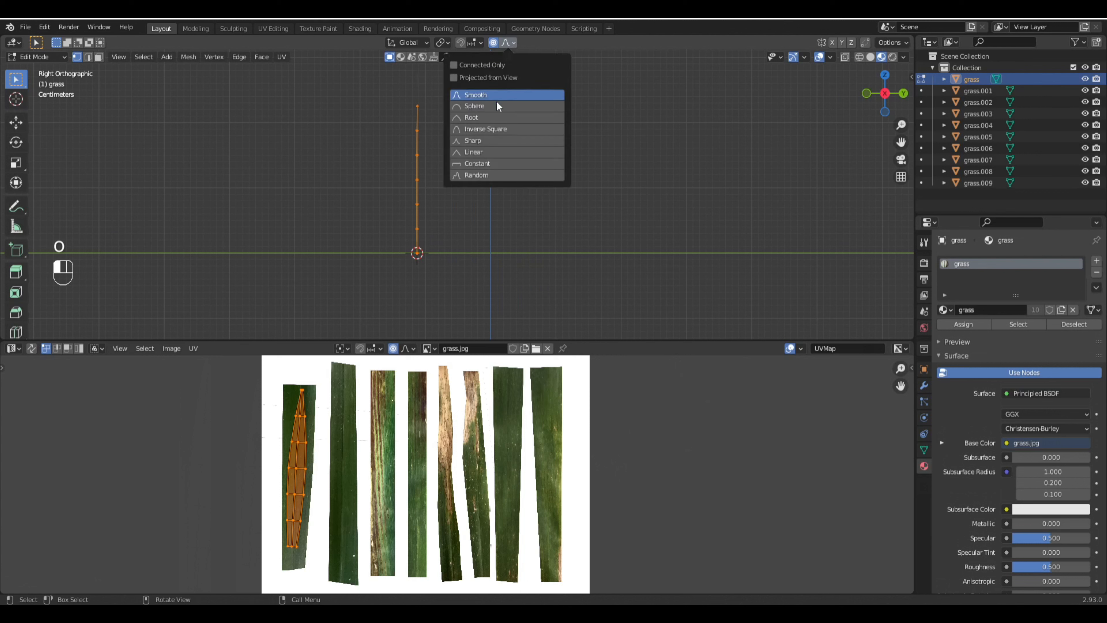
left_click(470, 140)
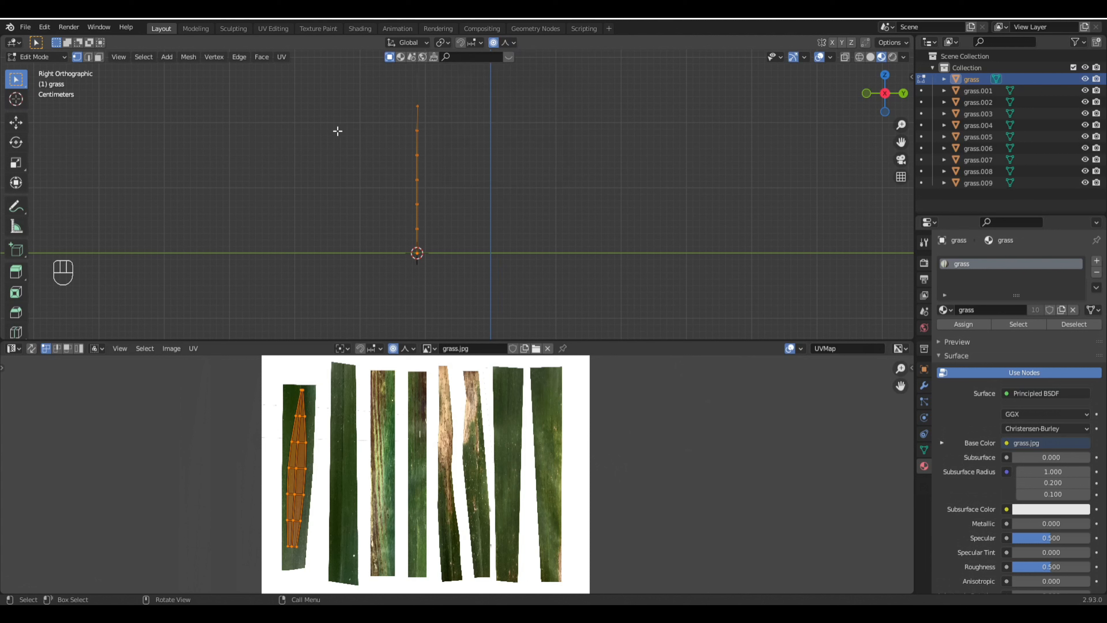
Step: Rotate the first blade's tip vertex about 17° in side view with a proportional size of 0.18
left_click_drag(393, 85, 427, 118)
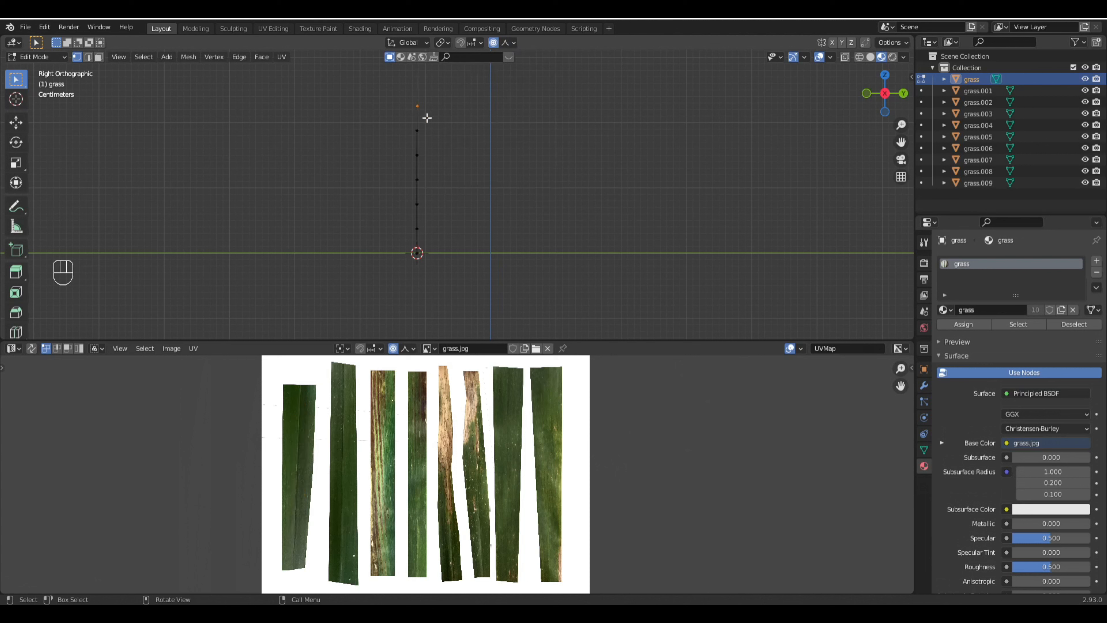
key("r")
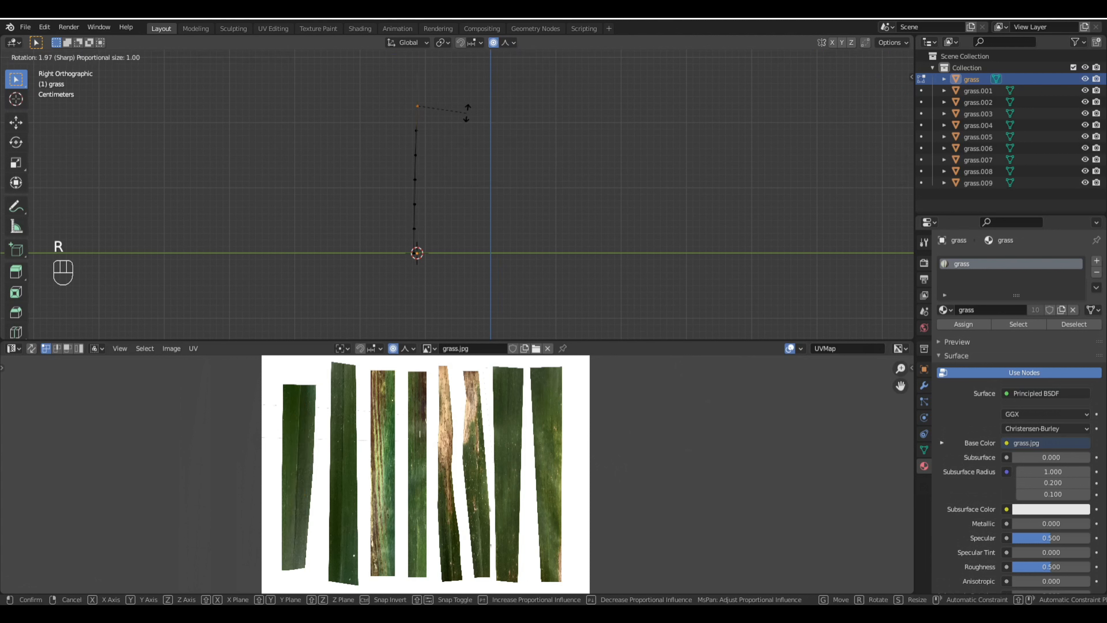
scroll(485, 124, "up", 18)
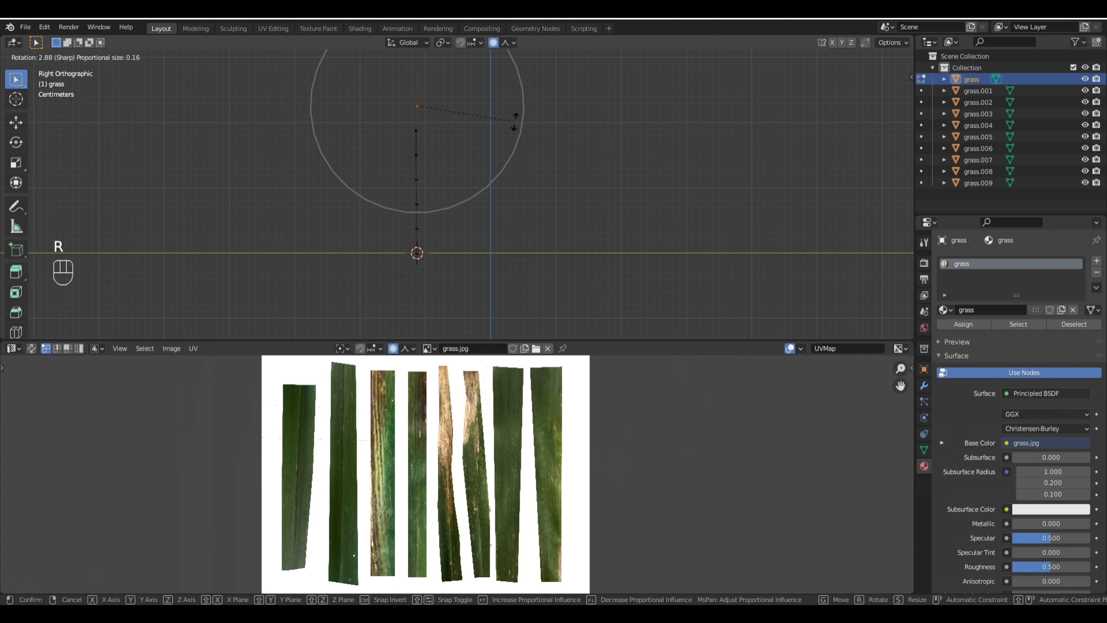
scroll(536, 150, "down", 3)
scroll(536, 156, "up", 2)
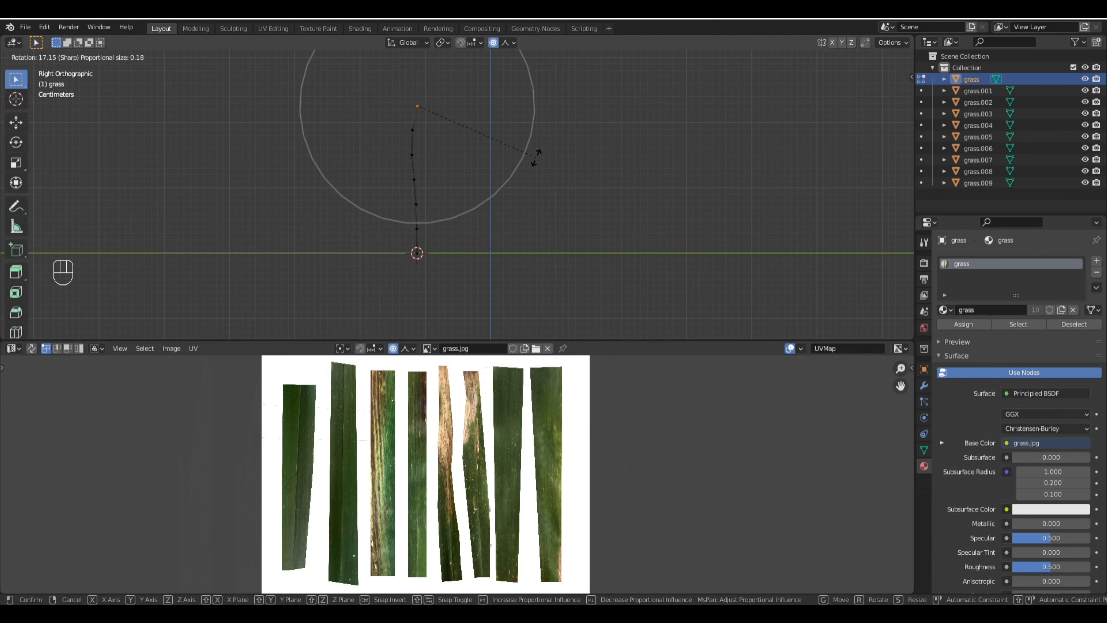
left_click(535, 158)
Step: Move the first blade's tip down and toward positive Y with proportional editing to curve the blade over
key("g")
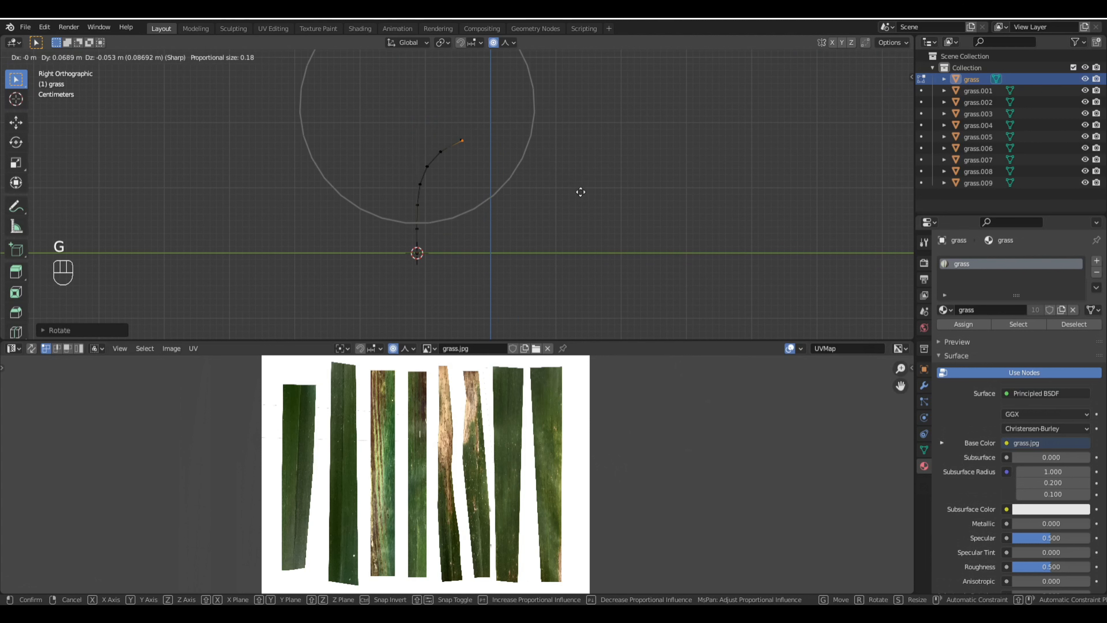
left_click(617, 198)
middle_click_drag(617, 198, 612, 234)
key("Tab")
Step: Bend the second blade by moving its tip about 0.07 m toward negative Y and about 0.02 m down in side view
middle_click_drag(490, 214, 393, 192)
left_click(392, 192)
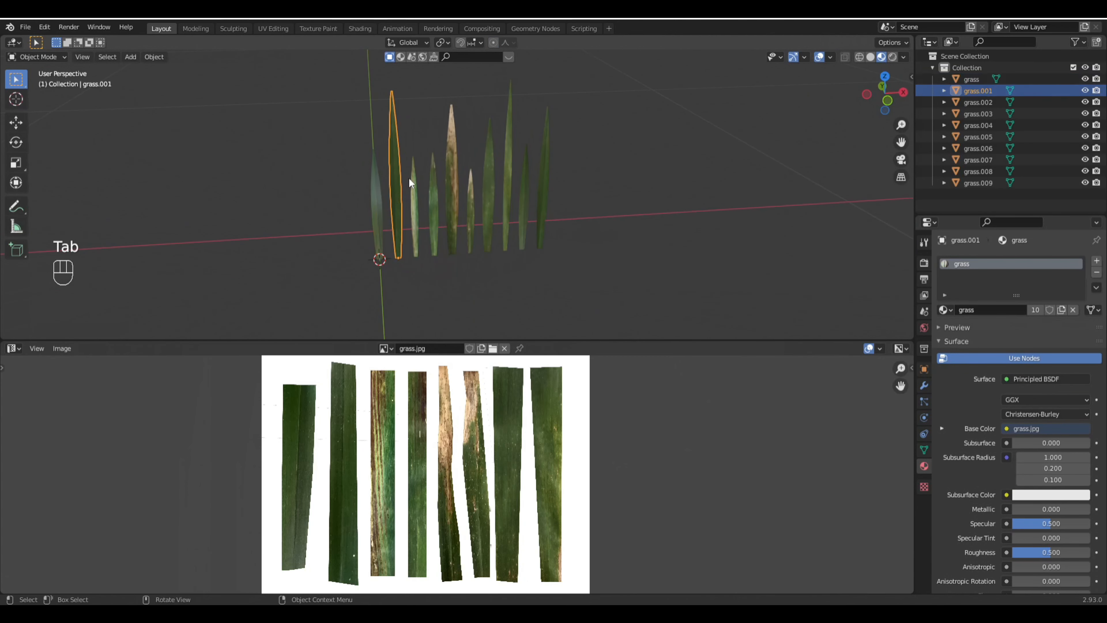
key("Tab")
key("KP_3")
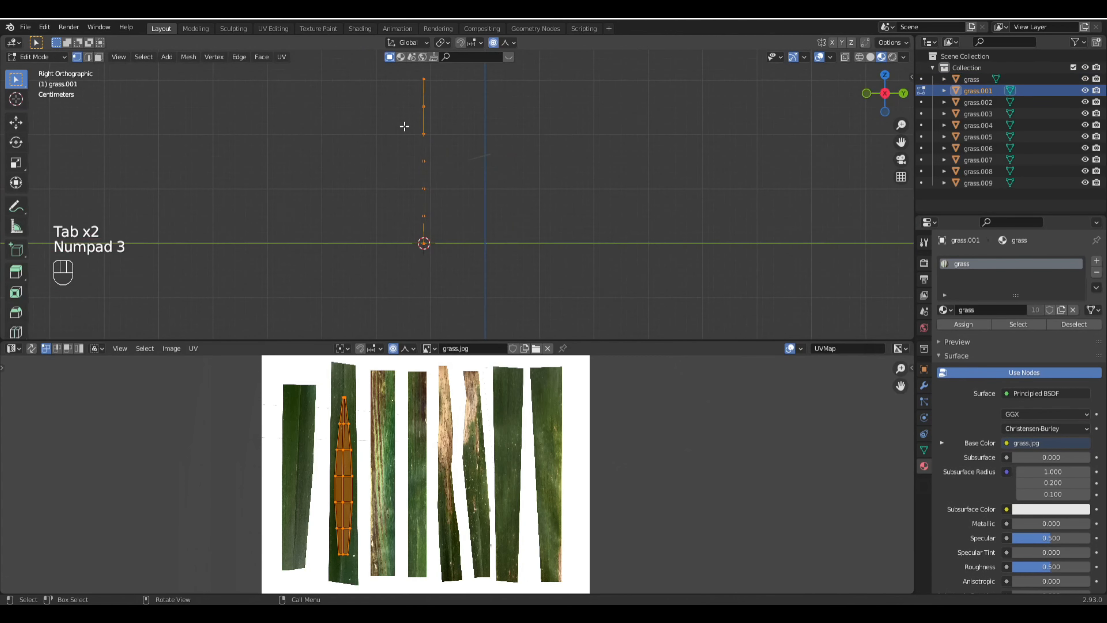
middle_click_drag(423, 90, 424, 143, "shift")
left_click_drag(403, 122, 477, 157)
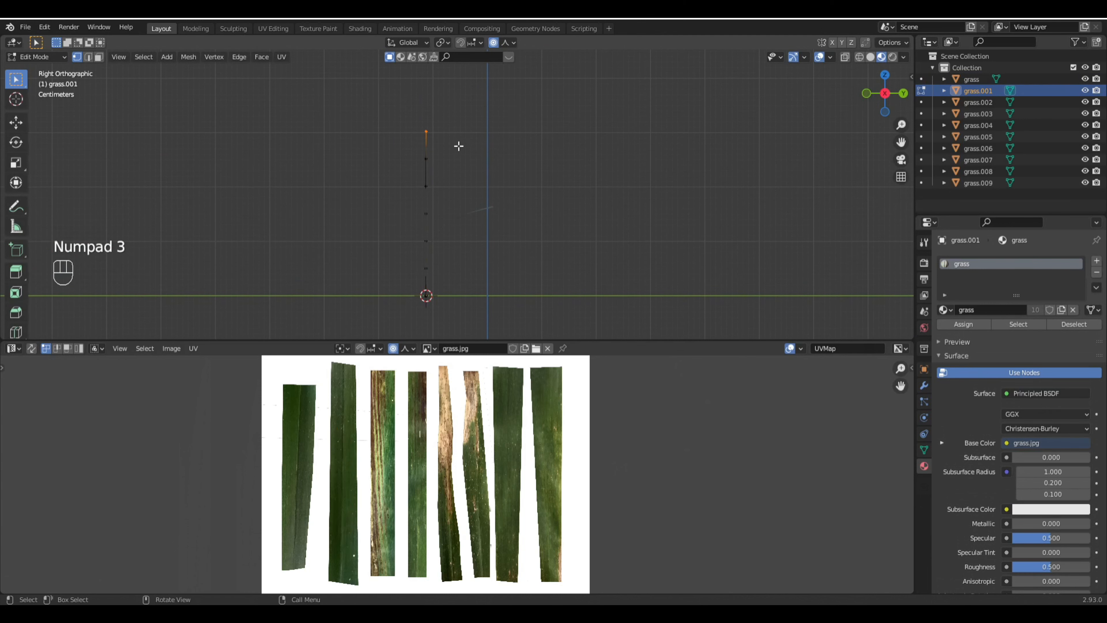
key("g")
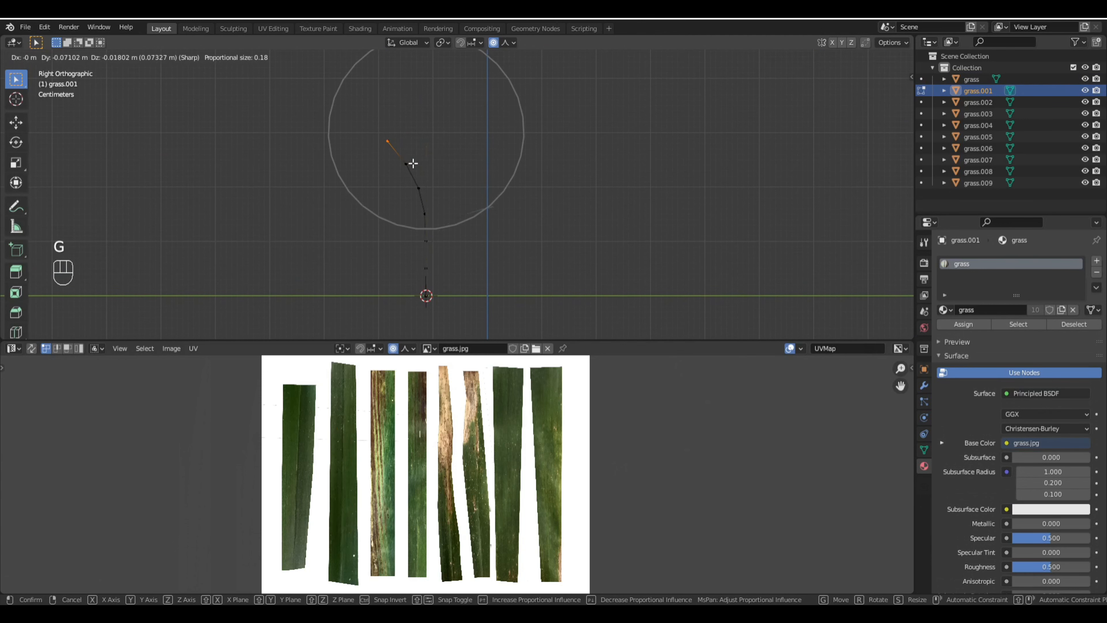
left_click(413, 164)
key("Tab")
Step: Bend the third blade by moving its tip about 0.09 m toward positive Y and about 0.08 m down in side view
middle_click_drag(411, 174, 405, 227)
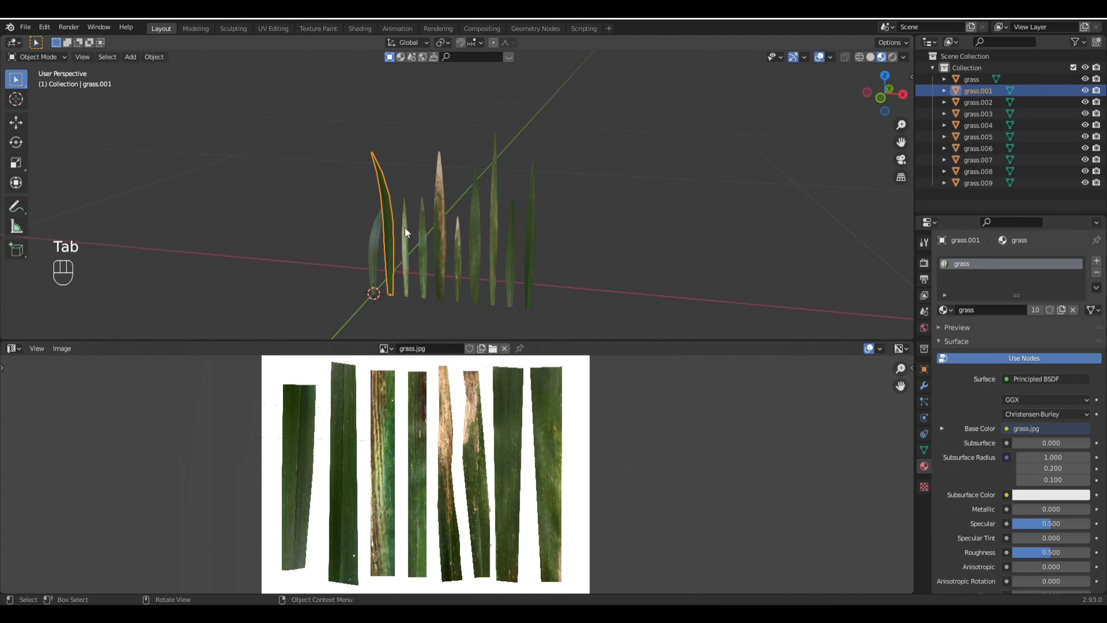
left_click(405, 227)
key("Tab")
left_click(406, 200)
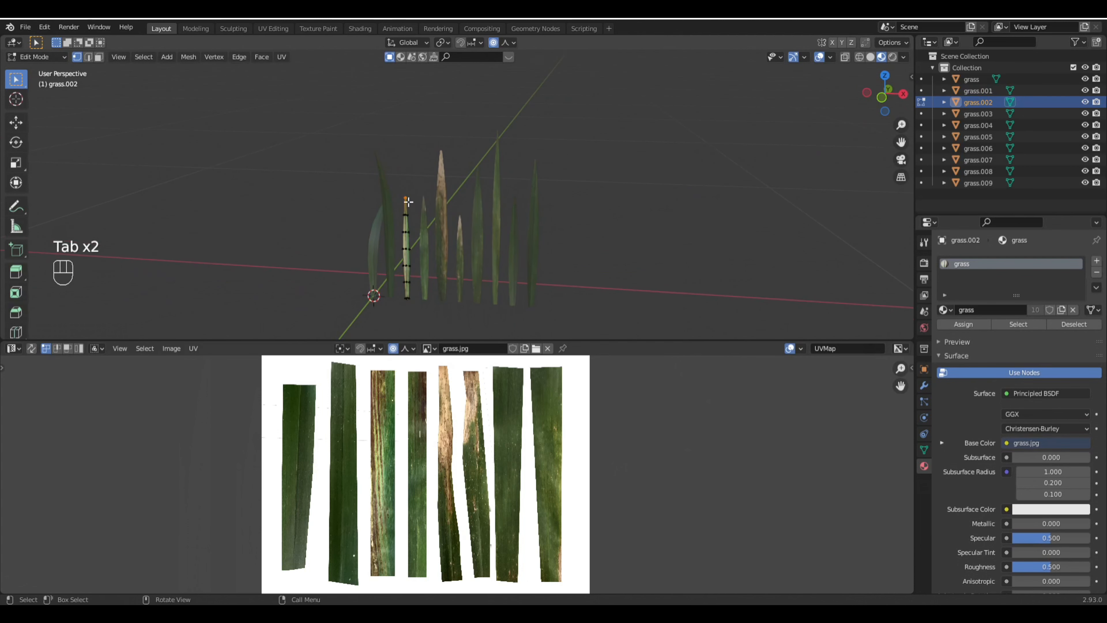
key("KP_3")
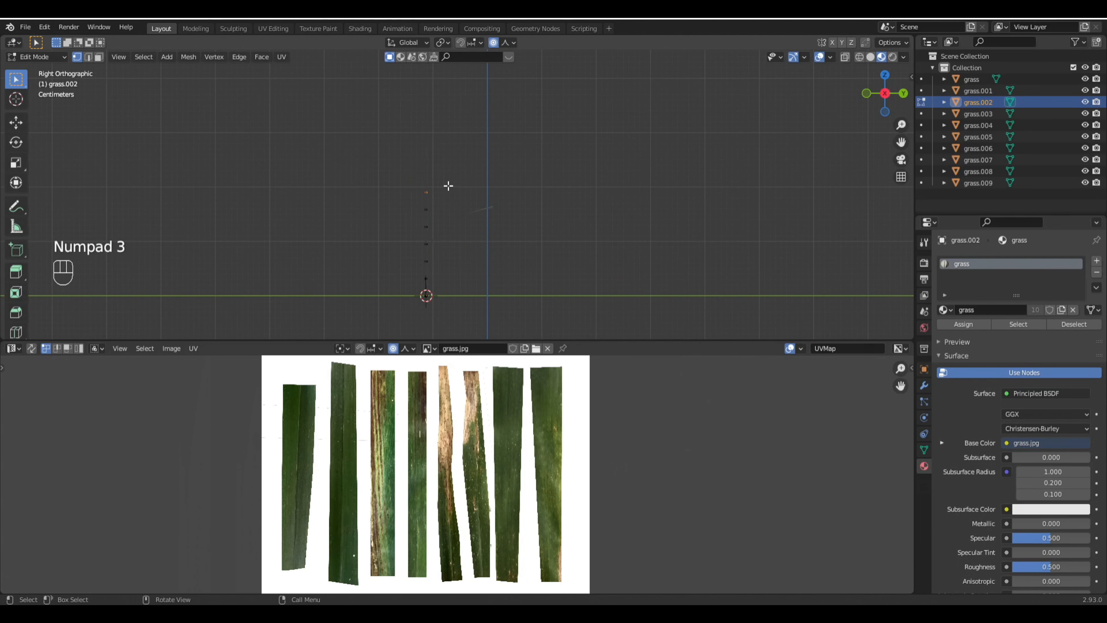
key("g")
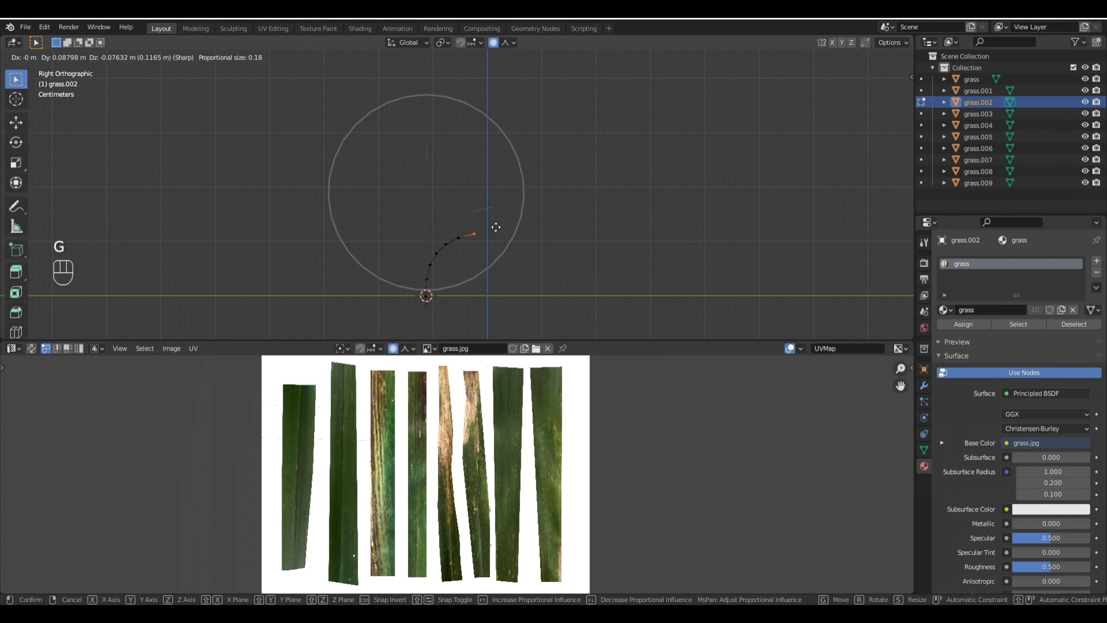
left_click(496, 228)
key("Tab")
Step: Bend the fourth blade gently by moving its tip toward negative Y and slightly down in side view
middle_click_drag(449, 222, 489, 238)
left_click(414, 227)
key("Tab")
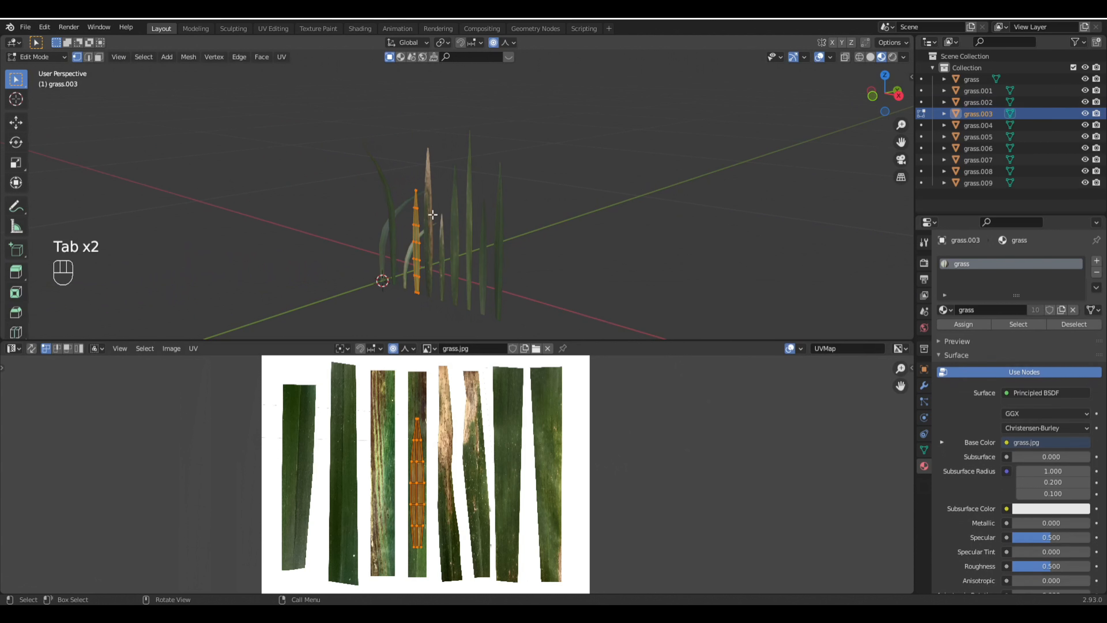
key("KP_3")
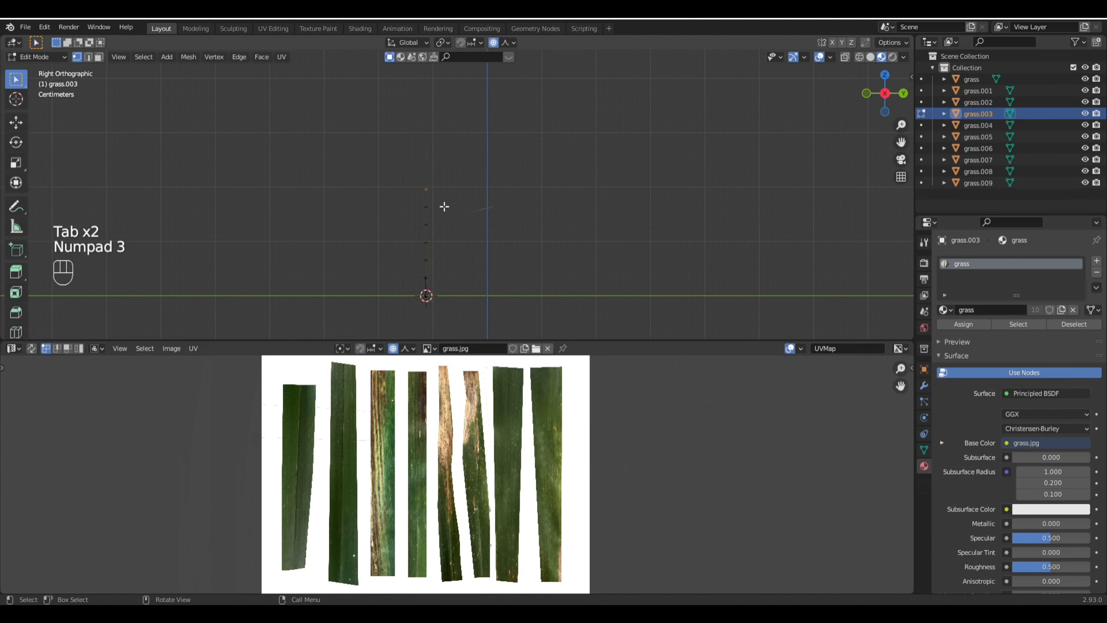
key("g")
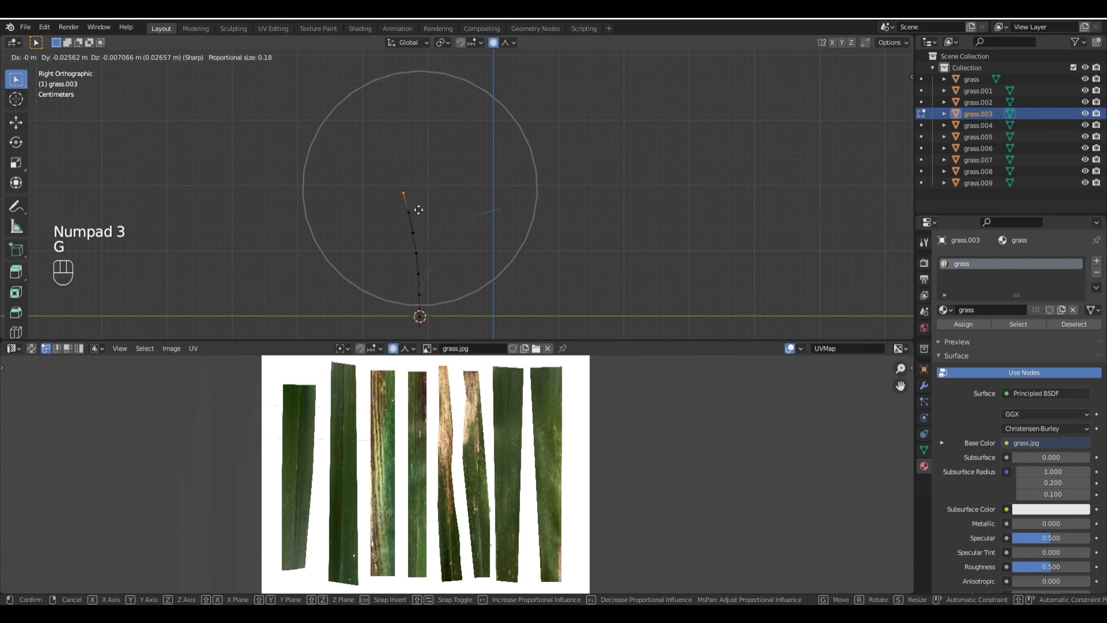
left_click(410, 230)
key("Tab")
Step: Bend the fifth blade by moving its tip toward positive Y and down in side view with a proportional size of 0.18
middle_click_drag(430, 223, 415, 205)
left_click(428, 198)
key("Tab")
left_click_drag(406, 119, 466, 158)
key("KP_3")
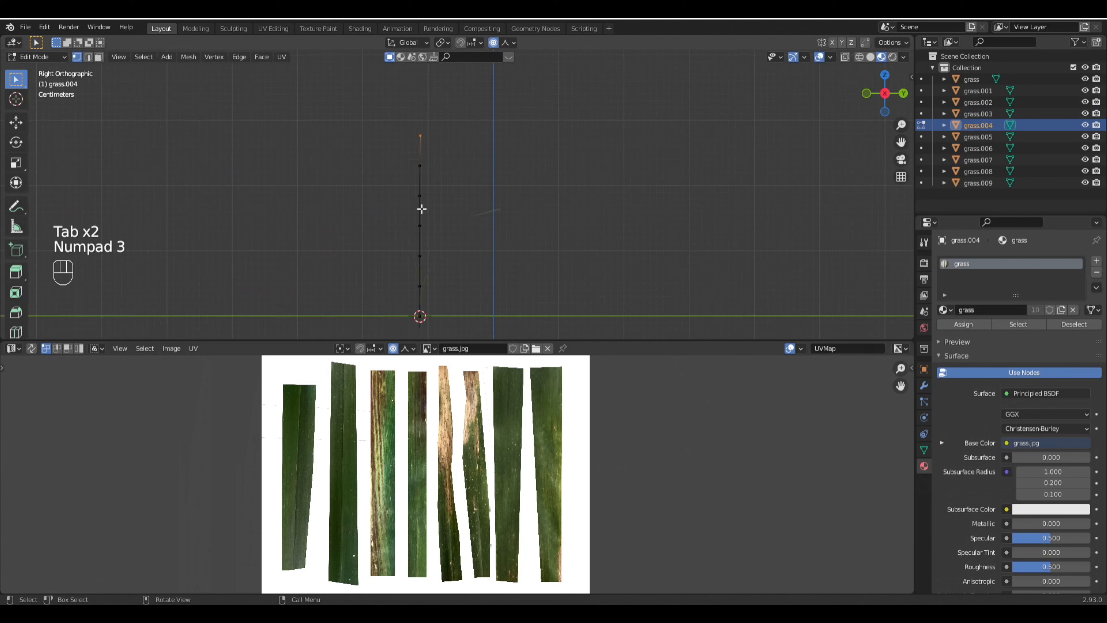
key("g")
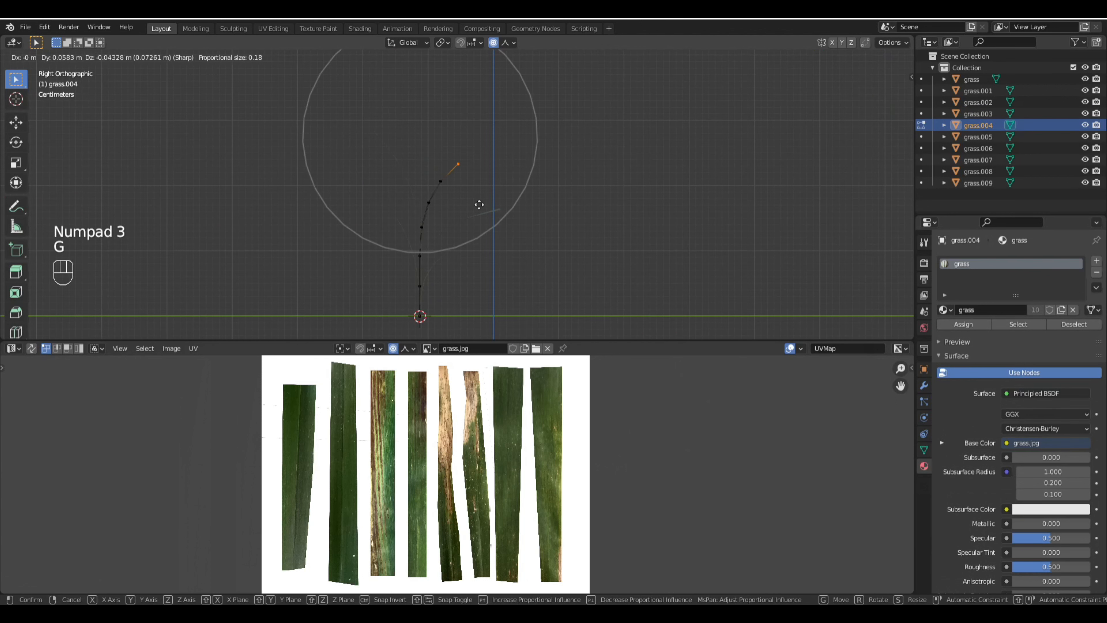
left_click(494, 210)
key("Tab")
Step: Bend the sixth blade by moving its tip toward negative Y and down in side view with a proportional size of 0.14
middle_click_drag(413, 217, 468, 229)
left_click(437, 238)
key("Tab")
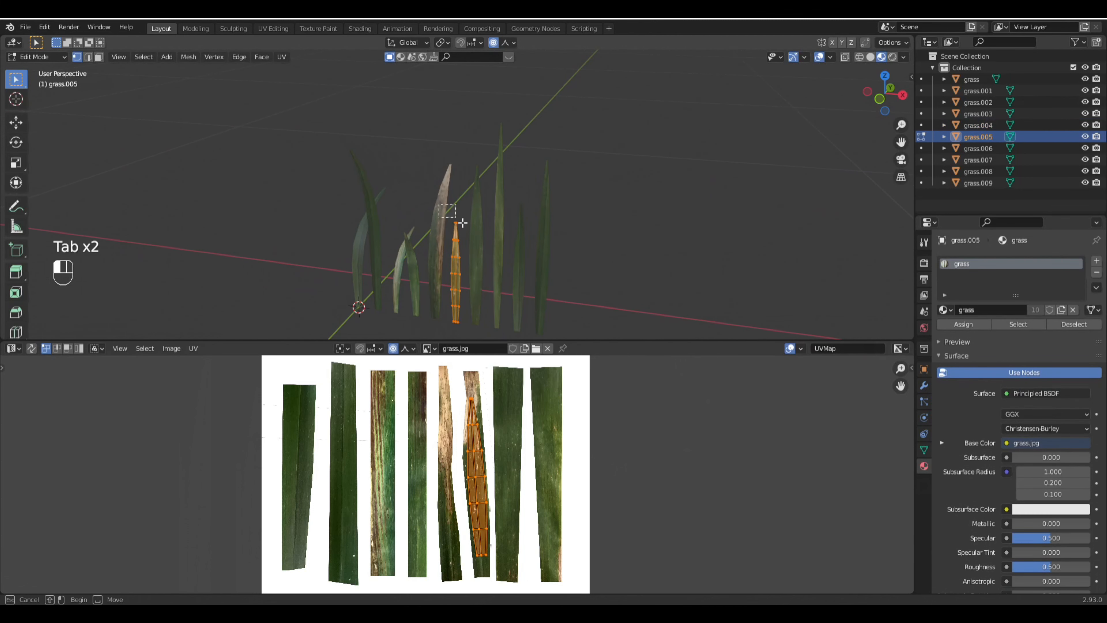
key("KP_3")
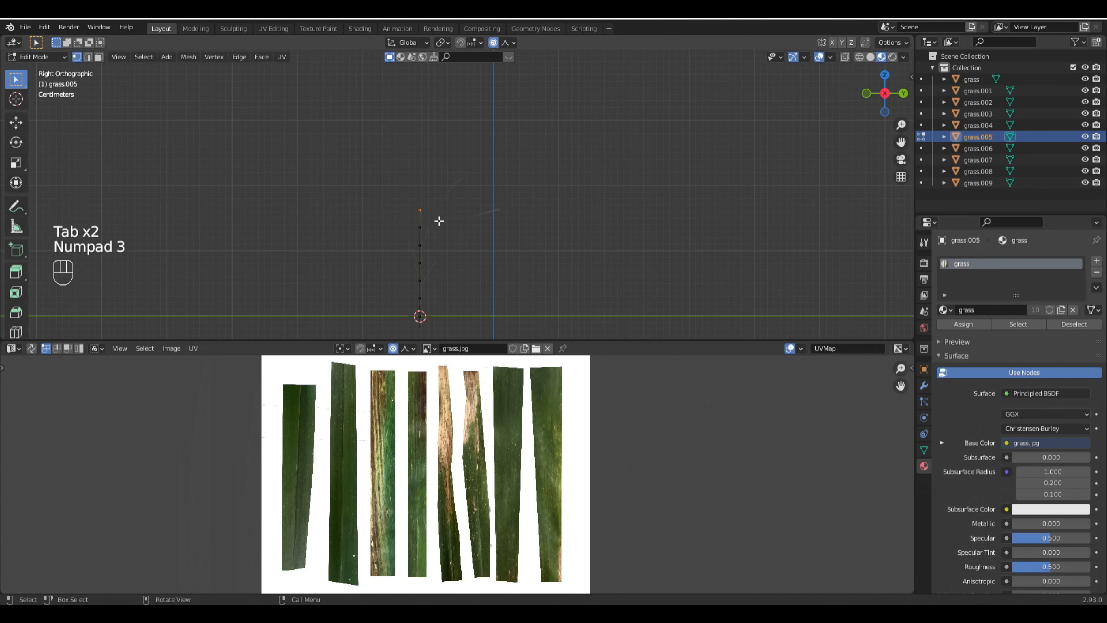
key("g")
scroll(427, 226, "up", 7)
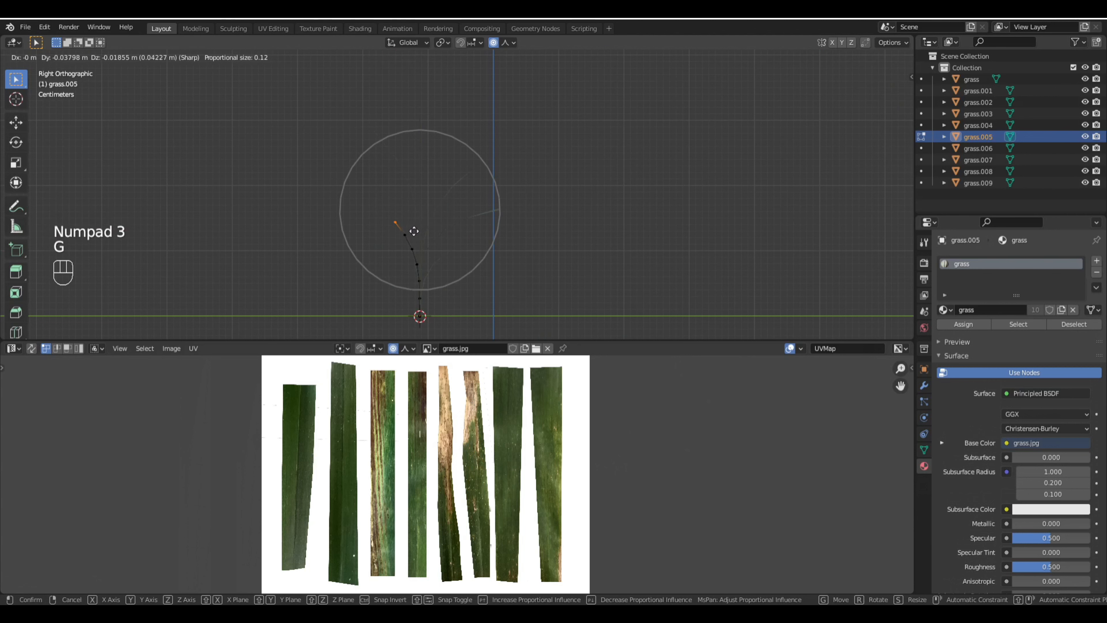
scroll(404, 238, "down", 2)
left_click(402, 238)
middle_click_drag(402, 238, 473, 255)
key("Tab")
Step: Bend the seventh blade by moving its tip toward positive Y and down in side view with a proportional size of 0.24
left_click(467, 238)
key("Tab")
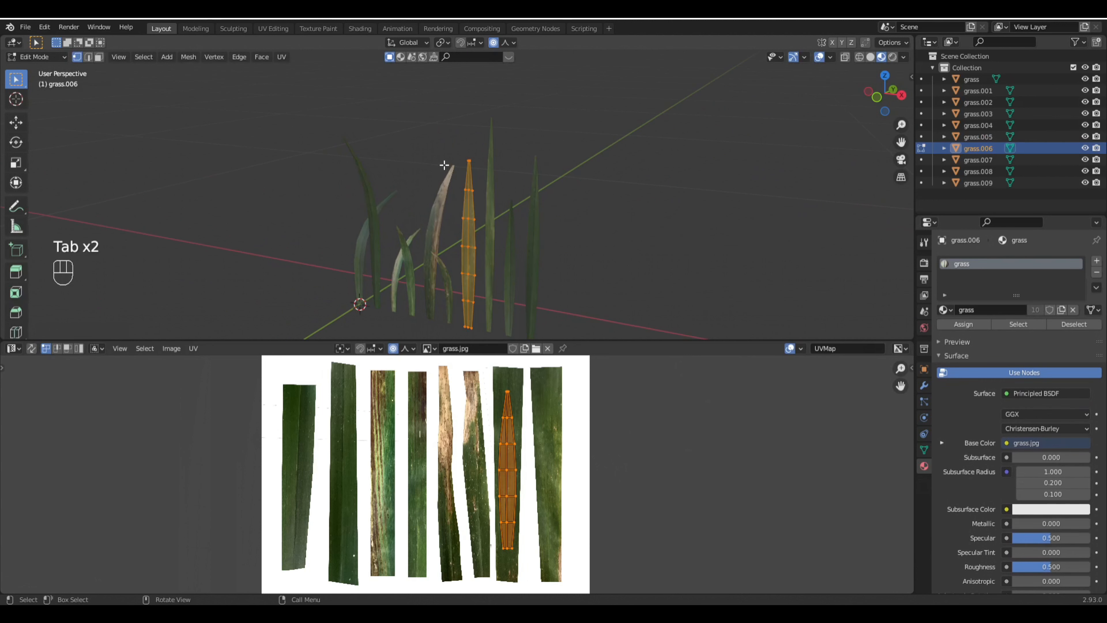
key("KP_3")
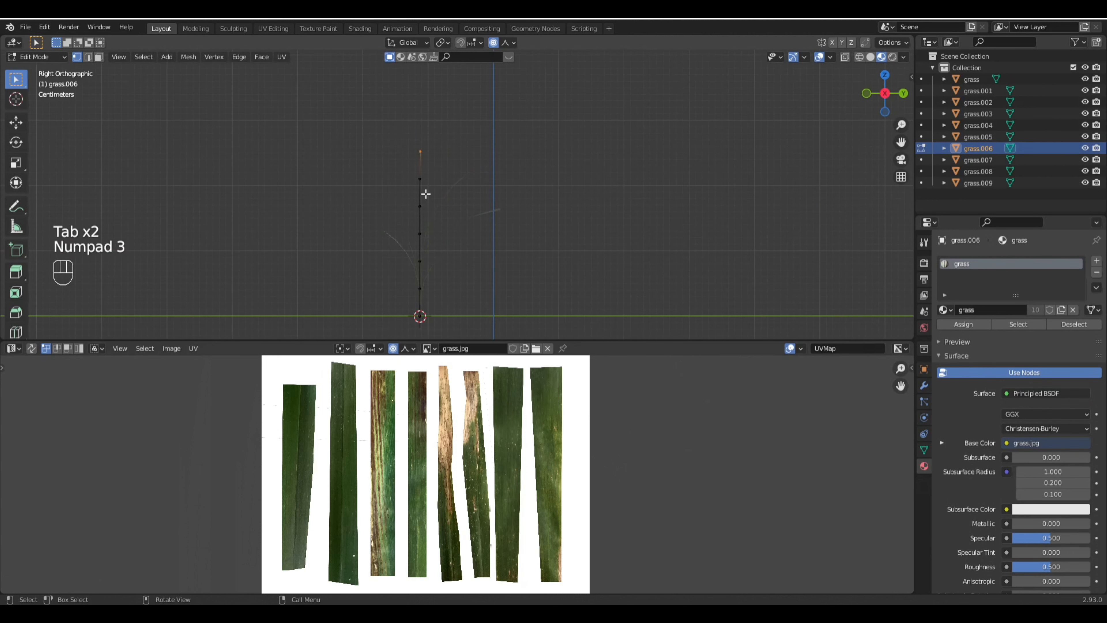
key("g")
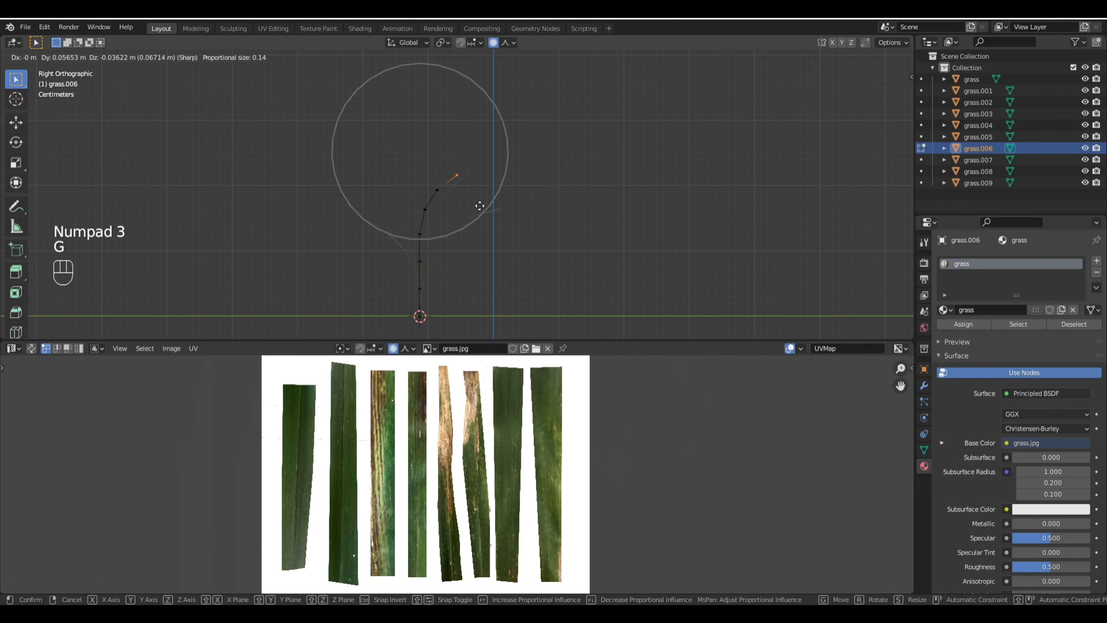
scroll(497, 222, "down", 2)
scroll(528, 249, "down", 2)
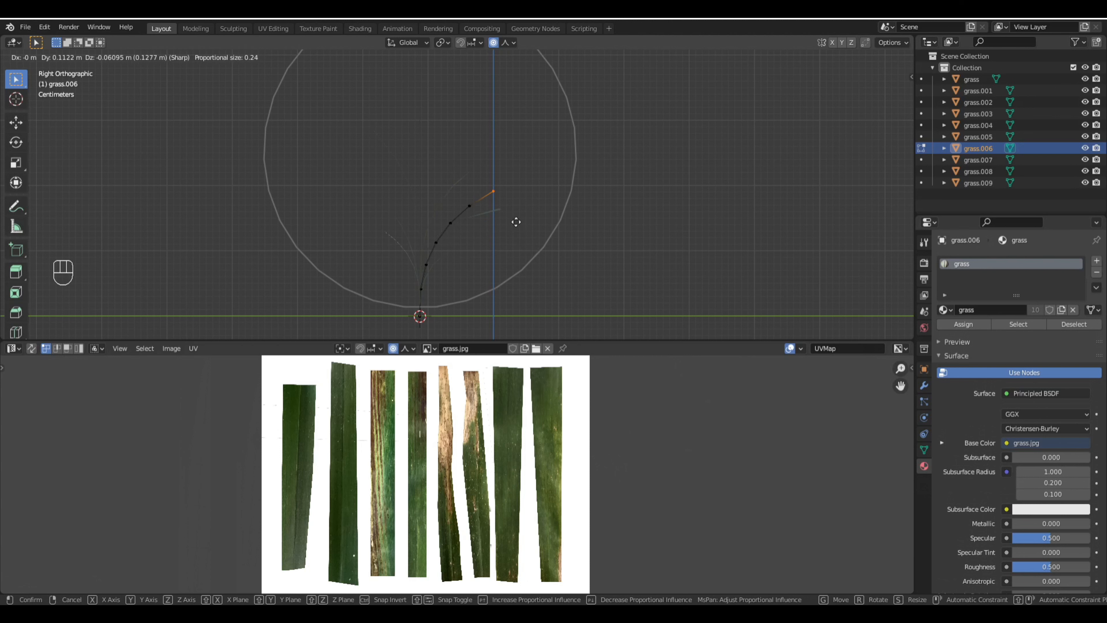
left_click(468, 198)
key("Tab")
Step: Bend the eighth blade by moving its tip about 0.12 m toward negative Y and about 0.06 m down in side view
middle_click_drag(476, 229, 490, 197)
left_click(475, 182)
key("Tab")
left_click_drag(452, 107, 478, 127)
key("KP_3")
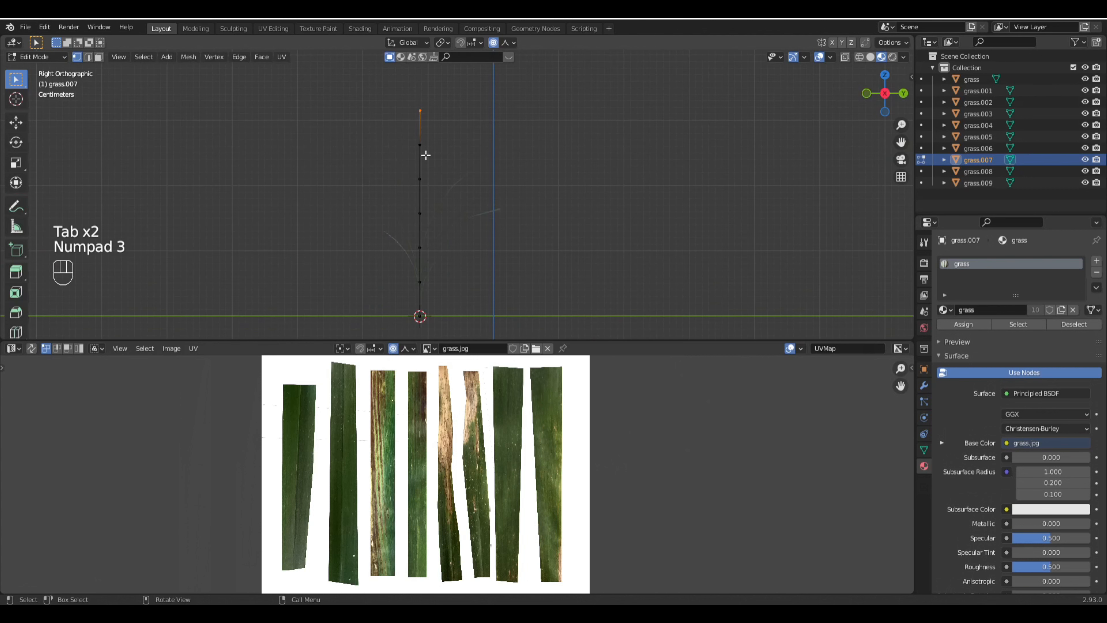
key("g")
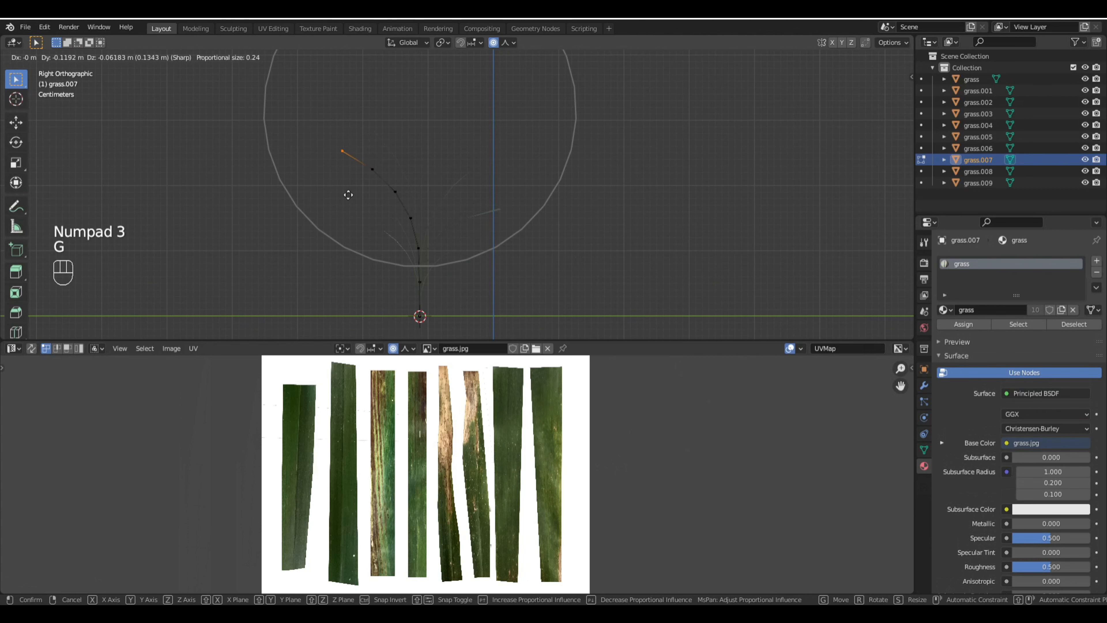
left_click(349, 195)
middle_click_drag(385, 211, 494, 232)
key("Tab")
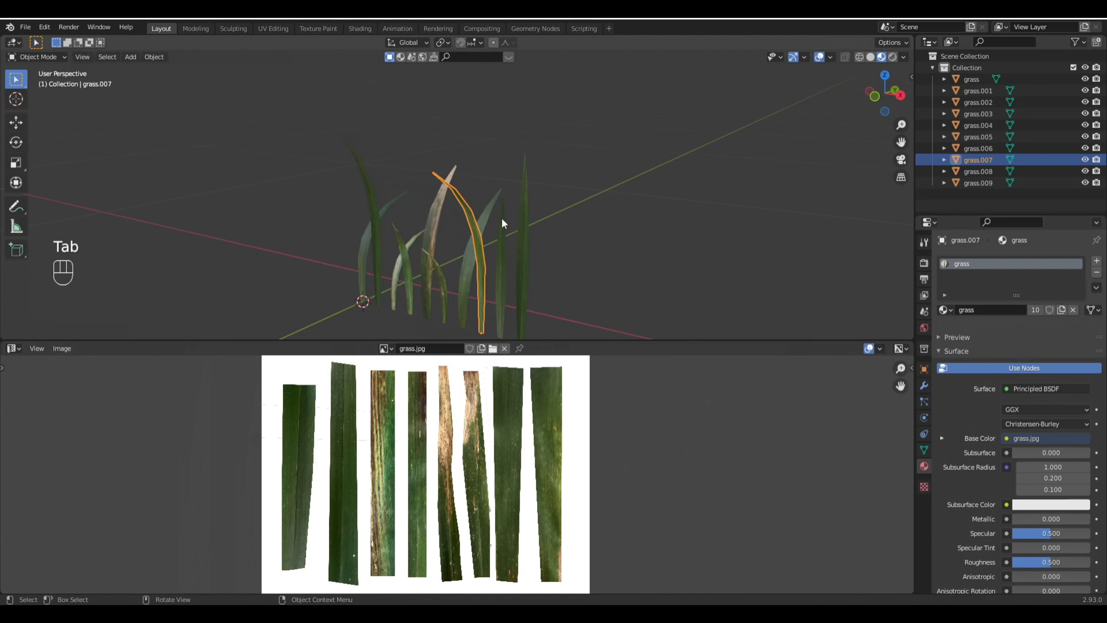
Step: Bend the ninth blade by moving its tip toward positive Y and down in side view with a proportional size of 0.20
left_click(502, 217)
key("Tab")
middle_click_drag(509, 183, 506, 174)
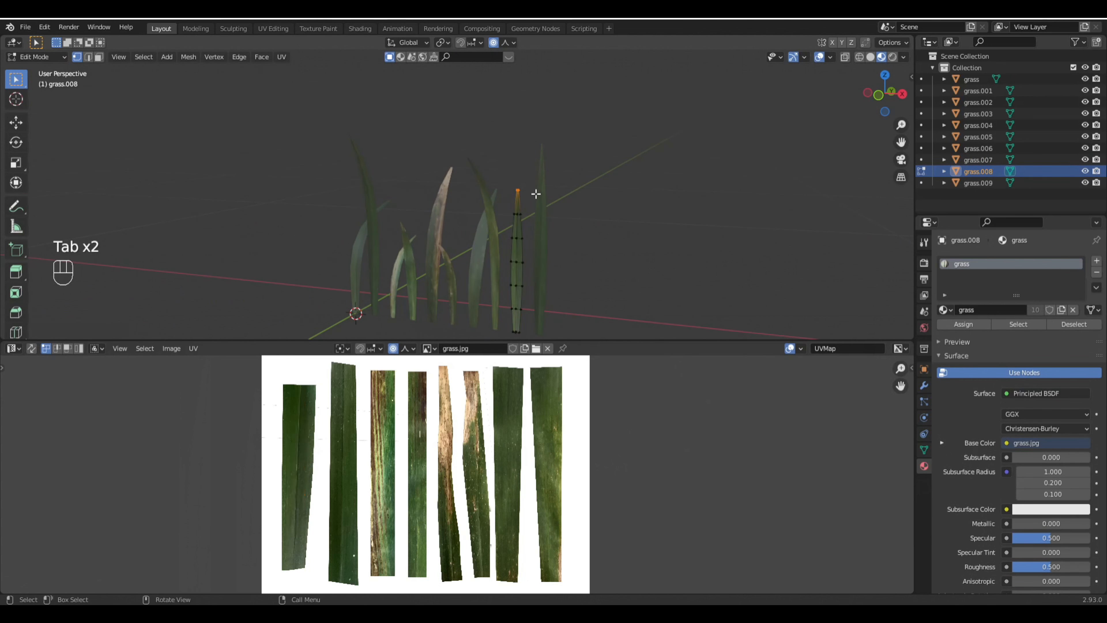
key("KP_3")
key("g")
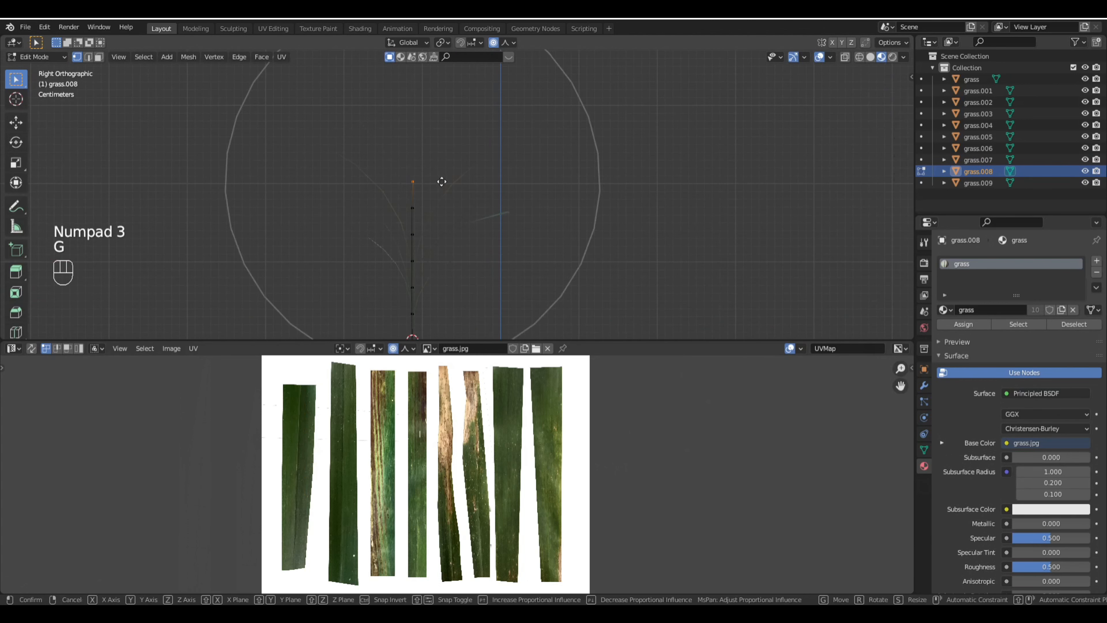
scroll(466, 189, "up", 2)
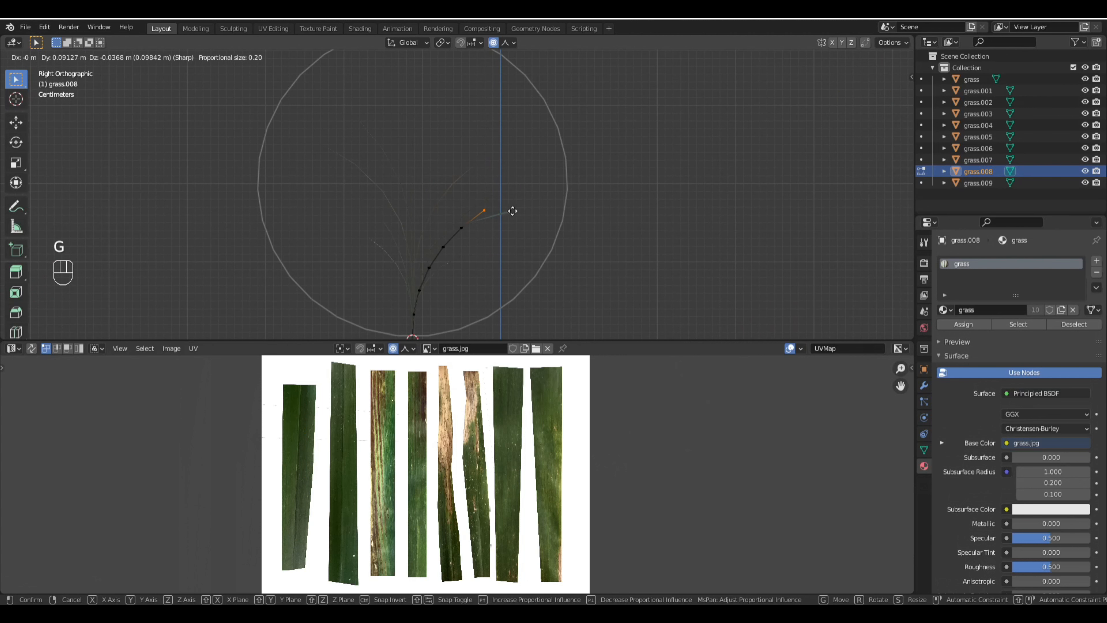
left_click(494, 201)
middle_click_drag(494, 201, 537, 242)
key("Tab")
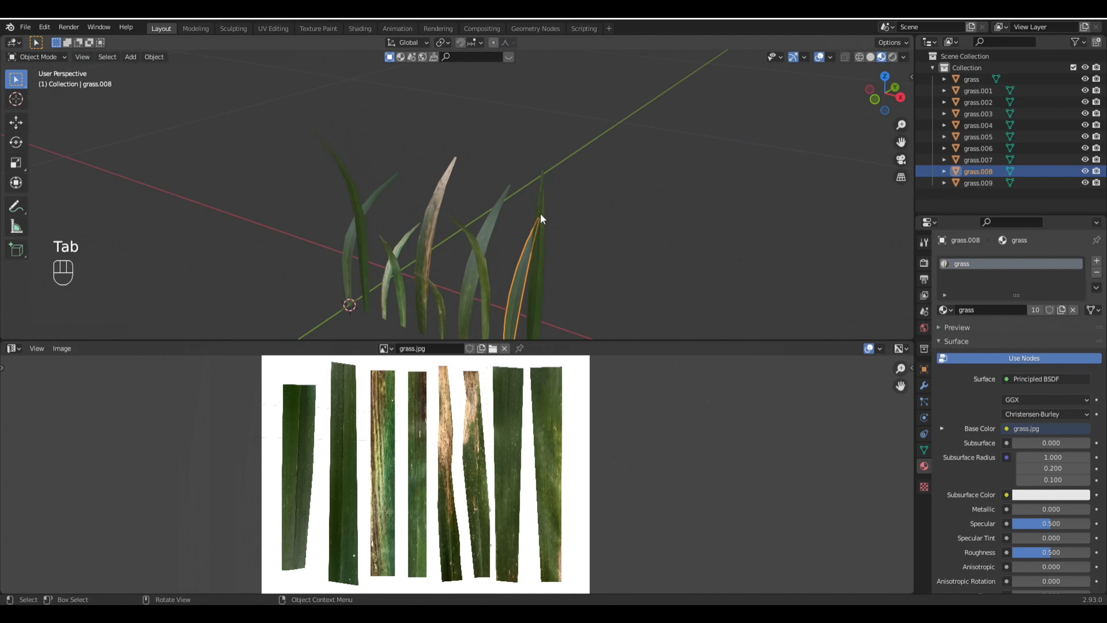
Step: Bend the tenth blade strongly by moving its tip toward negative Y and far down in side view
left_click(540, 213)
key("Tab")
left_click_drag(525, 162, 574, 185)
key("KP_3")
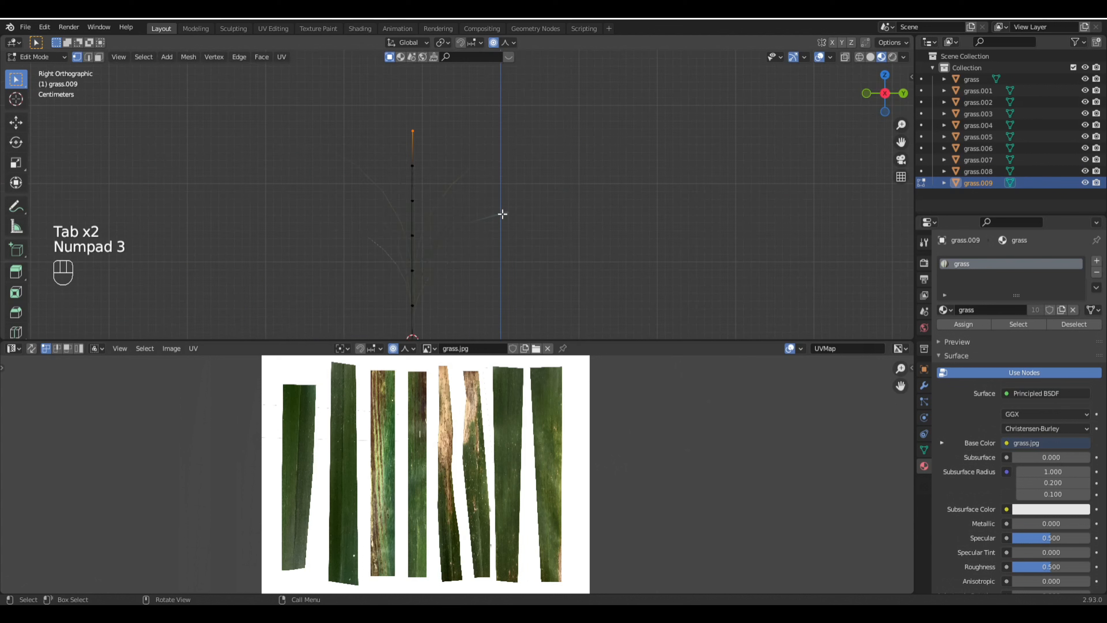
key("g")
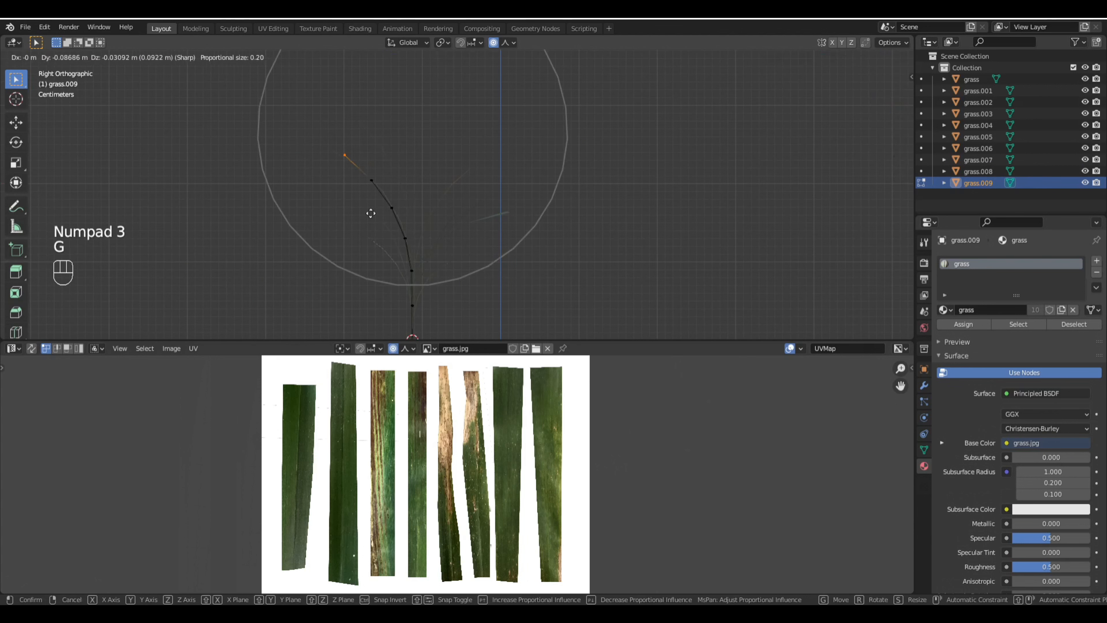
left_click(358, 254)
Step: Save the grass.blend file with all ten blades bent
scroll(385, 259, "down", 5)
middle_click_drag(473, 269, 445, 264)
scroll(445, 262, "down", 2)
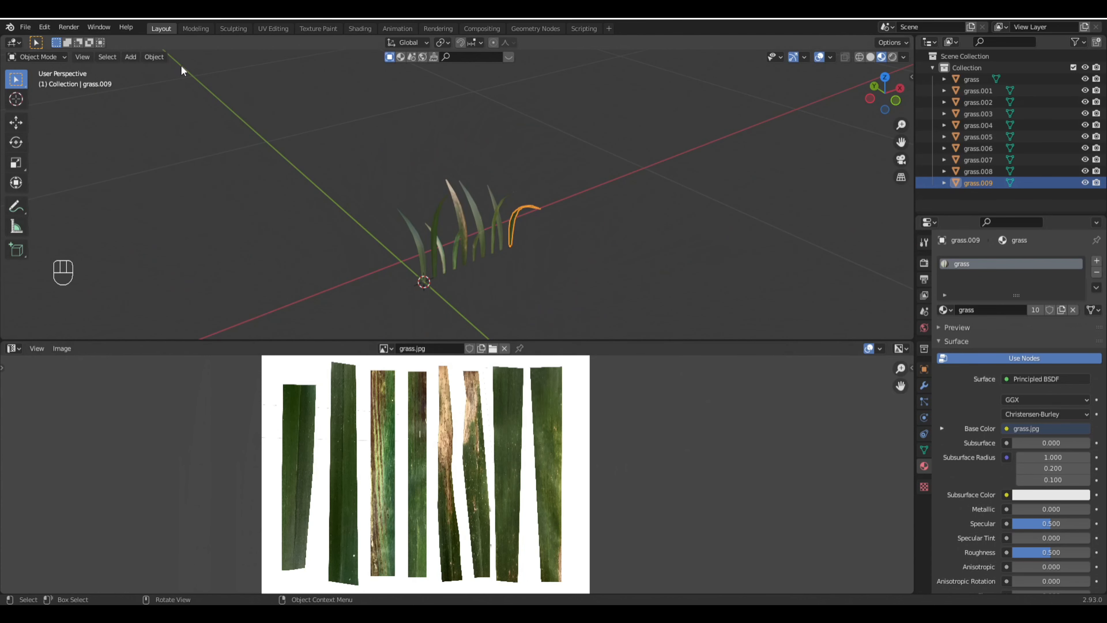
left_click(29, 26)
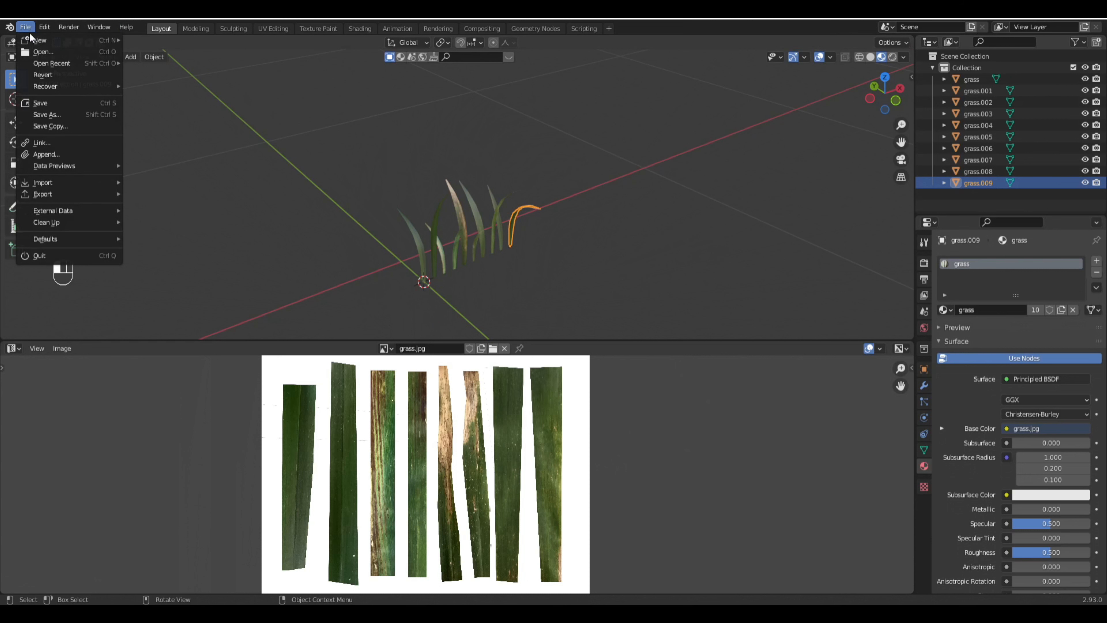
left_click(58, 103)
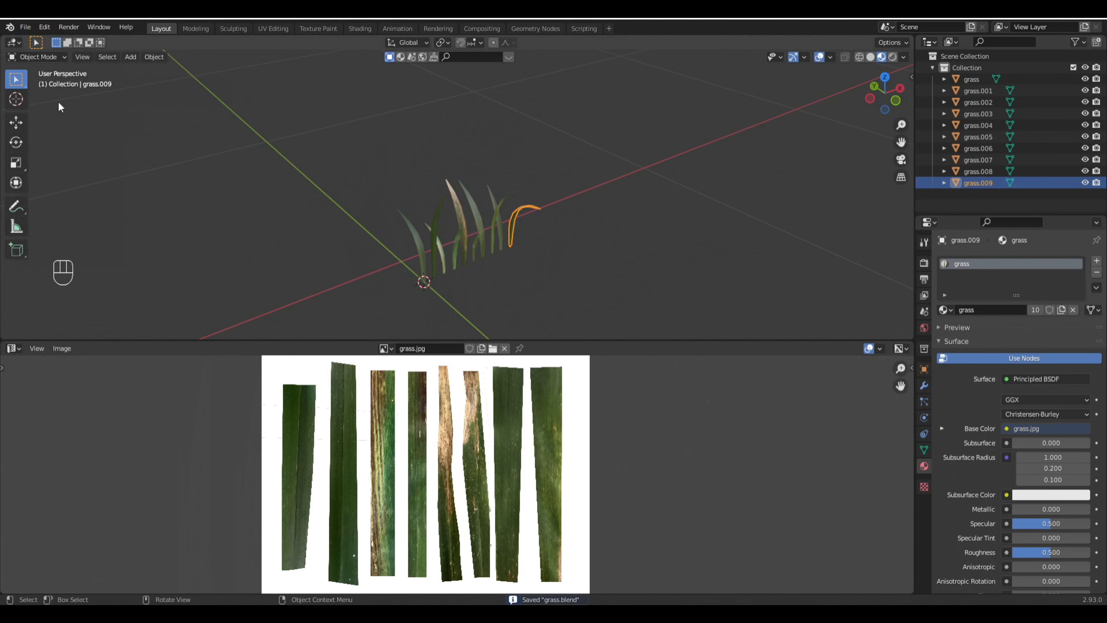
Step: Select all ten grass blades and apply their rotation
middle_click_drag(562, 251, 509, 236)
left_click_drag(347, 172, 539, 253)
middle_click_drag(450, 257, 481, 242)
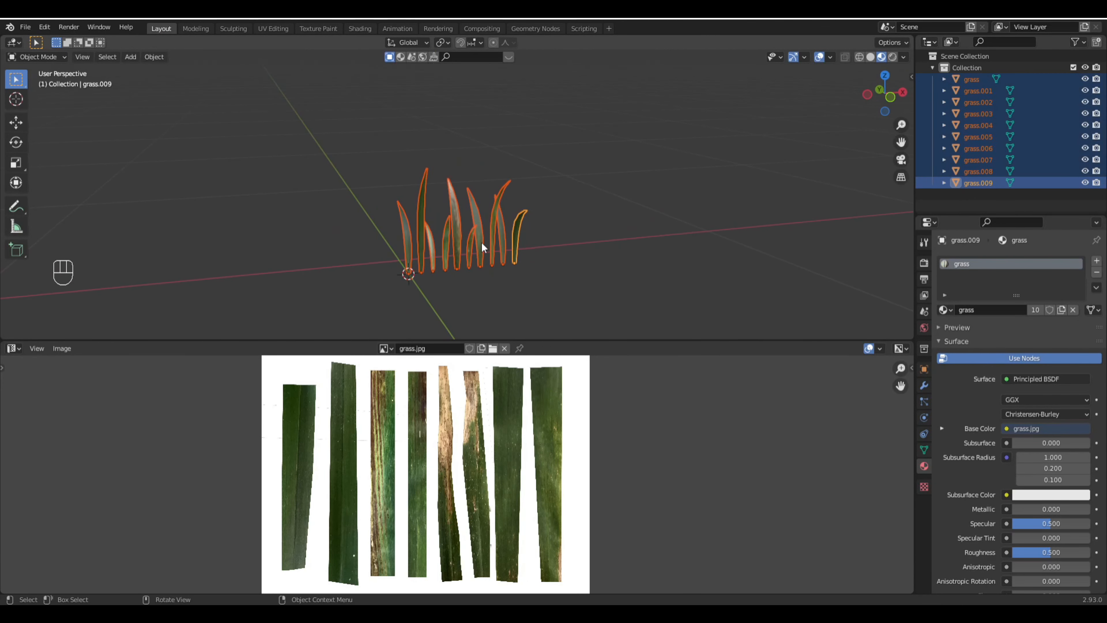
key("ctrl+a")
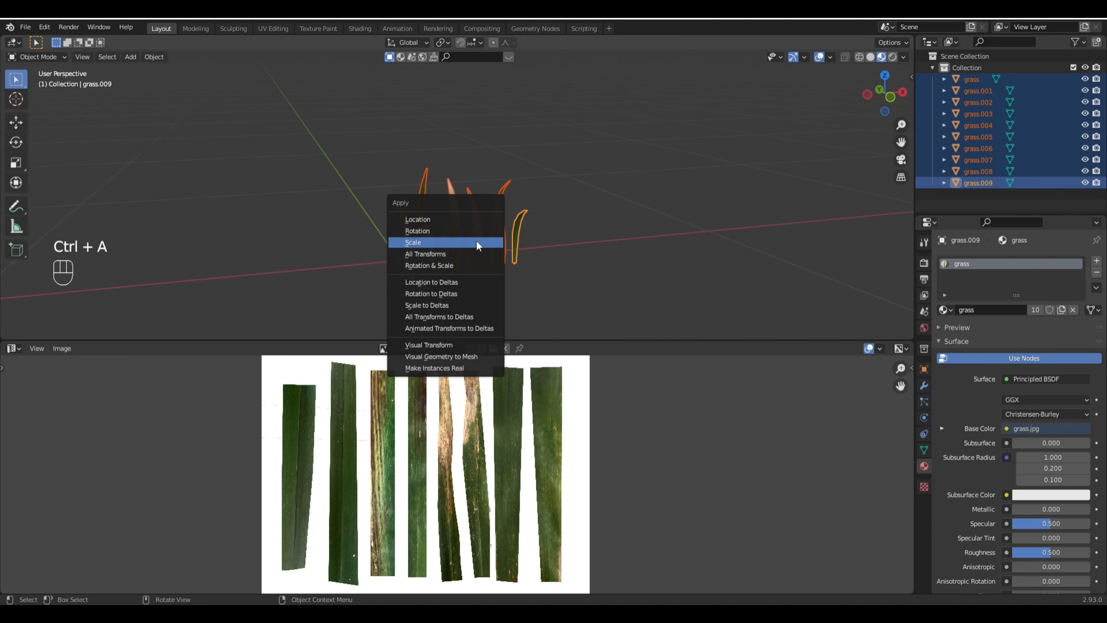
left_click(436, 232)
middle_click_drag(435, 231, 530, 217)
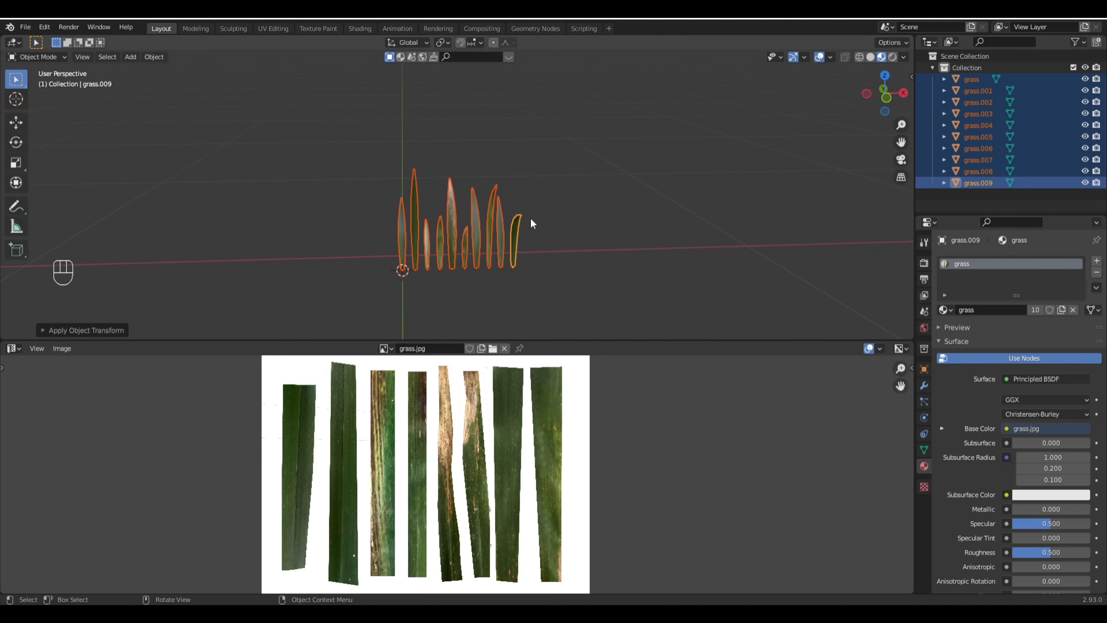
Step: Apply Rotation & Scale to all ten grass blades and select the whole row again
key("ctrl+a")
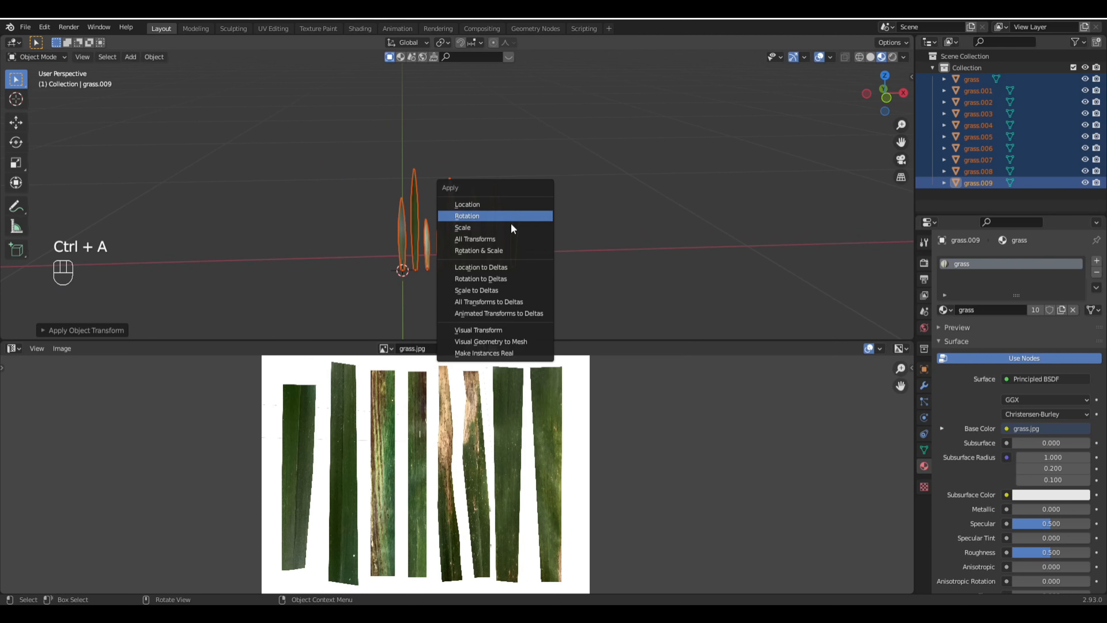
left_click(497, 250)
middle_click_drag(498, 249, 483, 274)
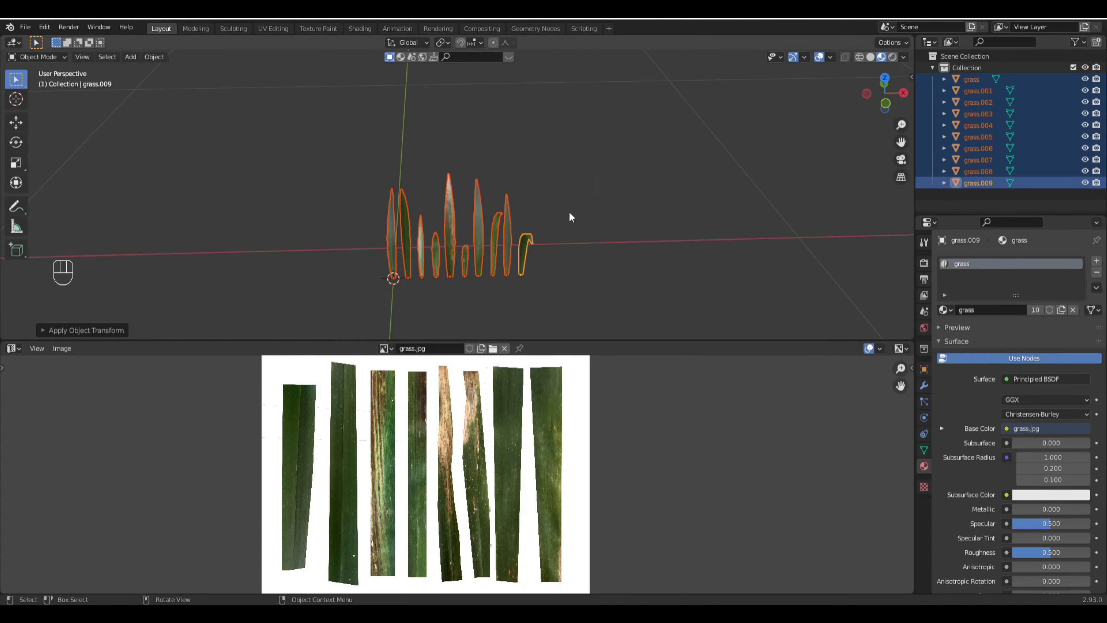
middle_click_drag(572, 209, 506, 241)
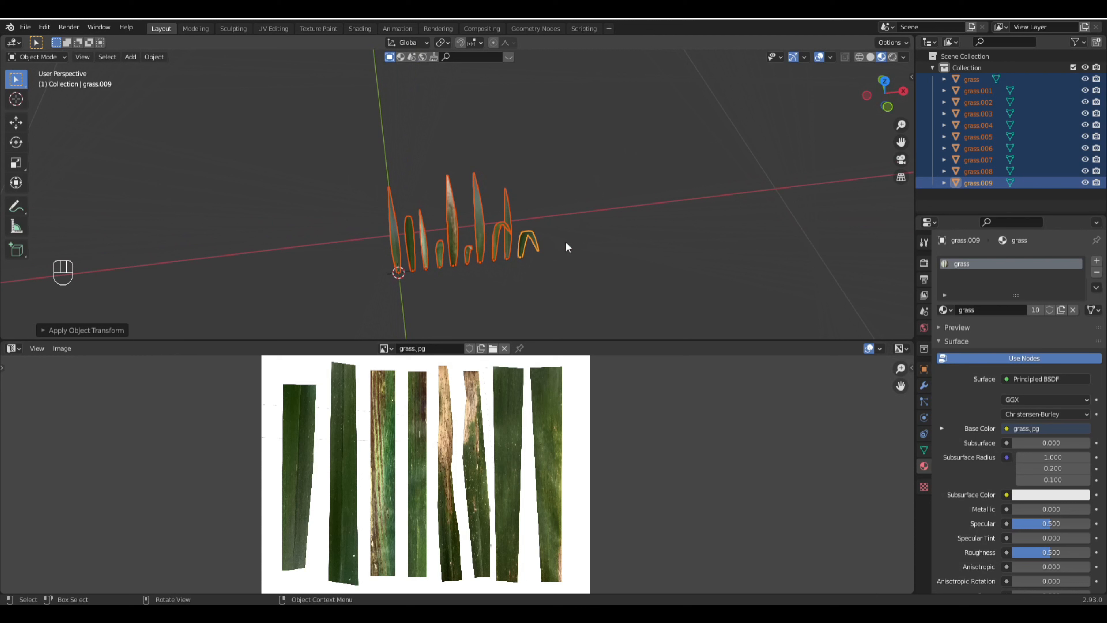
left_click(561, 224)
left_click_drag(321, 180, 533, 319)
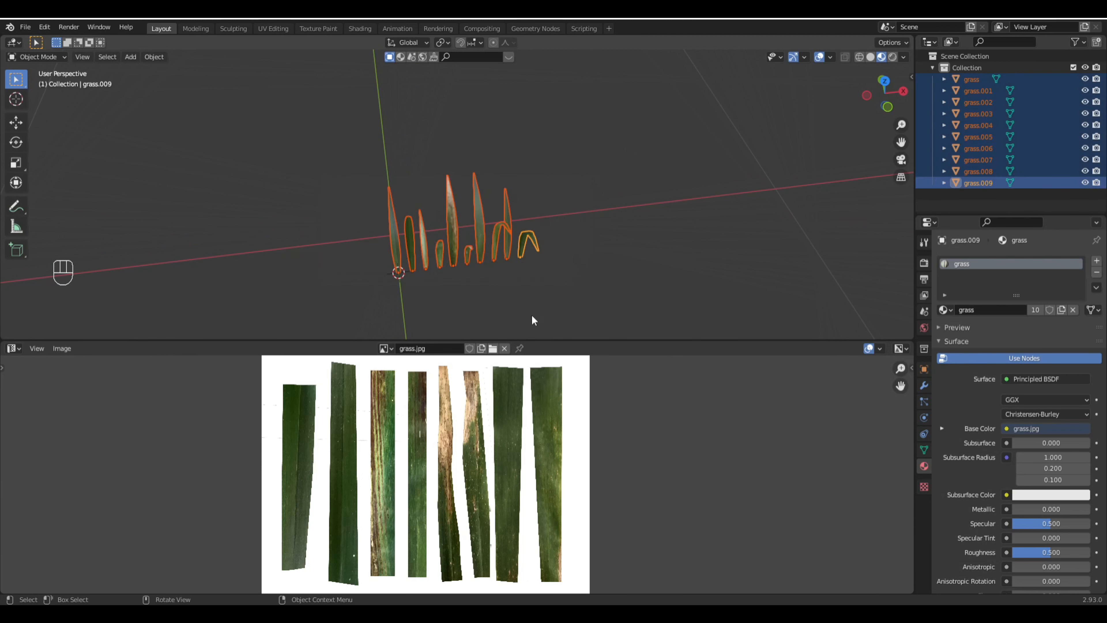
Step: Try to move the ten selected blades into a new collection named grass_clump
key("m")
left_click(588, 222)
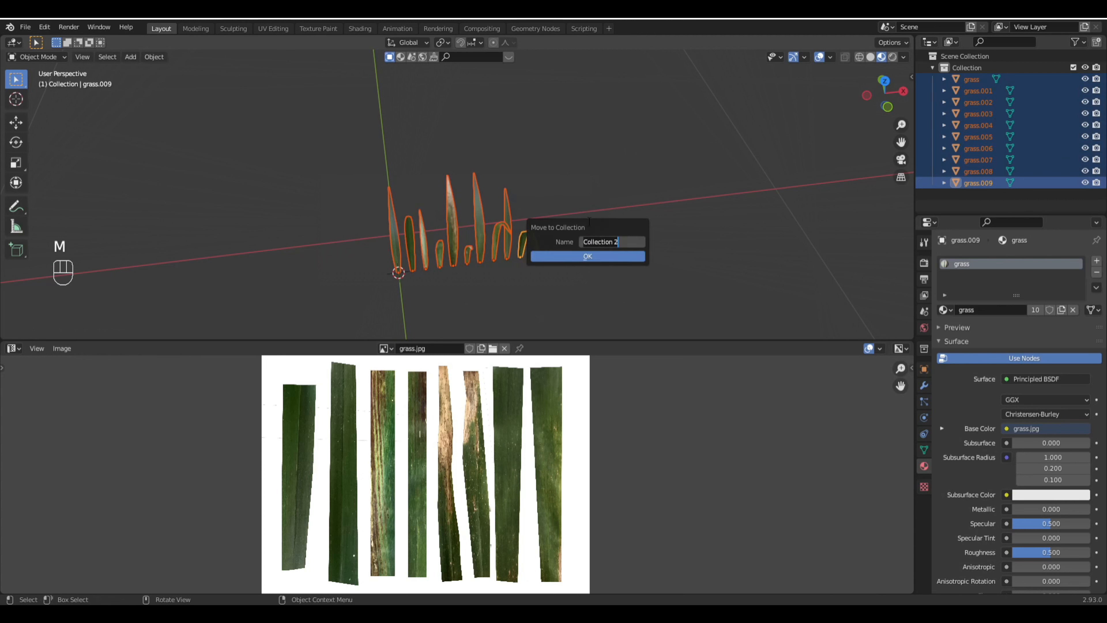
type("grass_clump")
key("Return")
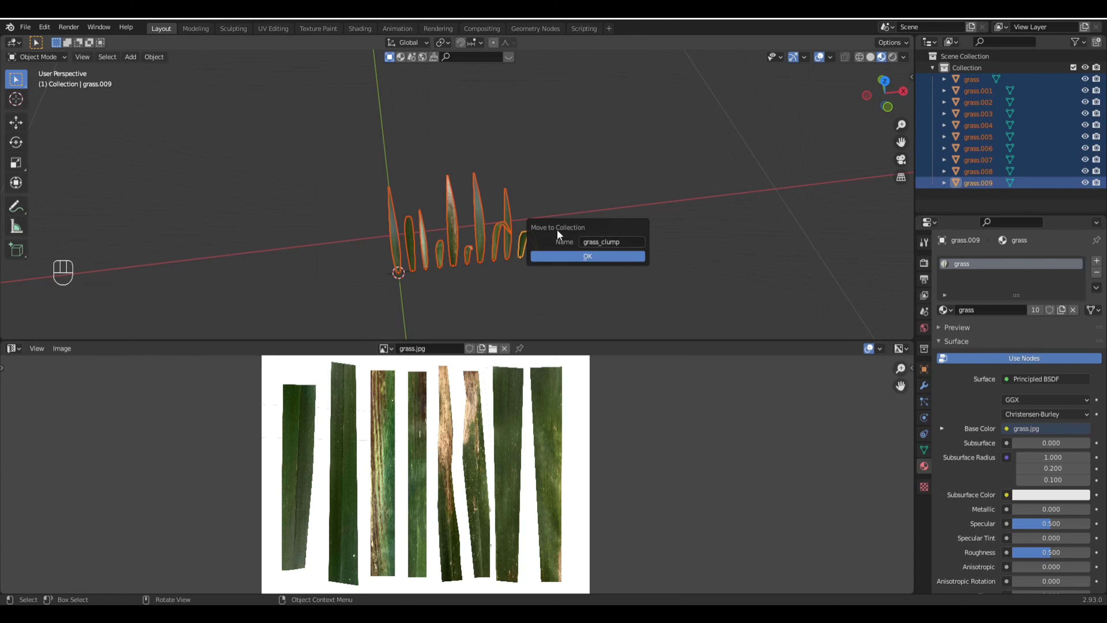
left_click(600, 256)
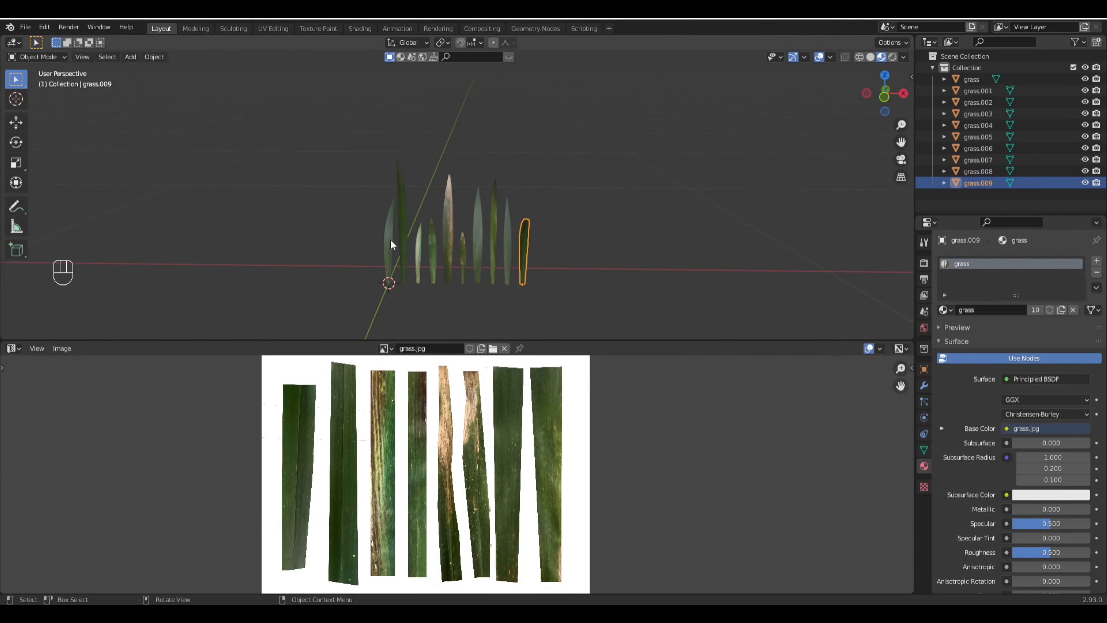
Step: Narrow the first grass blade along the X axis with a scale factor of about 0.24
scroll(378, 249, "up", 2)
middle_click_drag(365, 258, 482, 228, "shift")
left_click(507, 216)
key("s")
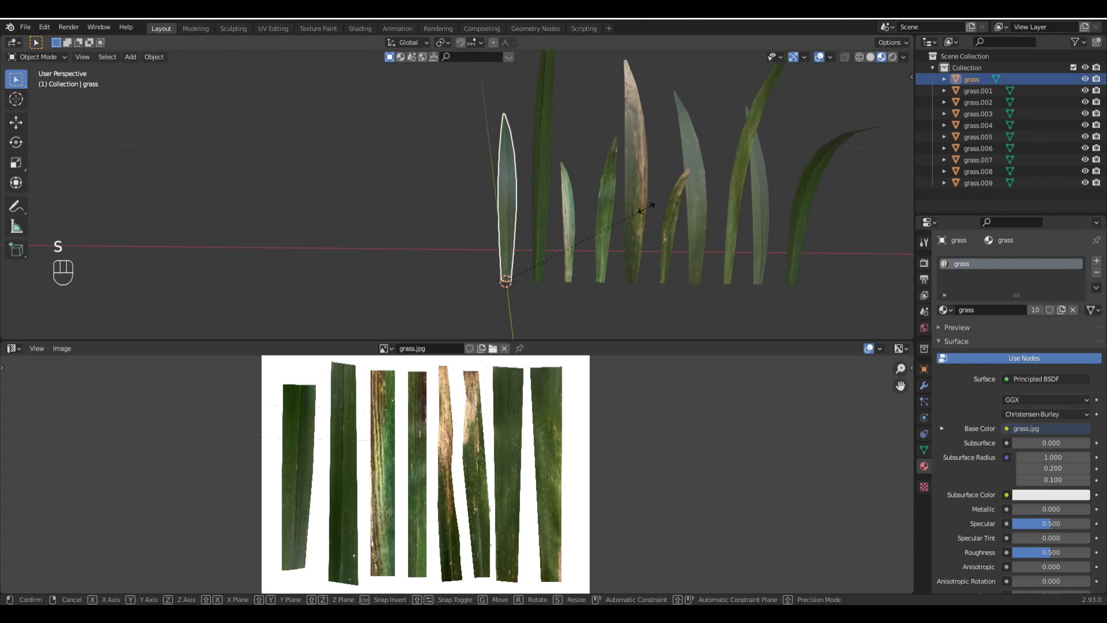
key("x")
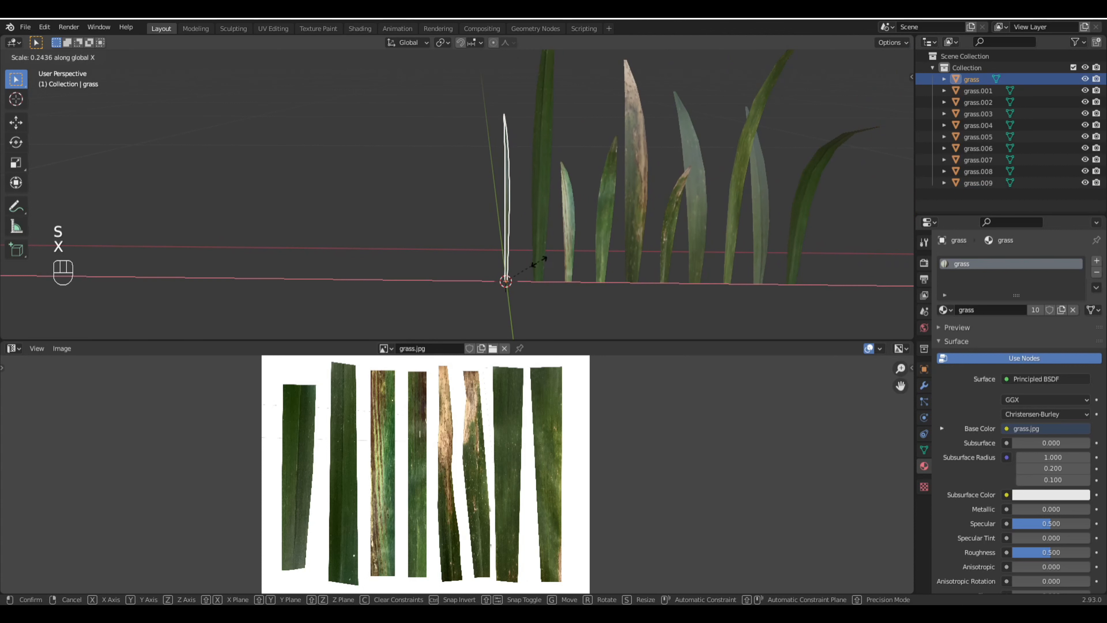
left_click(536, 257)
Step: Narrow the second and third grass blades along the X axis to roughly 0.3 of their width
left_click(549, 212)
key("s")
key("x")
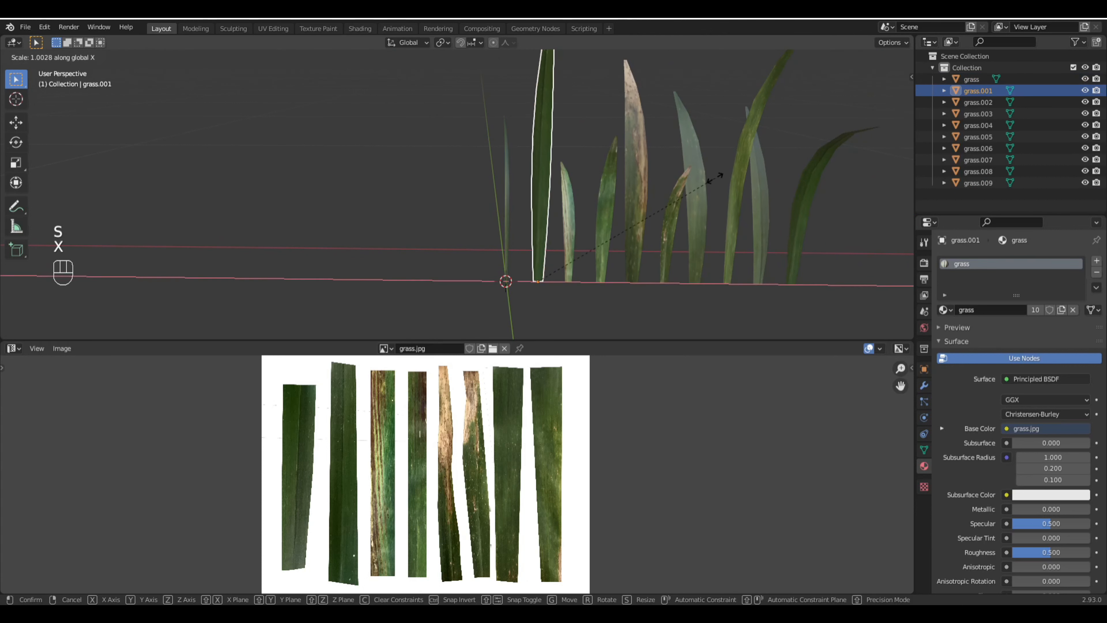
left_click(575, 240)
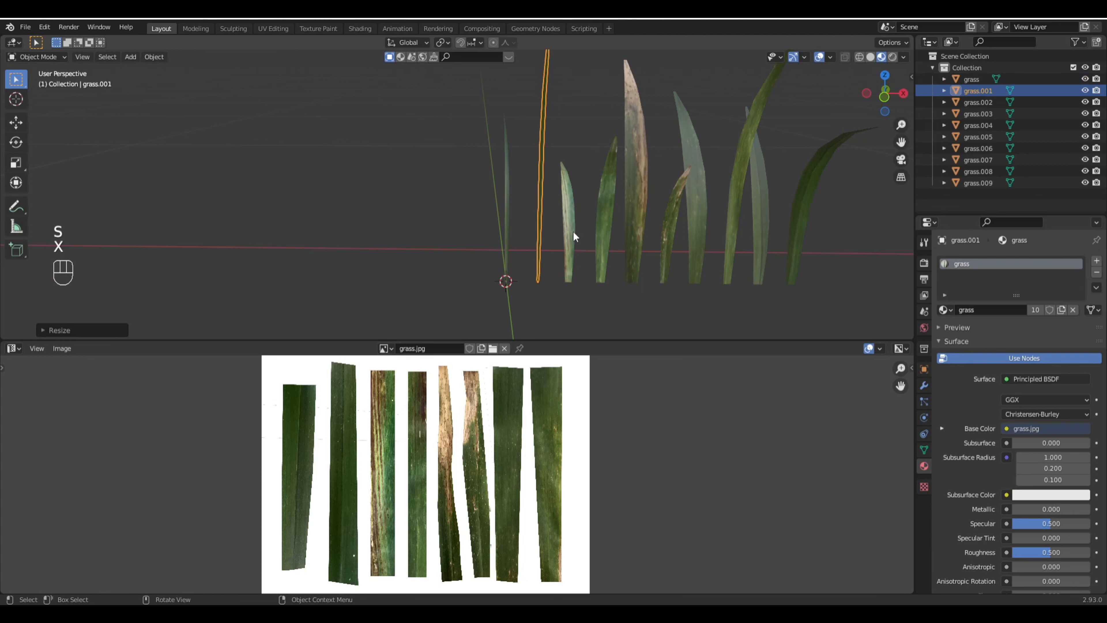
left_click(569, 231)
key("s")
key("x")
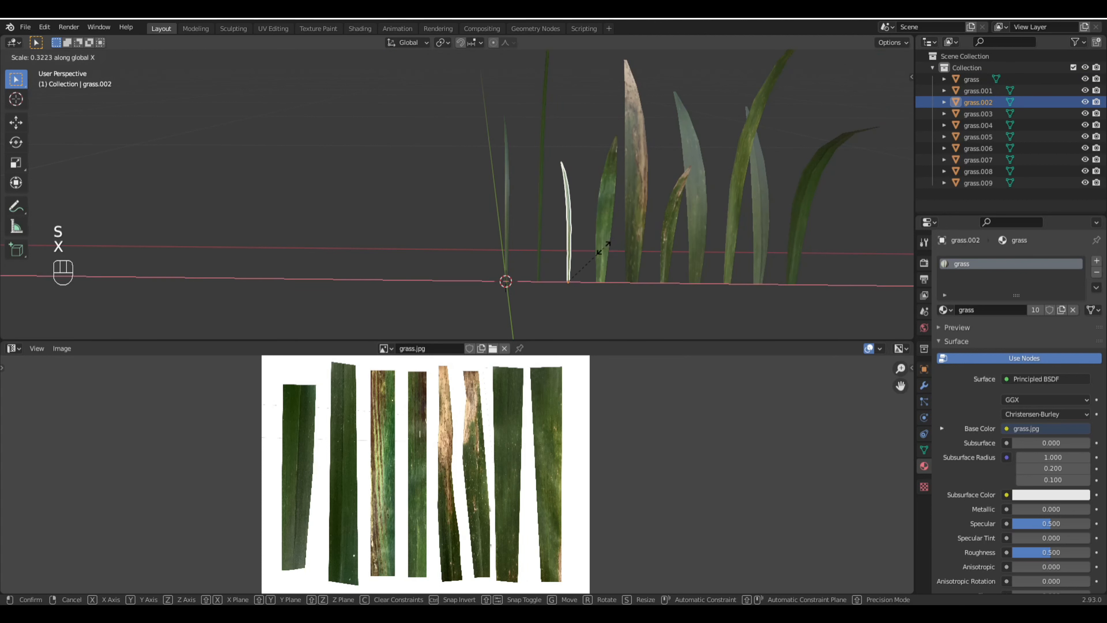
left_click(604, 239)
Step: Narrow the fourth and fifth grass blades along the X axis to about a quarter of their width
left_click(605, 236)
key("s")
key("x")
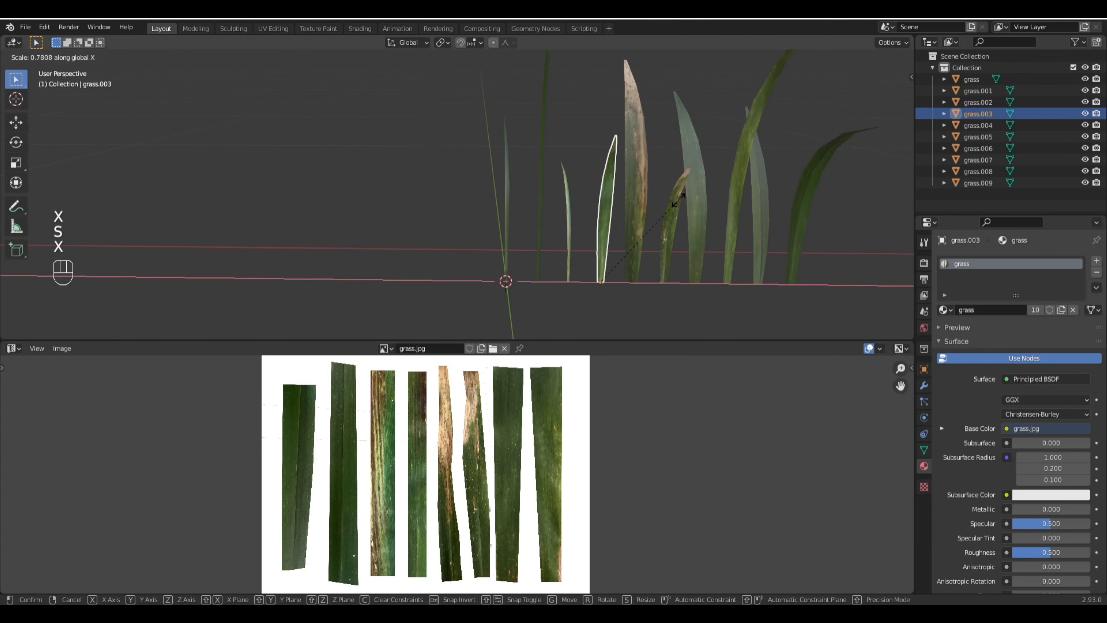
left_click(628, 254)
left_click(644, 197)
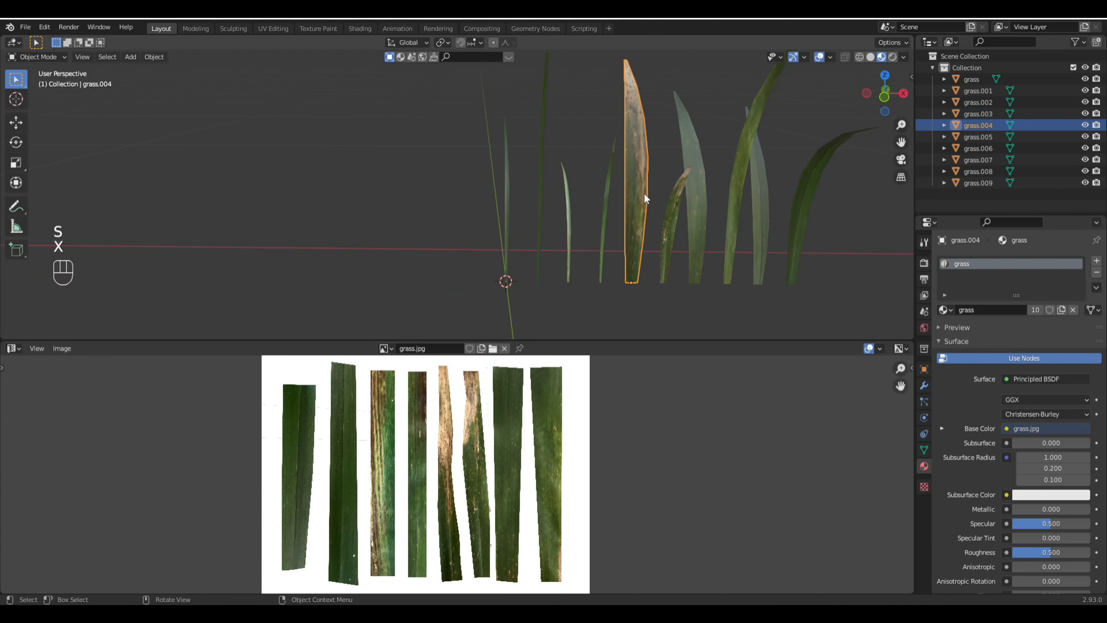
key("s")
key("x")
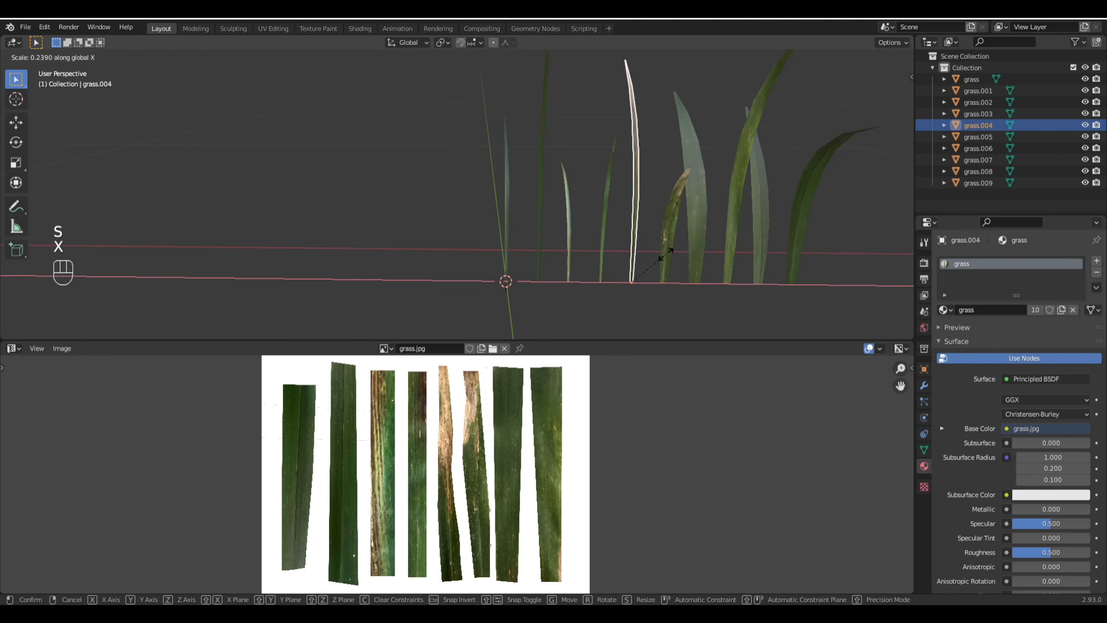
left_click(660, 259)
Step: Scale the sixth and seventh grass blades along the X axis so they become similarly thin
left_click(676, 214)
key("s")
key("x")
left_click(692, 249)
left_click(716, 190)
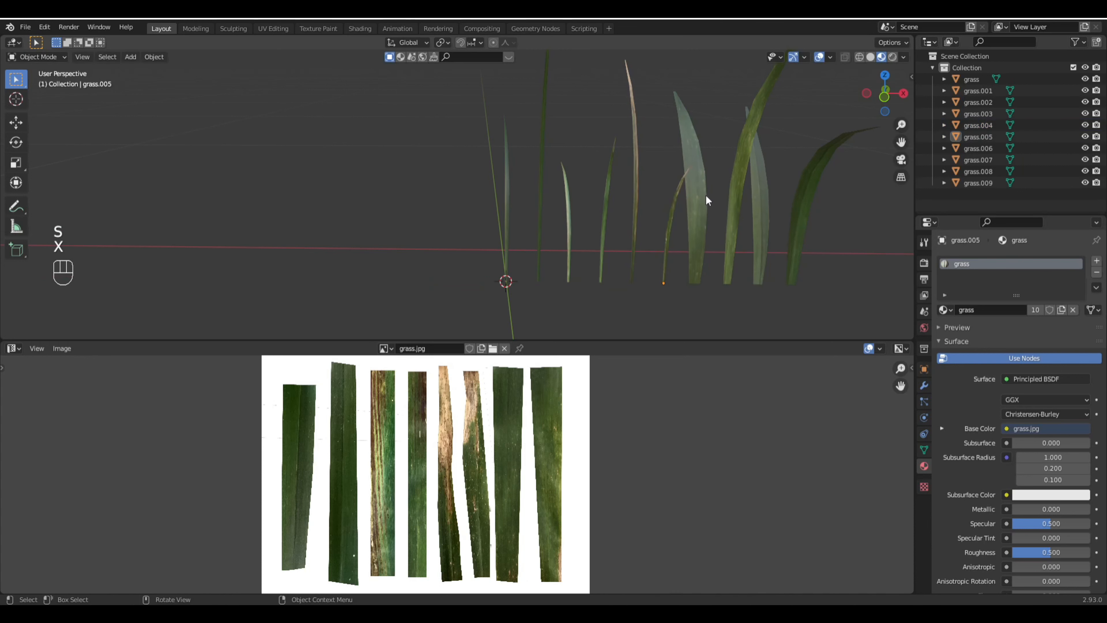
left_click(705, 195)
key("s")
key("x")
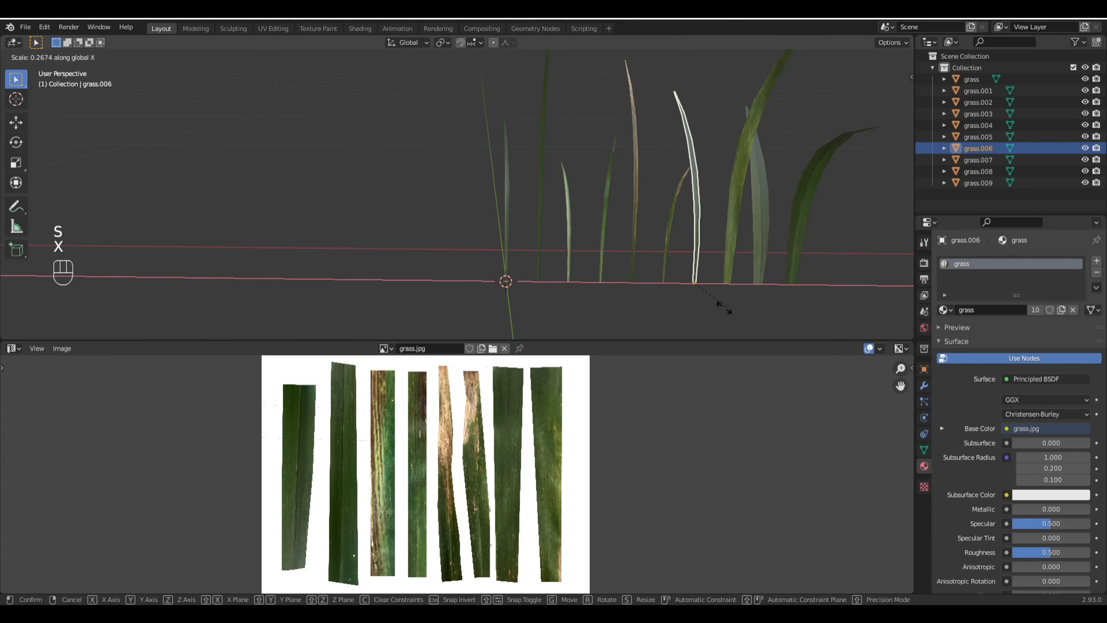
left_click(713, 301)
Step: Scale the eighth and ninth grass blades along the X axis to make them as slim as the others
left_click(731, 194)
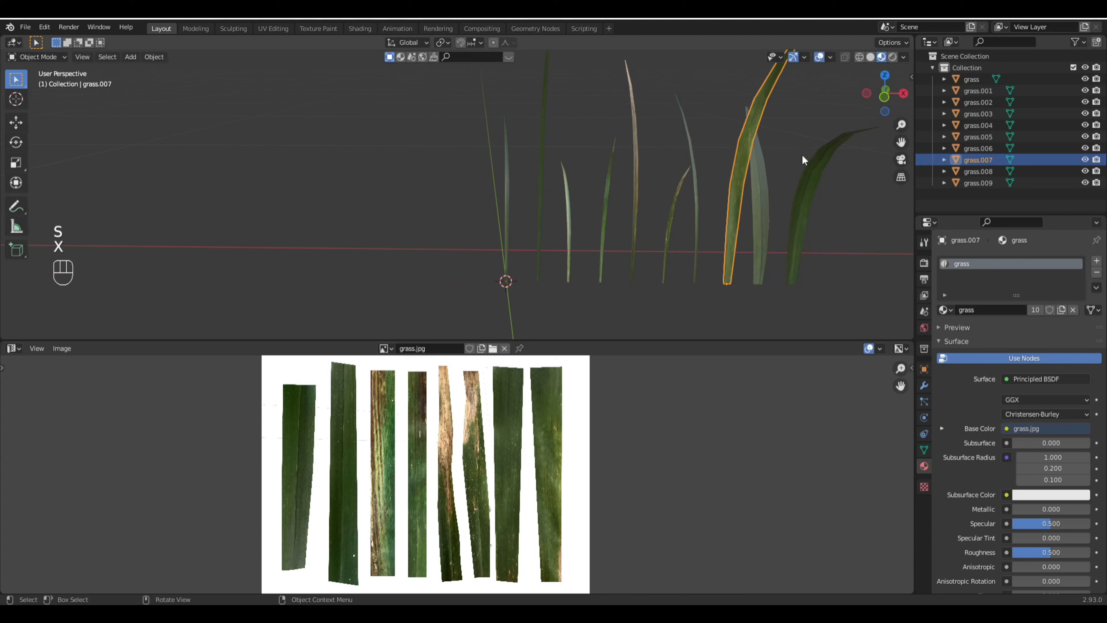
key("s")
key("x")
left_click(746, 245)
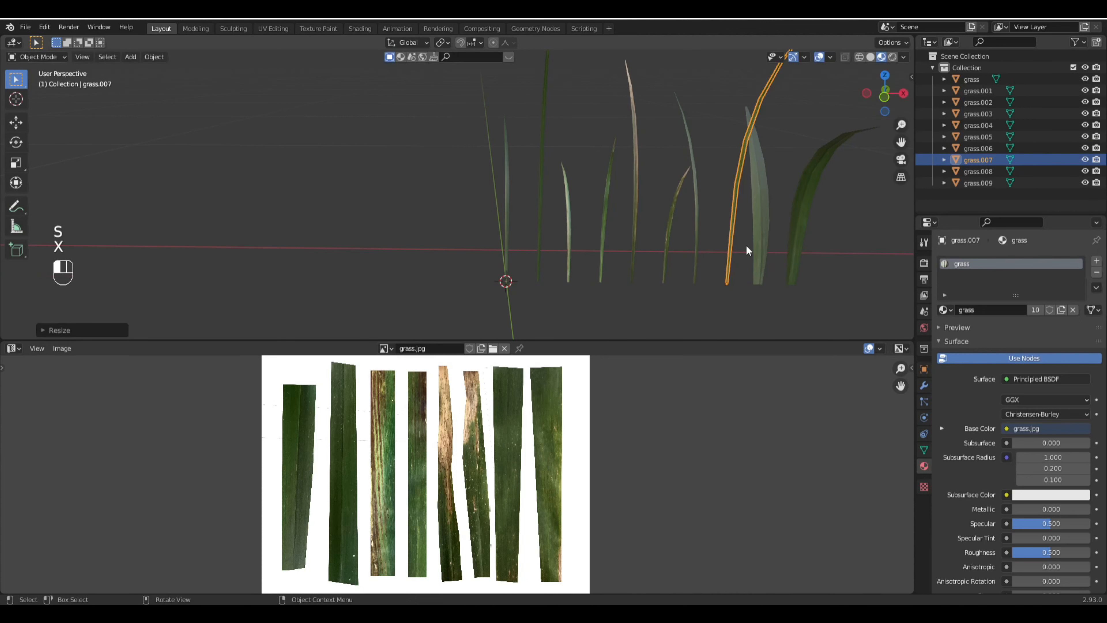
left_click(764, 212)
key("s")
key("x")
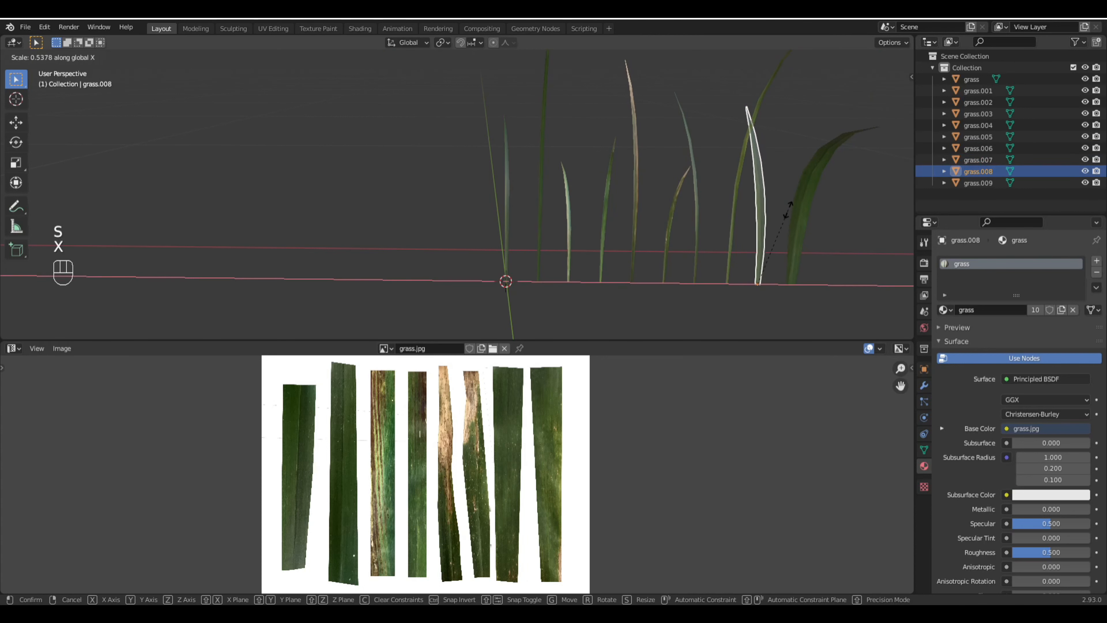
left_click(783, 248)
Step: Narrow the tenth, strongly bent blade along the X axis with a scale factor of about 0.22
left_click(794, 205)
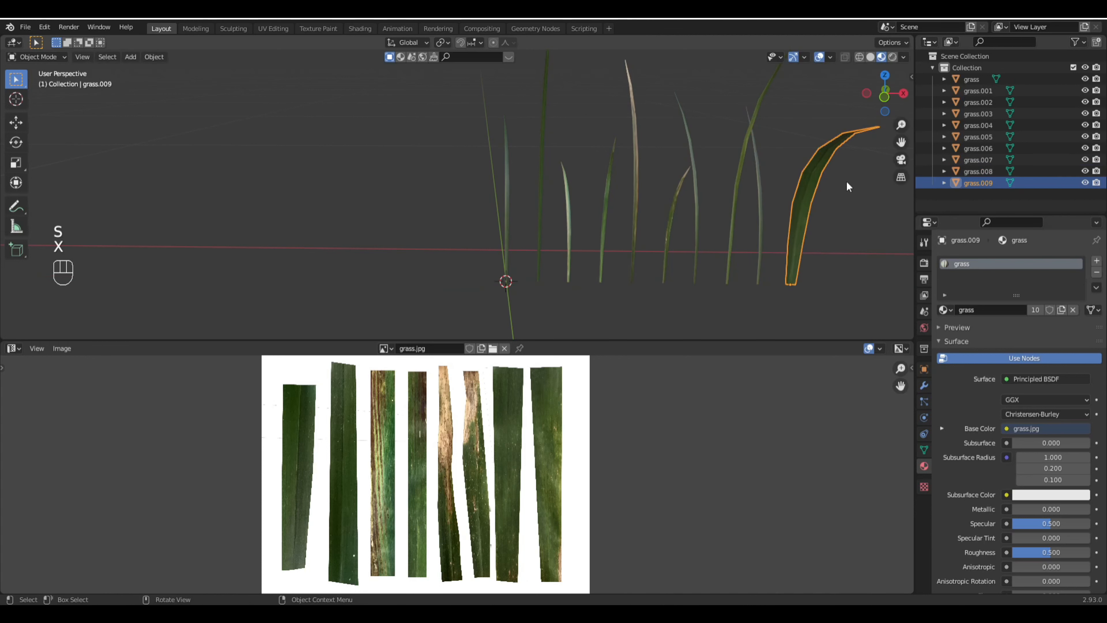
key("s")
key("x")
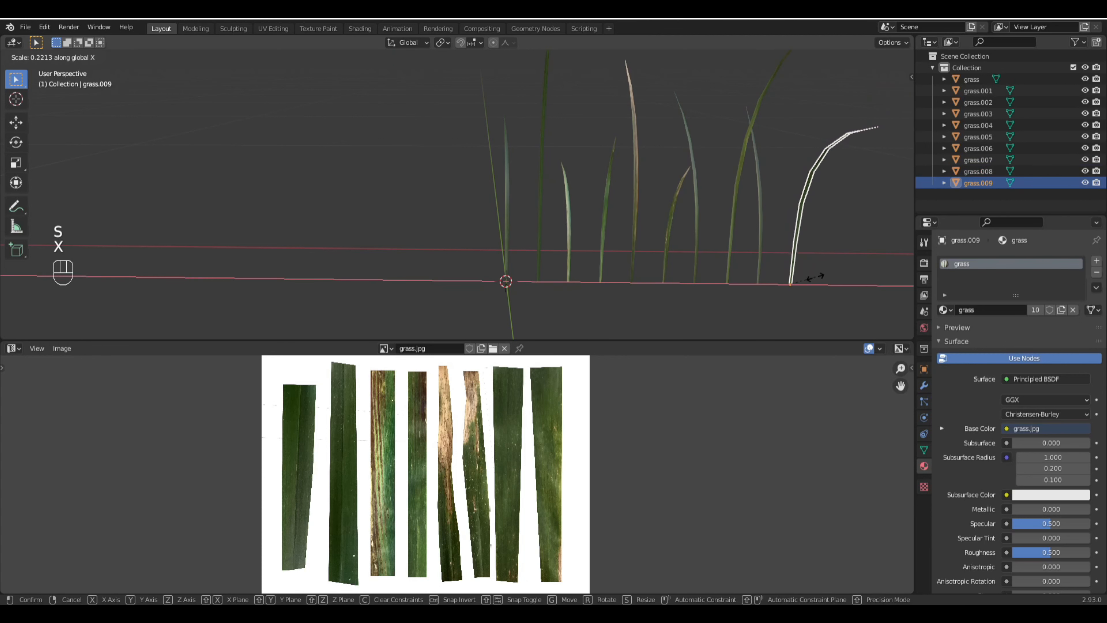
left_click(816, 277)
Step: Select all ten thinned grass blades and move them into a new collection named clump
scroll(687, 222, "down", 4)
middle_click_drag(583, 215, 505, 215)
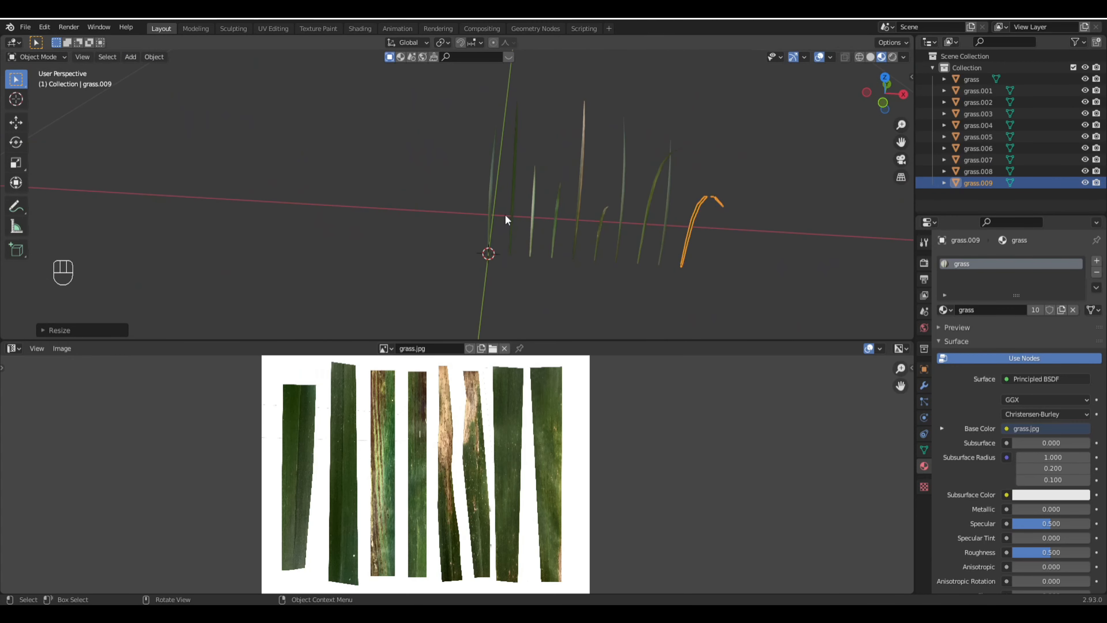
middle_click_drag(585, 213, 676, 190)
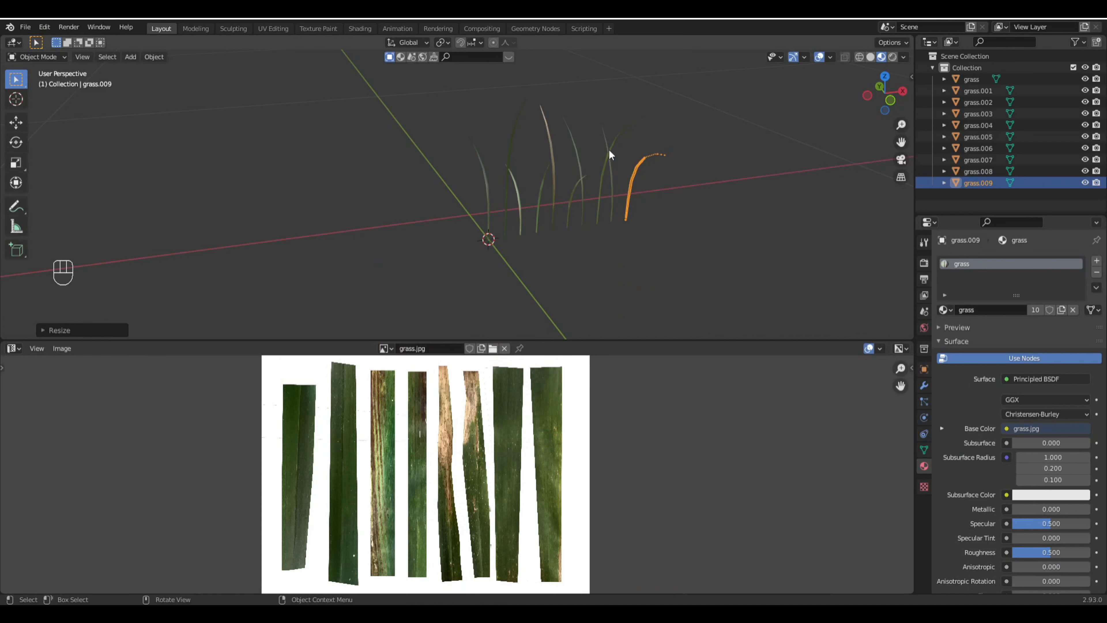
key("KP_7")
middle_click_drag(549, 163, 540, 187, "shift")
scroll(540, 190, "up", 4)
middle_click_drag(564, 260, 442, 193, "shift")
left_click_drag(390, 145, 706, 251)
middle_click_drag(657, 162, 666, 190)
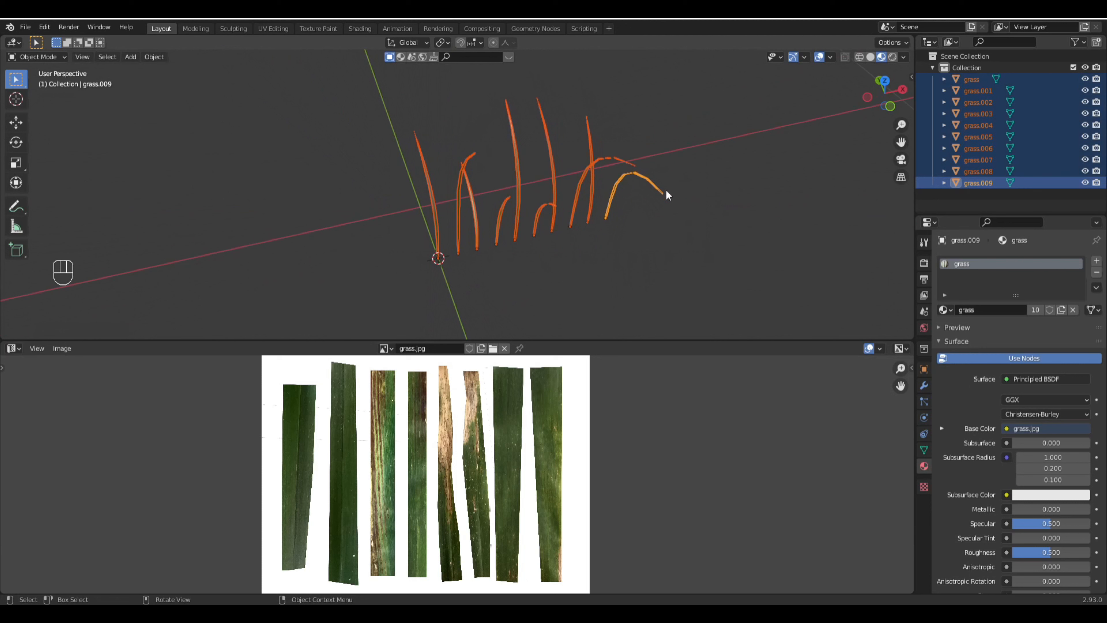
key("m")
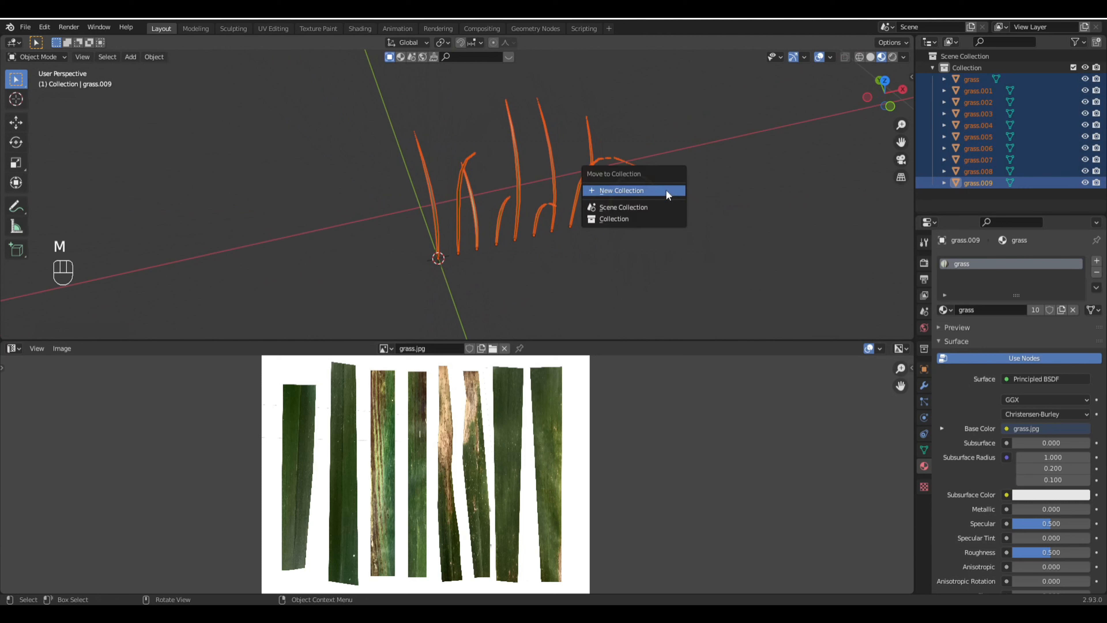
left_click(666, 190)
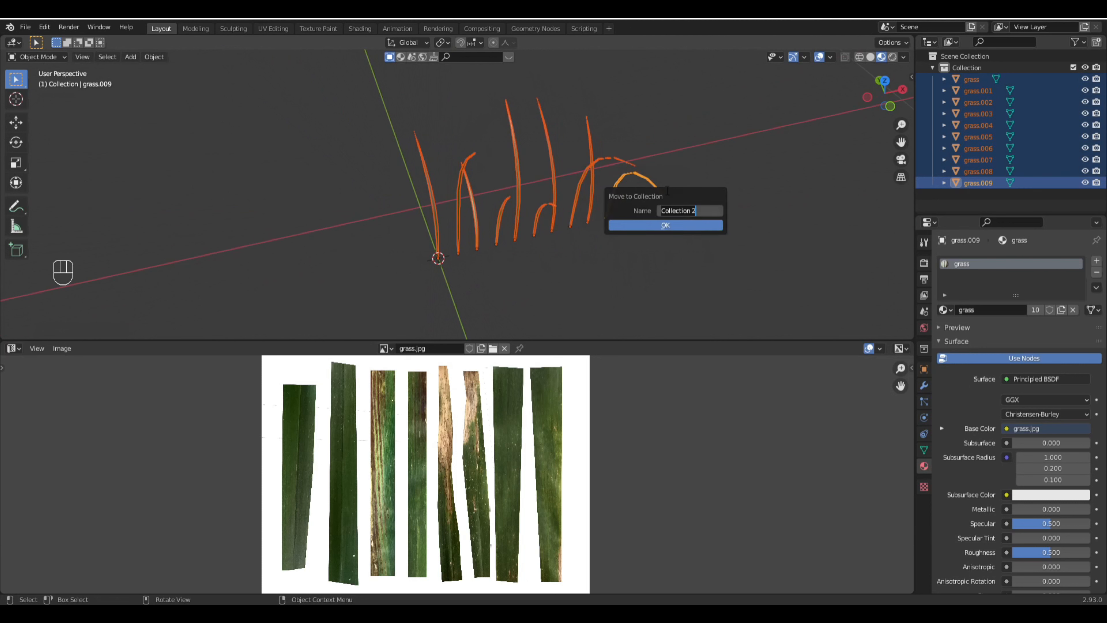
type("cl")
key("Return")
left_click(665, 226)
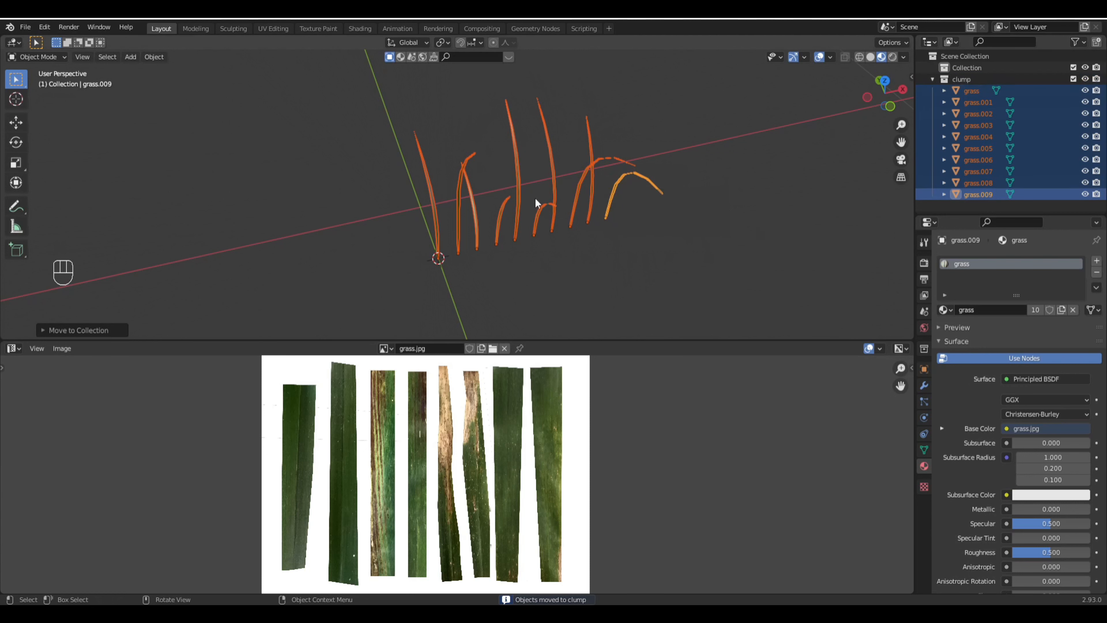
Step: Add a mesh plane at the world origin in top view
scroll(537, 202, "down", 1)
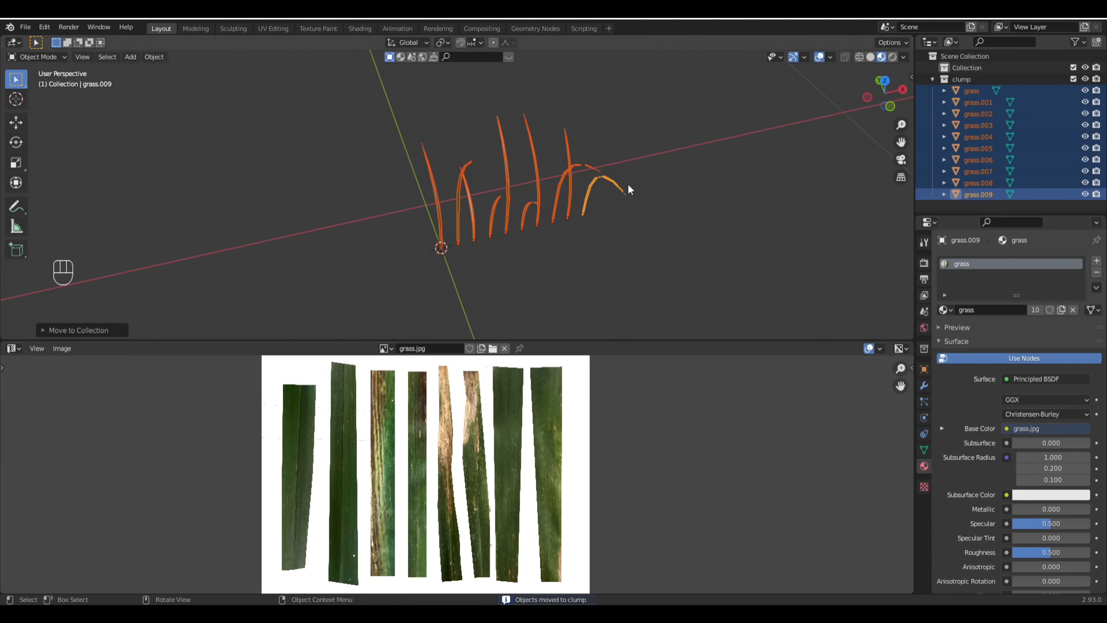
key("KP_7")
scroll(567, 193, "down", 3)
middle_click_drag(495, 164, 518, 241, "shift")
key("shift+a")
mouse_move(389, 133)
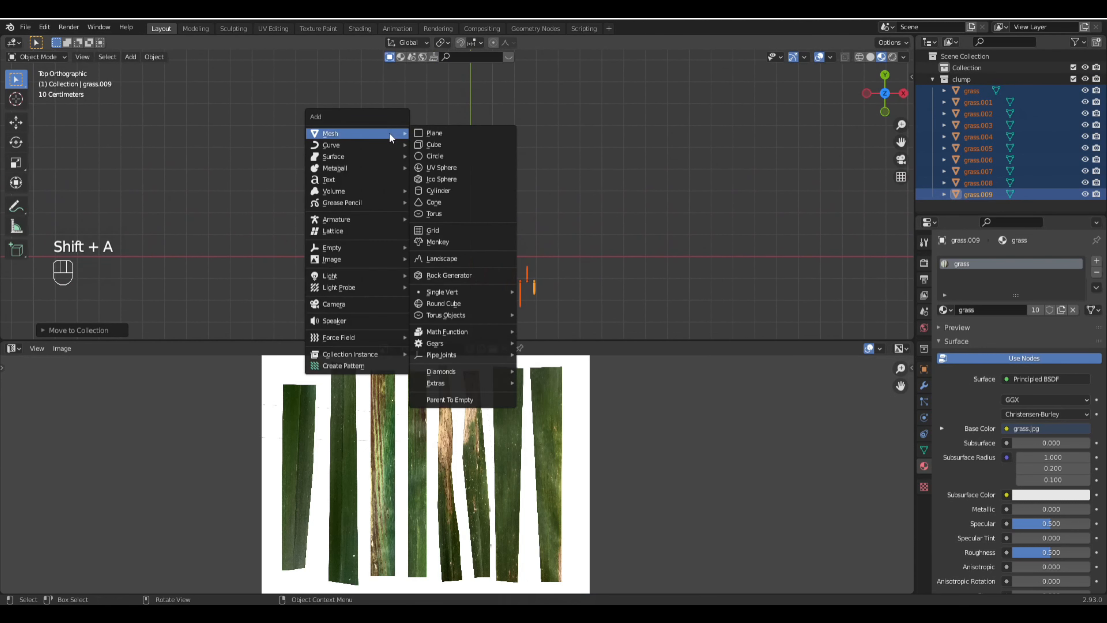
left_click(431, 133)
Step: Move the plane along the positive Y axis until it is clear of the row of grass blades
scroll(510, 171, "down", 5)
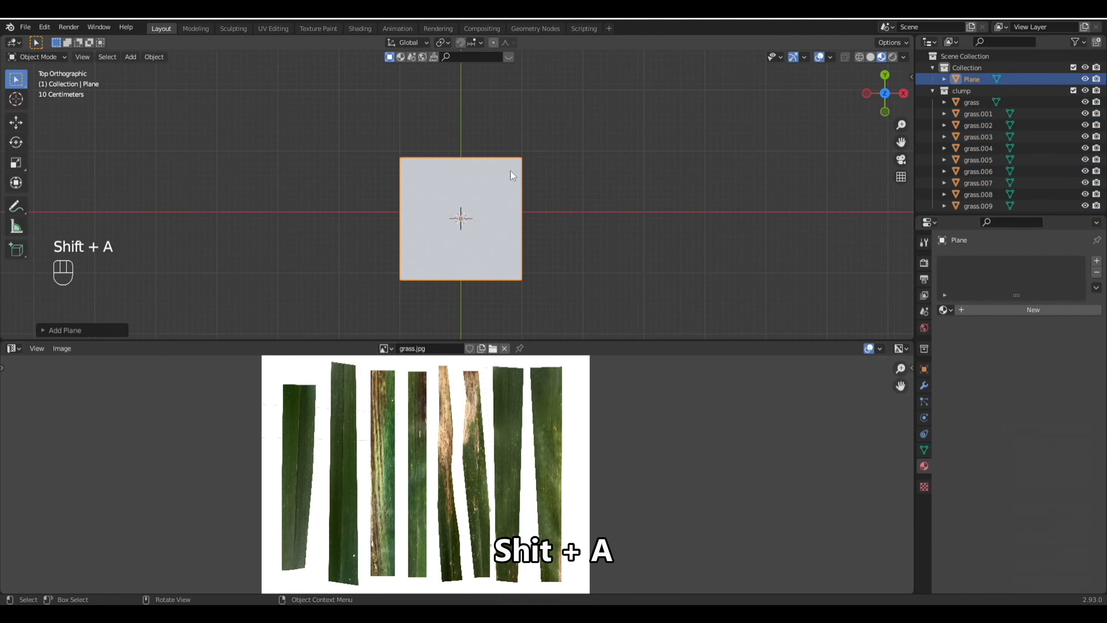
scroll(500, 194, "up", 1)
key("g")
key("y")
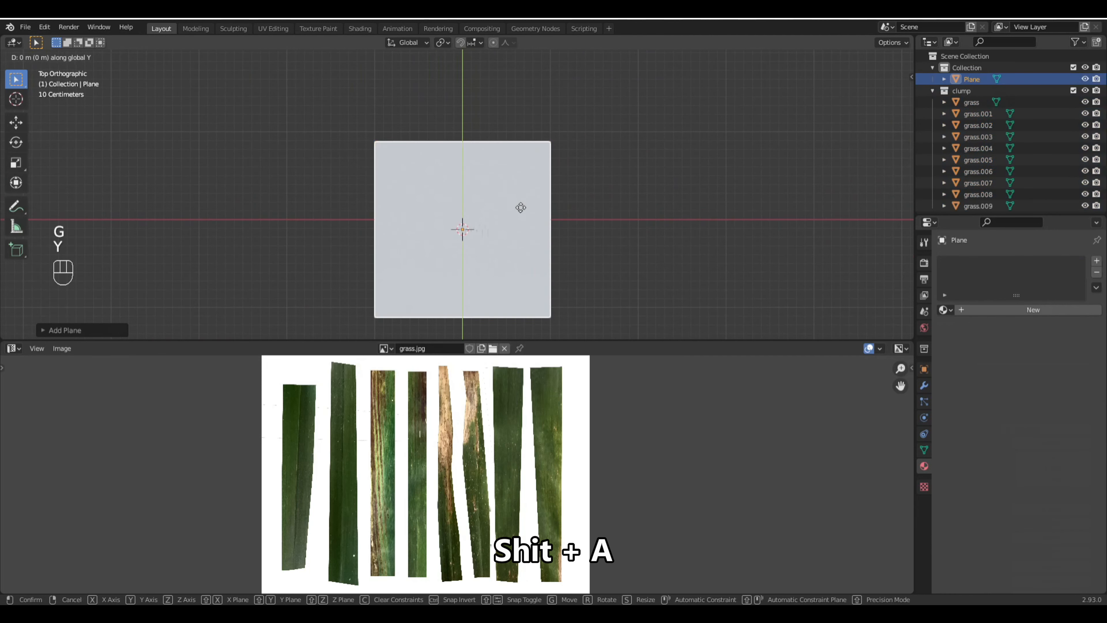
left_click(541, 52)
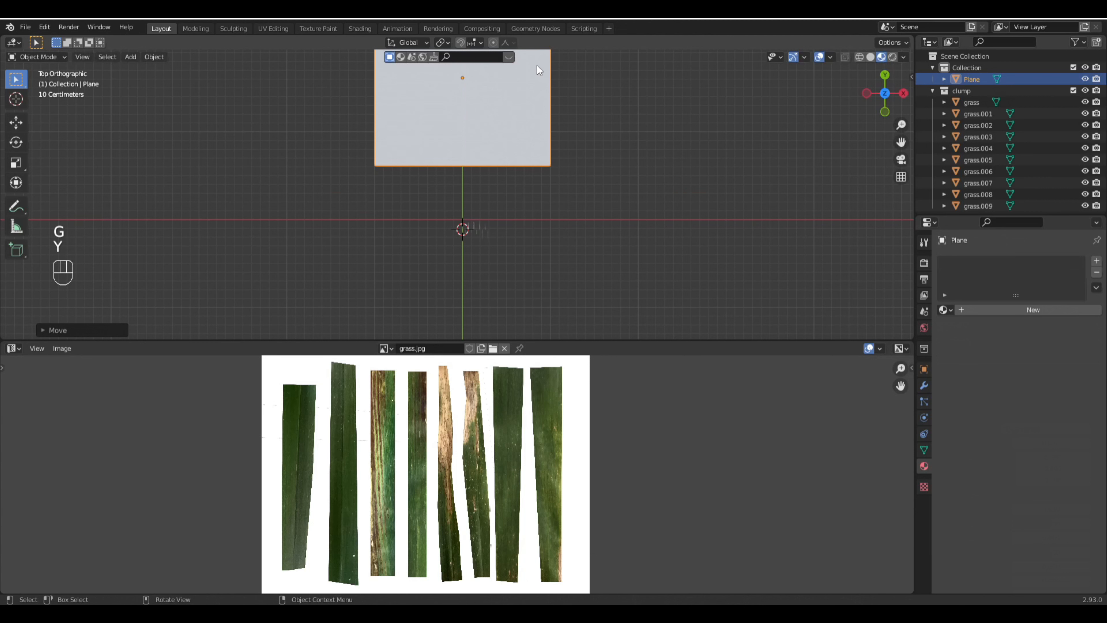
Step: Add an Array modifier to the plane and set its relative offset Factor X to 2.5
middle_click_drag(526, 127, 515, 245, "shift")
scroll(508, 218, "down", 2)
scroll(508, 218, "up", 1)
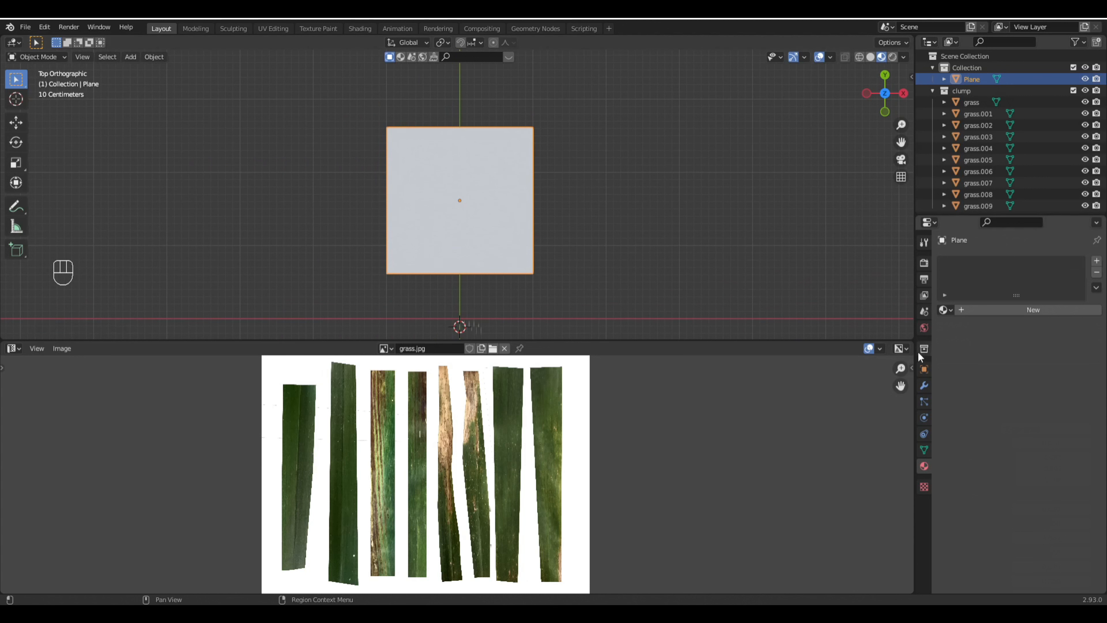
left_click(924, 386)
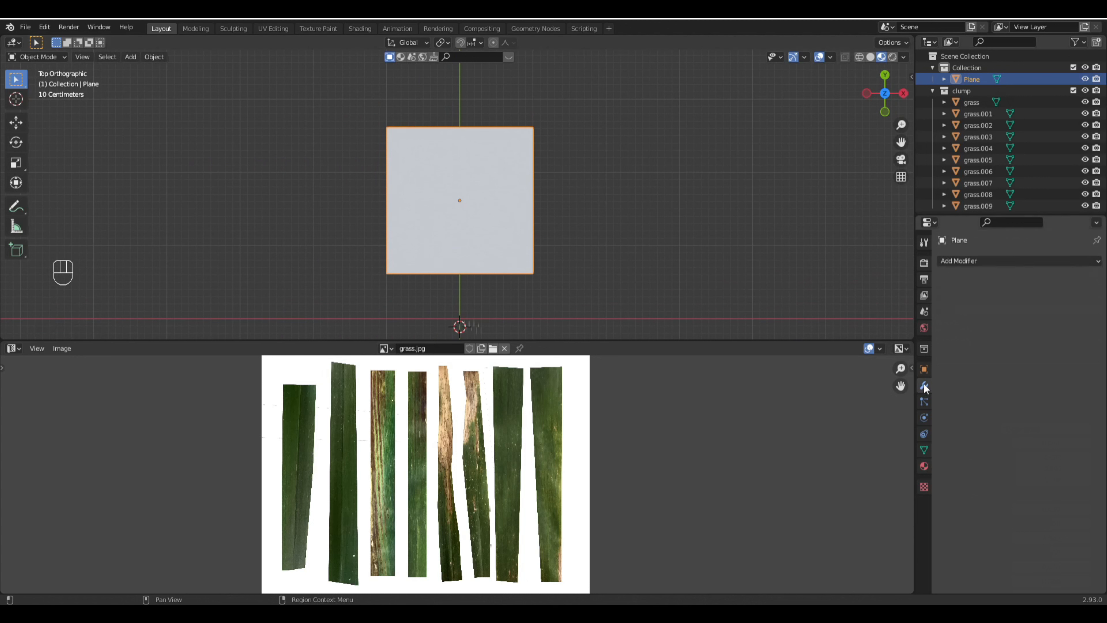
left_click(981, 262)
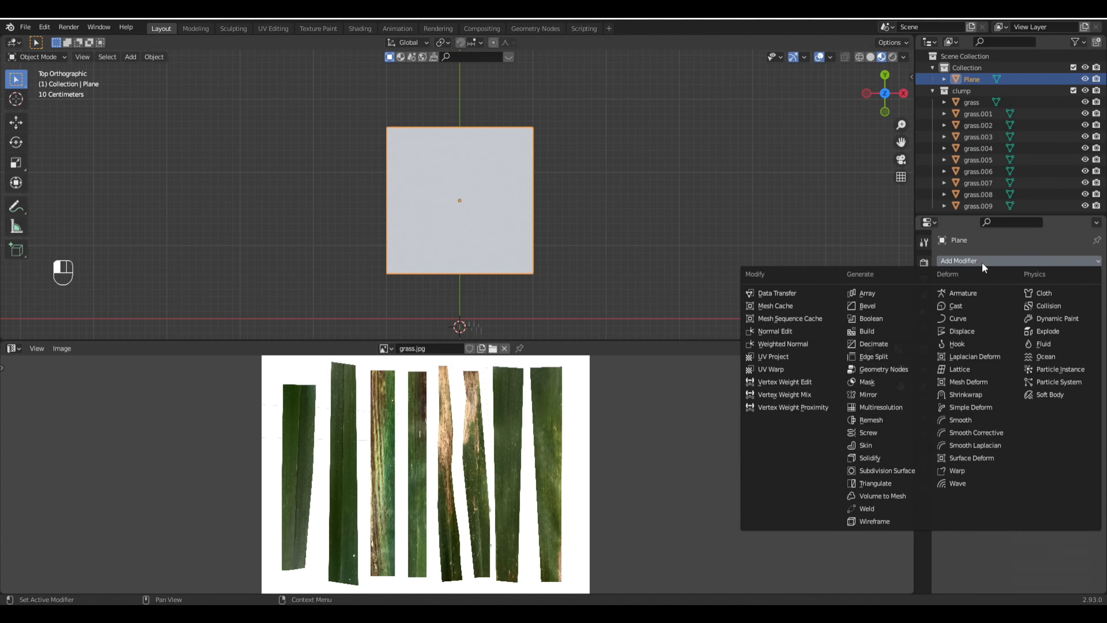
left_click(876, 292)
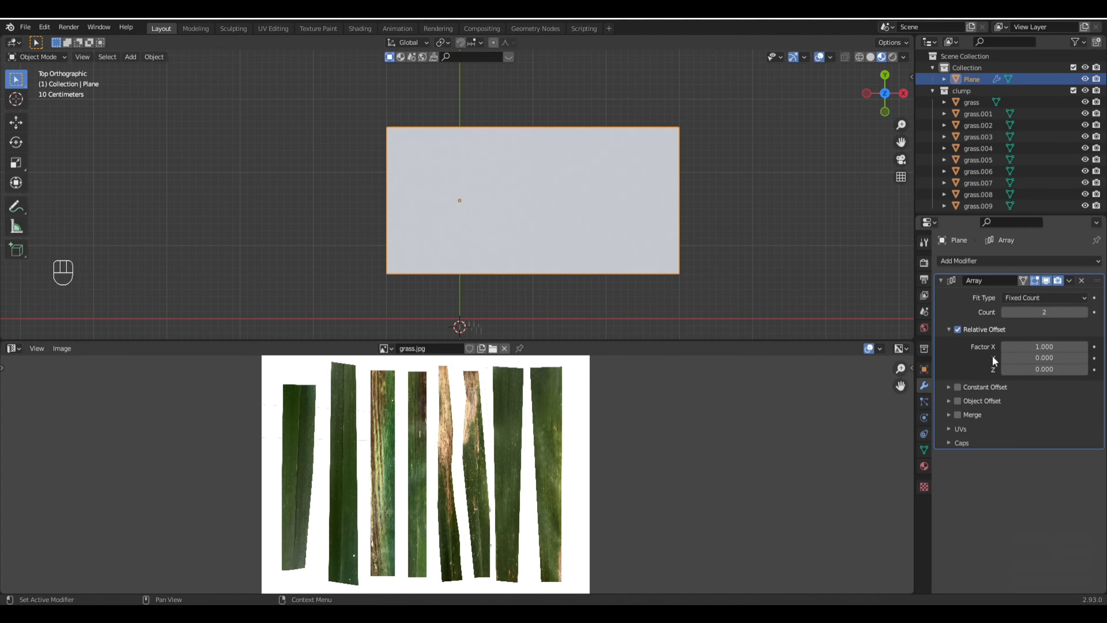
left_click(1038, 347)
type("2.5")
key("Return")
Step: Raise the plane's Array count to 5 so five spaced squares form a row
scroll(743, 201, "down", 3)
middle_click_drag(743, 203, 547, 206, "shift")
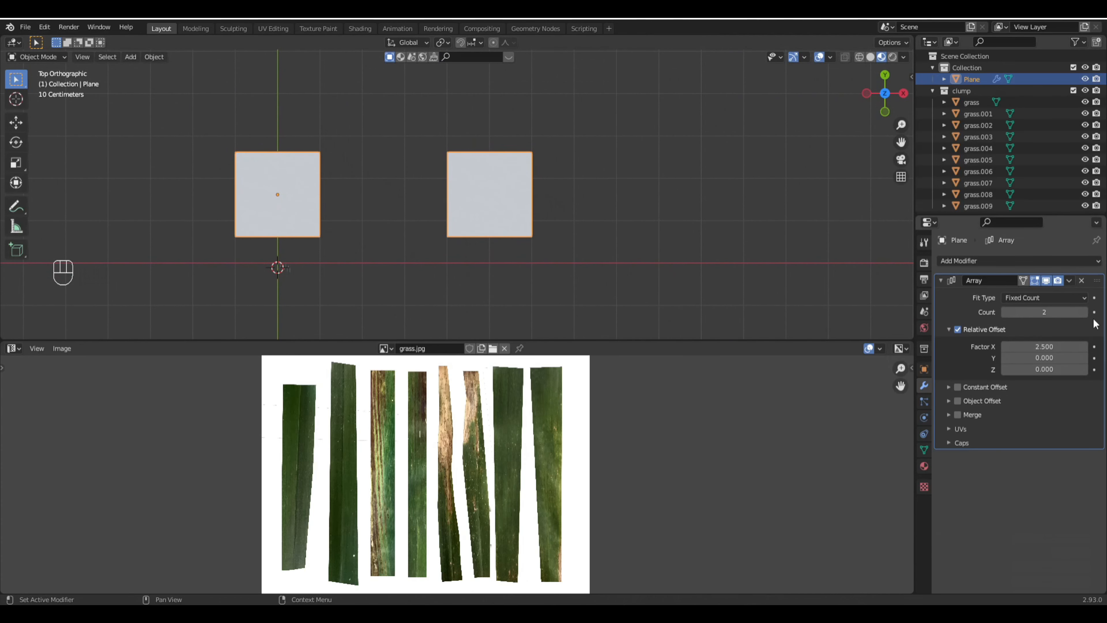
left_click(1084, 312)
left_click(1084, 312)
left_click(1084, 312)
scroll(638, 293, "down", 3)
scroll(639, 290, "down", 2)
scroll(671, 278, "up", 1)
middle_click_drag(685, 234, 625, 233, "shift")
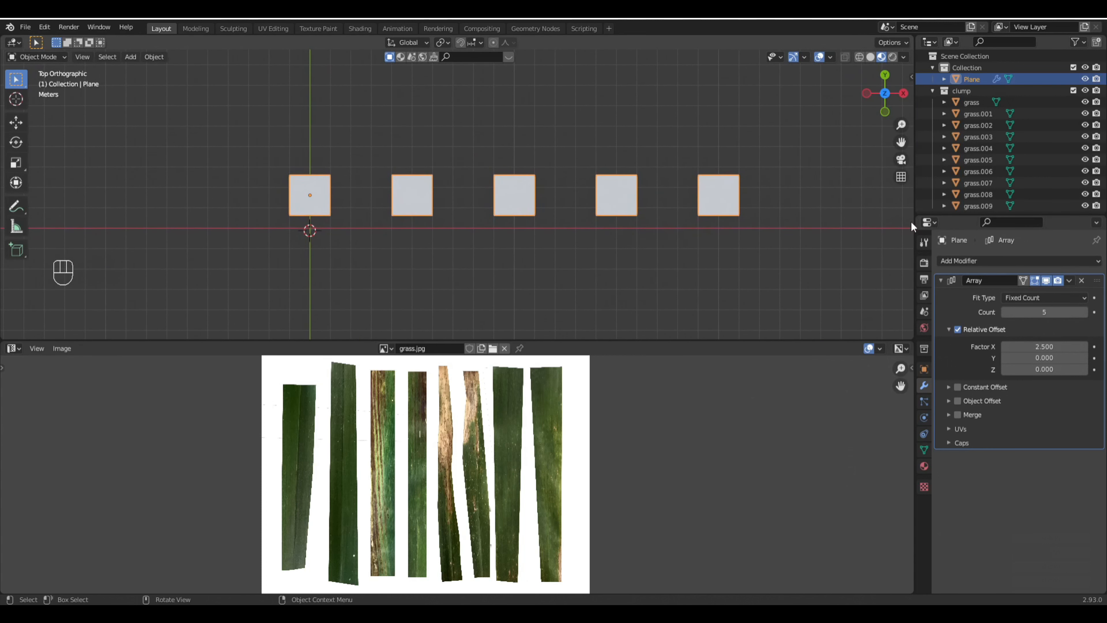
Step: Add a second Array modifier to the plane and set its relative offset Factor X to 0
middle_click_drag(322, 216, 424, 221, "shift")
scroll(492, 226, "up", 2)
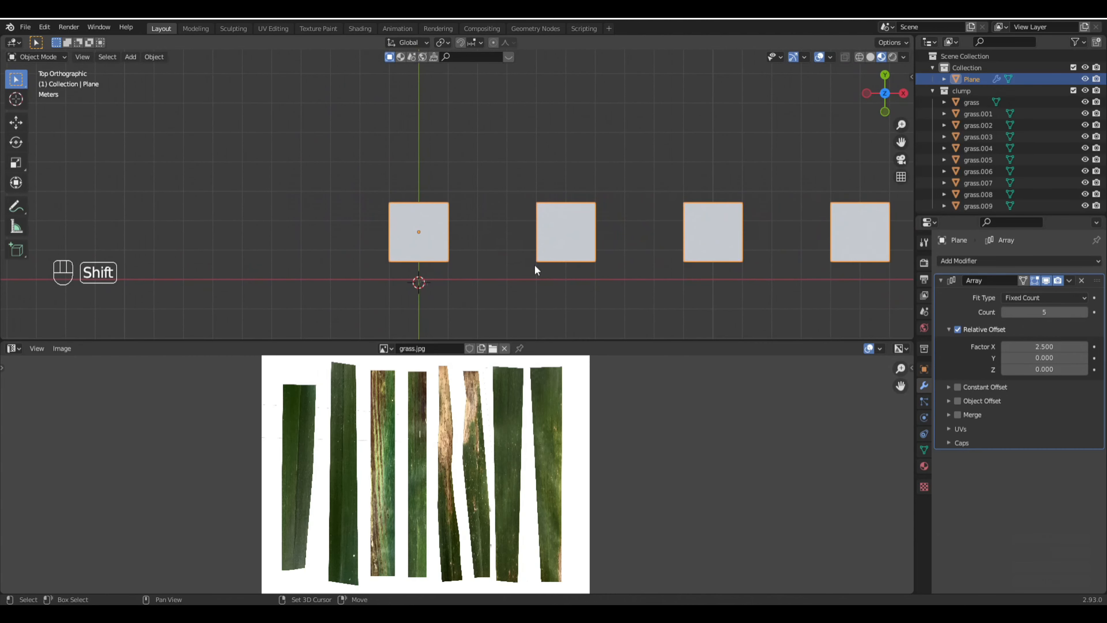
middle_click_drag(535, 264, 445, 226, "shift")
scroll(445, 226, "down", 3)
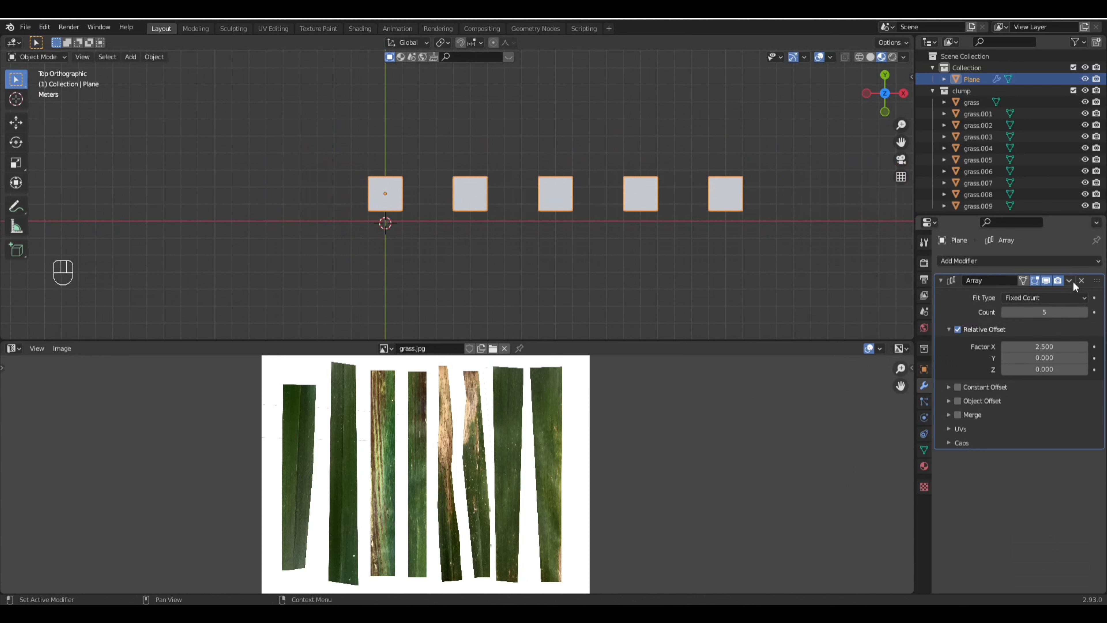
left_click(1060, 260)
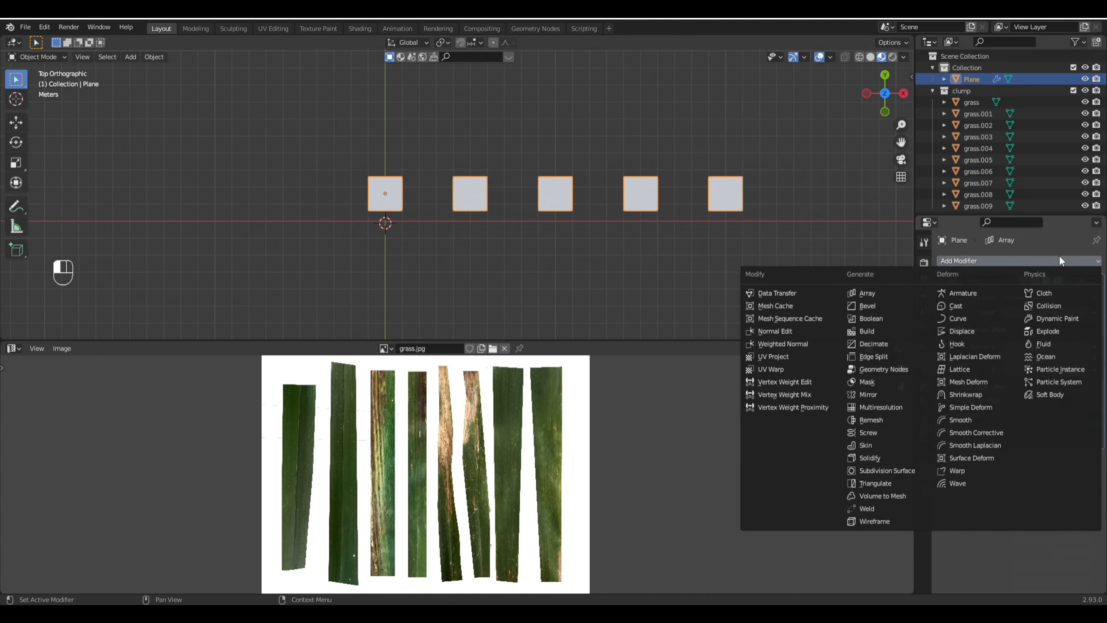
left_click(883, 293)
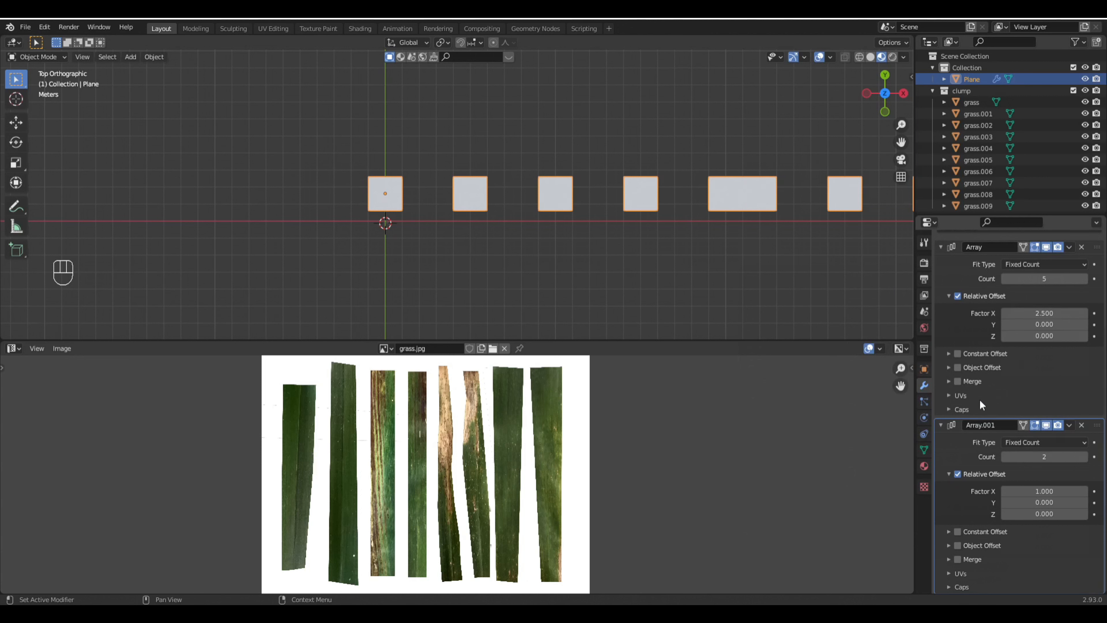
left_click(1037, 491)
type("0")
key("Return")
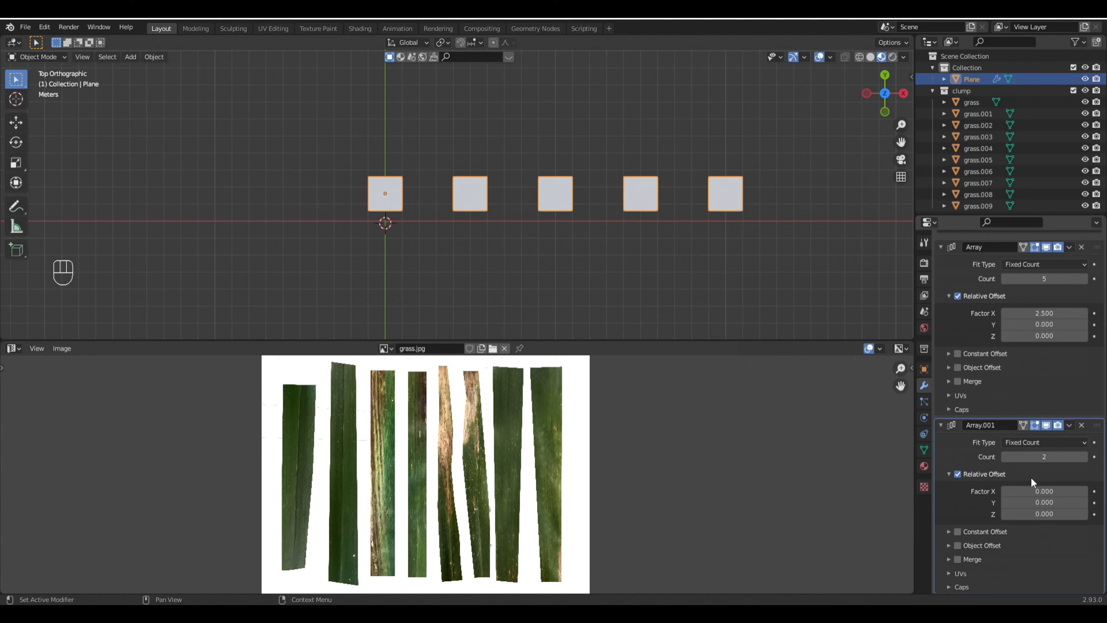
Step: Set the second Array's relative offset Factor Y to 2.5 and its Count to 3 to form three rows
left_click(1031, 501)
type("2.5")
key("Return")
scroll(491, 165, "up", 2)
middle_click_drag(532, 188, 529, 210, "shift")
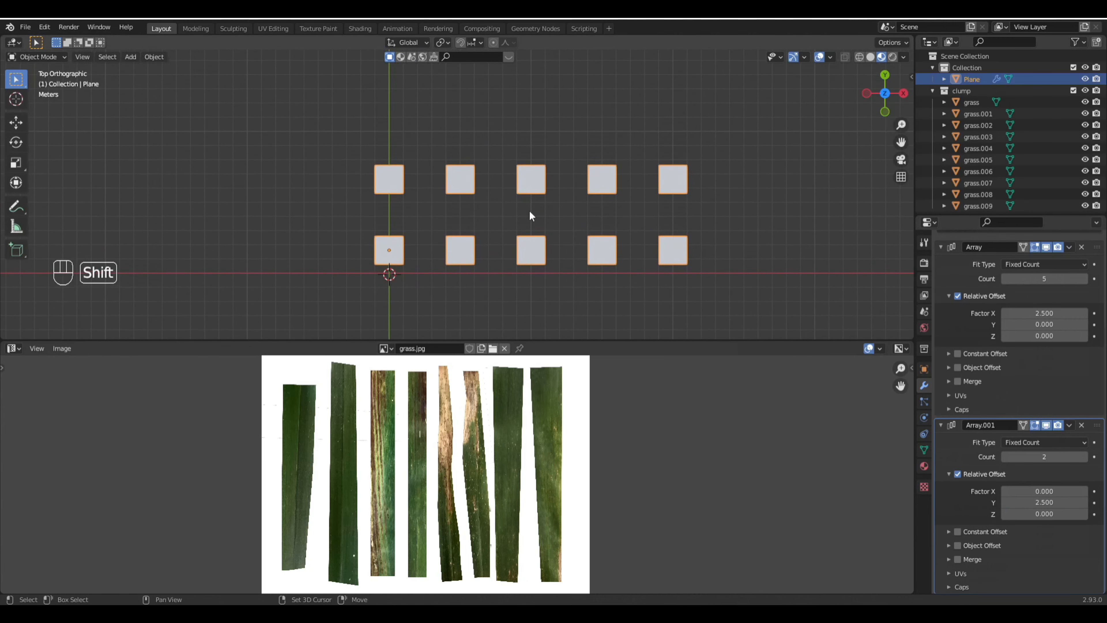
left_click(1084, 457)
scroll(526, 192, "down", 2)
scroll(526, 191, "up", 2)
Step: Subdivide the original plane's mesh in Edit Mode and open the operation's Number of Cuts value for editing
middle_click_drag(455, 153, 542, 194, "shift")
scroll(460, 179, "up", 3)
key("Tab")
scroll(507, 205, "down", 4)
scroll(527, 180, "up", 3)
scroll(542, 194, "up", 1)
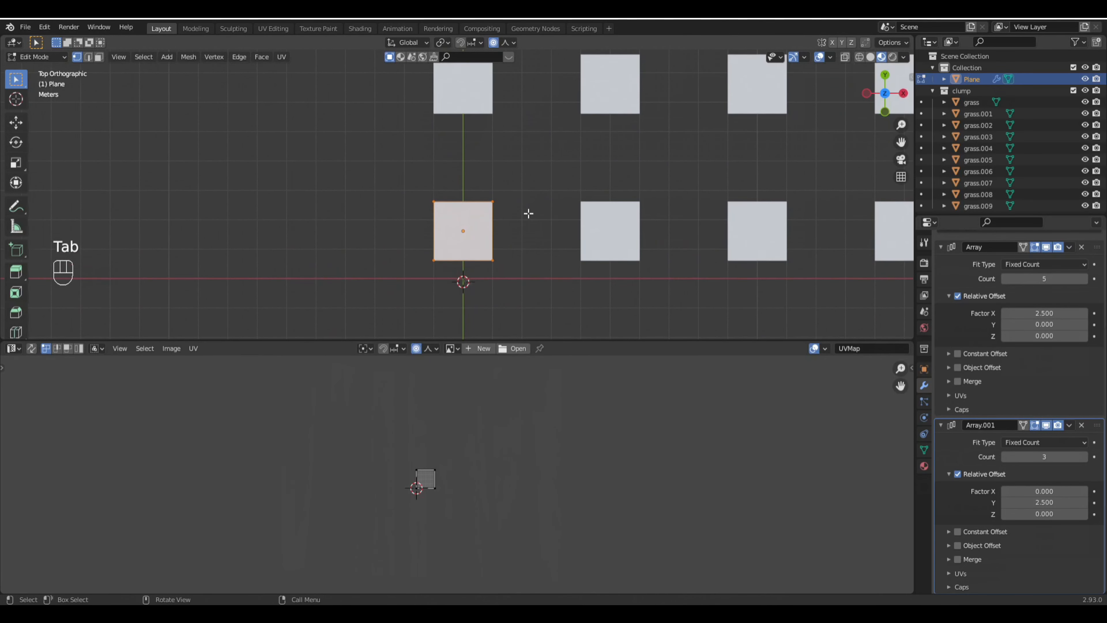
right_click(464, 223)
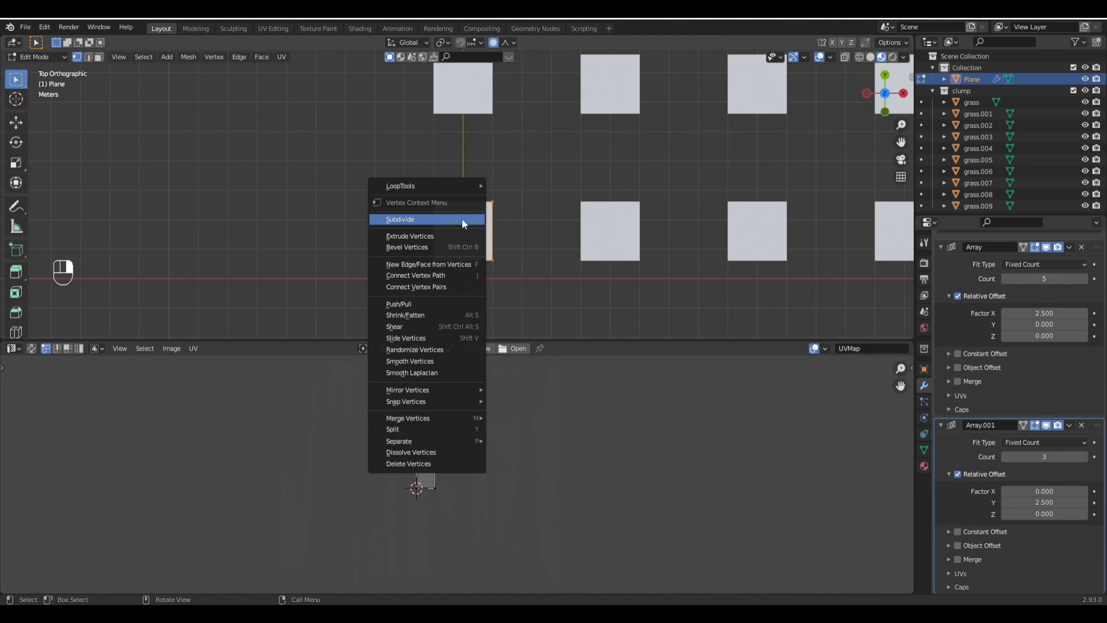
left_click(462, 220)
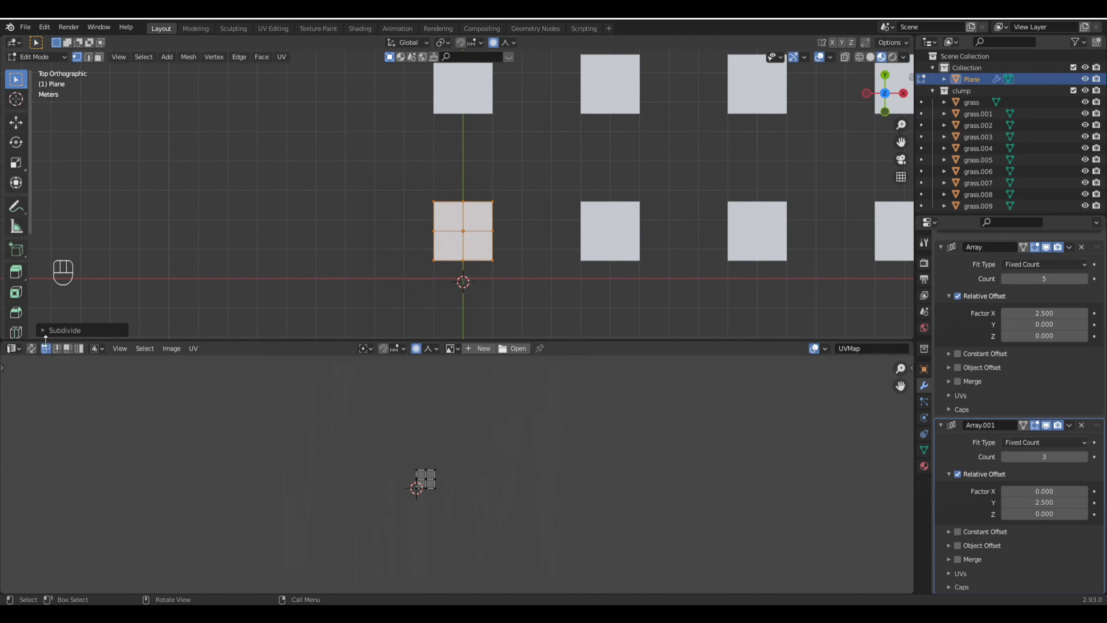
left_click(43, 331)
left_click(152, 254)
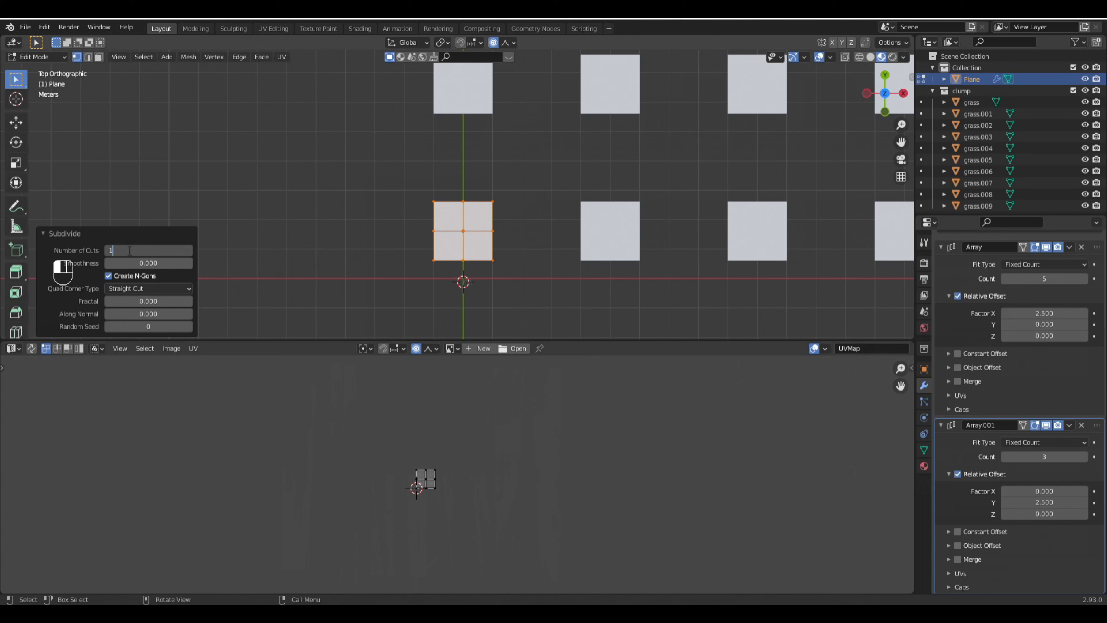
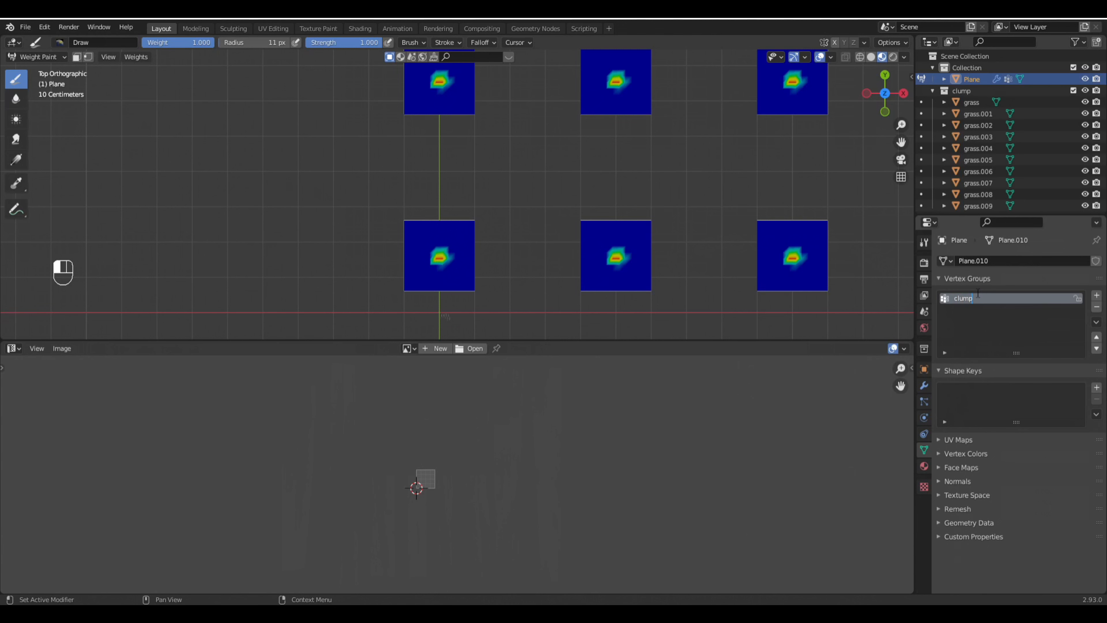
Step: Confirm clump as the name of the plane's vertex group and return to Object Mode
left_click(992, 335)
scroll(453, 236, "down", 2)
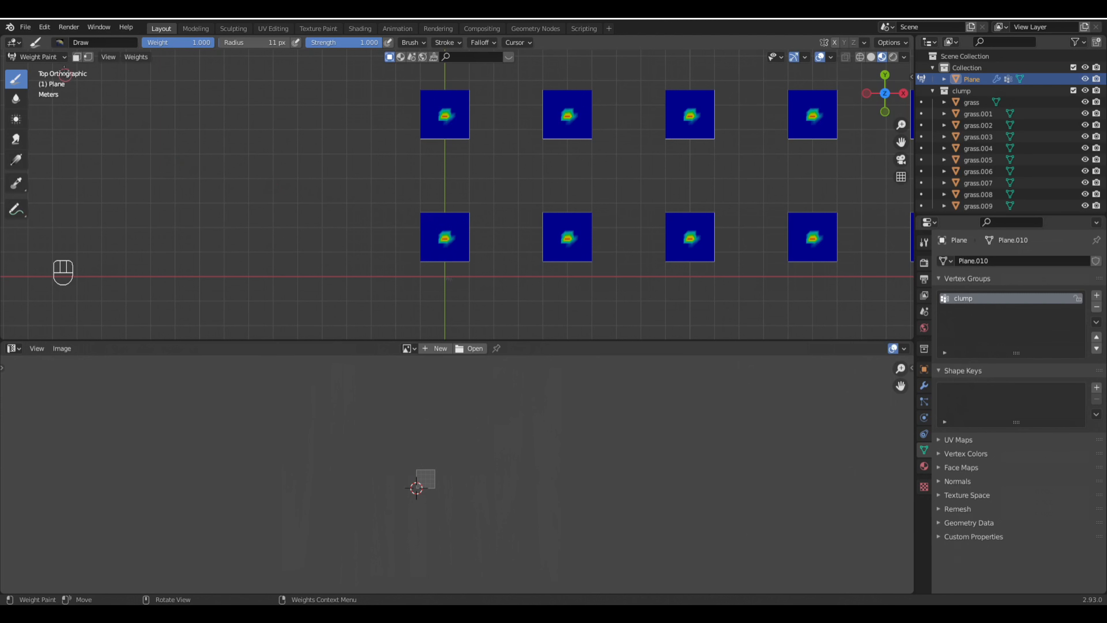
left_click(63, 57)
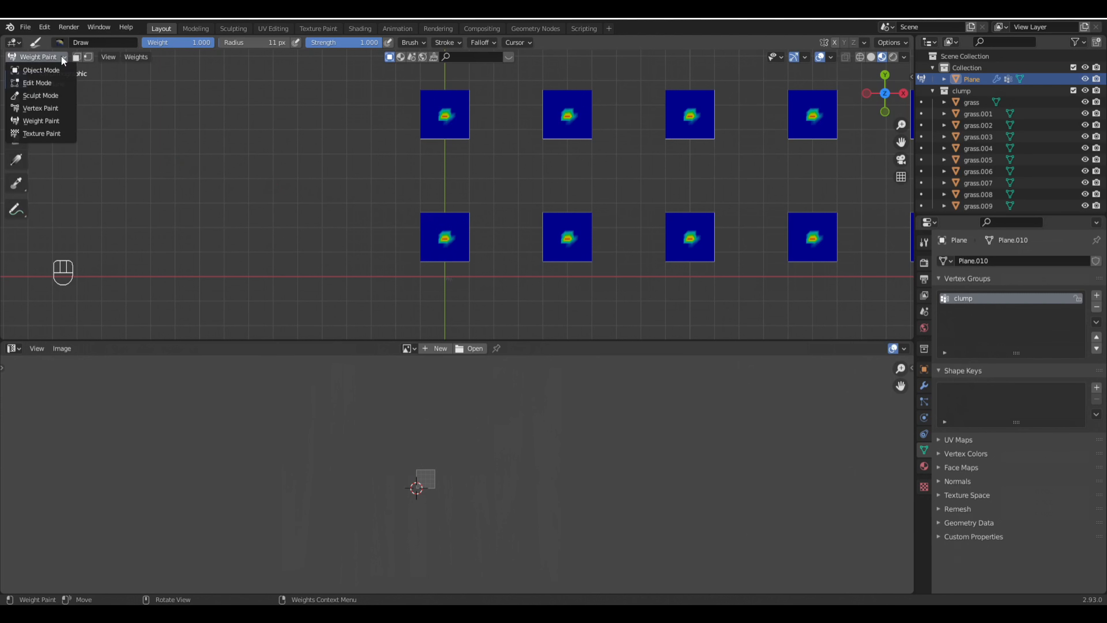
left_click(45, 70)
Step: Apply both Array modifiers on the plane, first the row array and then the column array
scroll(663, 220, "down", 2)
scroll(666, 169, "down", 1)
middle_click_drag(656, 154, 613, 200, "shift")
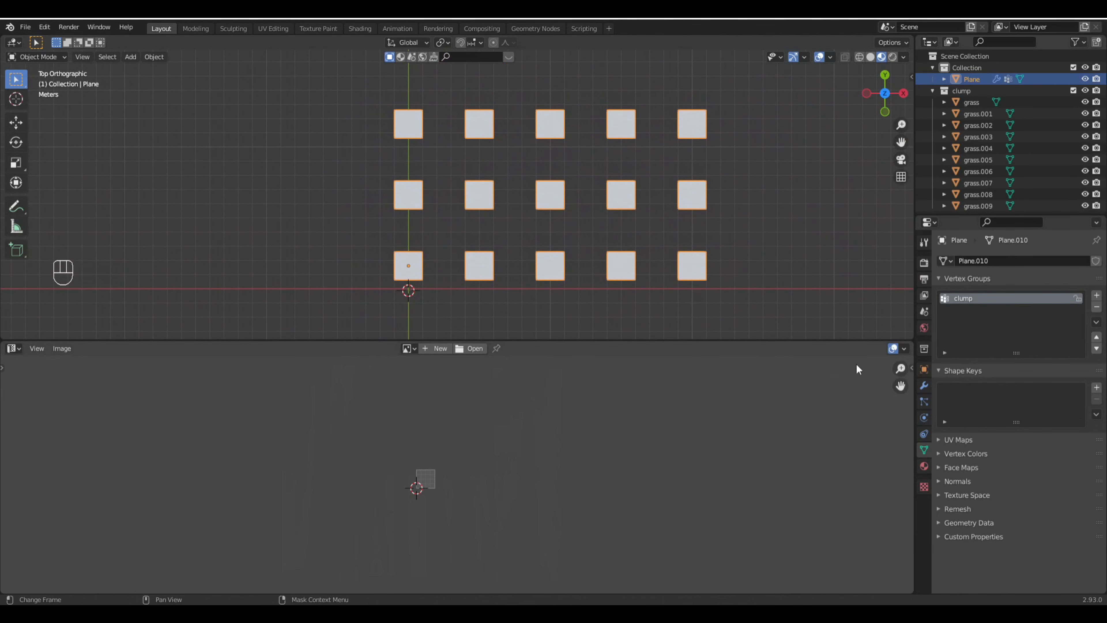
left_click(923, 386)
left_click(1069, 281)
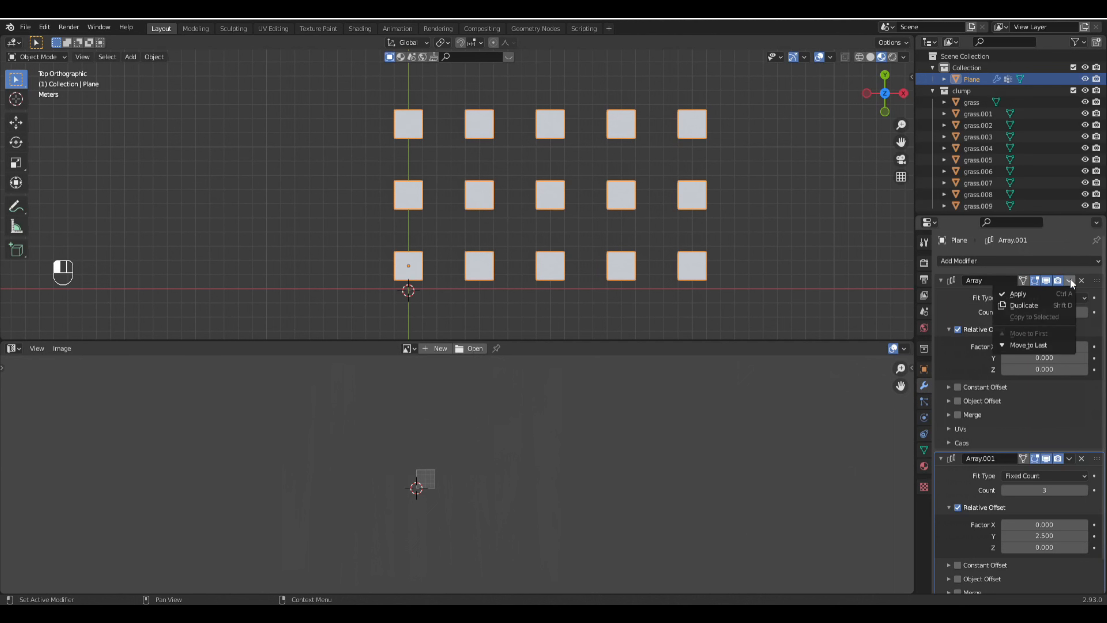
left_click(1029, 291)
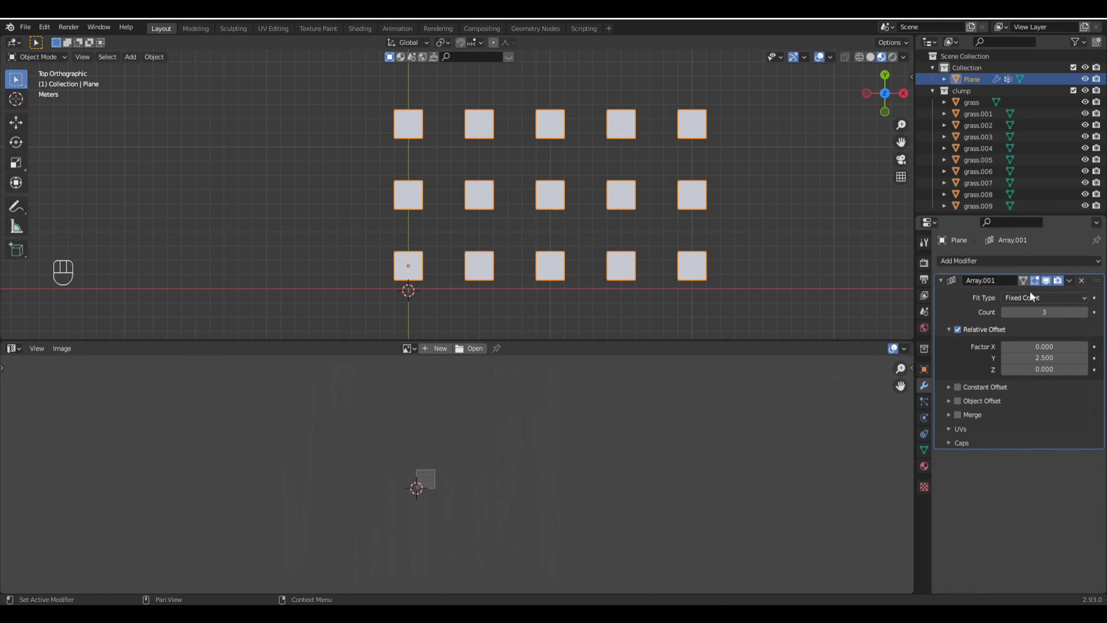
left_click(1069, 280)
left_click(1052, 293)
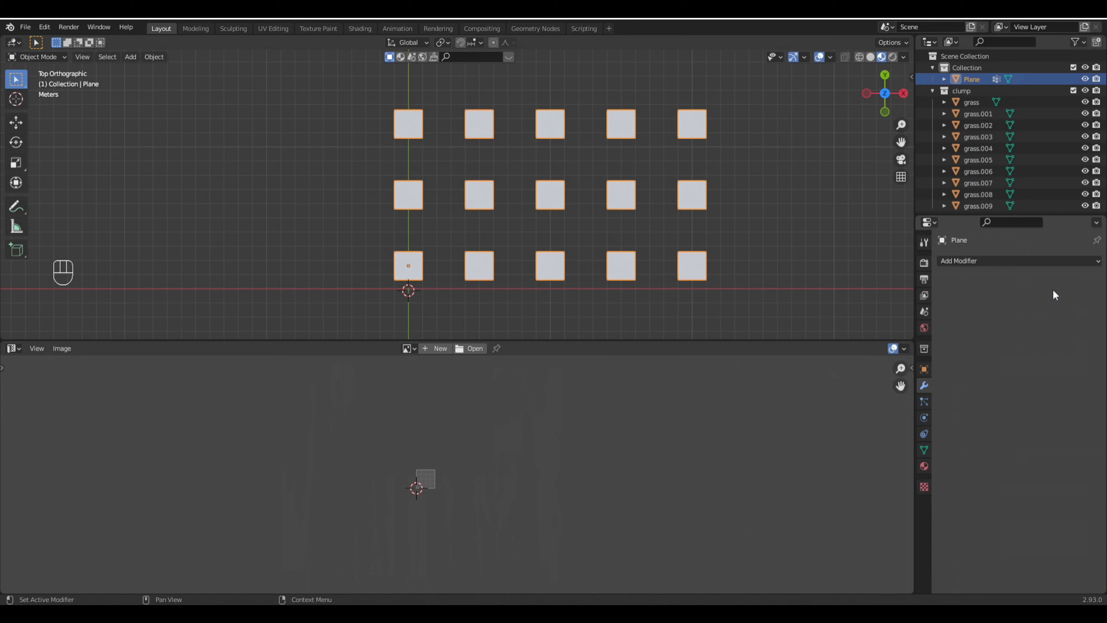
Step: Add a particle system to the applied grid of planes in top view
middle_click_drag(471, 228, 467, 203)
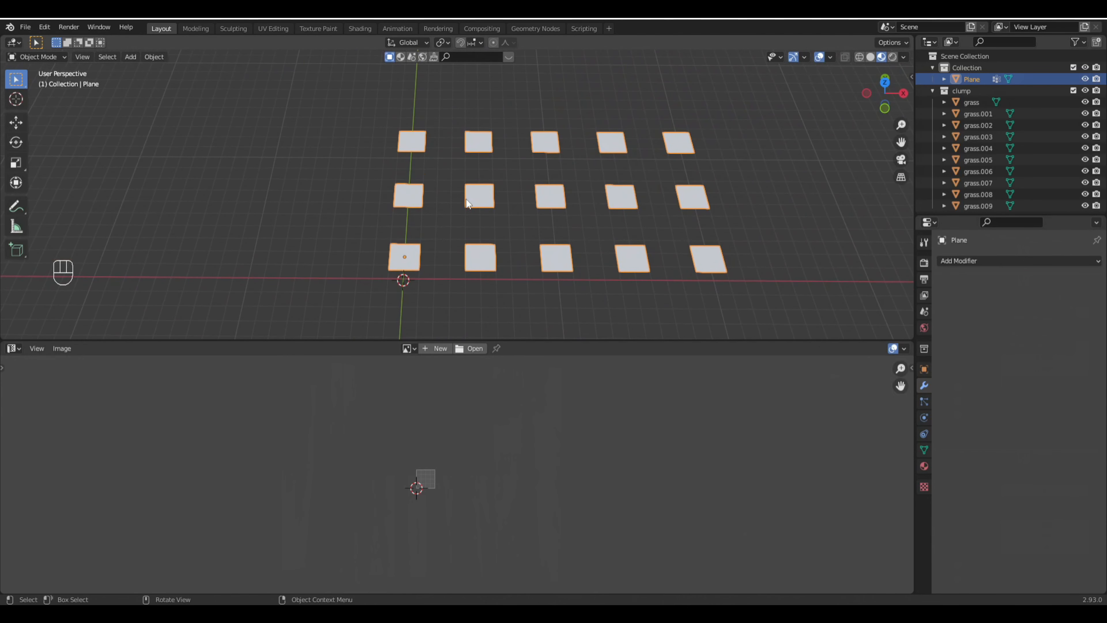
key("KP_7")
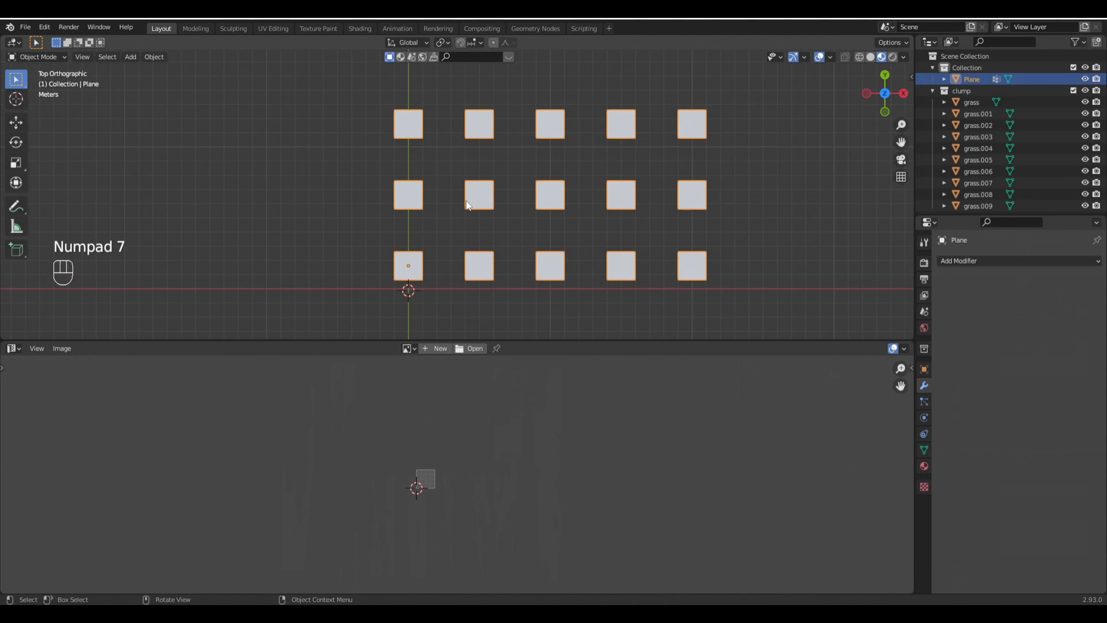
scroll(467, 201, "down", 2)
middle_click_drag(557, 193, 507, 203, "shift")
scroll(511, 205, "up", 1)
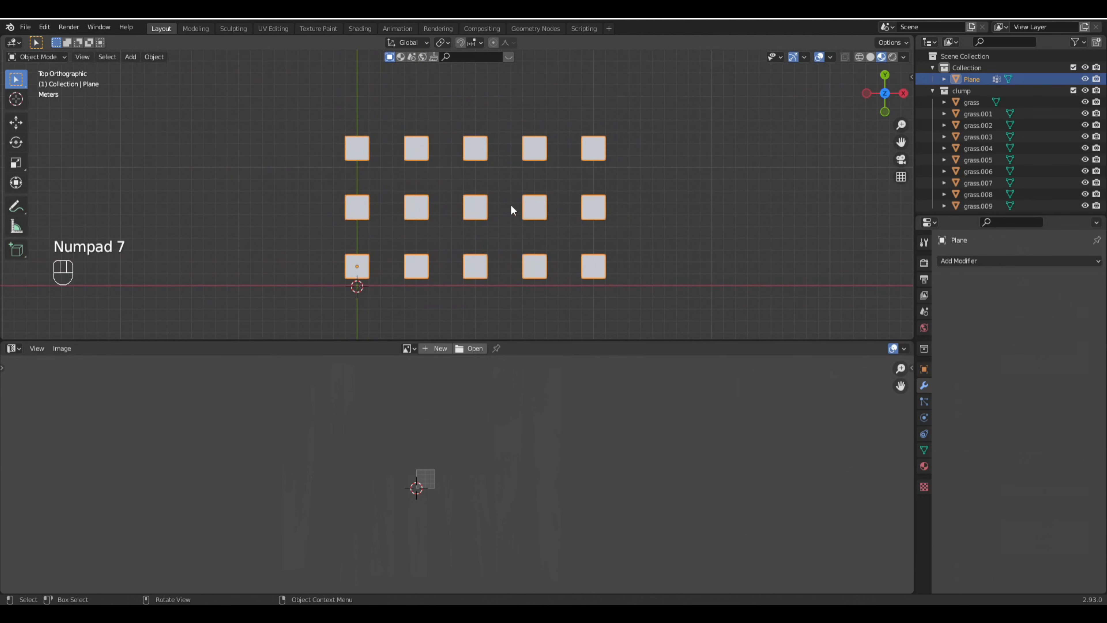
left_click(924, 403)
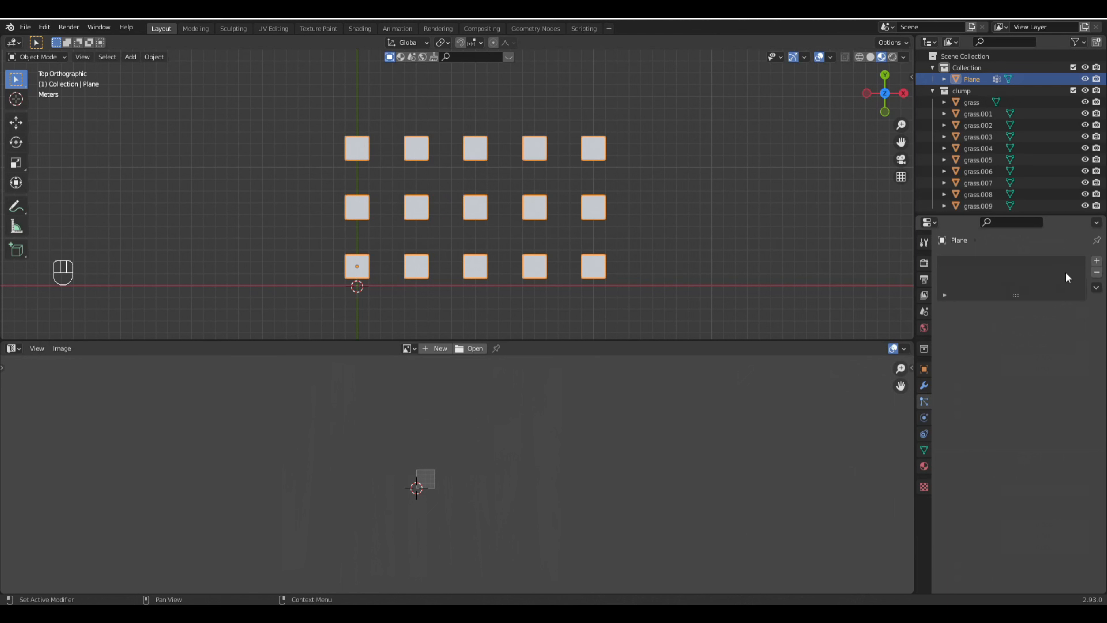
left_click(1097, 263)
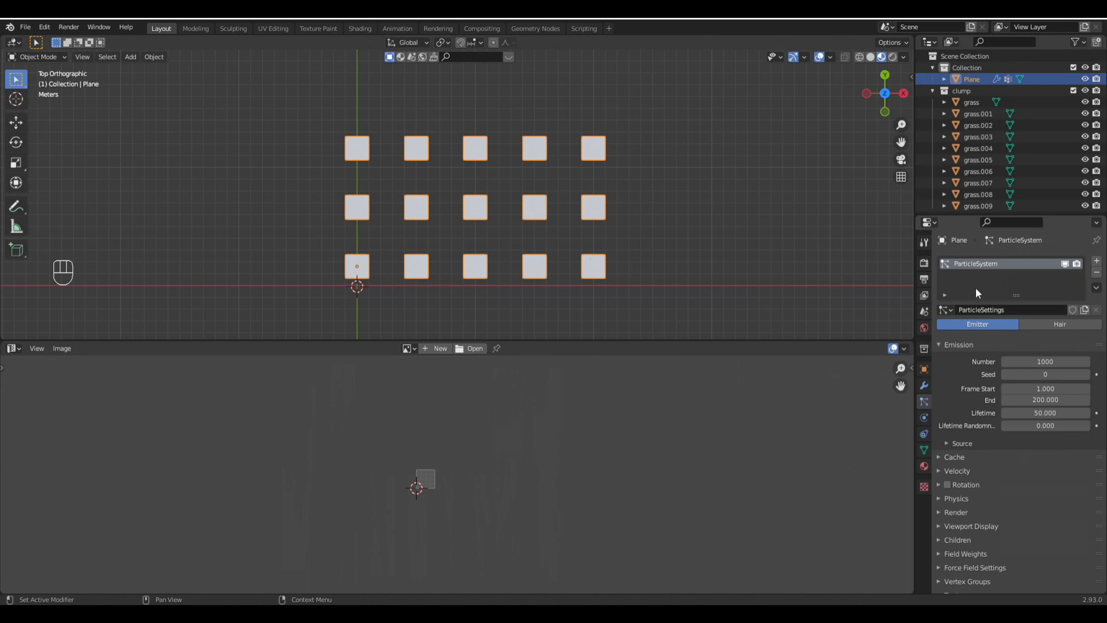
Step: Name both the particle system and its settings clump, and switch the system type to Hair
type("cl")
key("Return")
left_click(1005, 308)
type("c")
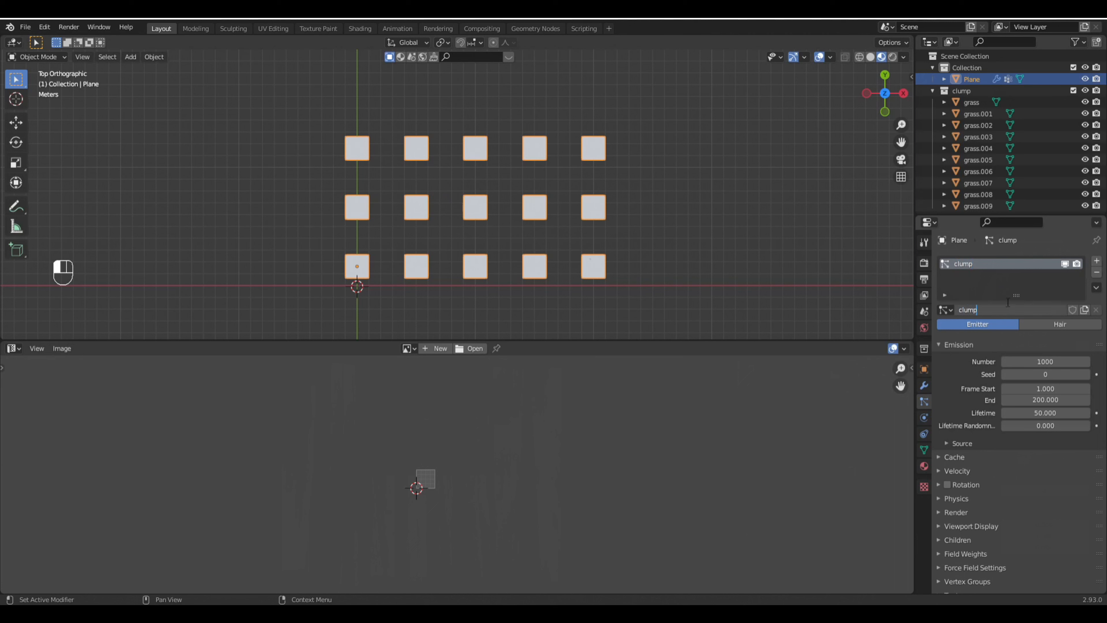
key("Return")
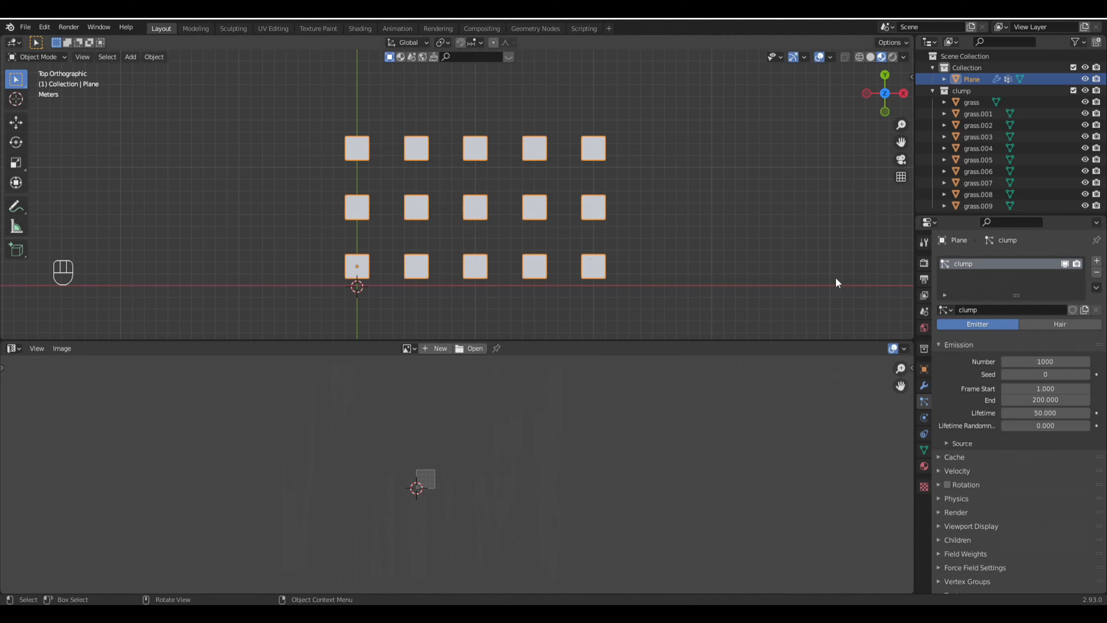
left_click(1065, 326)
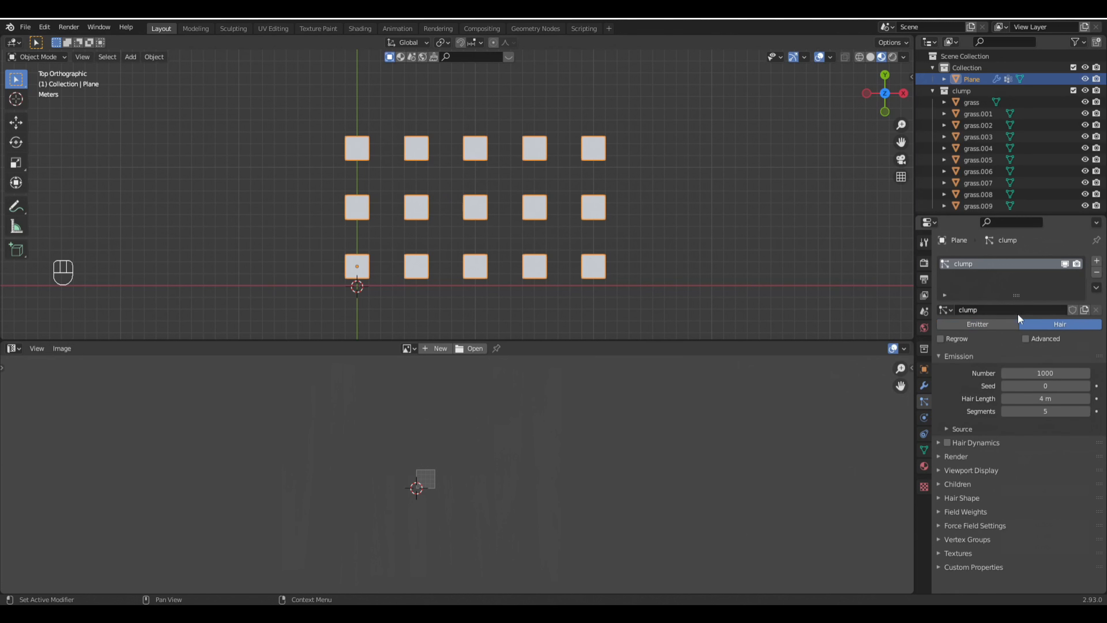
Step: Enable the advanced settings of the clump hair particle system and set its emission distribution to Random
left_click(1025, 339)
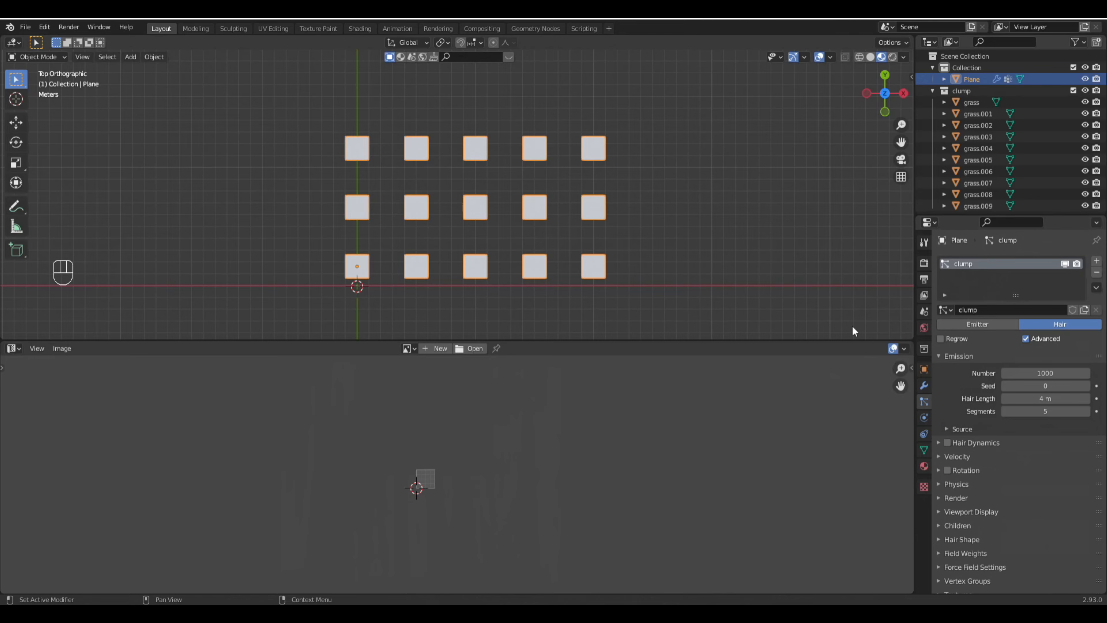
scroll(507, 258, "up", 4)
middle_click_drag(507, 257, 531, 213)
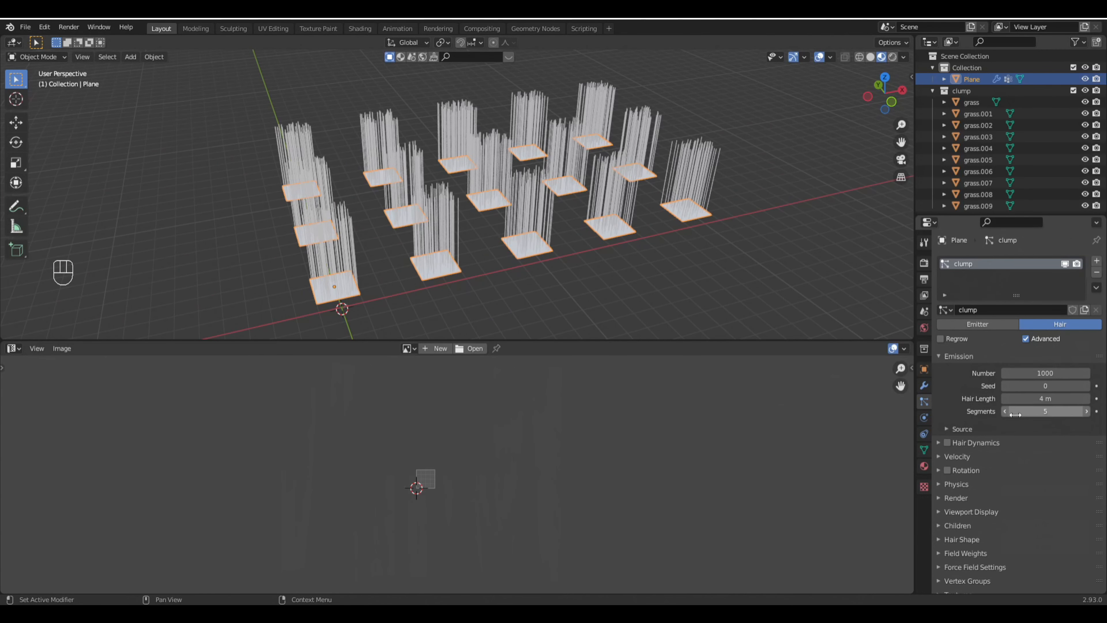
scroll(1014, 430, "down", 1)
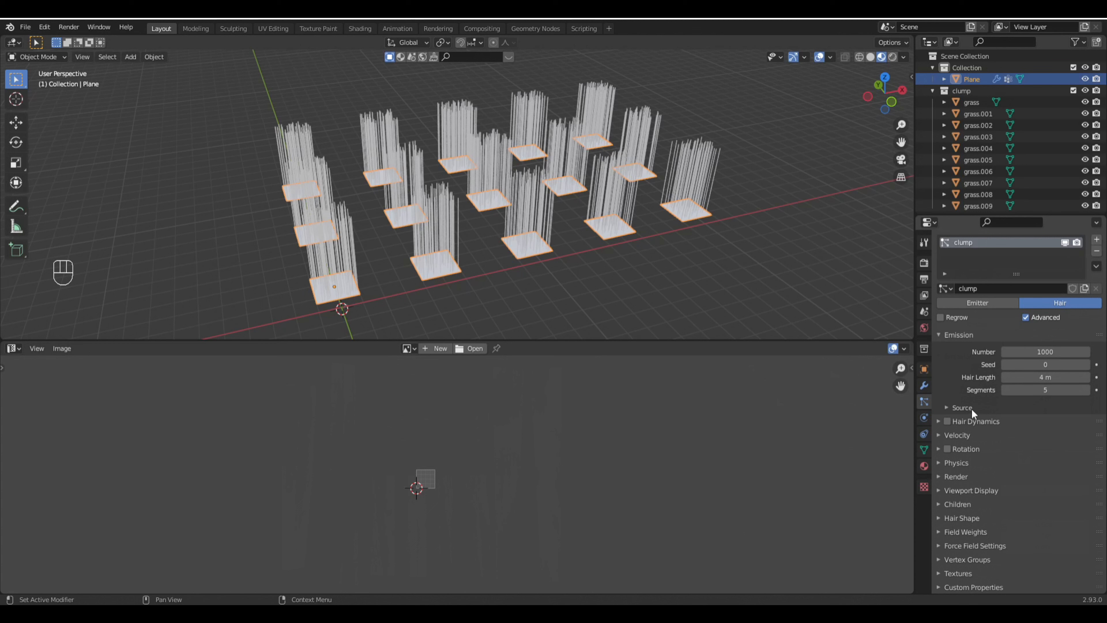
left_click(964, 407)
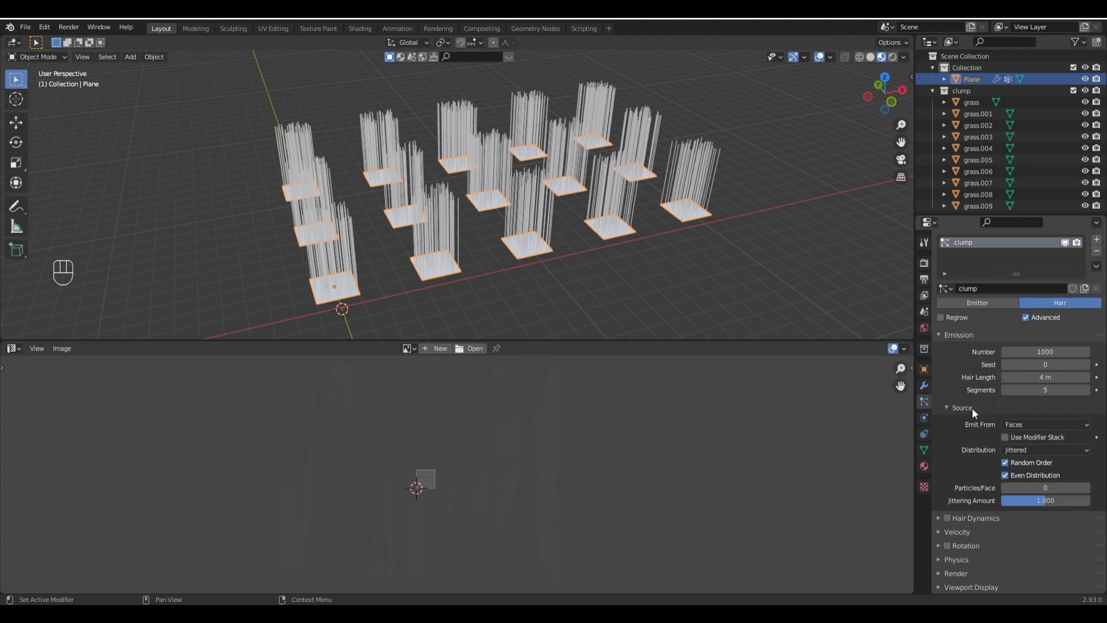
left_click(1025, 449)
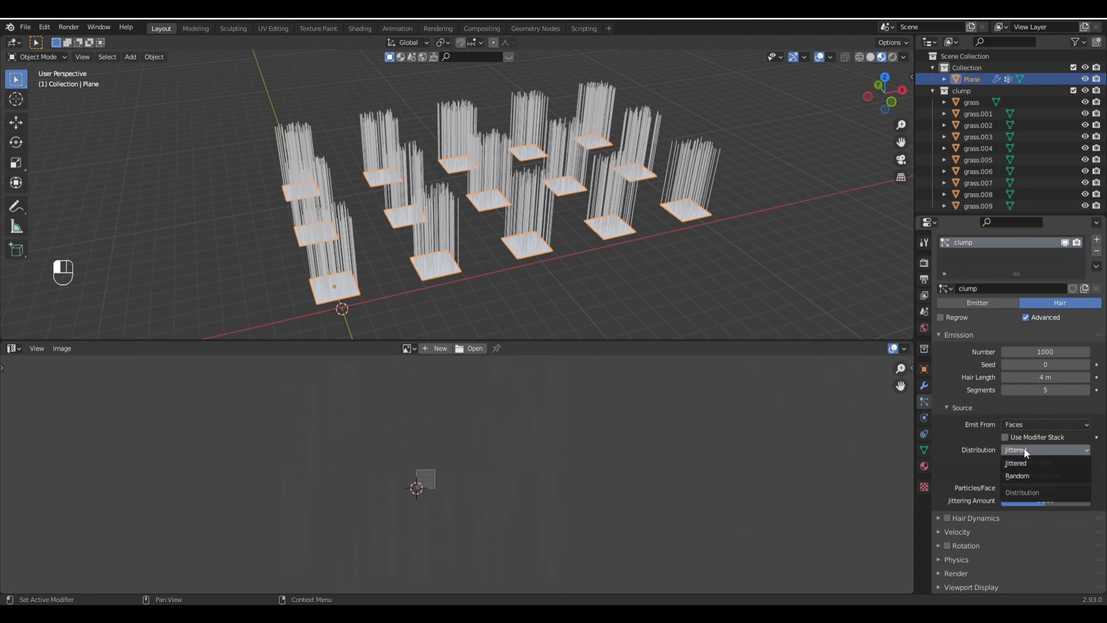
left_click(1025, 476)
middle_click_drag(599, 216, 758, 334)
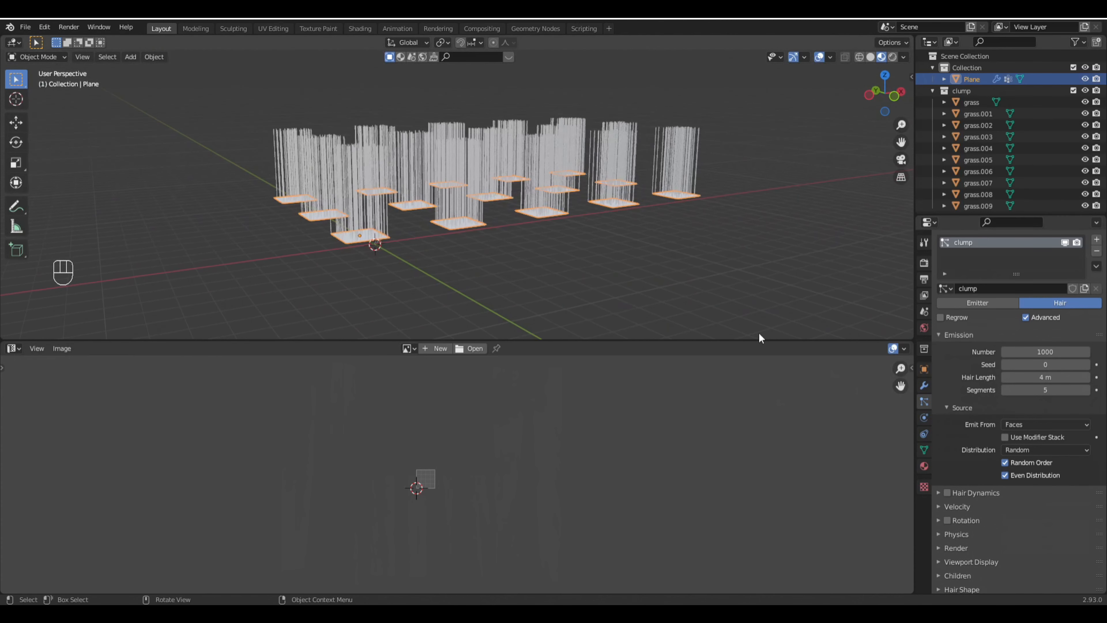
Step: Assign the clump vertex group to the particle system's density
scroll(1070, 418, "down", 4)
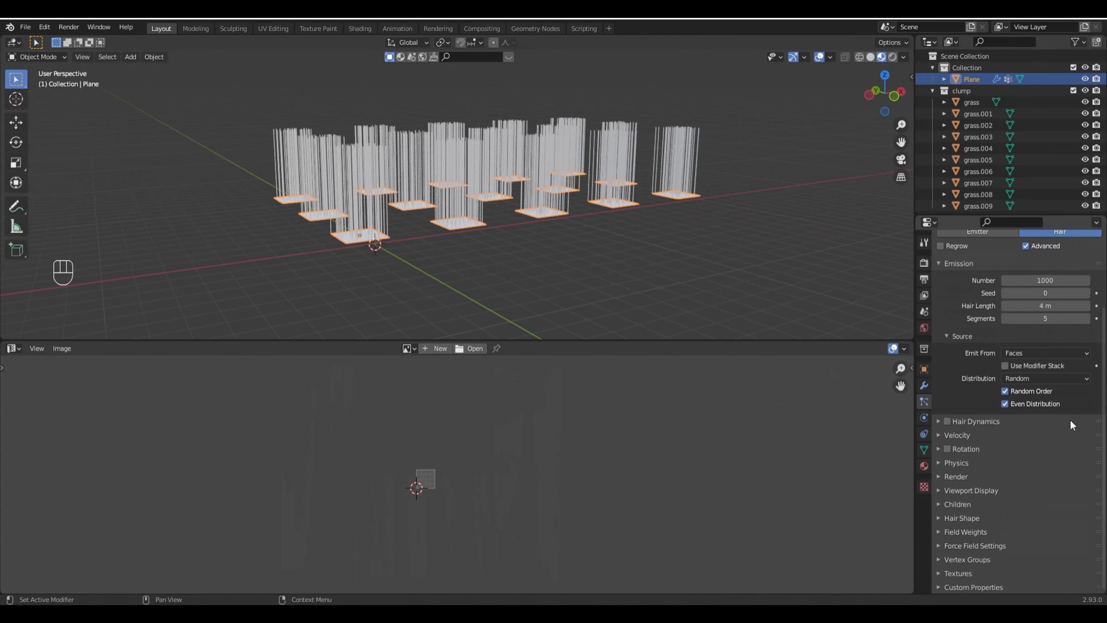
left_click(949, 559)
scroll(1010, 458, "down", 5)
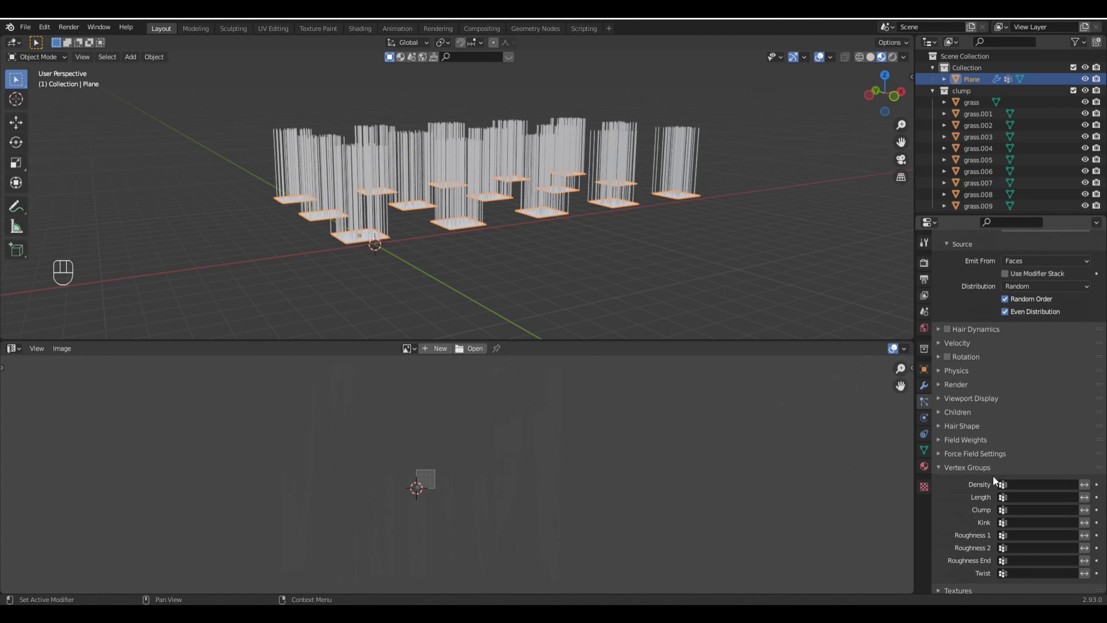
left_click(1009, 479)
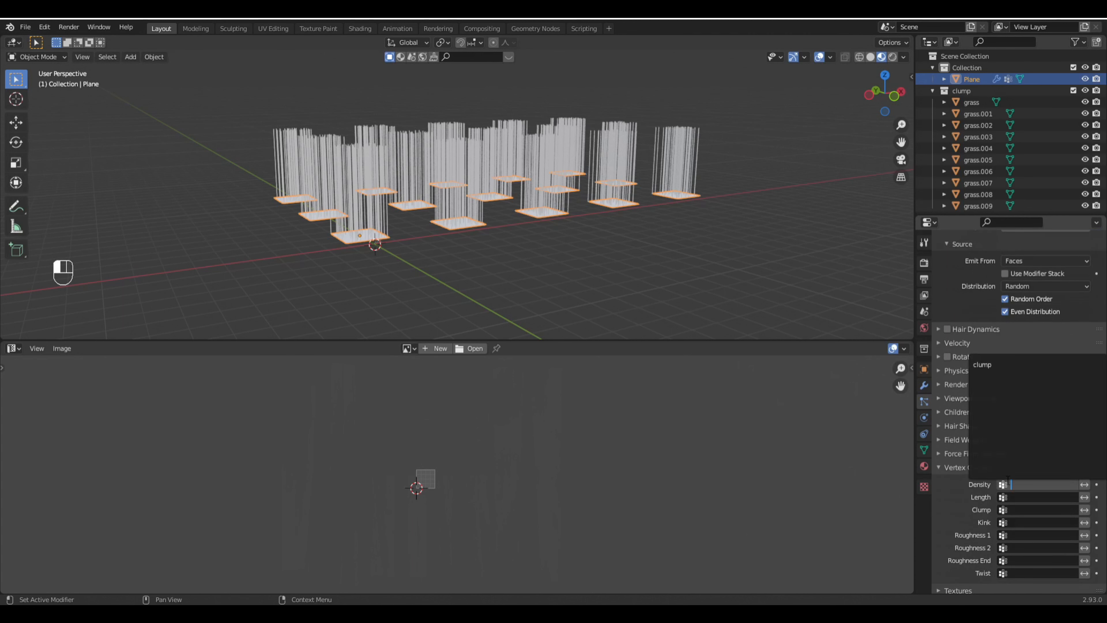
left_click(999, 366)
Step: Examine how the hairs are concentrated on the planes and compare them with the grass blades at the origin
middle_click_drag(509, 85, 489, 159)
middle_click_drag(499, 214, 501, 193, "shift")
scroll(506, 194, "up", 5)
middle_click_drag(613, 226, 581, 224)
scroll(576, 181, "down", 5)
scroll(566, 229, "down", 3)
scroll(582, 224, "up", 5)
scroll(581, 224, "up", 2)
middle_click_drag(666, 291, 533, 214, "shift")
scroll(570, 236, "up", 7)
middle_click_drag(587, 249, 567, 211)
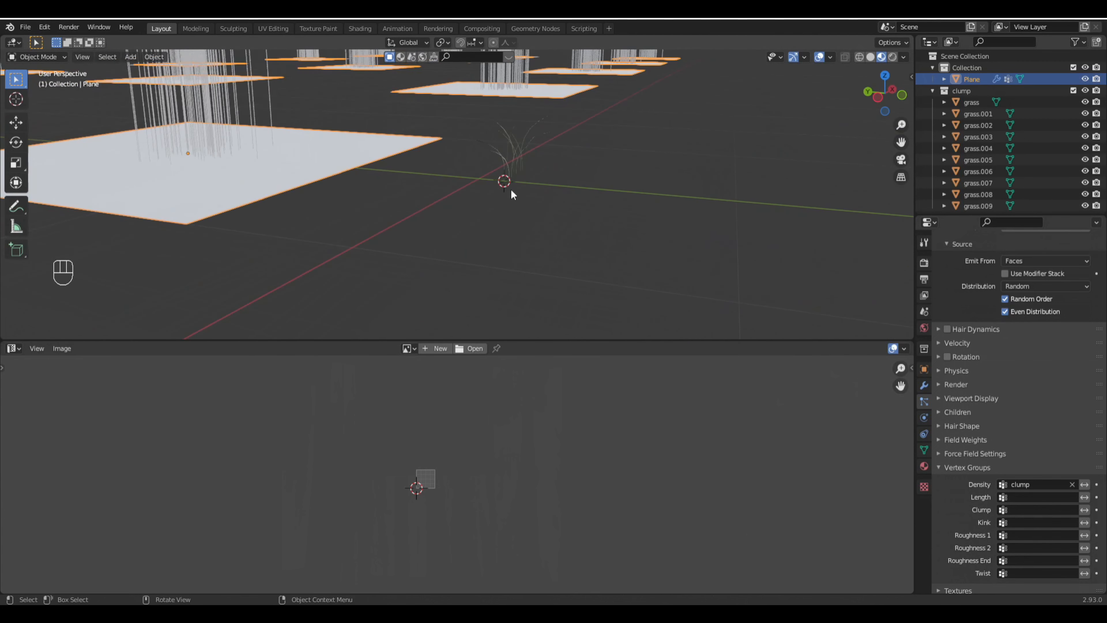
scroll(511, 188, "down", 3)
middle_click_drag(510, 181, 539, 277)
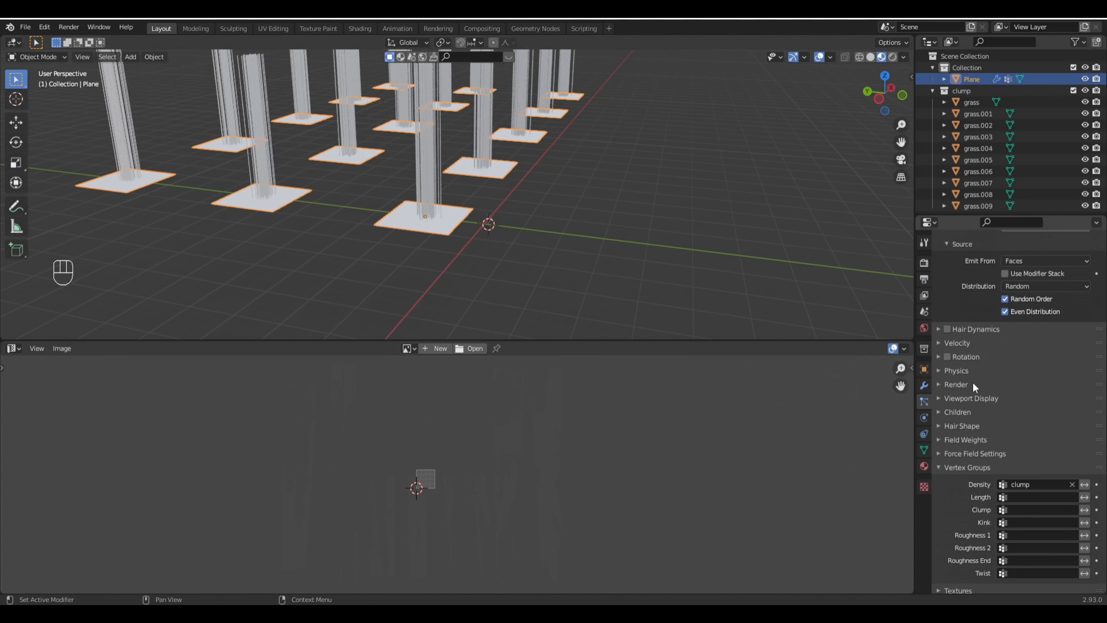
Step: Render the hair particles as a collection, using clump as the instance collection
left_click(956, 384)
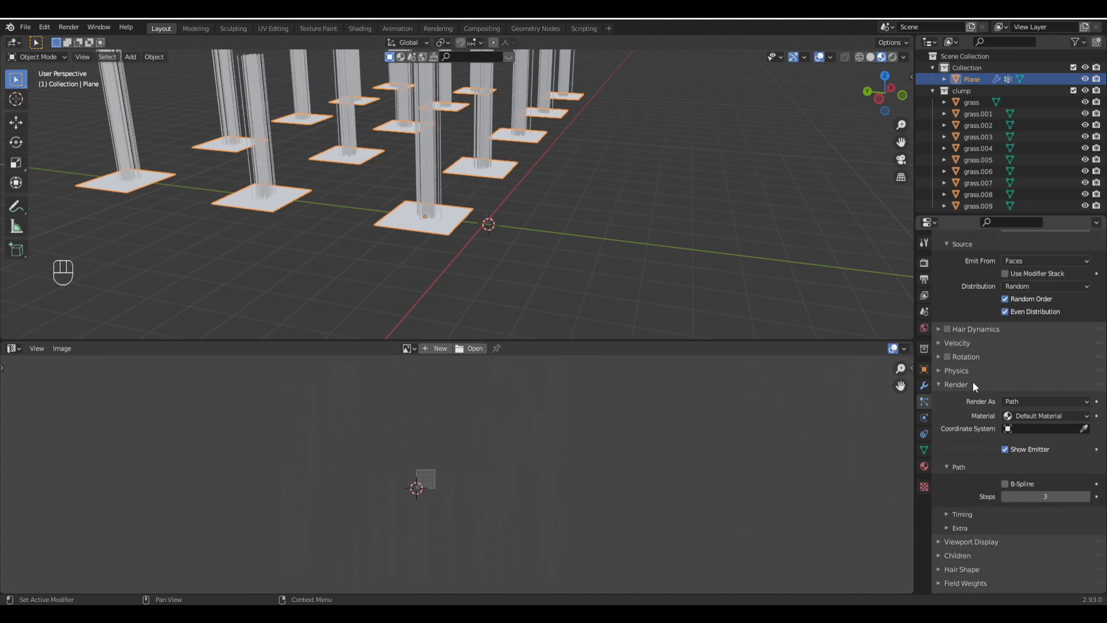
left_click(1024, 400)
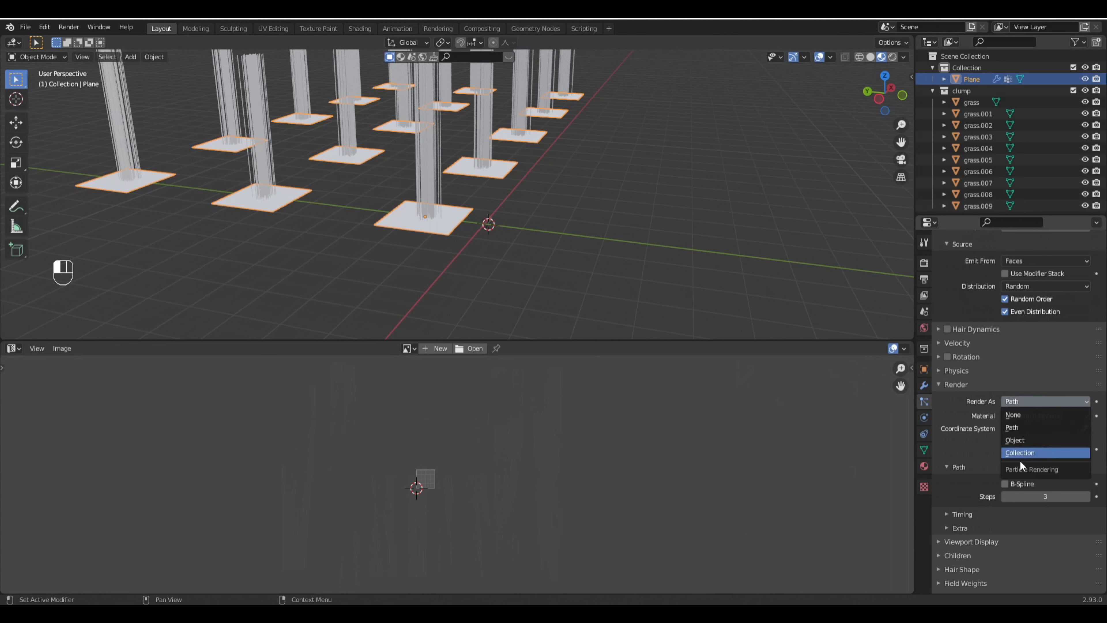
left_click(1015, 451)
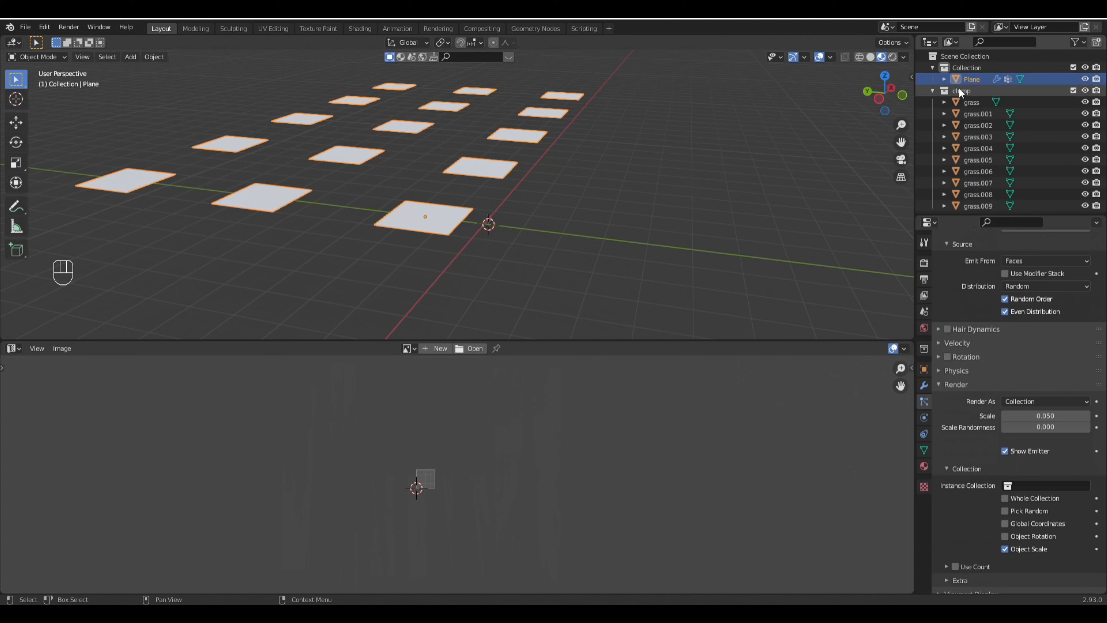
left_click(1020, 487)
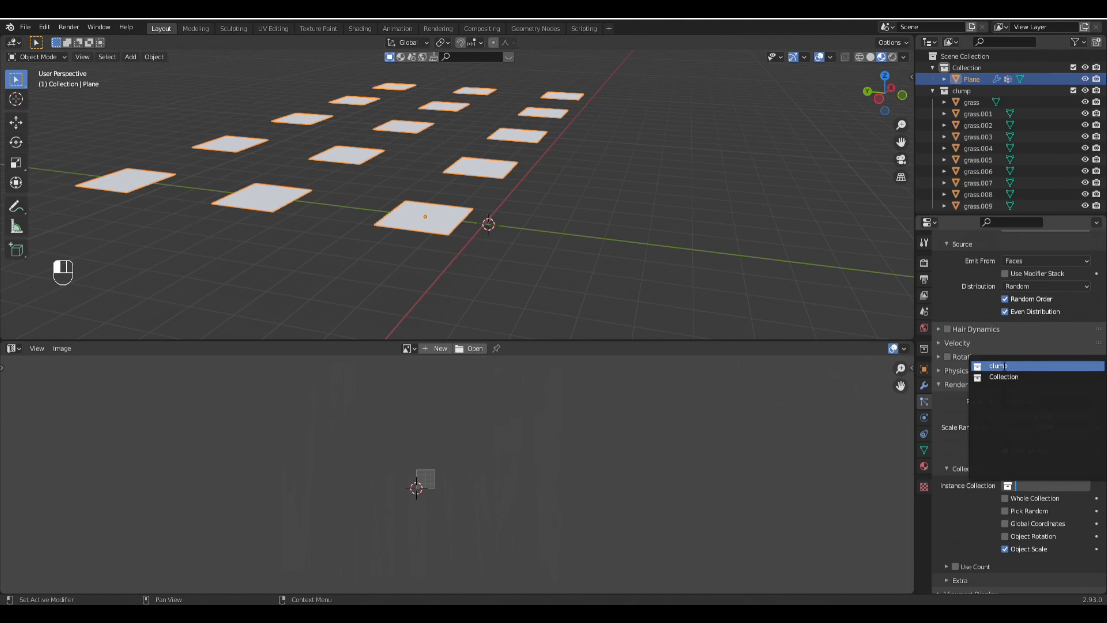
left_click(1003, 367)
Step: Set the render scale of the grass instances to 3.520 and check the clumps on the planes
scroll(468, 218, "up", 5)
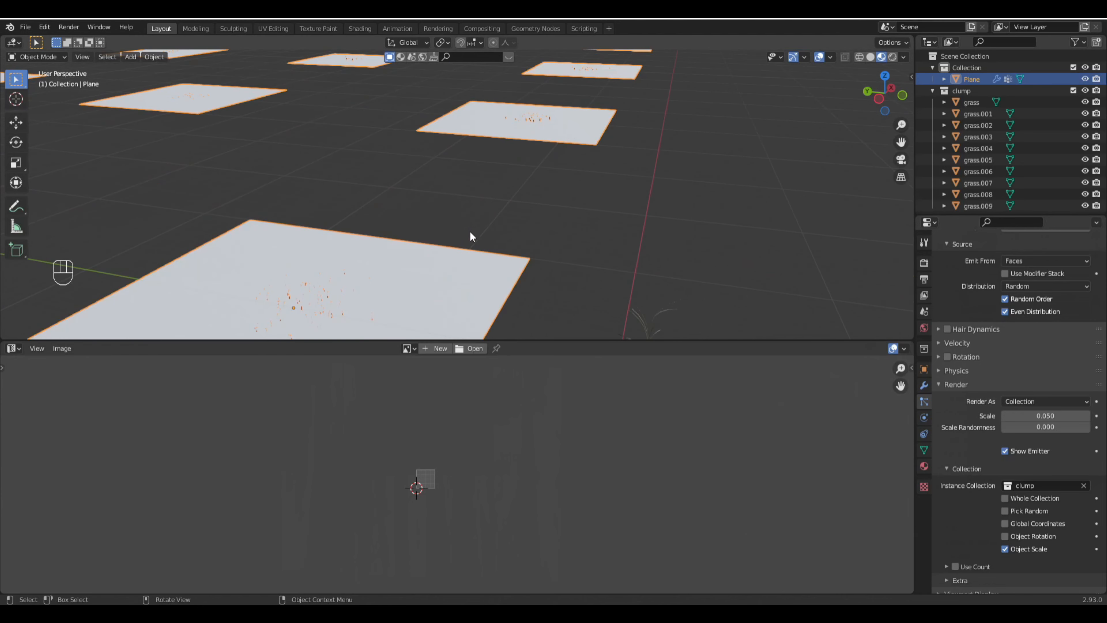
scroll(470, 231, "up", 3)
scroll(462, 197, "up", 4)
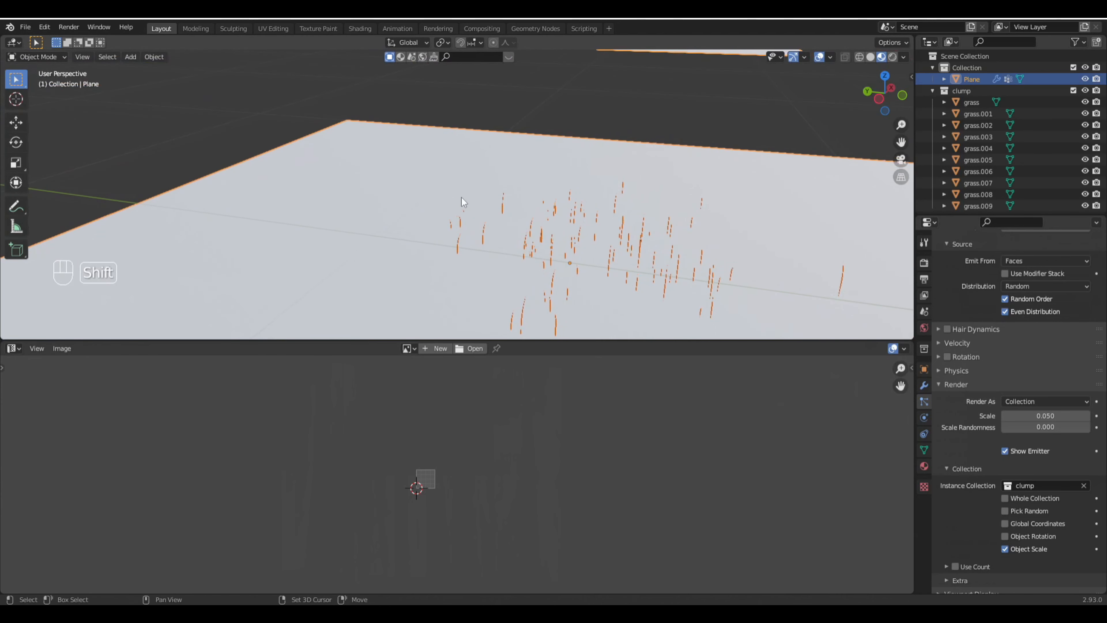
scroll(492, 229, "down", 8)
left_click_drag(1081, 416, 1104, 415)
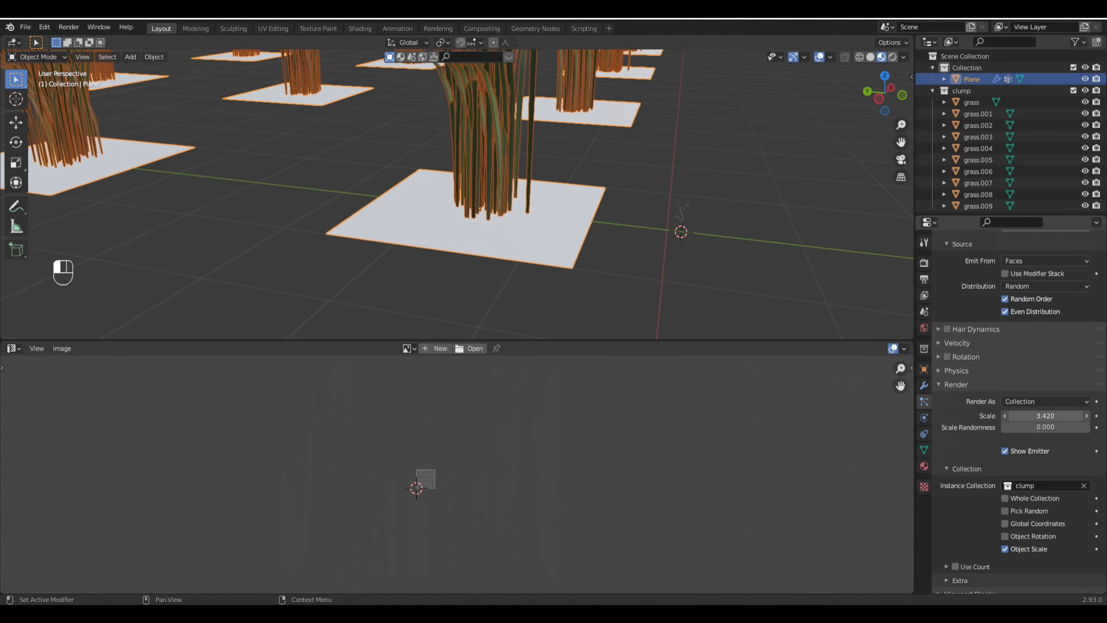
scroll(649, 180, "down", 9)
middle_click_drag(592, 193, 495, 196)
scroll(496, 196, "up", 2)
middle_click_drag(376, 187, 529, 252, "shift")
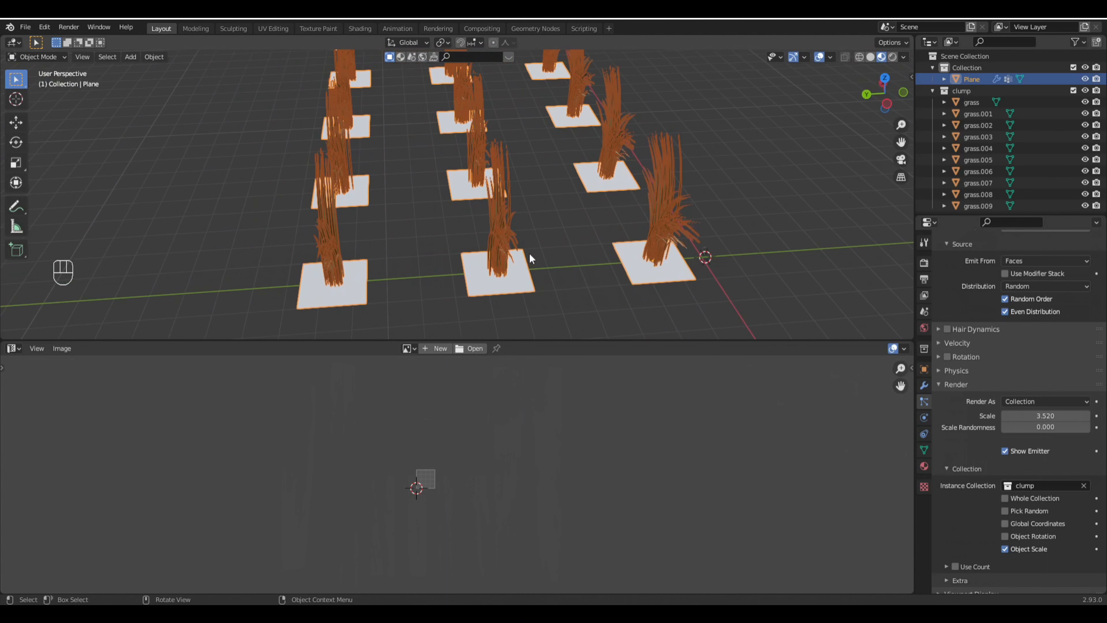
Step: Enable rotation for the grass particles and set the orientation axis to Global Z
scroll(954, 433, "up", 5)
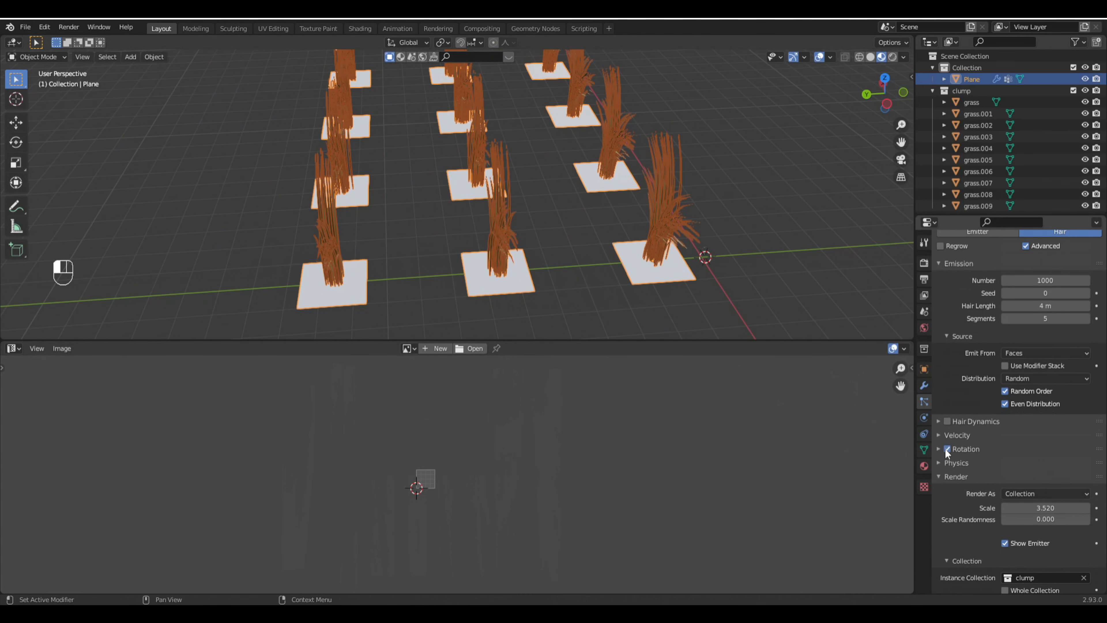
left_click(938, 448)
scroll(986, 406, "down", 4)
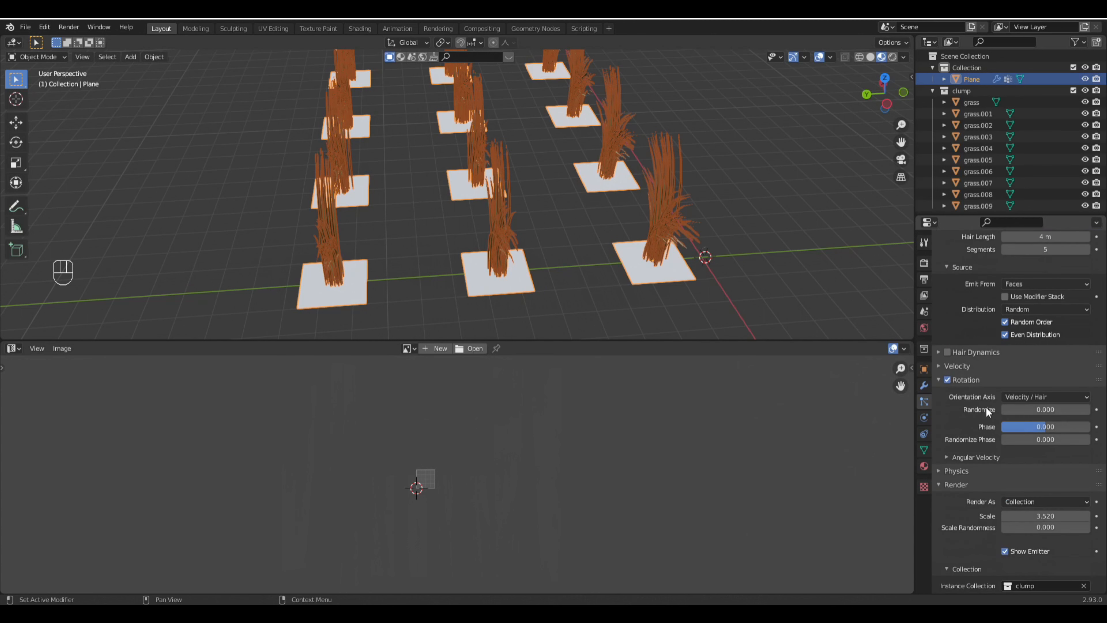
left_click_drag(1021, 409, 1001, 409)
left_click(1042, 395)
left_click(1017, 484)
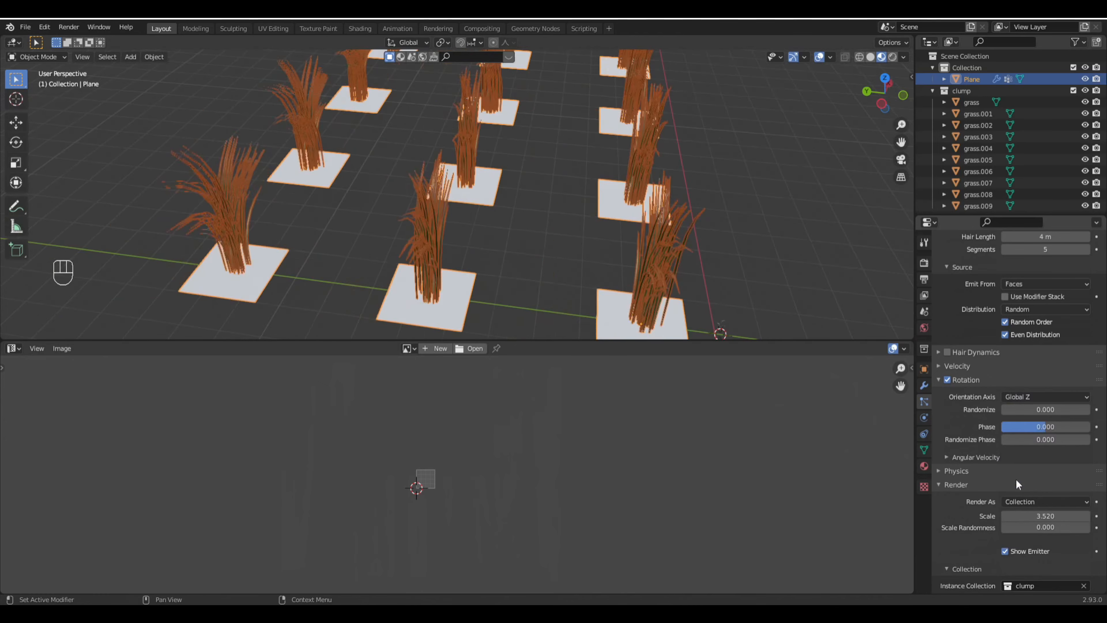
middle_click_drag(654, 300, 721, 241)
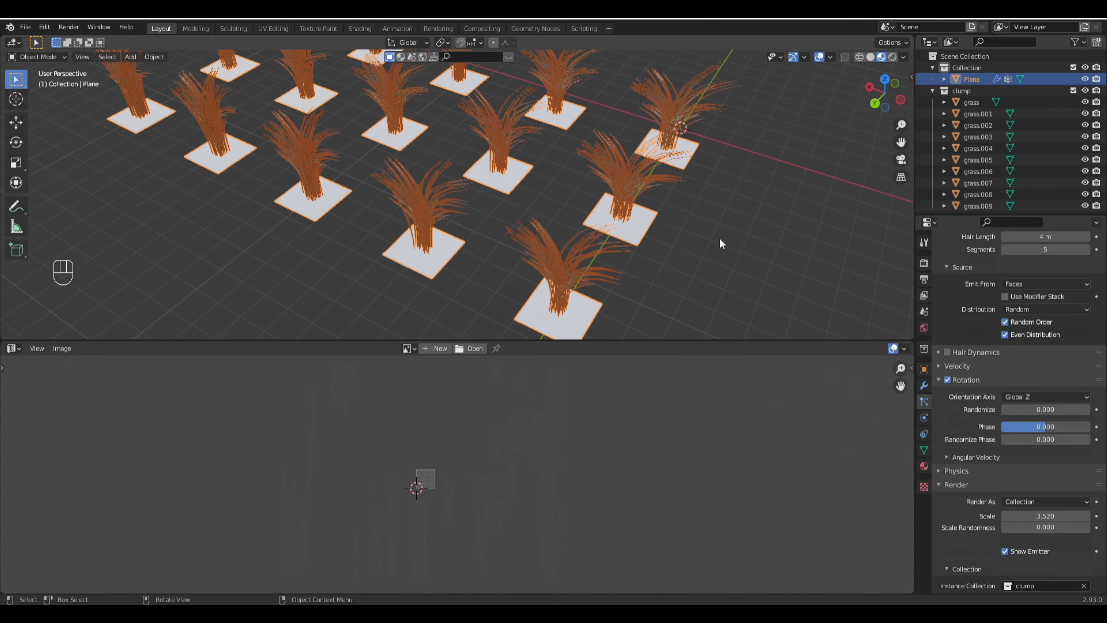
Step: Try Velocity / Hair as the orientation axis of the grass clumps and return it to Global Z
left_click(1040, 395)
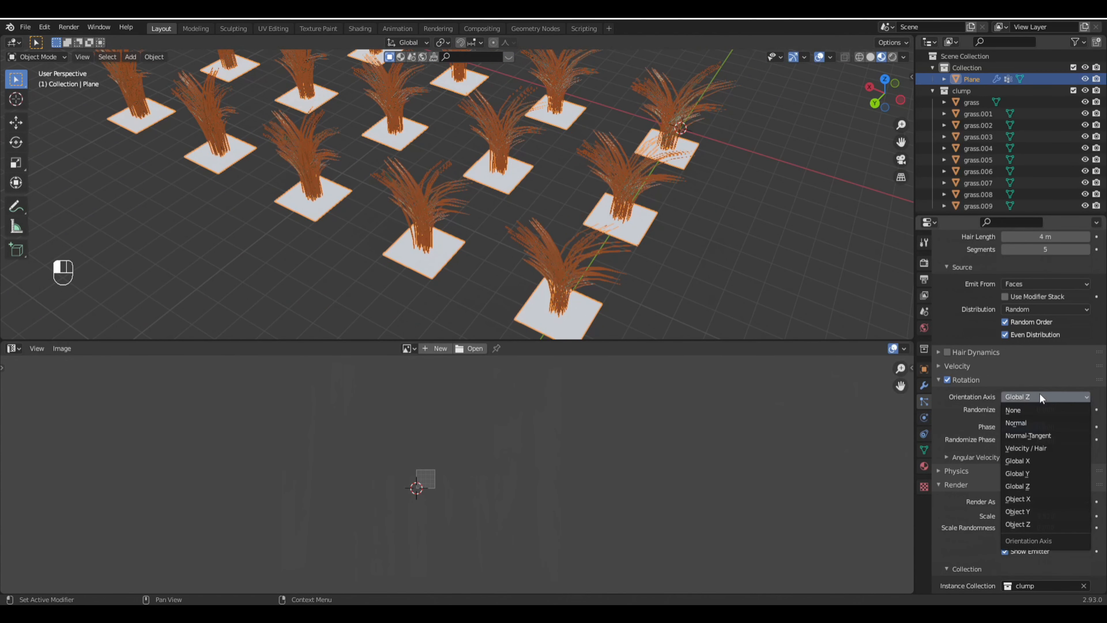
left_click(1042, 448)
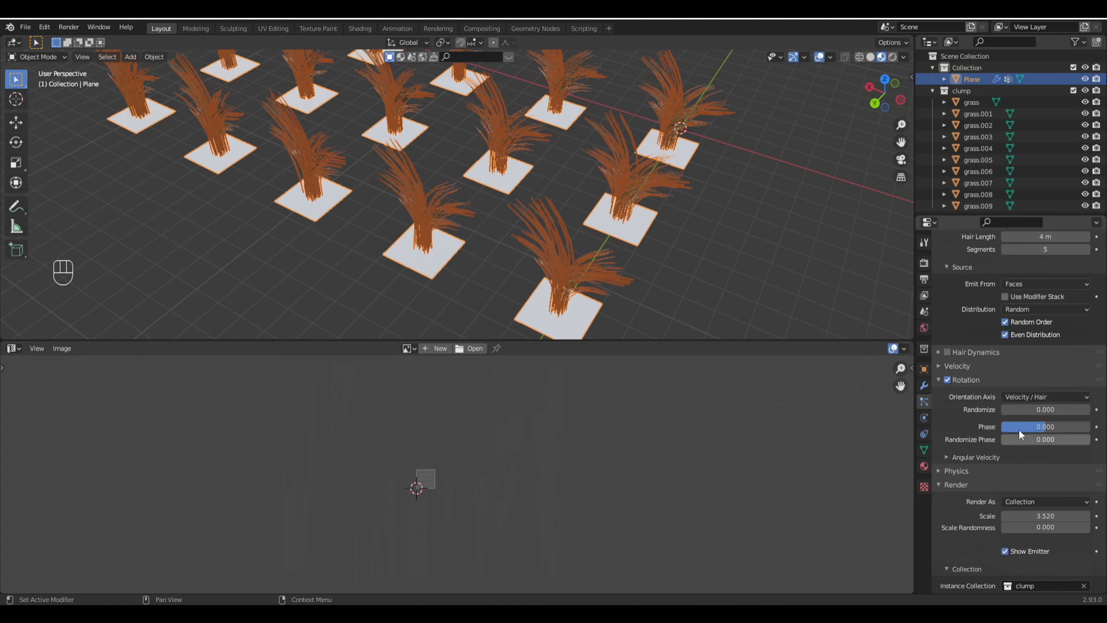
scroll(686, 263, "down", 2)
middle_click_drag(686, 264, 567, 231)
scroll(651, 253, "up", 2)
scroll(567, 229, "down", 3)
middle_click_drag(561, 168, 502, 233, "shift")
scroll(523, 233, "up", 4)
left_click(1045, 396)
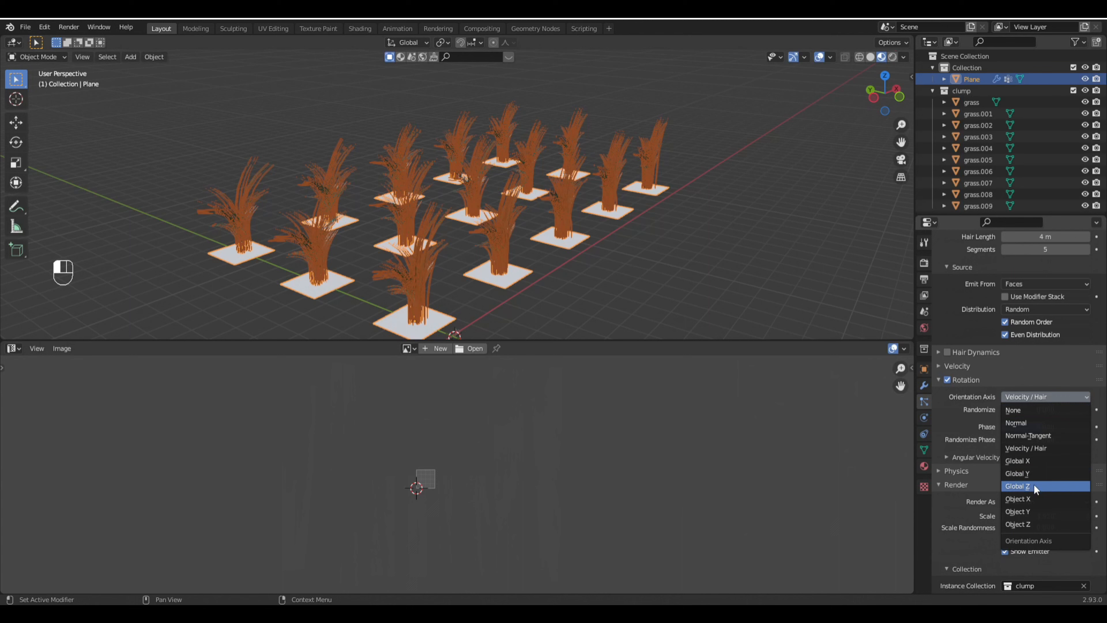
left_click(1033, 483)
middle_click_drag(628, 223, 685, 213)
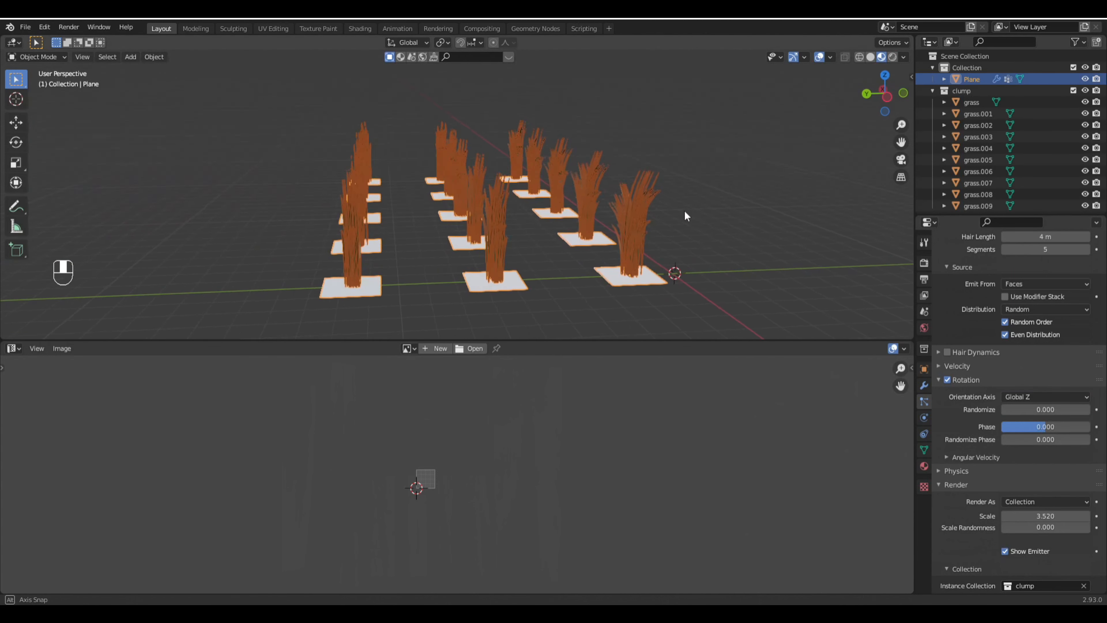
Step: Set the rotation randomize value of the grass particles to 0.244 and check the spread of the blades
left_click_drag(1016, 410, 1039, 410)
middle_click_drag(689, 215, 569, 171)
scroll(626, 194, "up", 3)
key("KP_7")
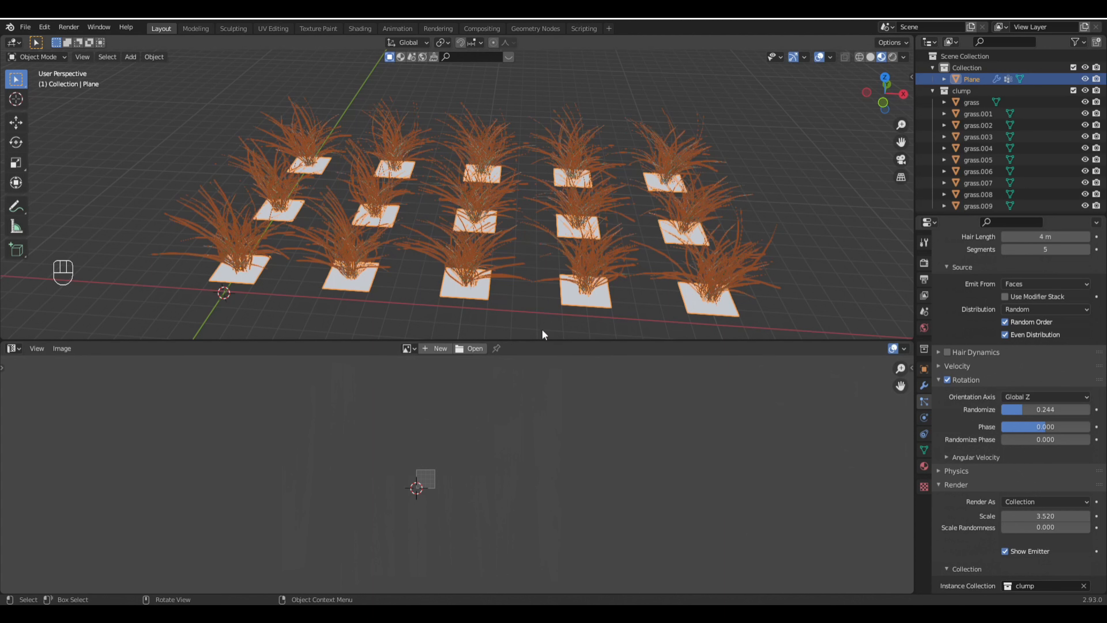
scroll(537, 297, "down", 1)
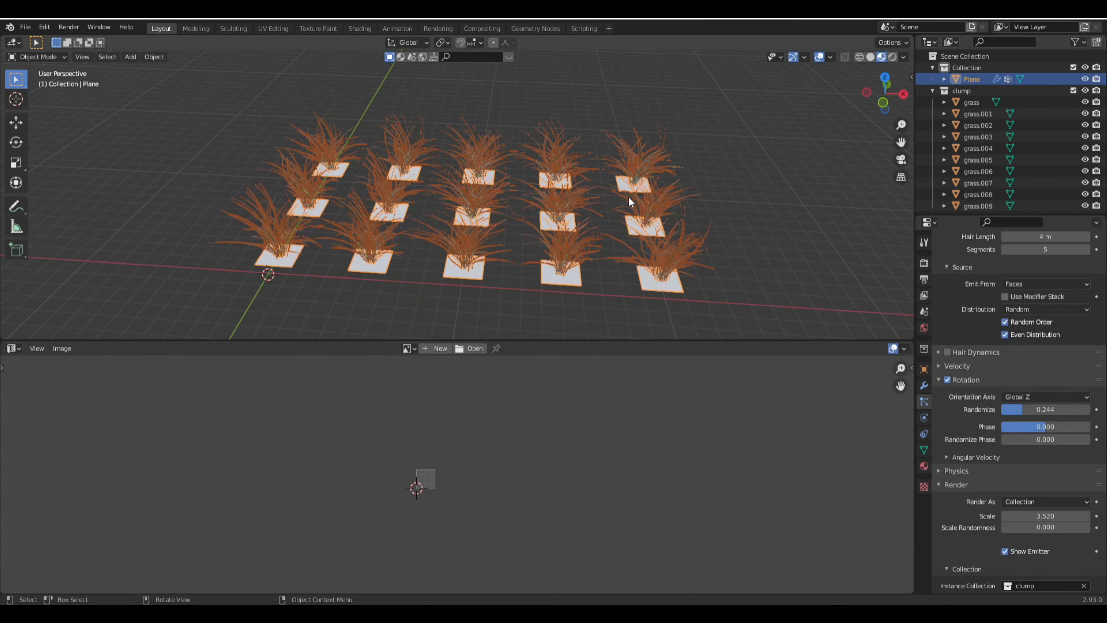
Step: Set the scale randomness of the grass instances to 0.686 and inspect the clumps from several angles
scroll(1071, 404, "down", 2)
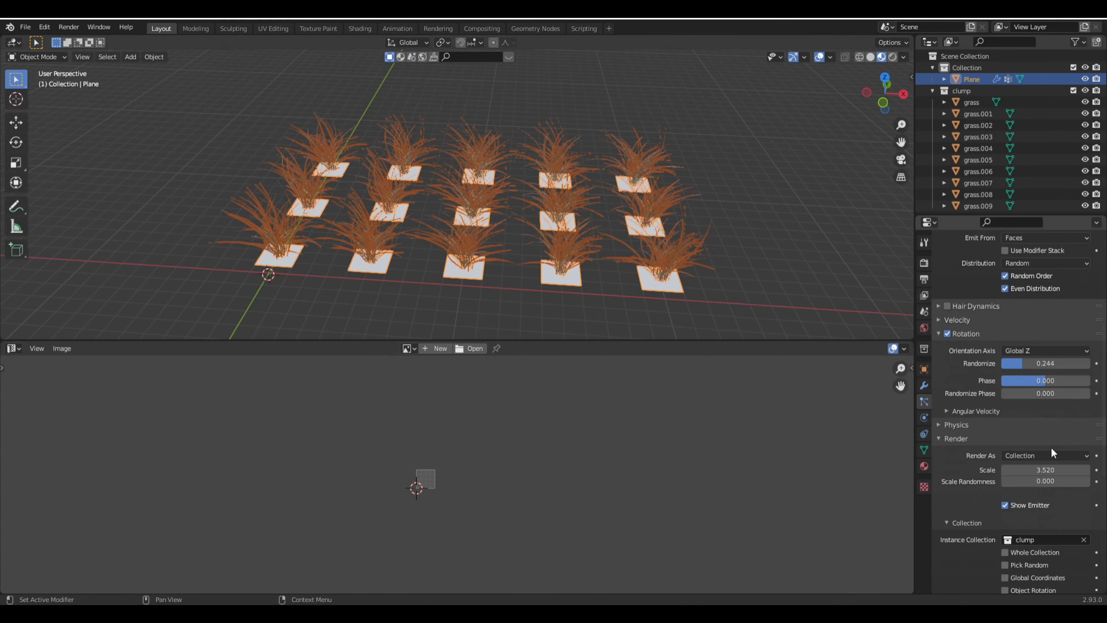
left_click_drag(1043, 483, 1098, 483)
middle_click_drag(523, 279, 620, 250)
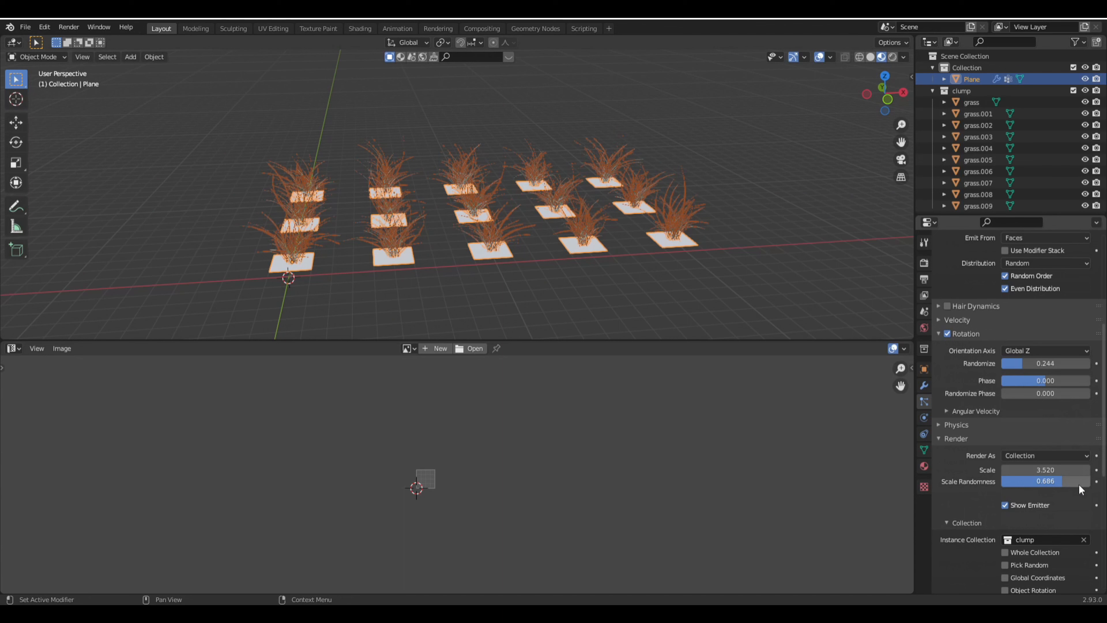
middle_click_drag(501, 227, 568, 214)
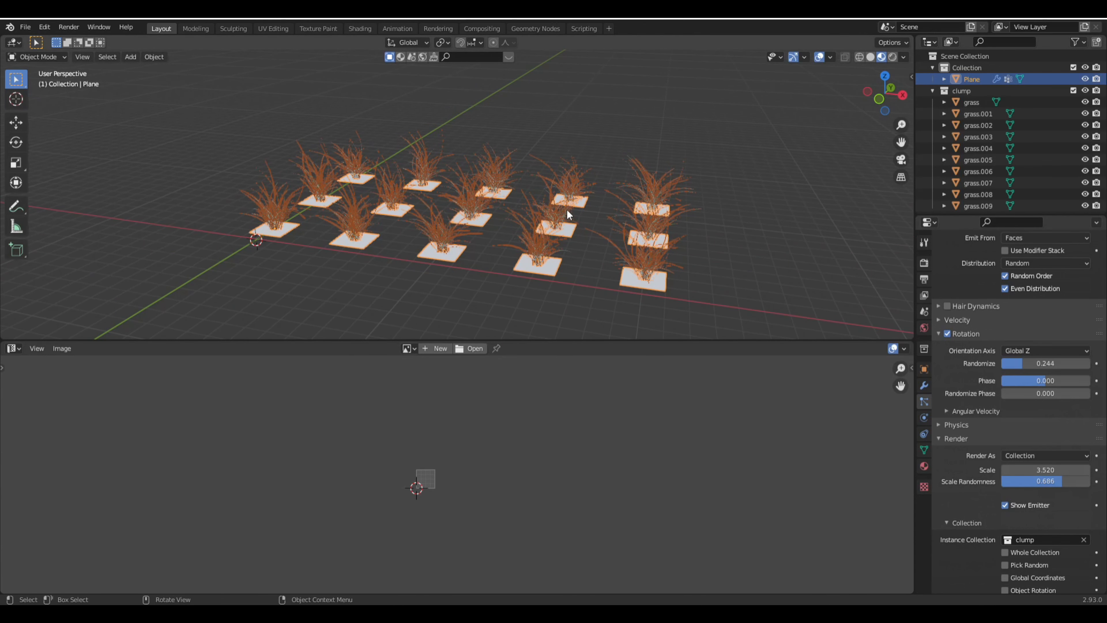
middle_click_drag(555, 200, 455, 240)
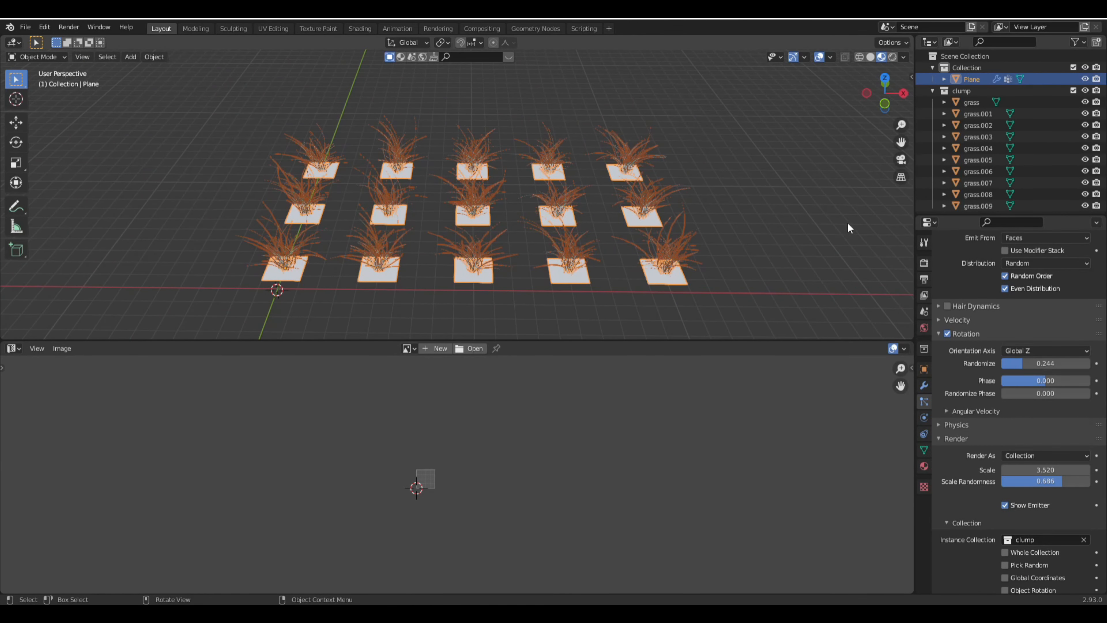
Step: Convert the plane's ParticleSystem modifier into real grass mesh objects
left_click(922, 386)
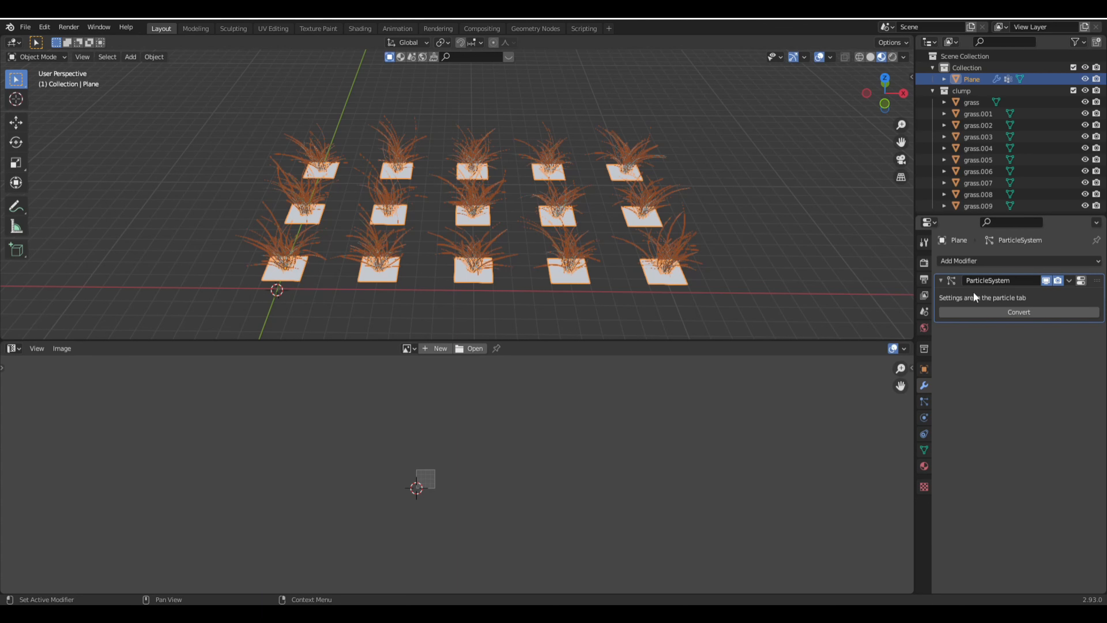
left_click(997, 312)
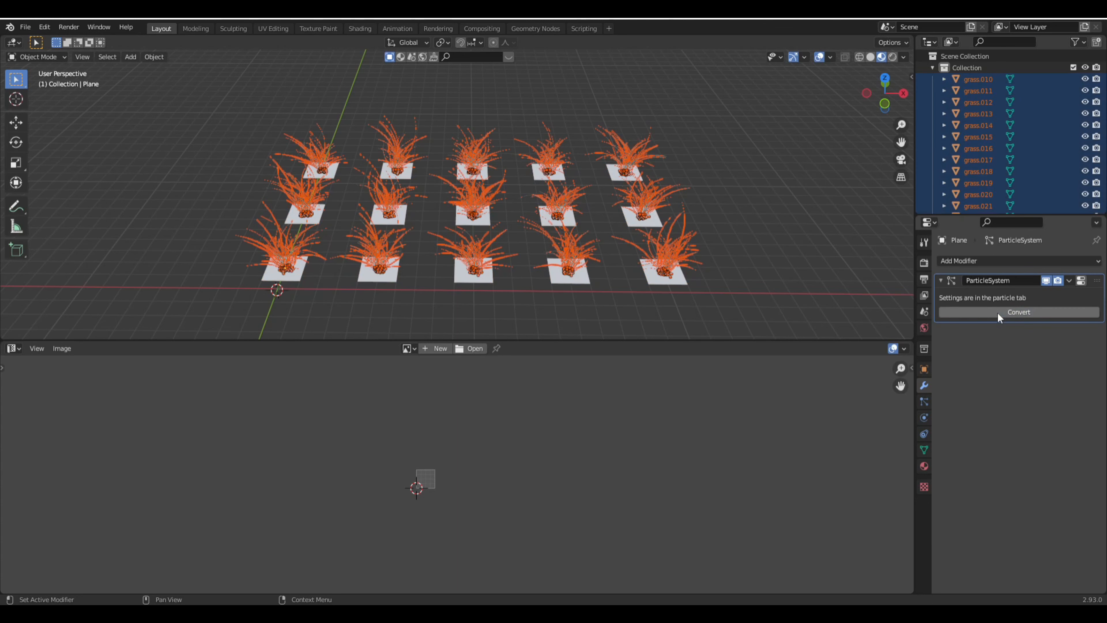
Step: Try moving the converted grass blades away from the planes and cancel the move
middle_click_drag(687, 274, 627, 242)
key("g")
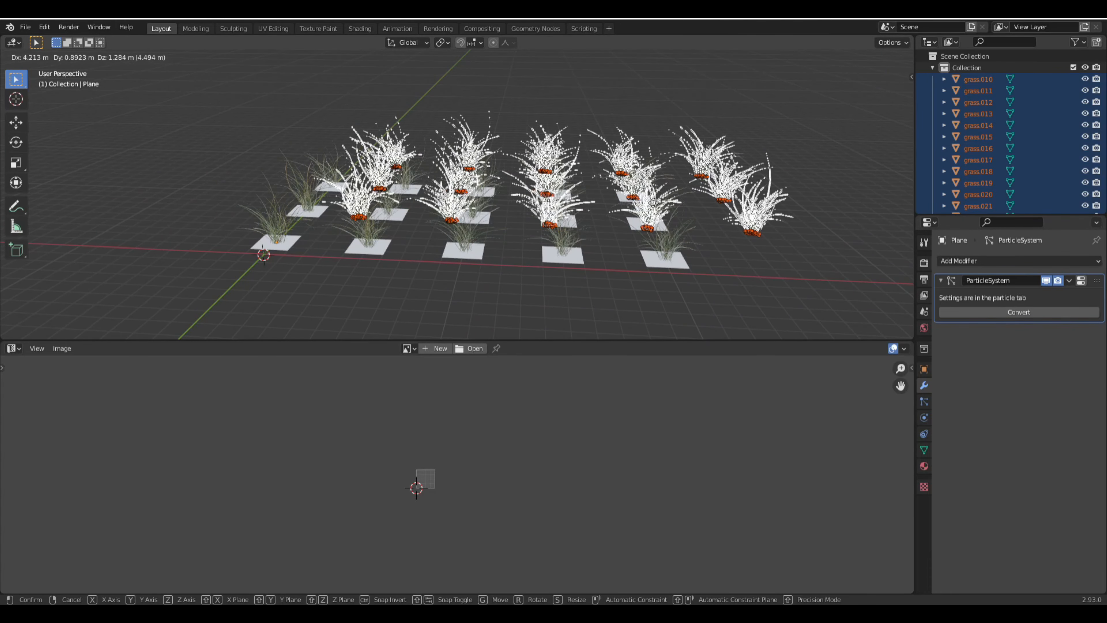
right_click(651, 205)
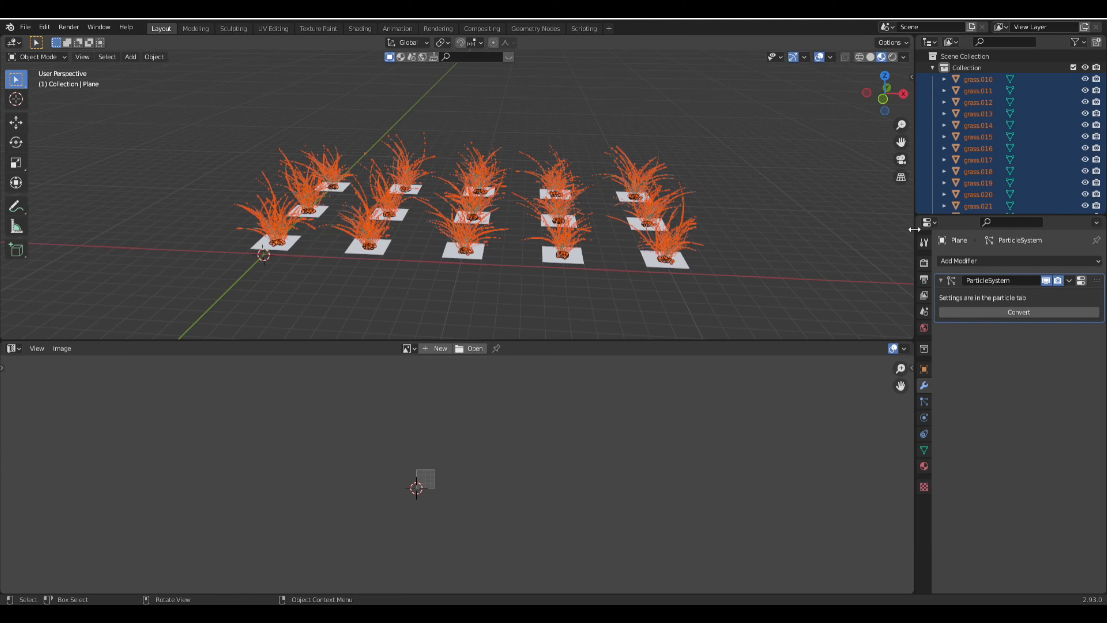
Step: Remove the clump particle system from the plane object and delete the grid of planes beneath the grass
left_click(926, 405)
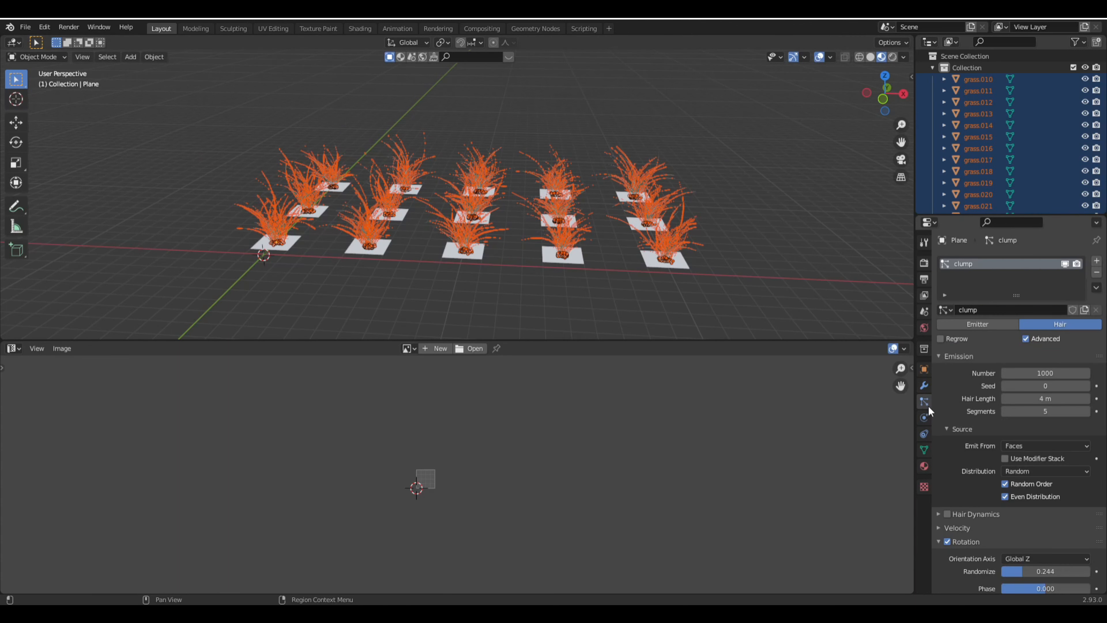
left_click(1096, 273)
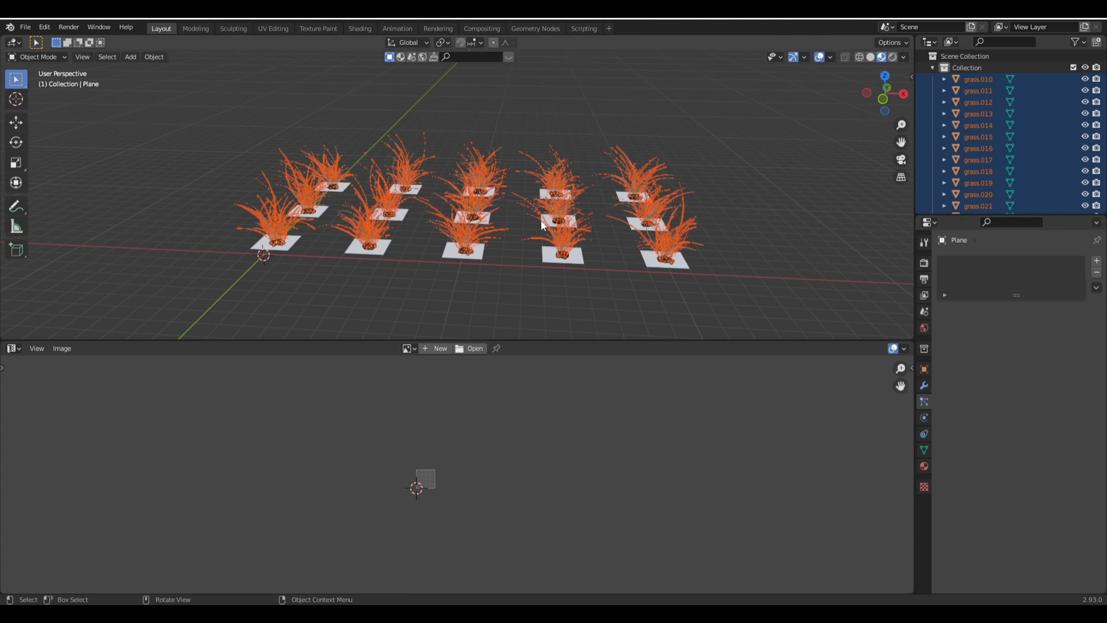
left_click(546, 257)
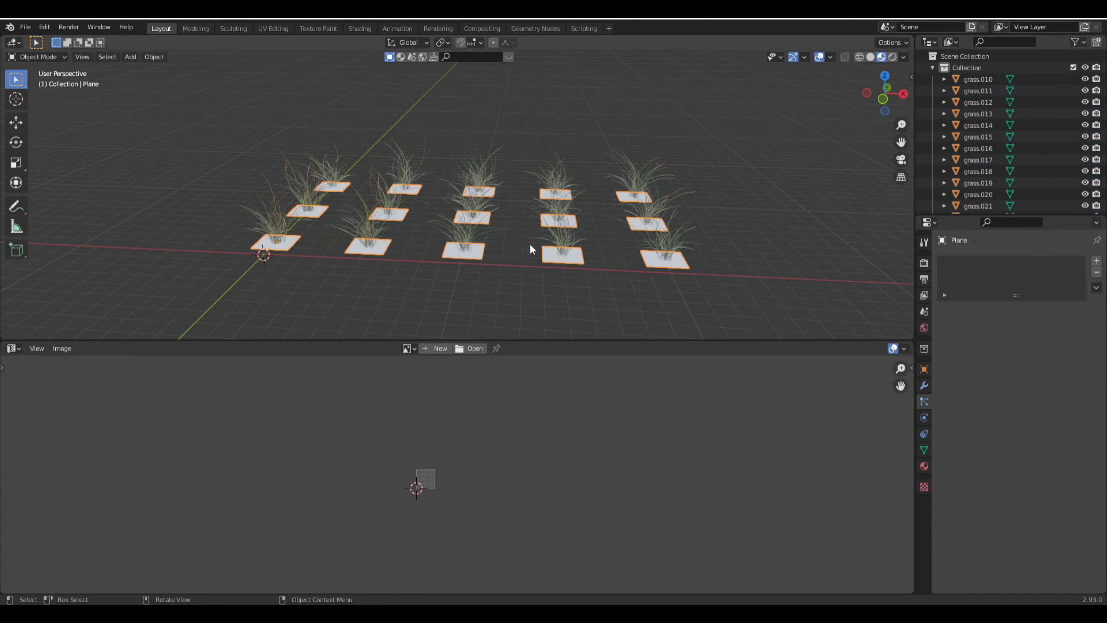
key("g")
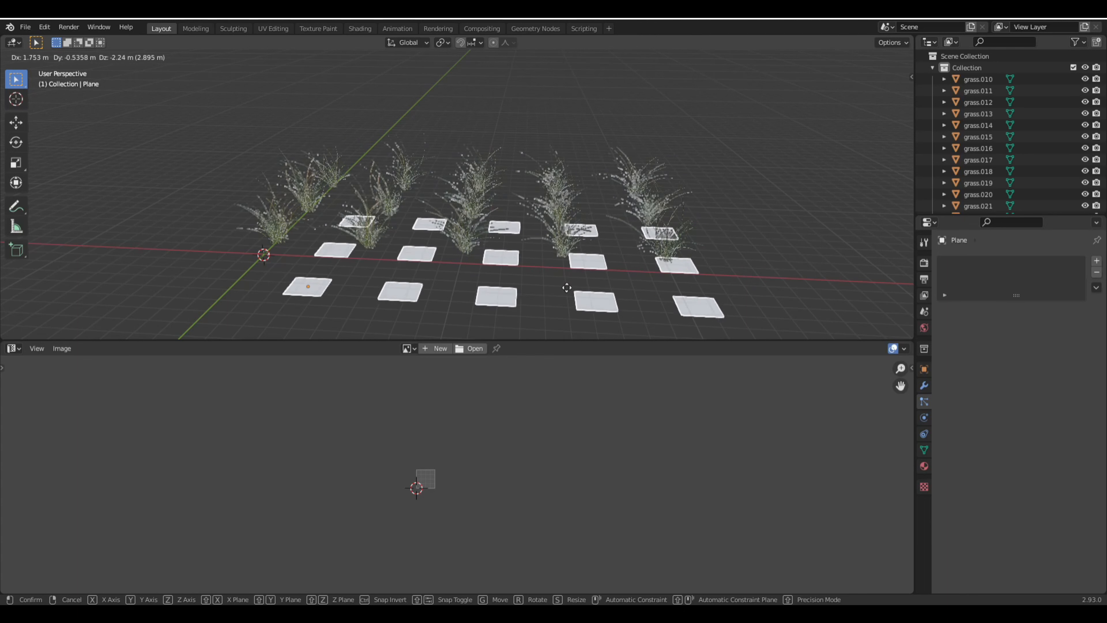
key("Escape")
key("x")
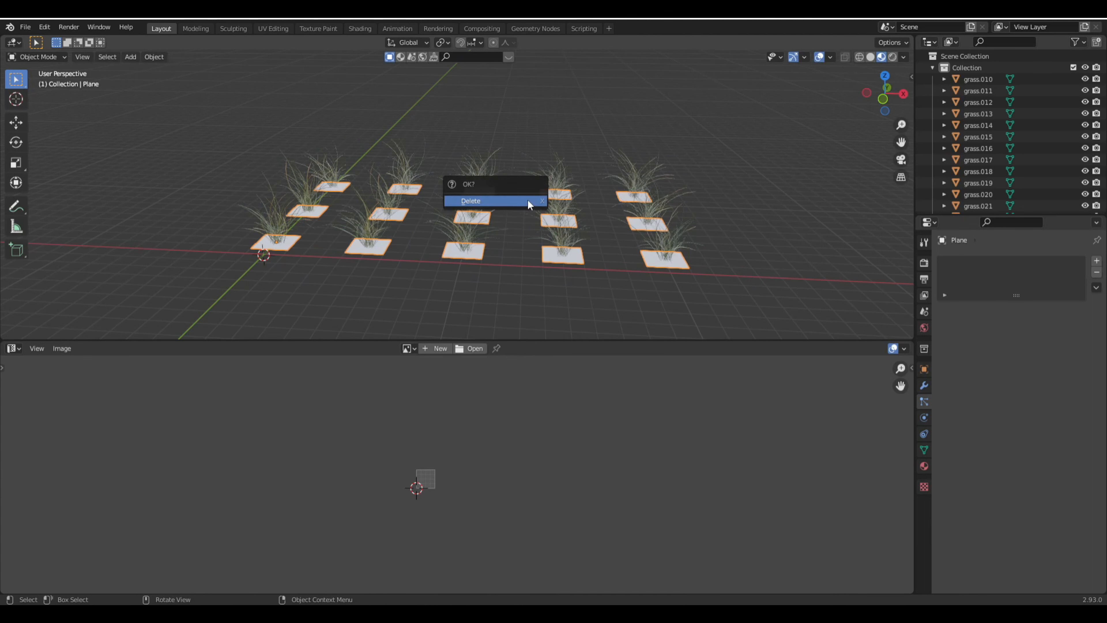
left_click(528, 201)
Step: Try joining the blades of the front-row clump farthest from the Y axis in top view, and undo the join
mouse_move(528, 201)
middle_mouse_down()
mouse_move(537, 207)
mouse_move(522, 219)
middle_mouse_up()
scroll(522, 217, "up", 1)
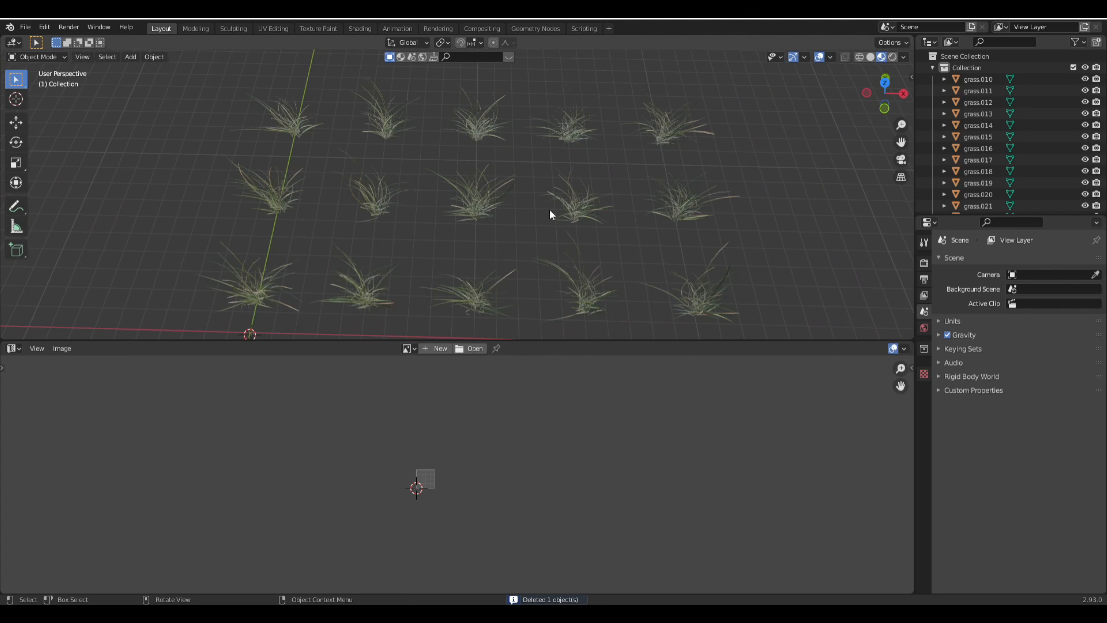
key("KP_7")
scroll(547, 231, "up", 3)
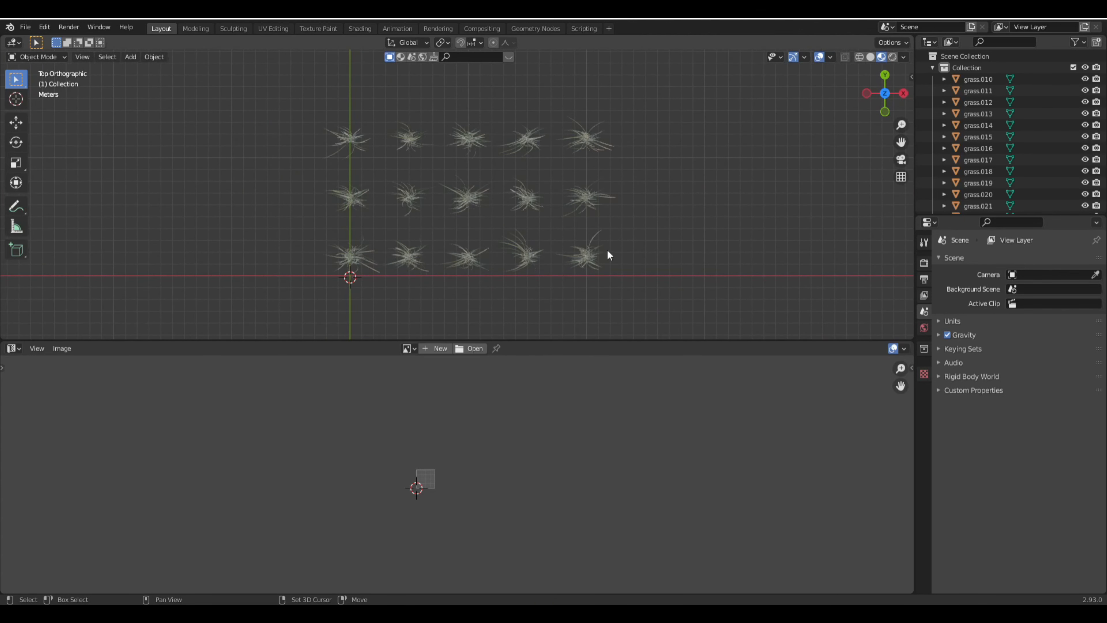
middle_click_drag(607, 249, 524, 219, "shift")
scroll(526, 222, "up", 3)
left_click_drag(502, 196, 594, 279)
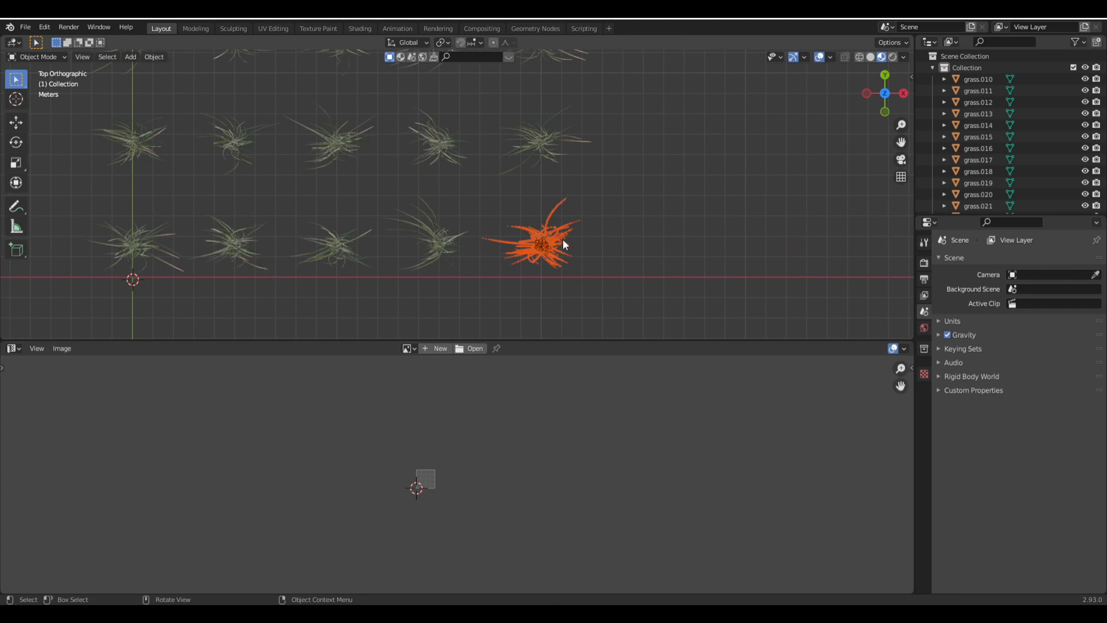
left_click(550, 211, "shift")
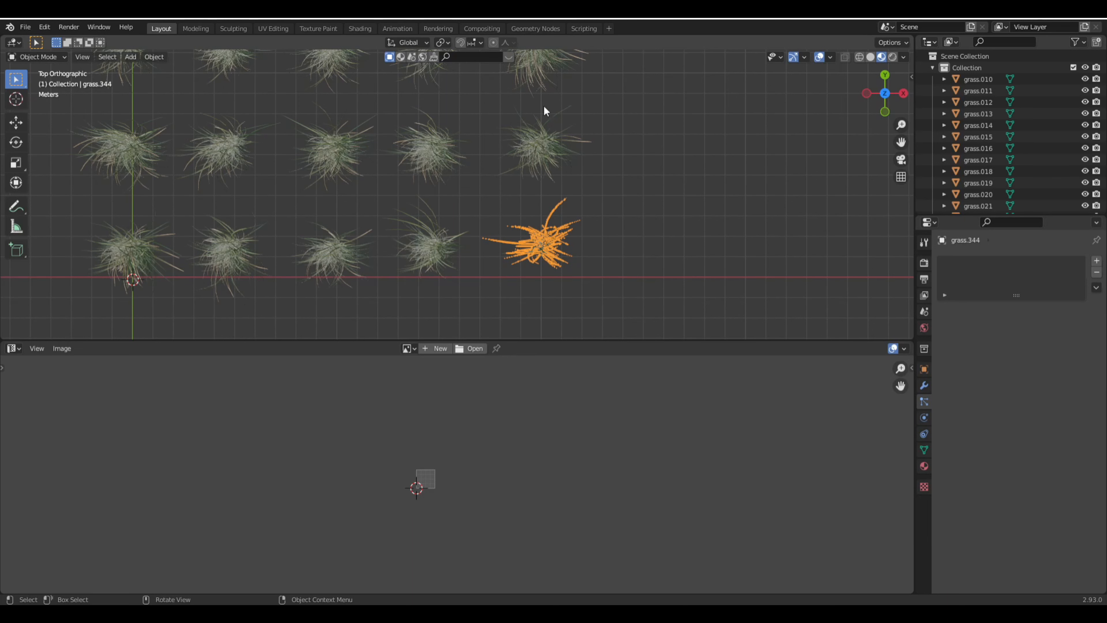
scroll(516, 162, "down", 3)
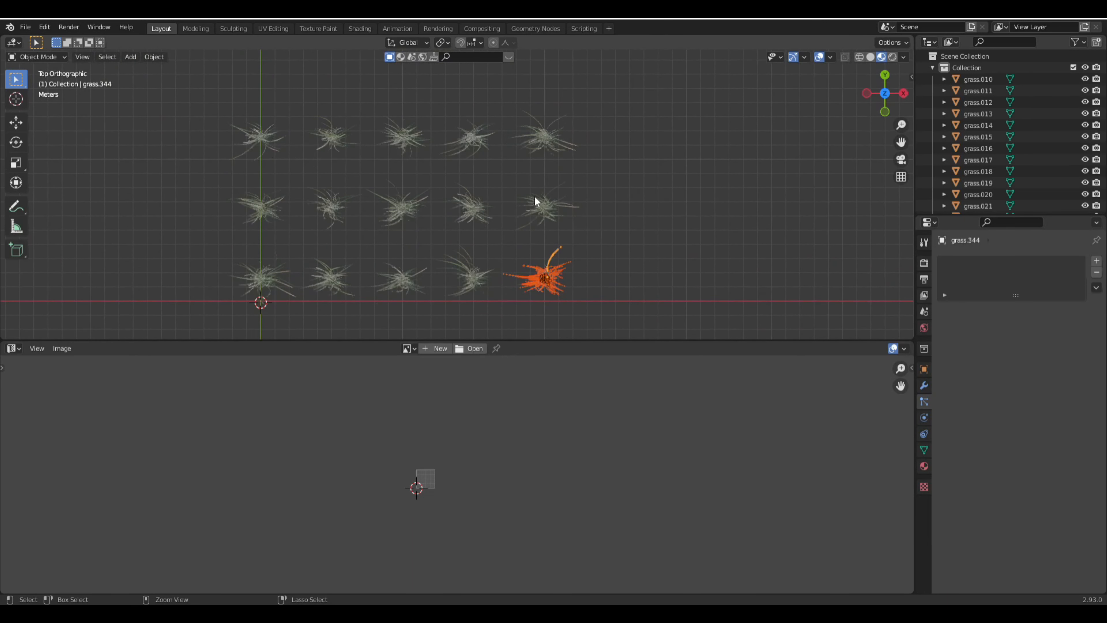
Step: Select all the grass clumps and make their object and mesh data single-user with Object & Data
scroll(478, 214, "up", 1)
scroll(478, 214, "down", 3)
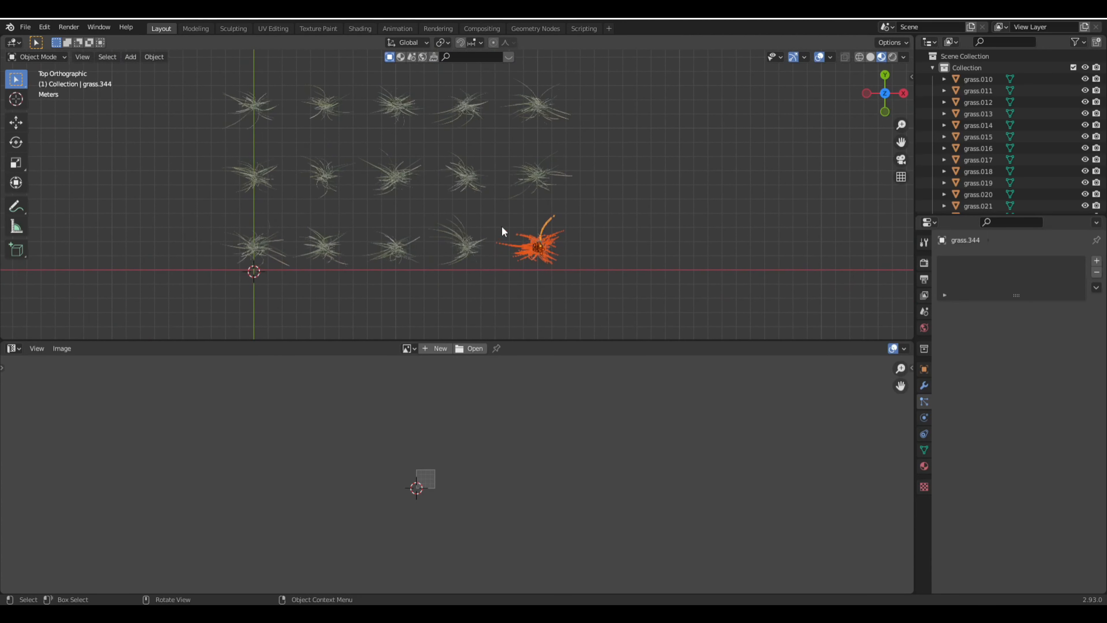
key("b")
left_click_drag(256, 86, 624, 291)
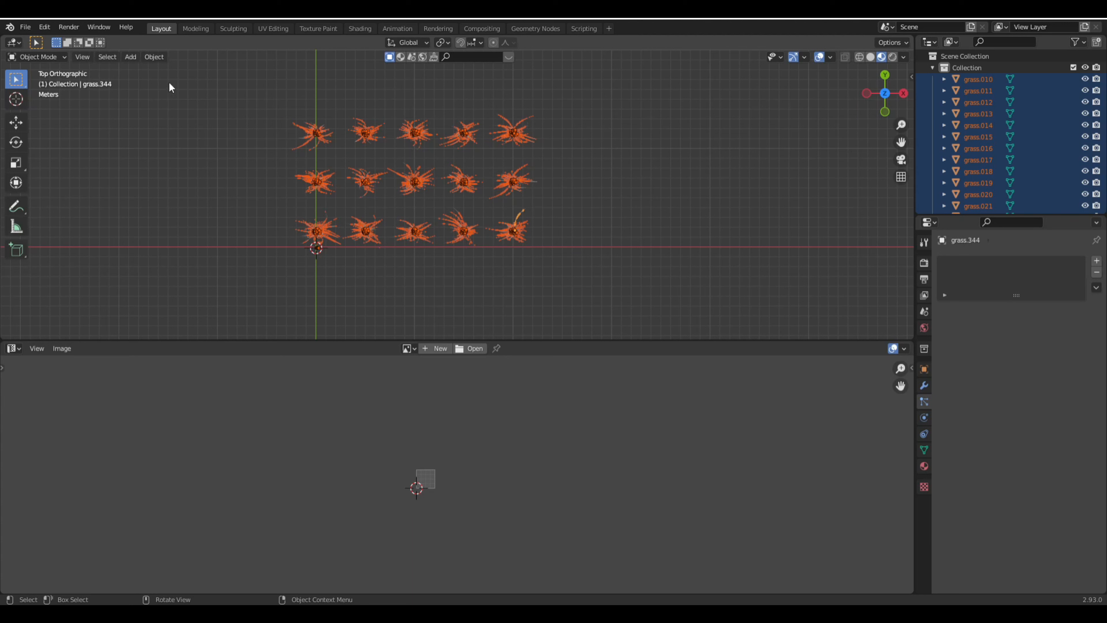
left_click(155, 58)
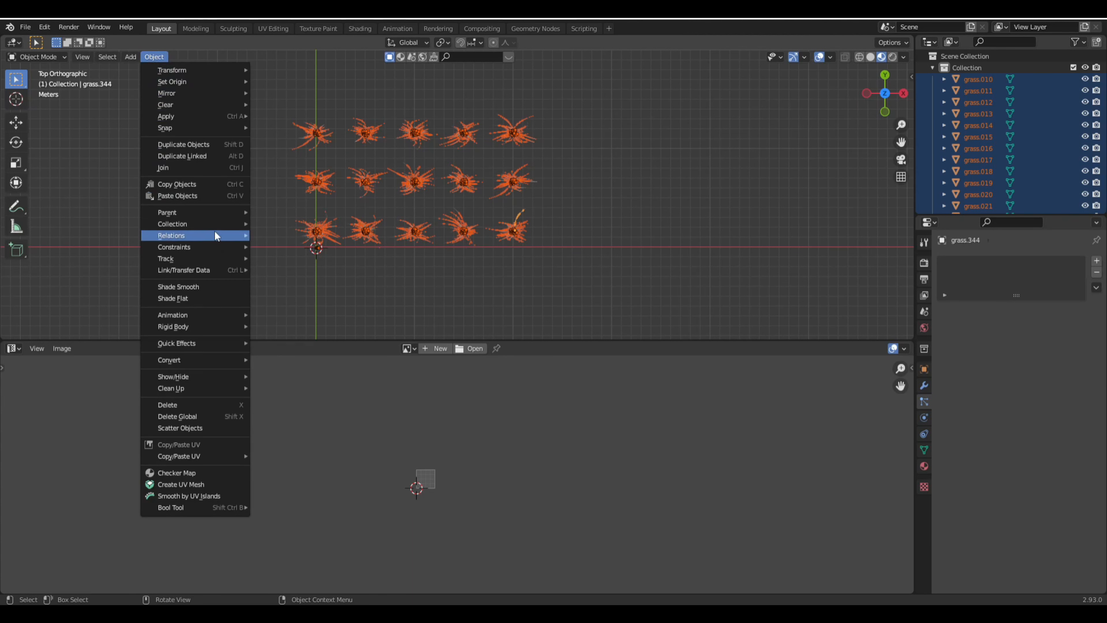
mouse_move(217, 240)
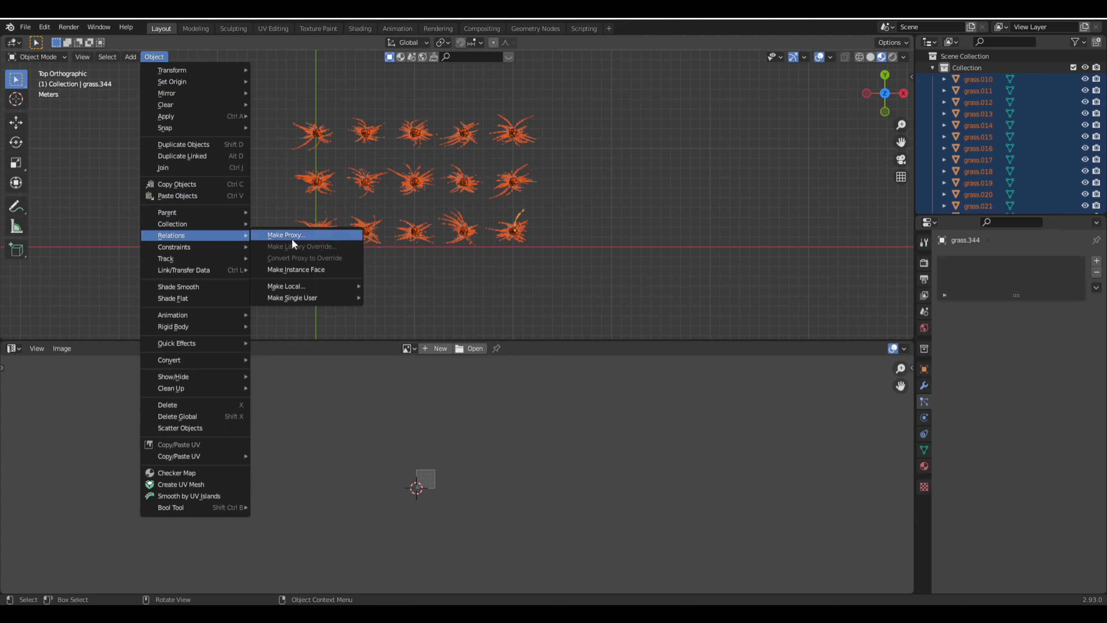
mouse_move(302, 285)
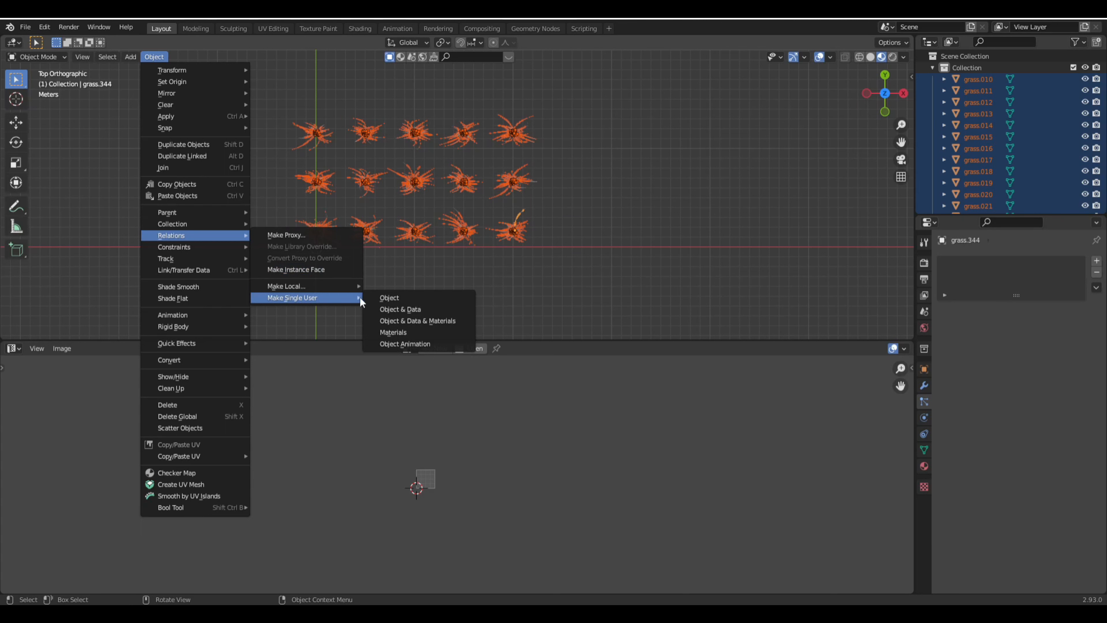
left_click(399, 309)
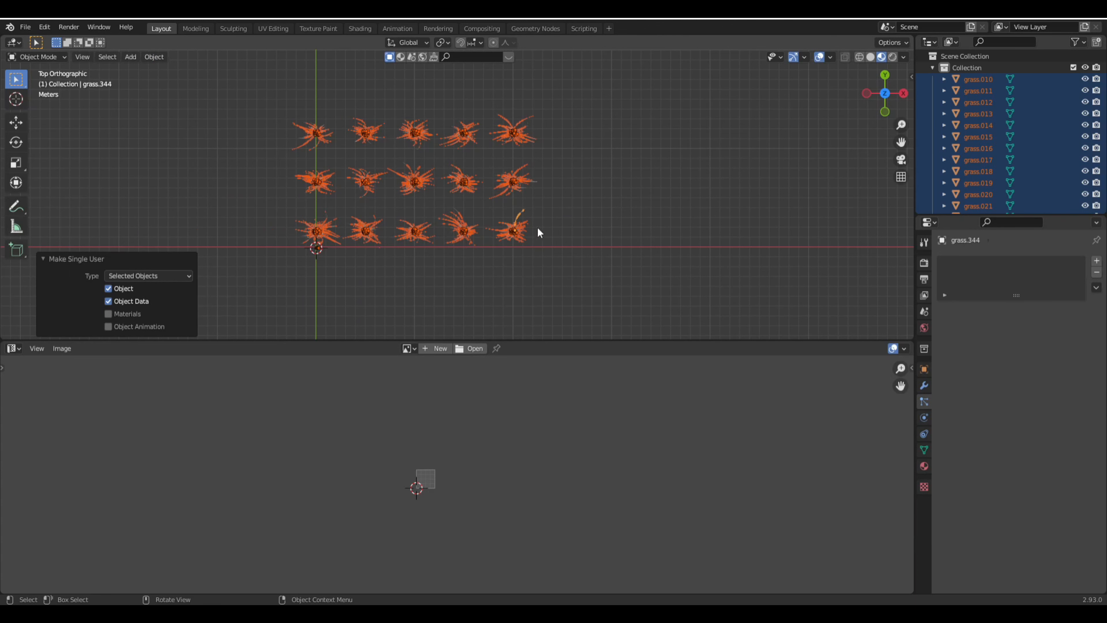
Step: Join the blades of the front-row clump farthest from the Y axis into one object, with the long curved blade active
middle_click_drag(561, 233, 482, 208, "shift")
scroll(482, 209, "up", 3)
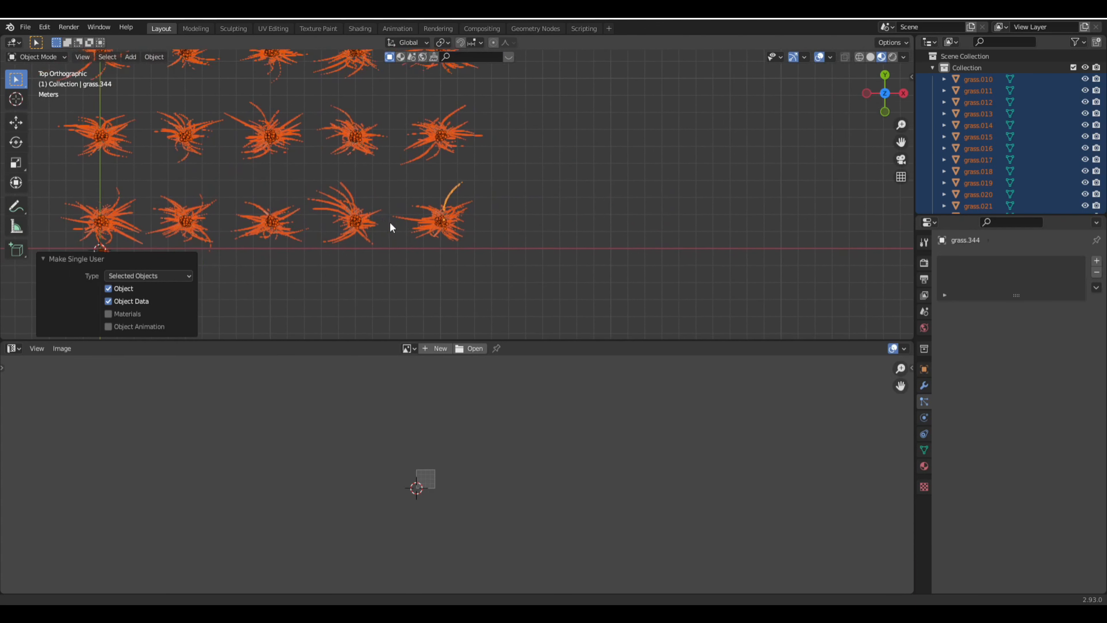
middle_click_drag(389, 221, 515, 252, "shift")
left_click_drag(521, 217, 642, 294)
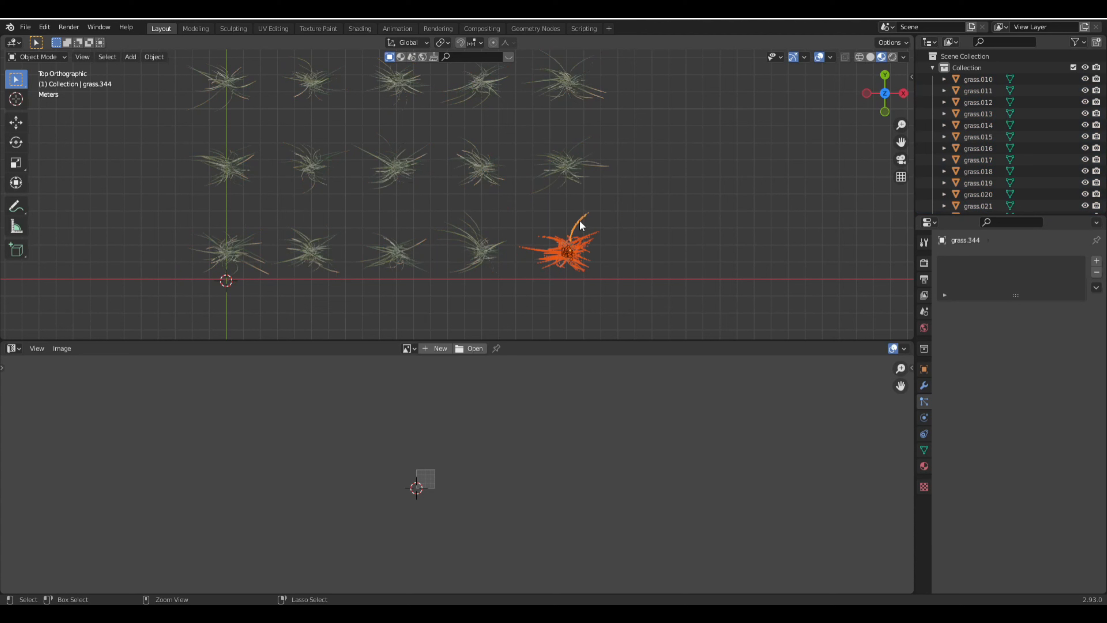
left_click(580, 223, "shift")
Step: Join the blades of the fourth and third front-row clumps, counted from the Y axis, into one object per clump
left_click_drag(449, 210, 510, 297)
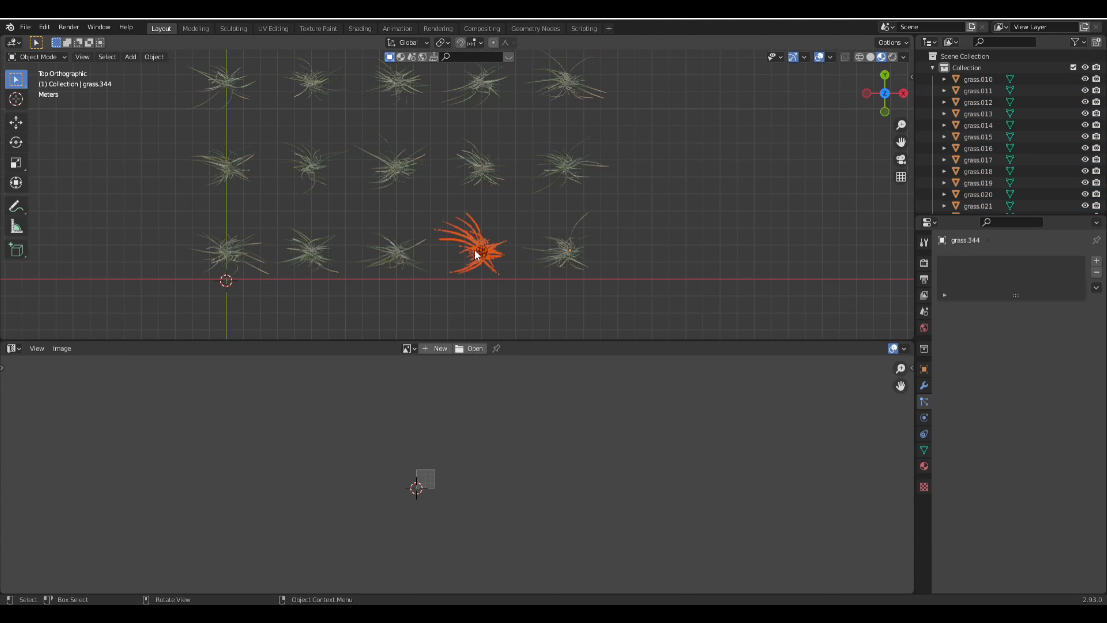
left_click(471, 229, "shift")
middle_click_drag(409, 231, 474, 237, "shift")
left_click_drag(439, 227, 484, 303)
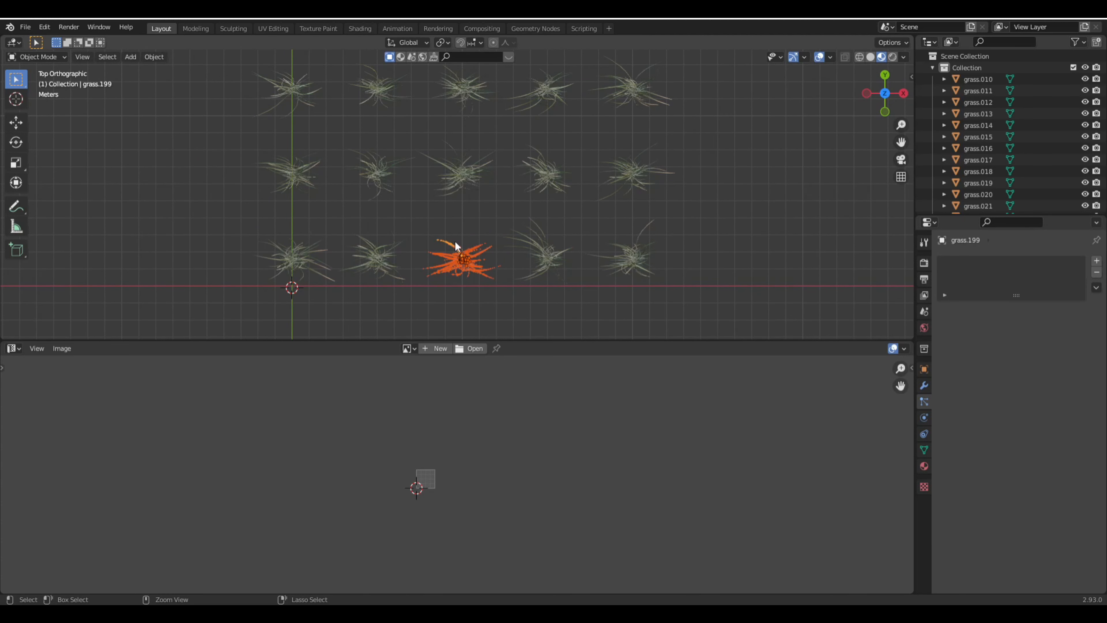
left_click(455, 247)
Step: Join the blades of the second front-row clump and of the one on the Y axis into one object each
middle_click_drag(455, 246, 528, 231, "shift")
left_click_drag(427, 211, 473, 284)
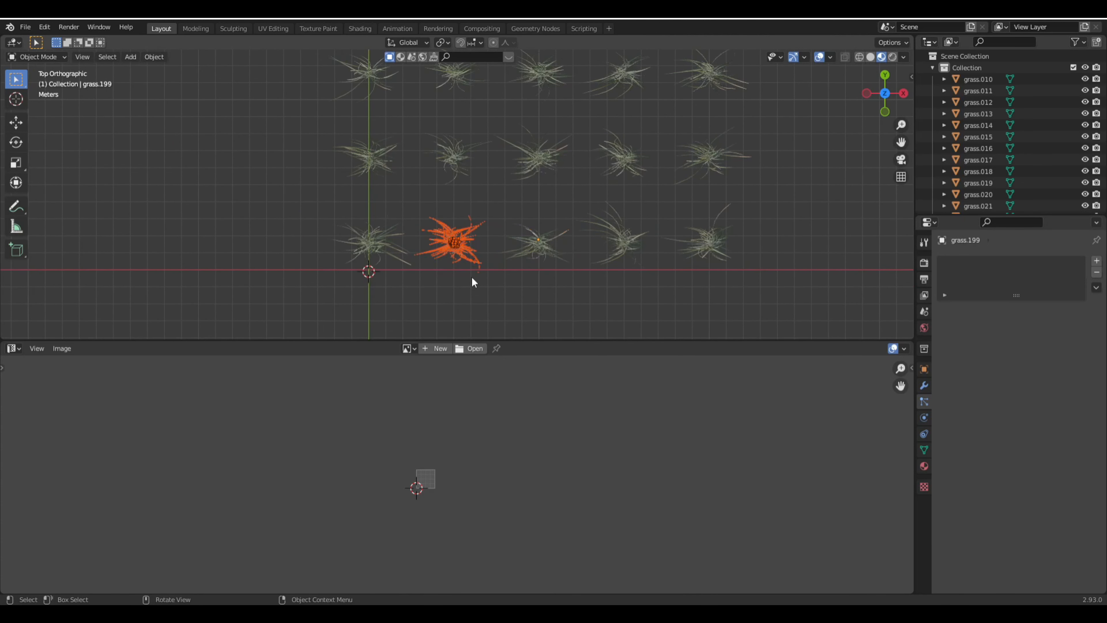
left_click(442, 227)
middle_click_drag(466, 226, 611, 204, "shift")
left_click_drag(368, 200, 445, 275)
left_click(420, 224, "shift")
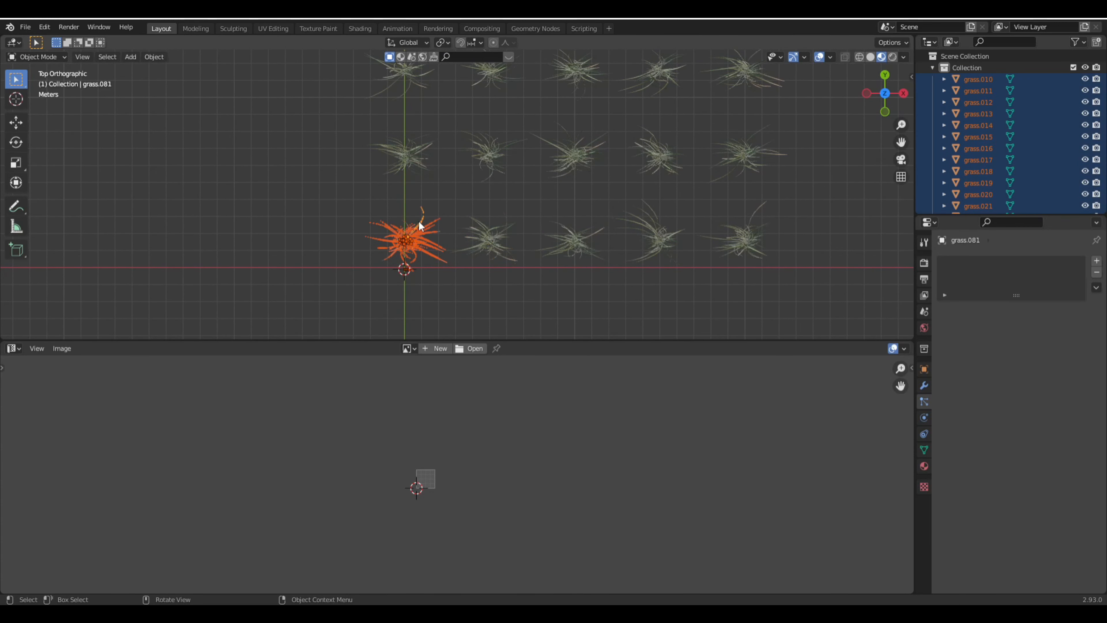
key("ctrl+j")
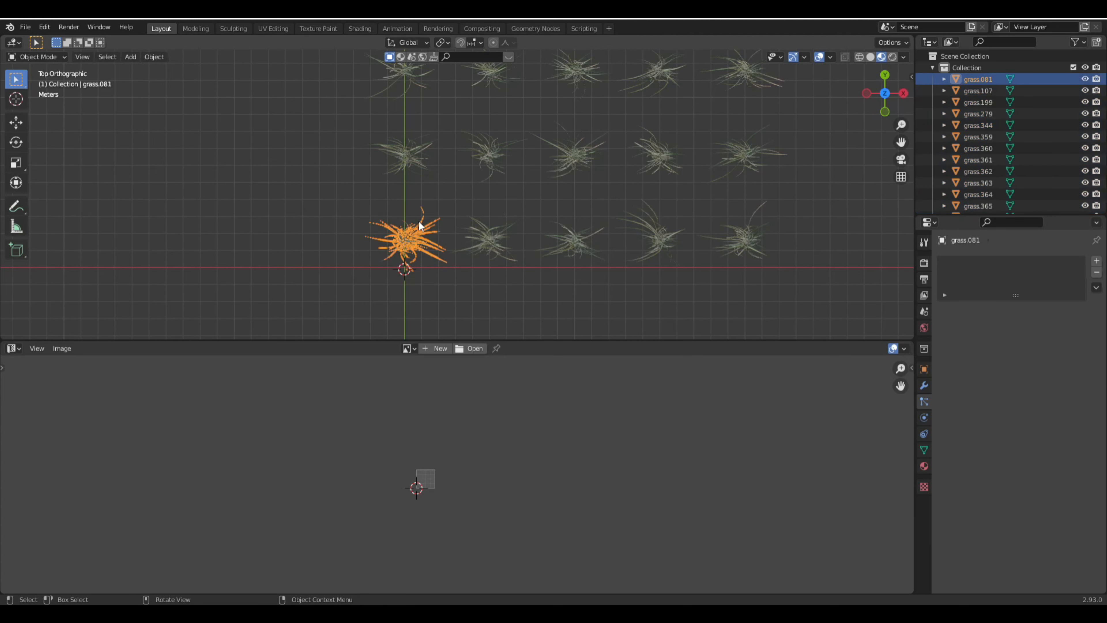
Step: Join the blades of the fifth and fourth middle-row clumps, counted from the Y axis, into one object per clump
middle_click_drag(569, 163, 433, 146, "shift")
left_click_drag(581, 115, 637, 155)
left_click(630, 114, "shift")
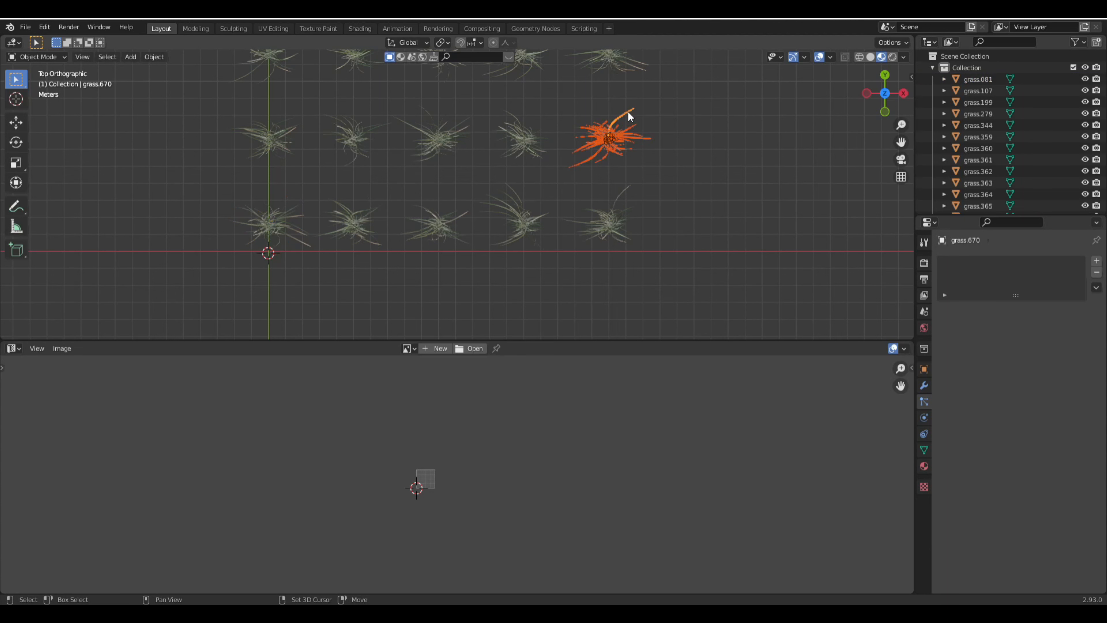
key("ctrl+j")
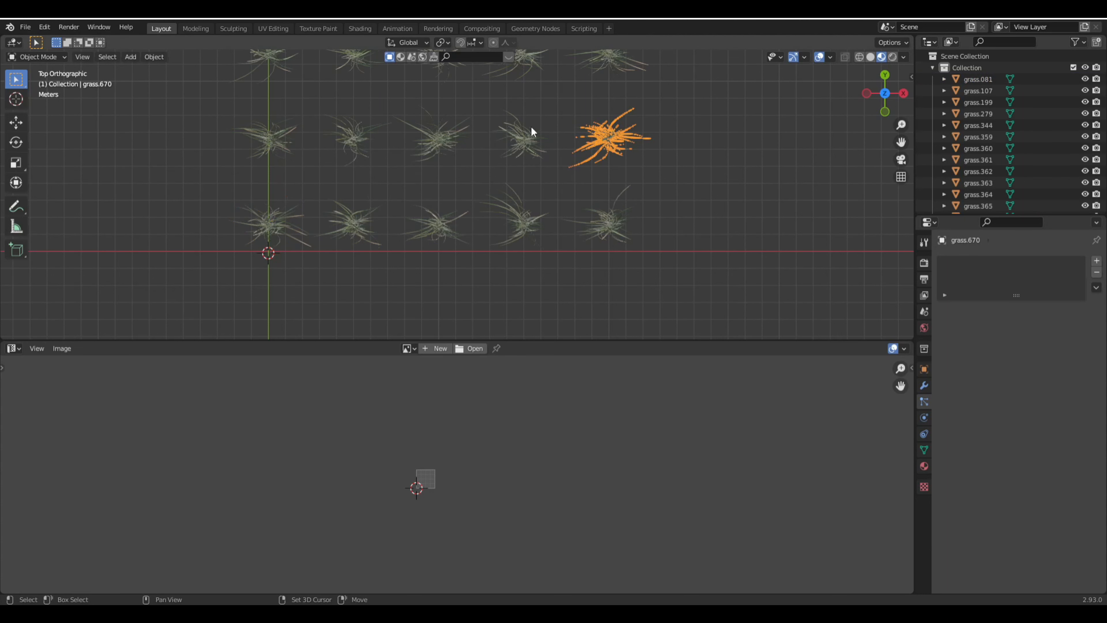
middle_click_drag(543, 132, 598, 196, "shift")
left_click_drag(547, 171, 601, 228)
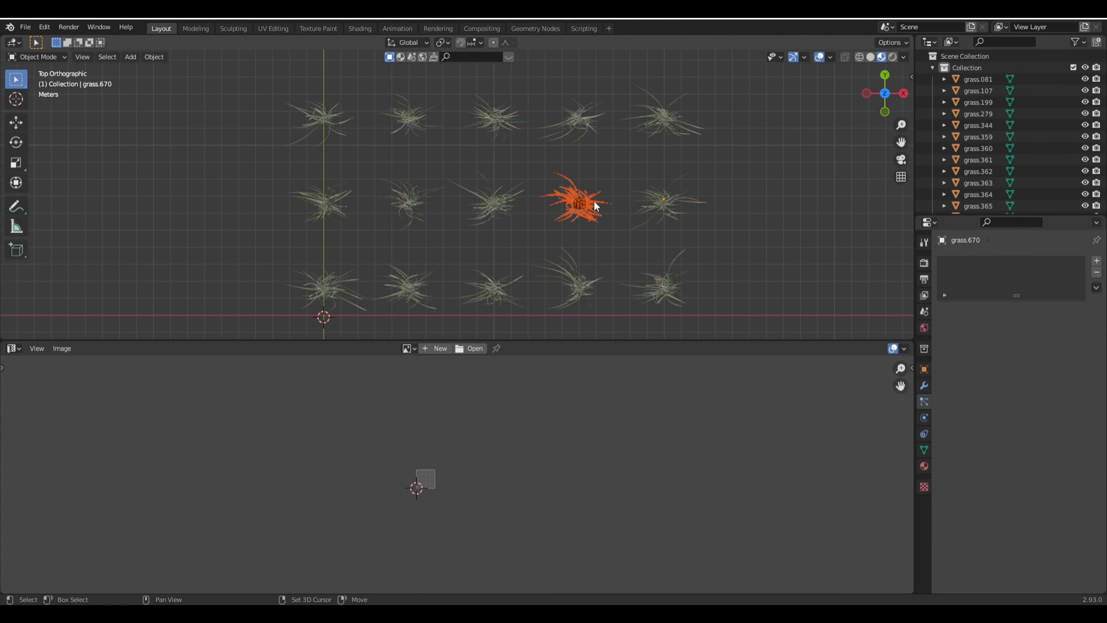
left_click(593, 192, "shift")
key("ctrl+j")
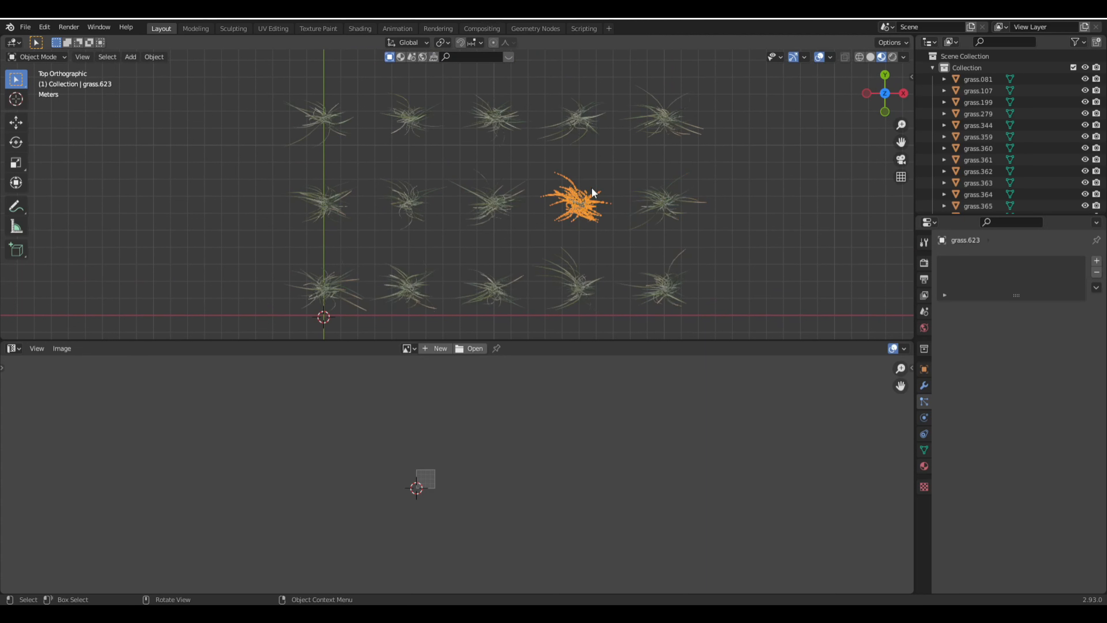
Step: Join the blades of the third and second middle-row clumps, counted from the Y axis, into one object per clump
middle_click_drag(563, 227, 606, 227, "shift")
left_click_drag(510, 167, 561, 232)
left_click(559, 182)
middle_click_drag(591, 200, 644, 199, "shift")
left_click_drag(466, 158, 528, 241)
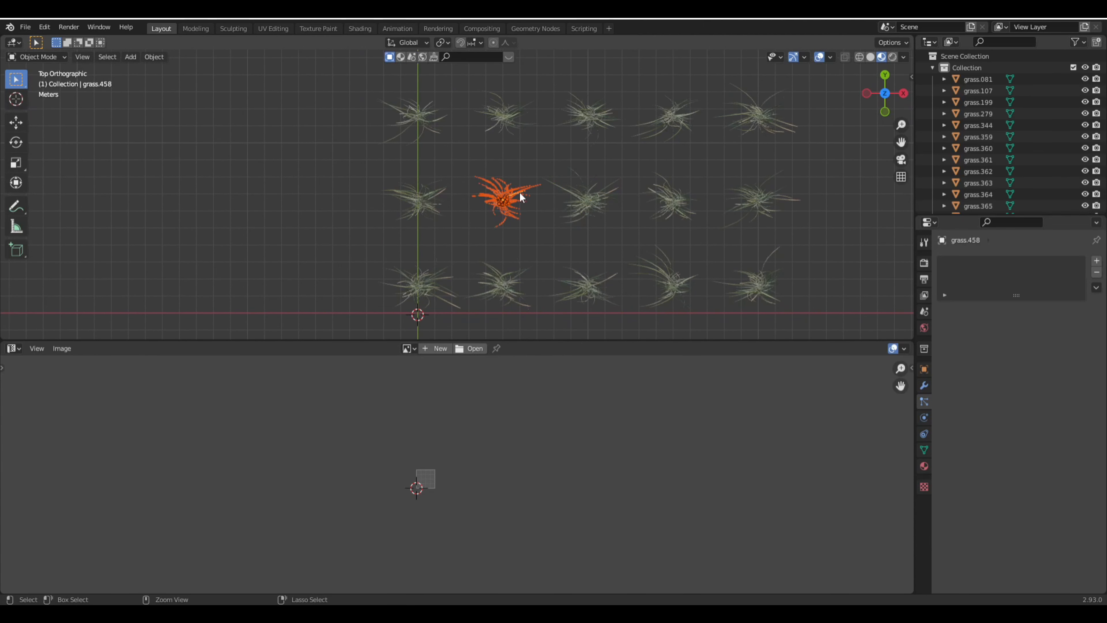
left_click(521, 194)
Step: Join the blades of the middle-row clump on the Y axis into one object
middle_click_drag(520, 193, 591, 193, "shift")
key("b")
left_click_drag(487, 207, 516, 243)
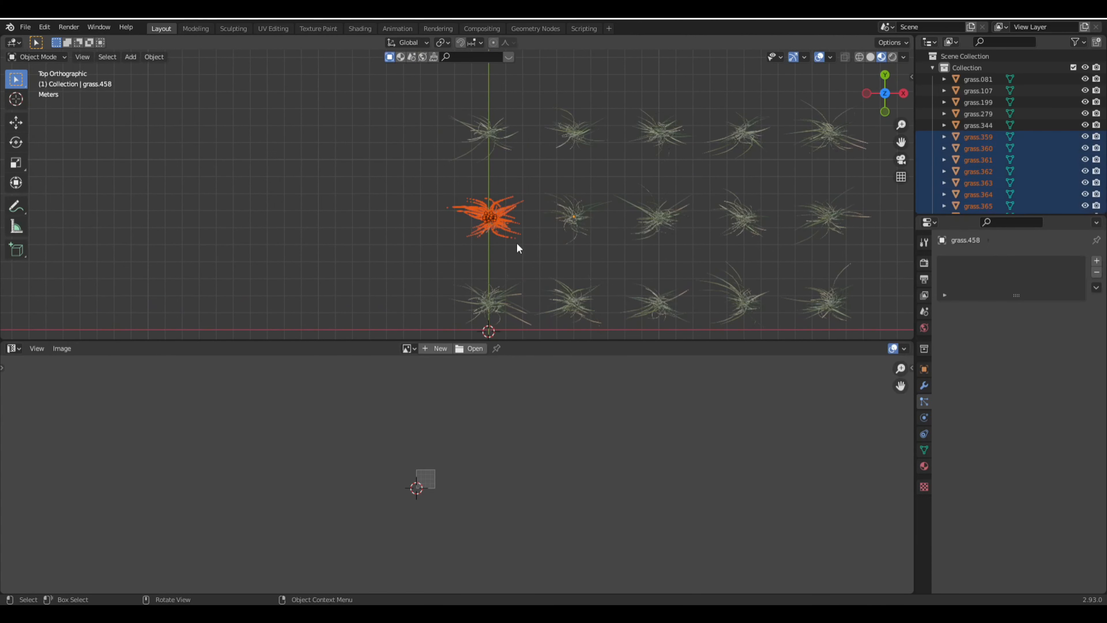
left_click(507, 202)
Step: Join the blades of the back-row clump farthest from the Y axis into one object
middle_click_drag(677, 180, 381, 219, "shift")
left_click_drag(510, 132, 584, 205)
left_click(557, 148)
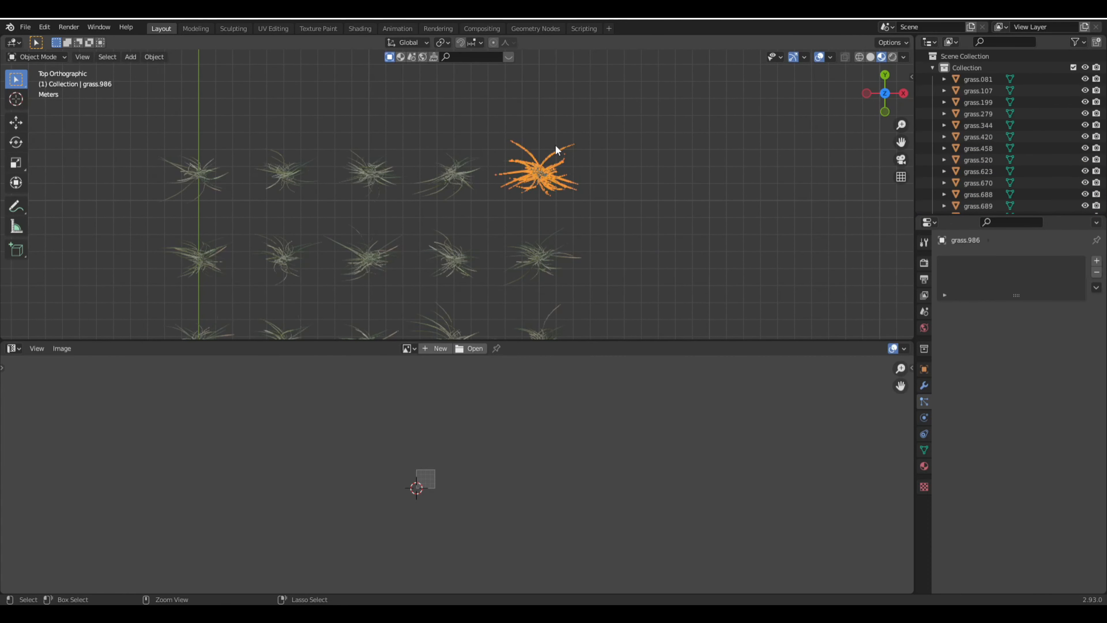
Step: Turn on the Screencast Keys display and join the blades of the fourth back-row clump, counted from the Y axis, into one object
middle_click_drag(352, 172, 447, 182, "shift")
left_click_drag(530, 152, 568, 214)
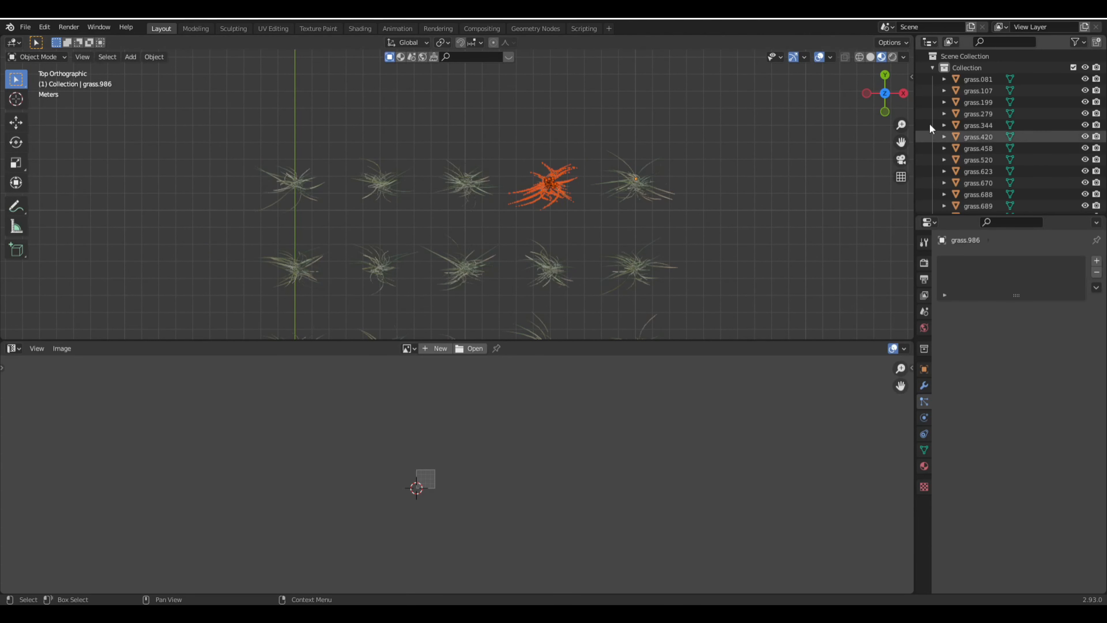
left_click(911, 77)
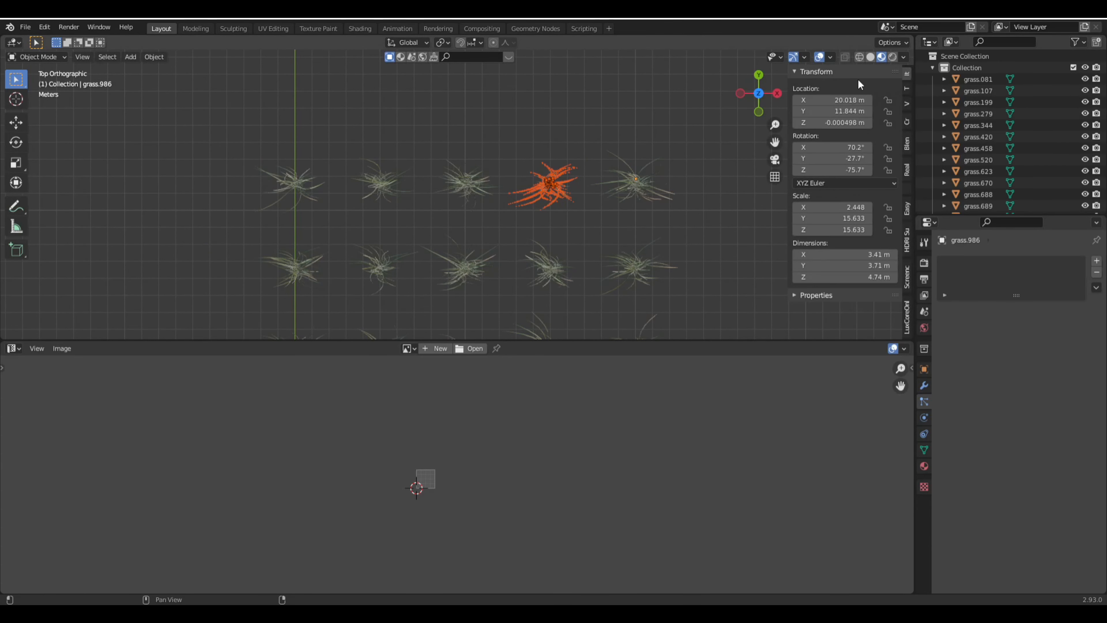
left_click(908, 279)
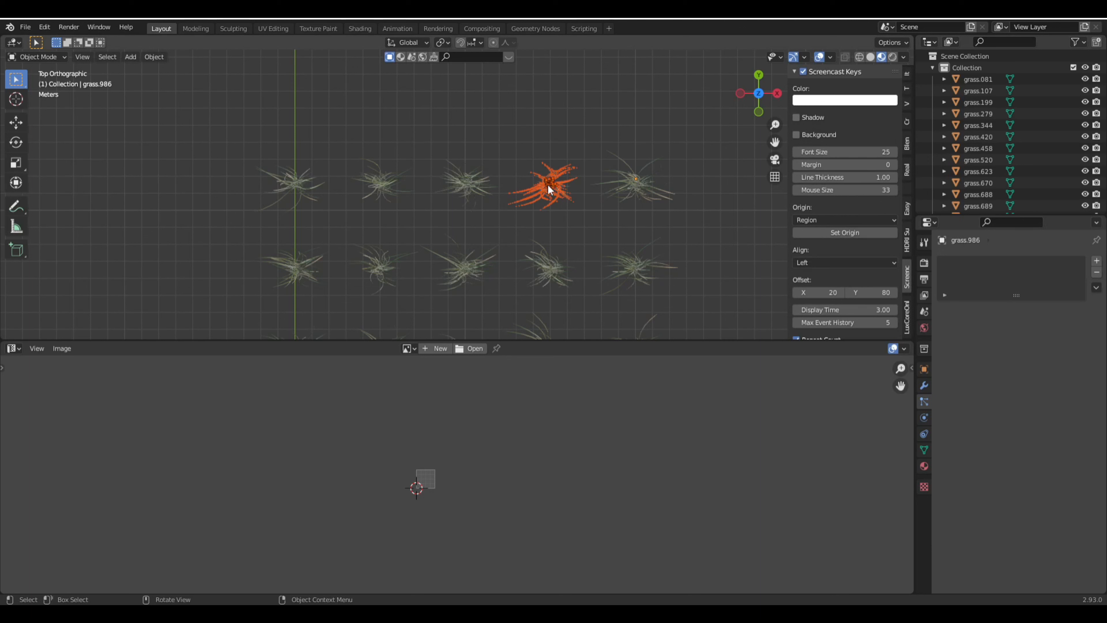
left_click(558, 168, "shift")
key("ctrl")
key("ctrl+j")
Step: Join the blades of the third and second back-row clumps, counted from the Y axis, into one object per clump
middle_click_drag(569, 179, 663, 183, "shift")
left_click_drag(510, 158, 576, 219)
key("shift")
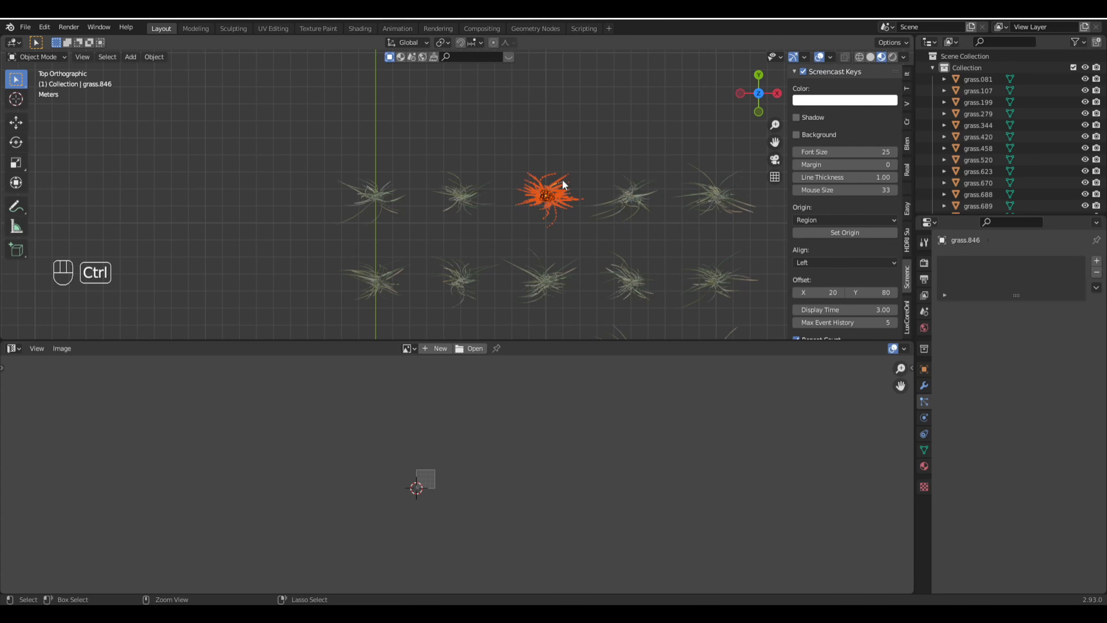
key("ctrl+j")
key("shift")
middle_click_drag(612, 191, 684, 195, "shift")
left_click_drag(496, 141, 564, 220)
key("shift")
key("ctrl")
key("ctrl+j")
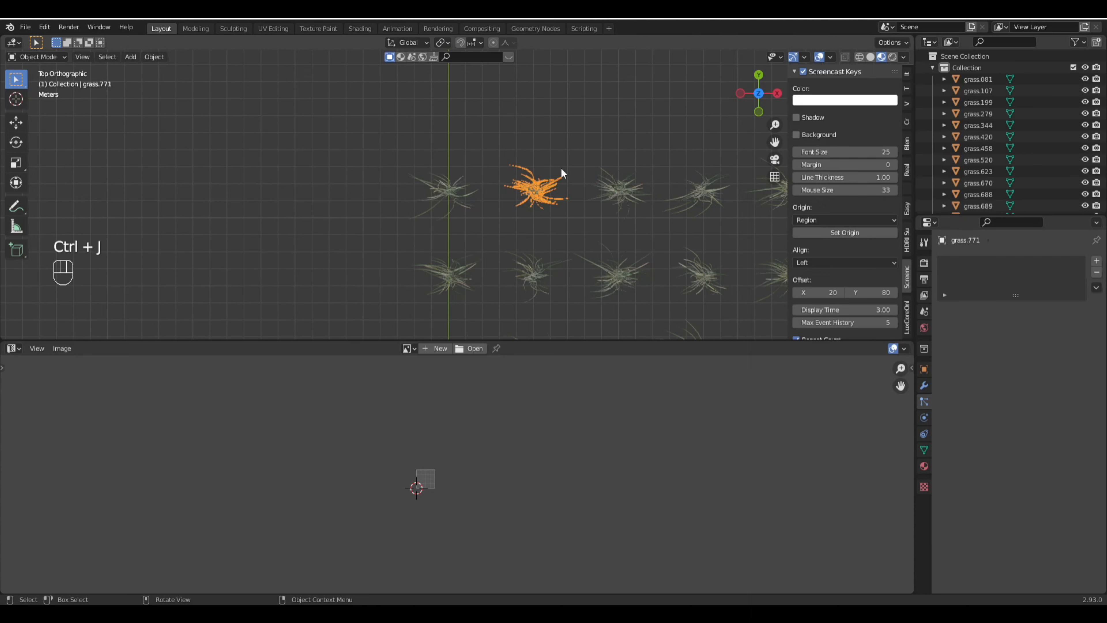
Step: Join the blades of the back-row clump on the Y axis into one object and clear the selection
middle_click_drag(519, 183, 559, 185, "shift")
left_click_drag(450, 161, 517, 230)
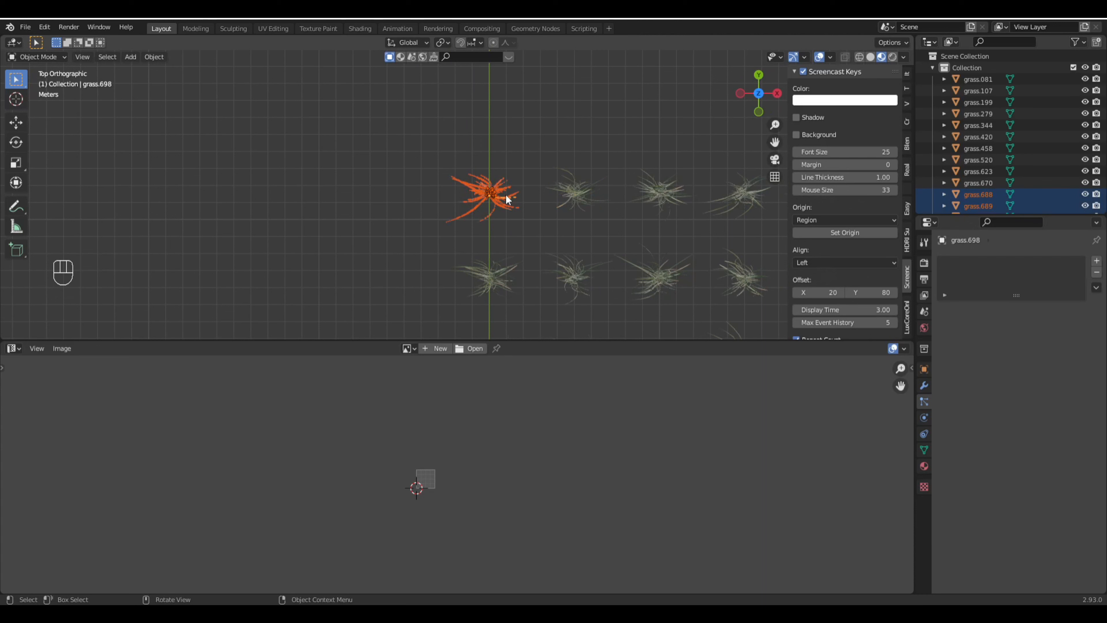
key("ctrl+j")
middle_click_drag(646, 314, 560, 169, "shift")
left_click(580, 144)
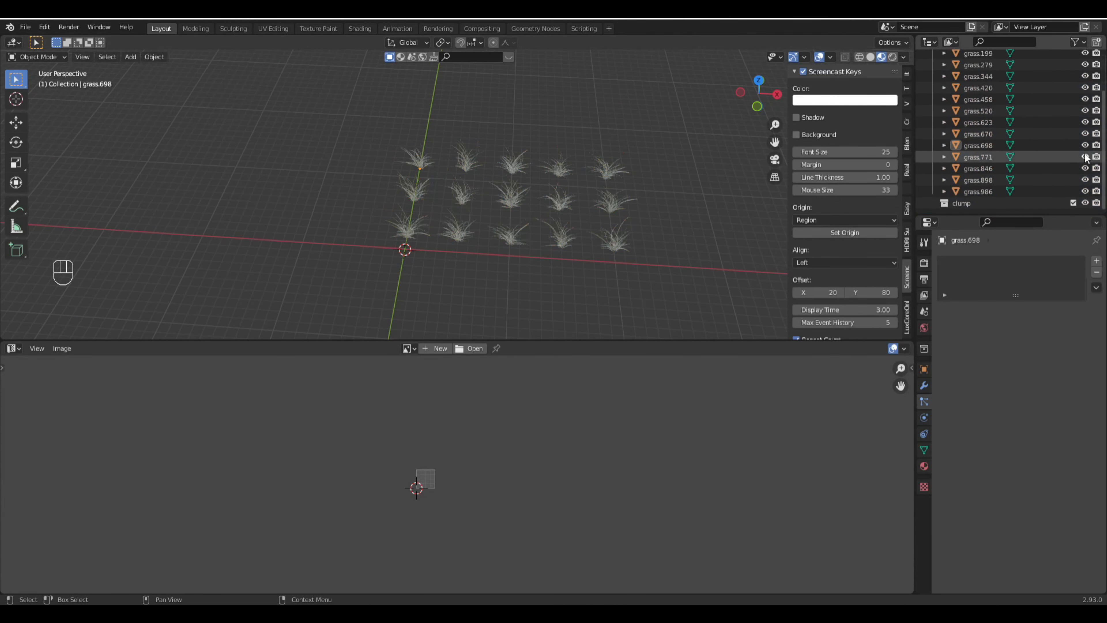
Step: Create a new object collection group named "grass" containing all the joined grass clumps, and deselect them
left_click_drag(323, 103, 671, 283)
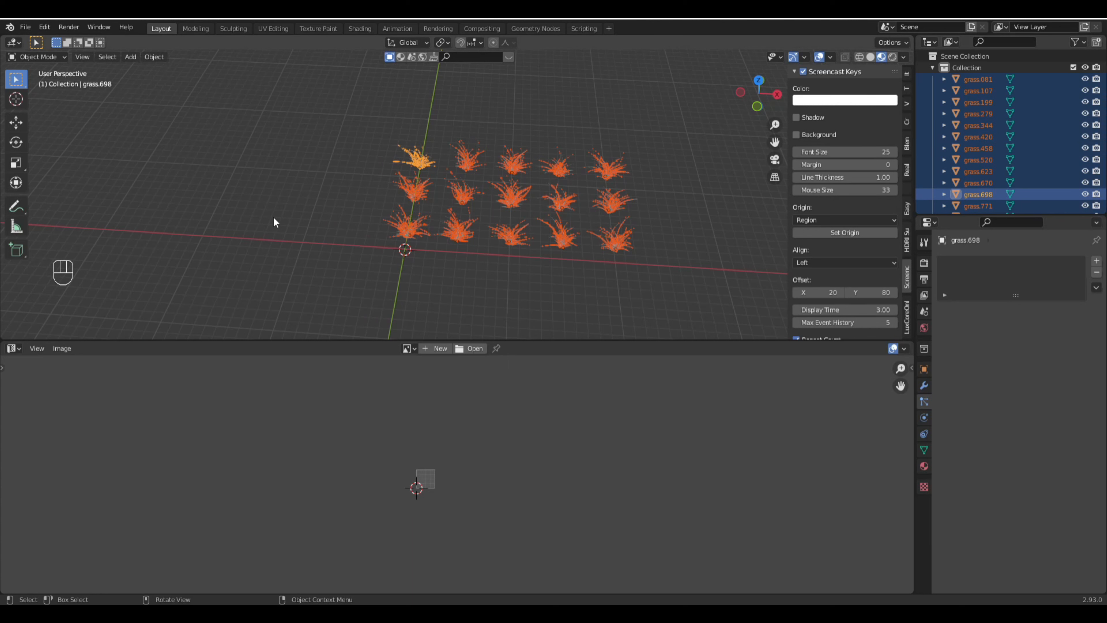
key("ctrl+g")
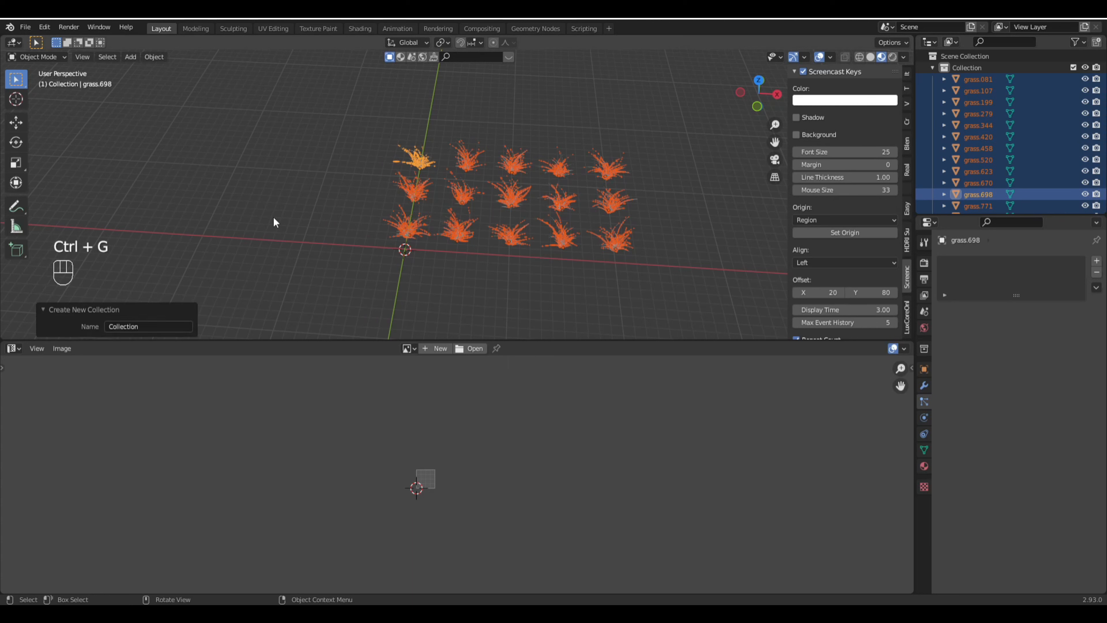
left_click(142, 326)
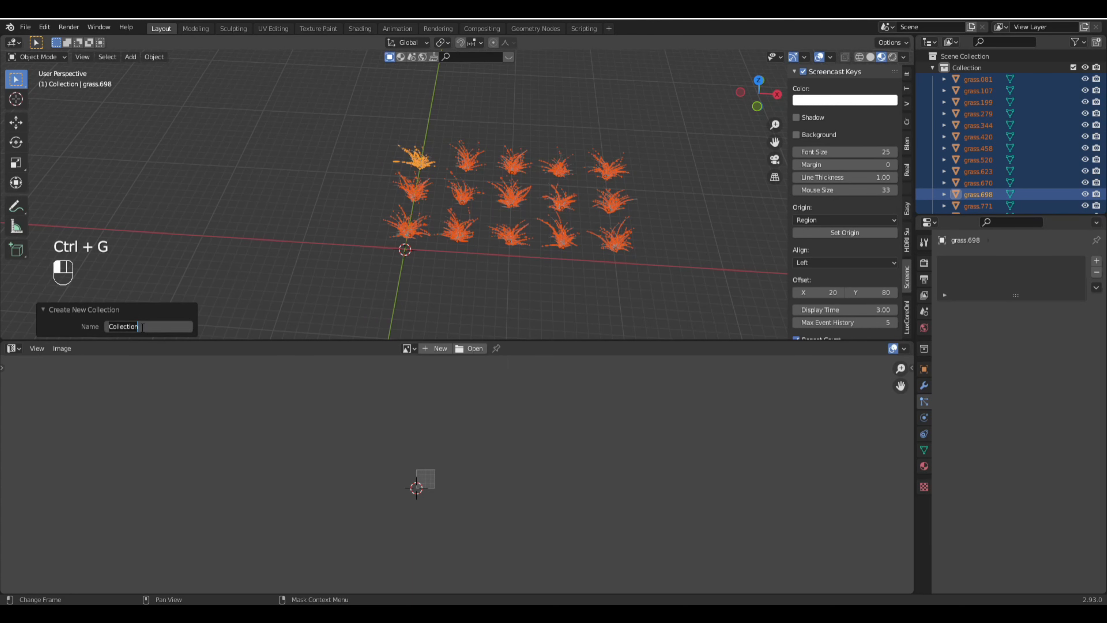
type("grass")
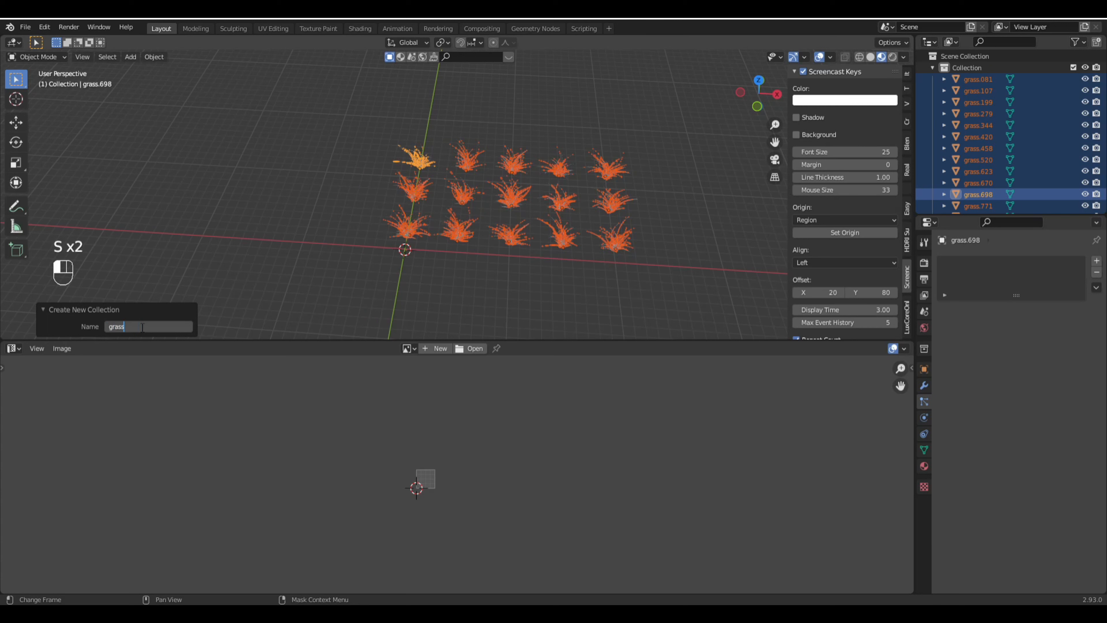
key("Return")
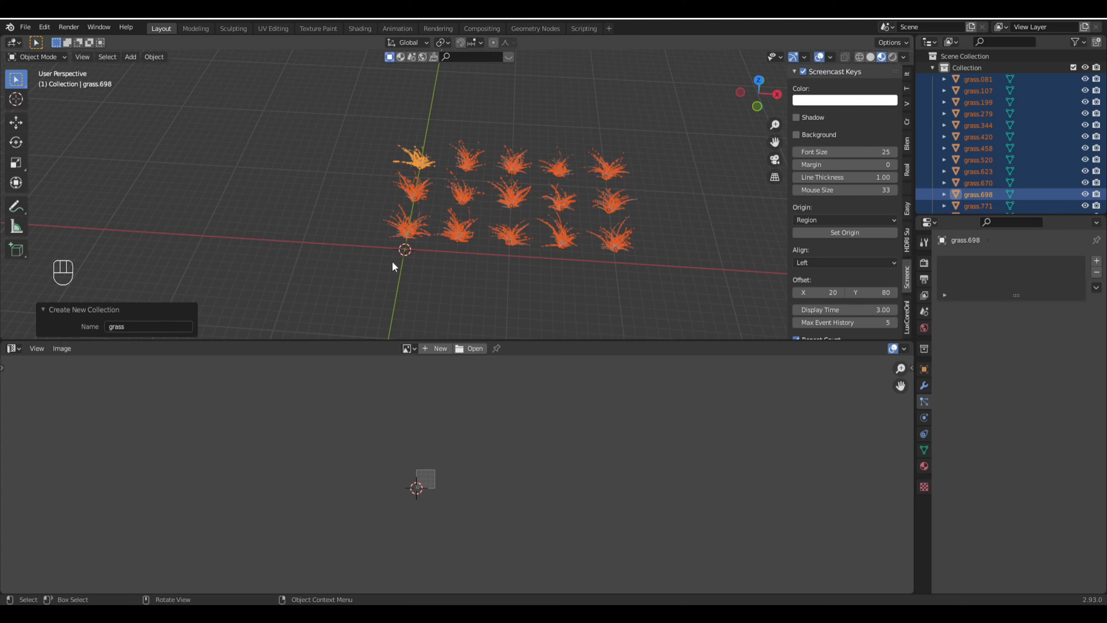
scroll(1016, 139, "down", 3)
scroll(1016, 141, "up", 3)
left_click(318, 286)
Step: Show the rows of grass clumps up close in rendered viewport shading
middle_click_drag(623, 204, 563, 189, "shift")
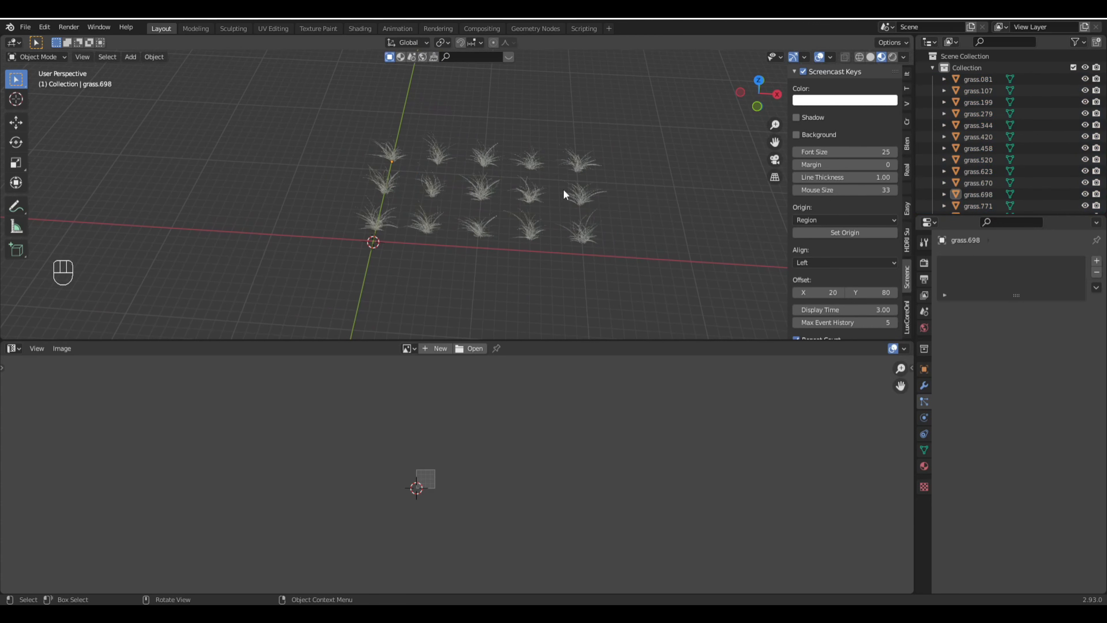
scroll(1029, 109, "down", 3)
scroll(1033, 125, "up", 3)
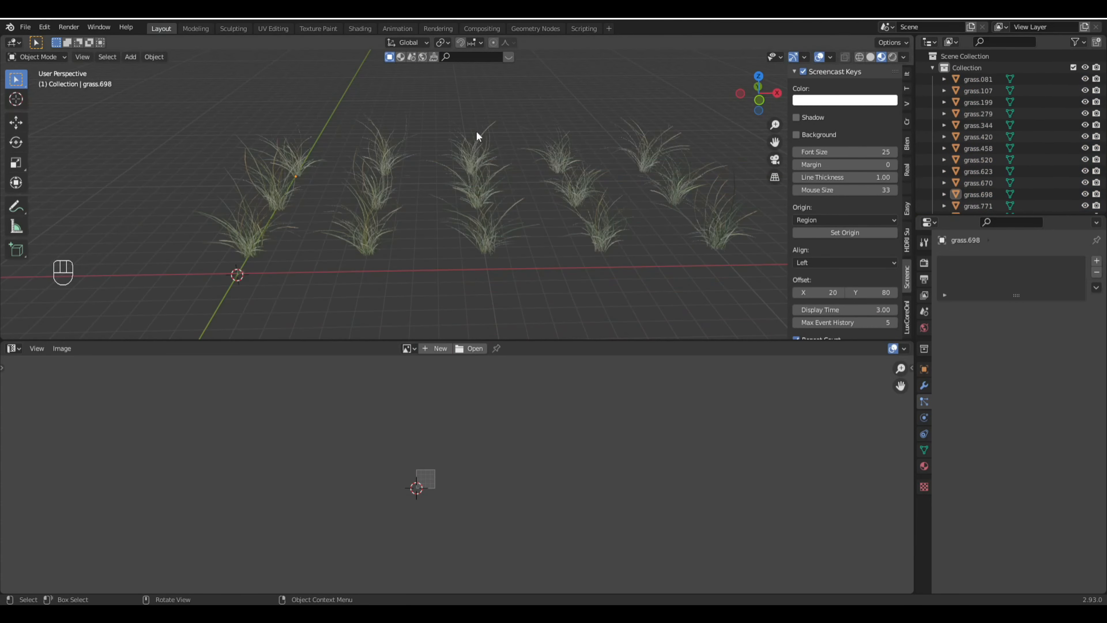
scroll(474, 146, "down", 1)
middle_click_drag(639, 220, 606, 234, "shift")
scroll(600, 222, "up", 2)
scroll(600, 222, "down", 2)
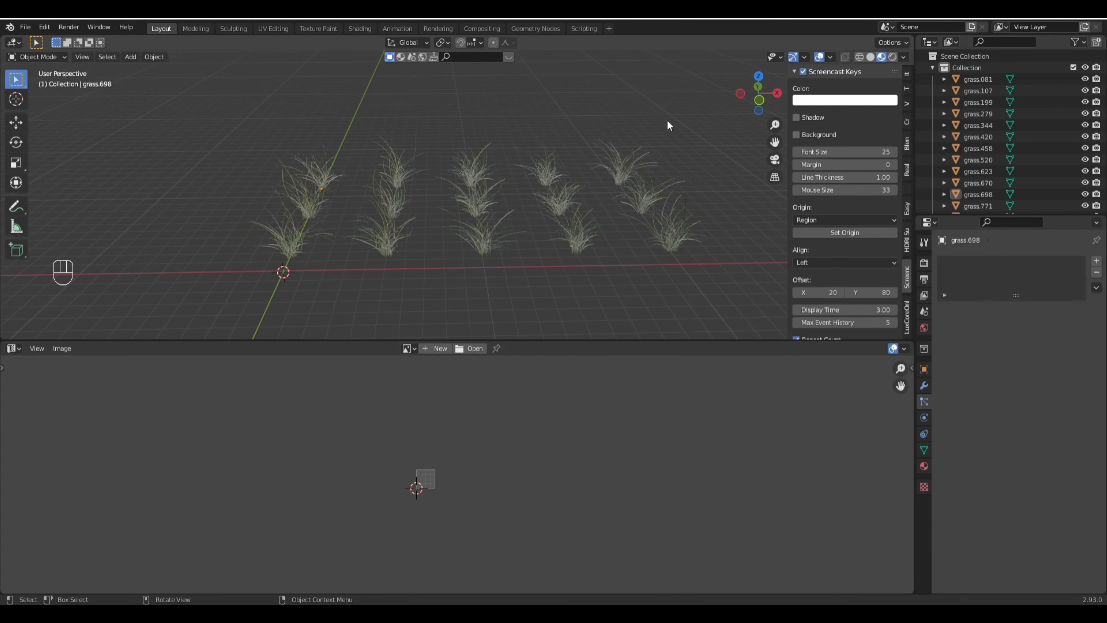
left_click(891, 58)
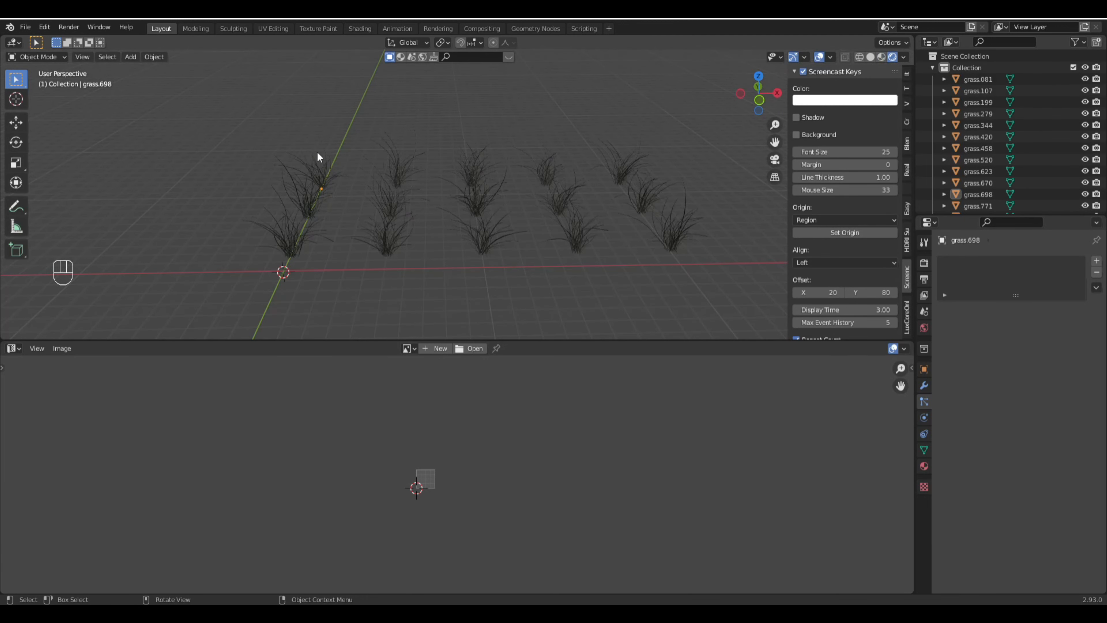
Step: Add a Sun light at the 3D cursor and raise it about 20 m along the global Z axis
key("shift+a")
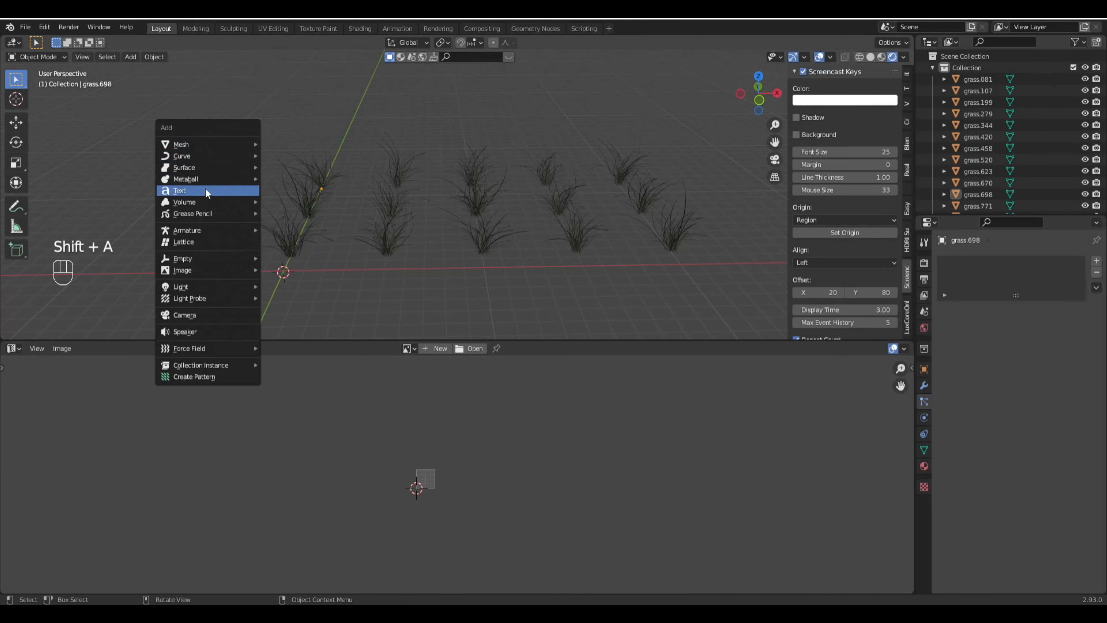
mouse_move(186, 284)
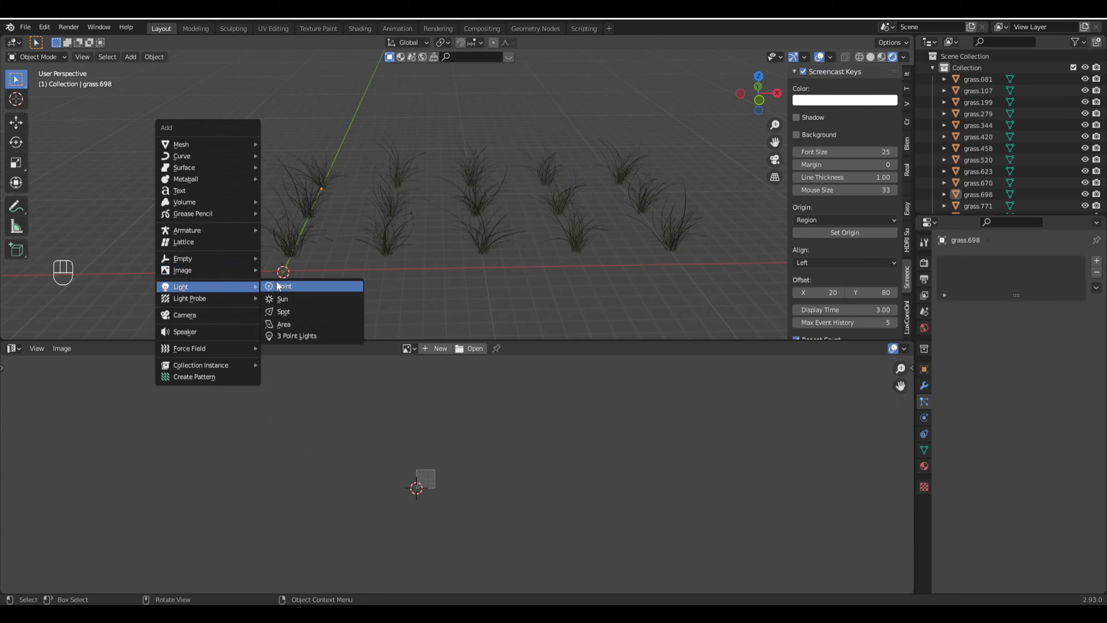
left_click(281, 298)
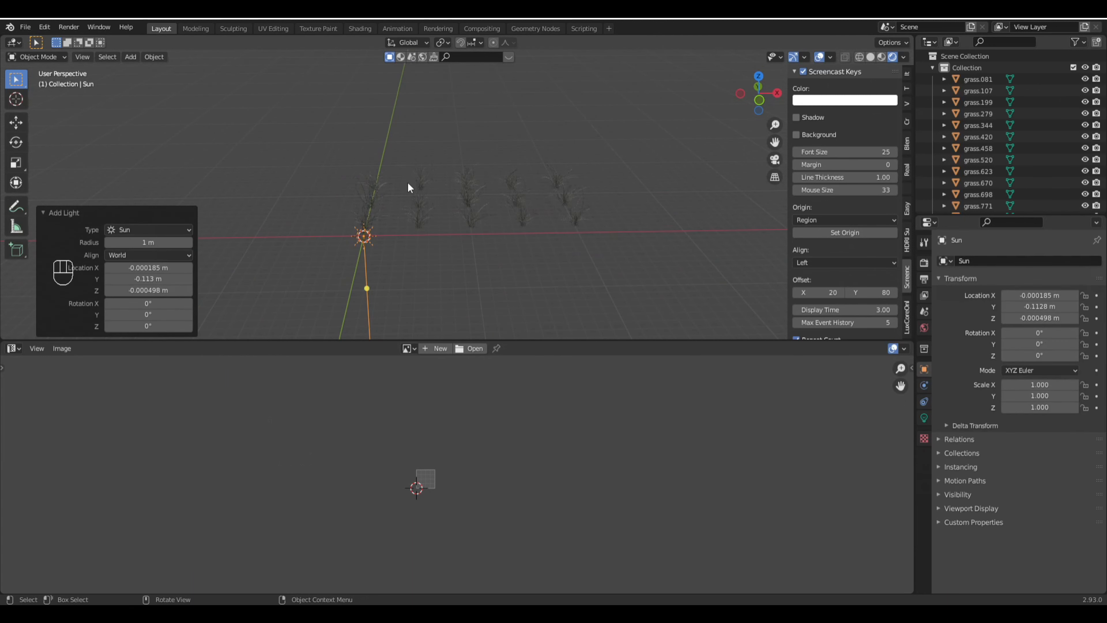
key("g")
key("z")
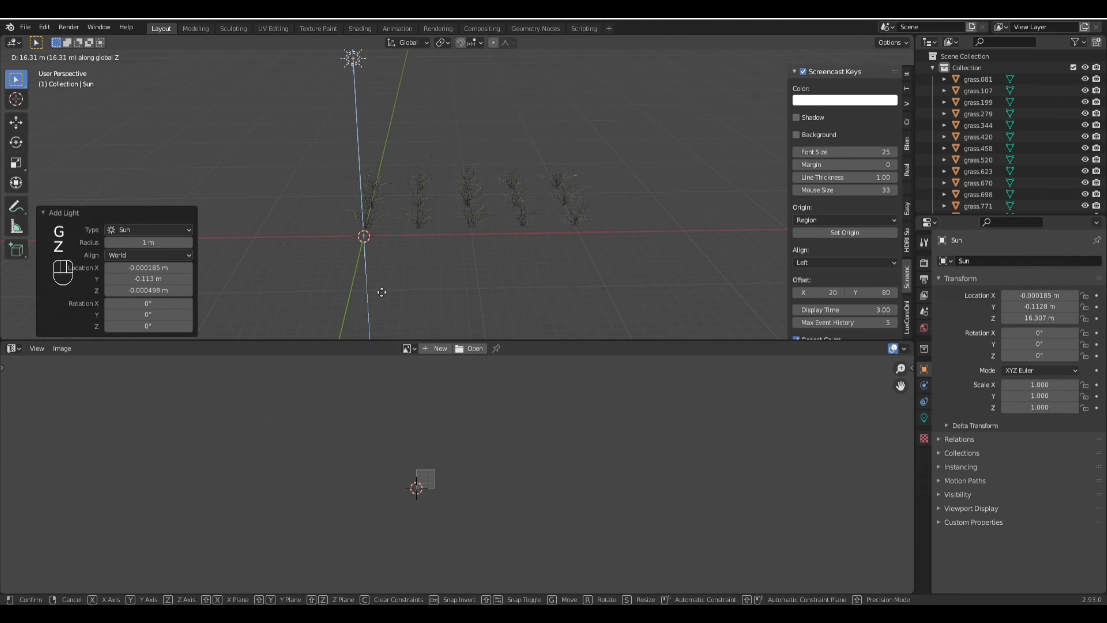
left_click(379, 222)
Step: Rotate the Sun light about -27.8° around the global Y axis so it shines across the grass clumps
middle_click_drag(379, 222, 327, 191)
mouse_move(335, 201)
middle_mouse_down()
mouse_move(317, 207)
mouse_move(331, 207)
middle_mouse_up()
key("r")
key("y")
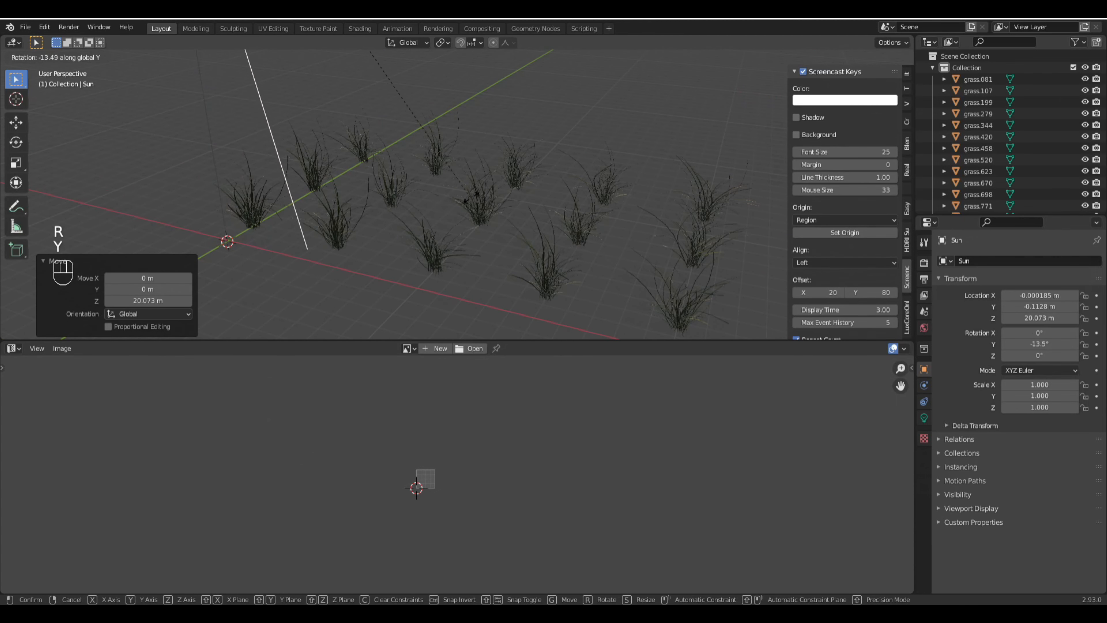
left_click(455, 125)
middle_click_drag(454, 125, 431, 187)
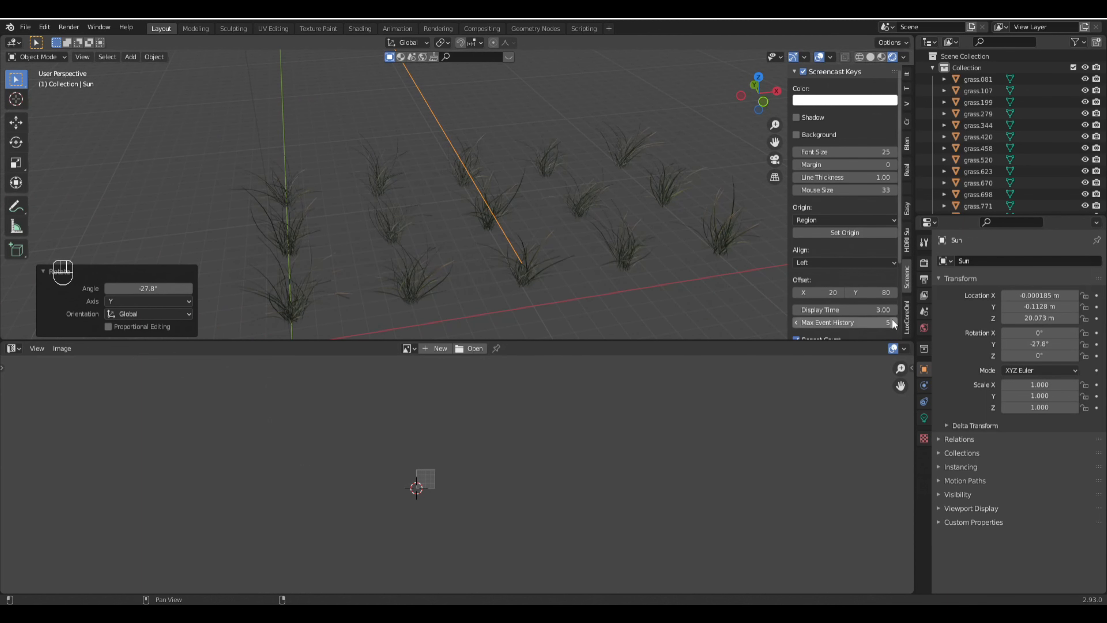
Step: Set the Sun light's strength to 3 and check the lighting on the grass clumps
left_click(924, 418)
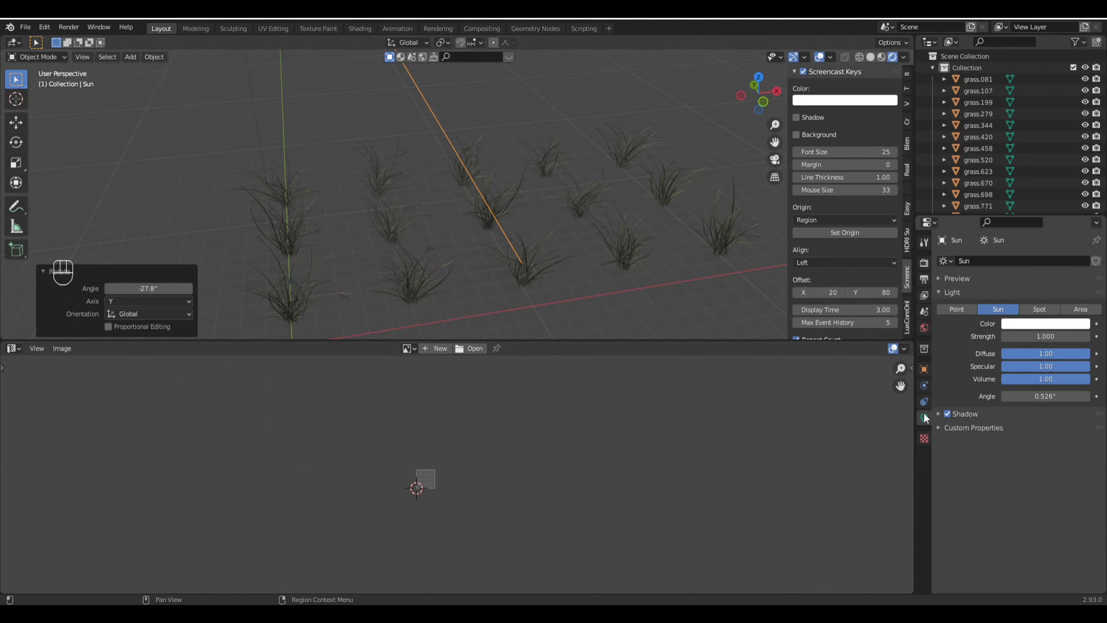
left_click(1045, 336)
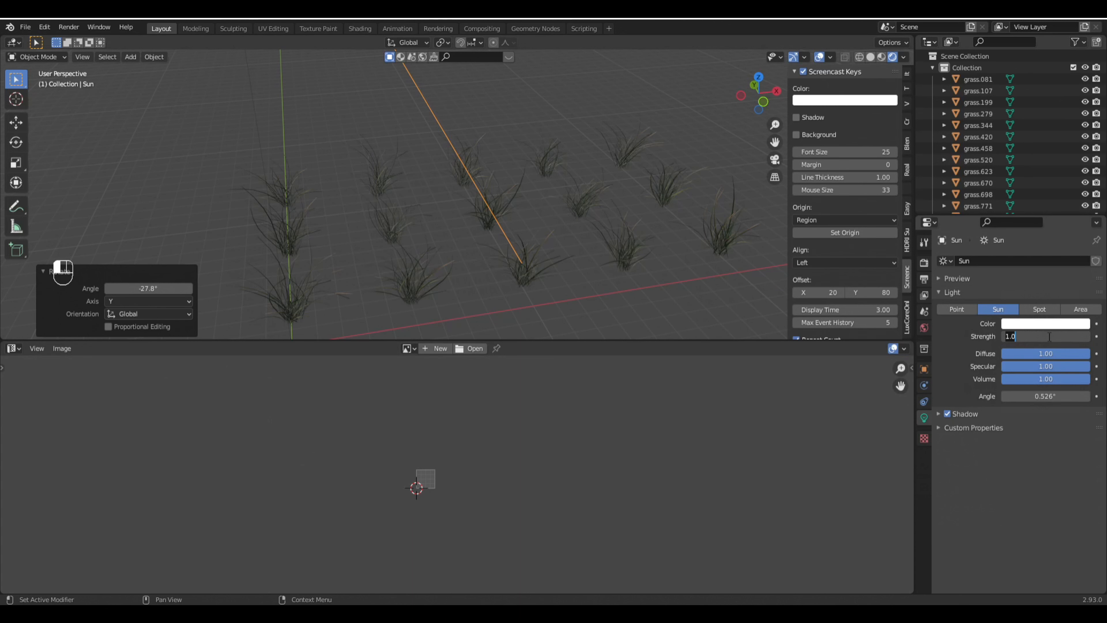
type("3")
key("Return")
middle_click_drag(595, 223, 452, 245)
scroll(452, 245, "up", 2)
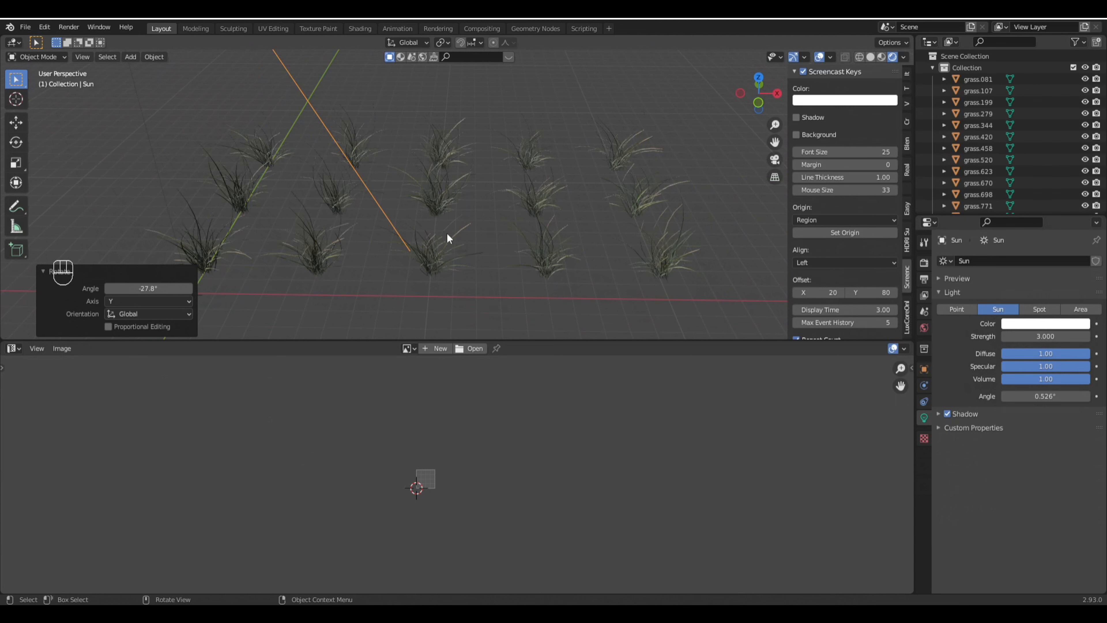
scroll(450, 231, "up", 2)
scroll(452, 227, "up", 2)
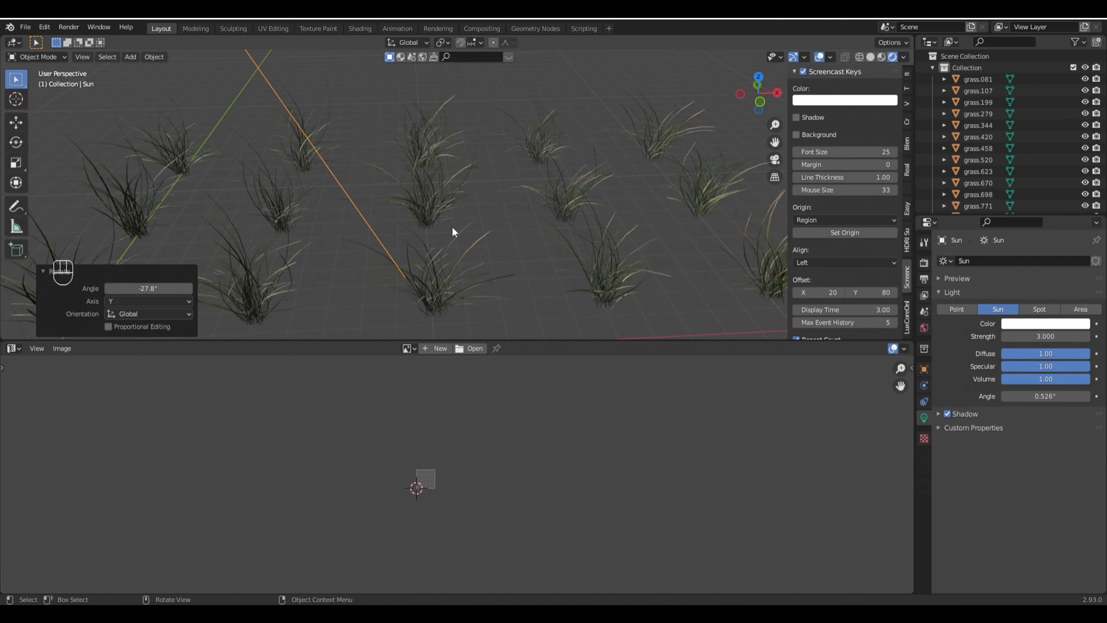
scroll(452, 227, "down", 2)
Step: Select the third front-row clump from the Y axis and change the Image Editor area to the Shader Editor
left_click(455, 233)
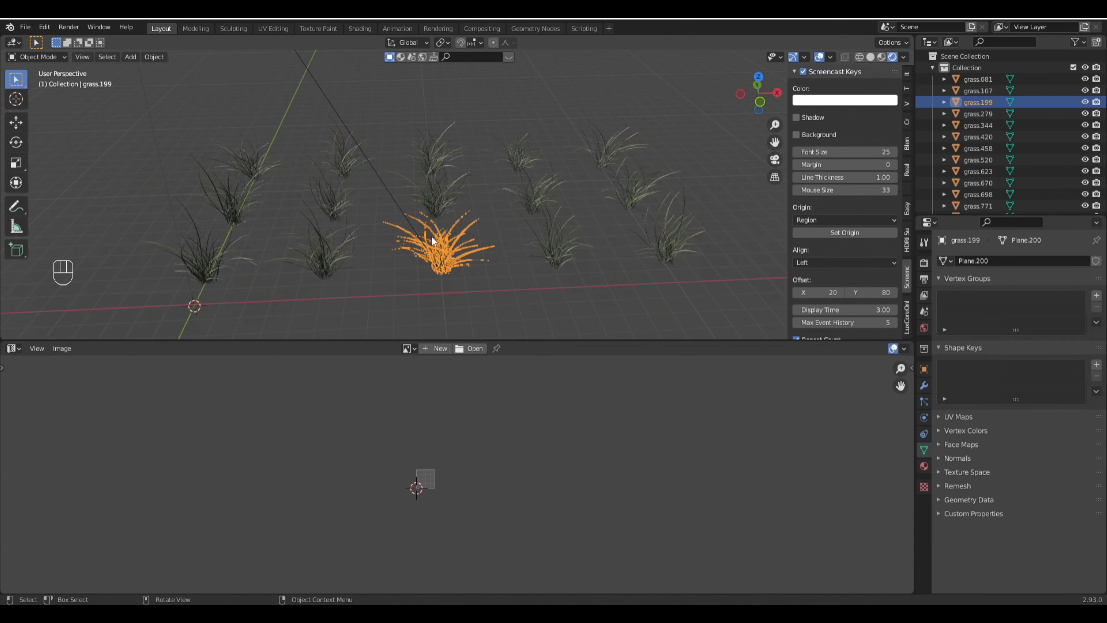
left_click(14, 348)
left_click(14, 349)
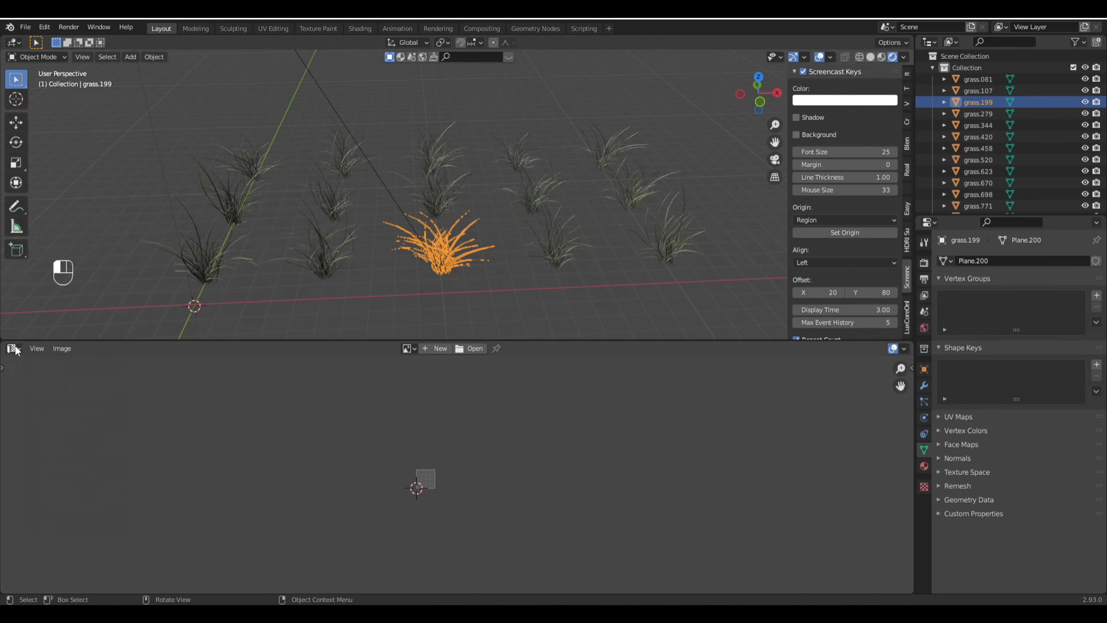
left_click(15, 349)
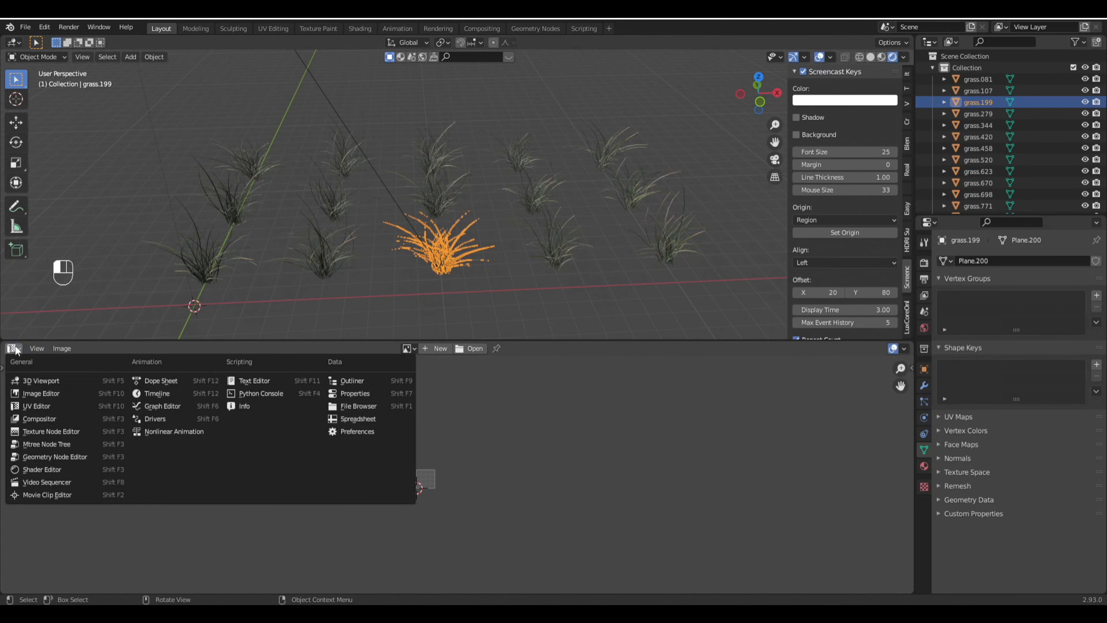
left_click(54, 468)
Step: Move the Material Output node away from the Principled BSDF and insert an Add Shader node into the link between them
left_click_drag(293, 459, 177, 439)
middle_click_drag(408, 423, 296, 414)
left_click_drag(470, 415, 709, 438)
key("shift+a")
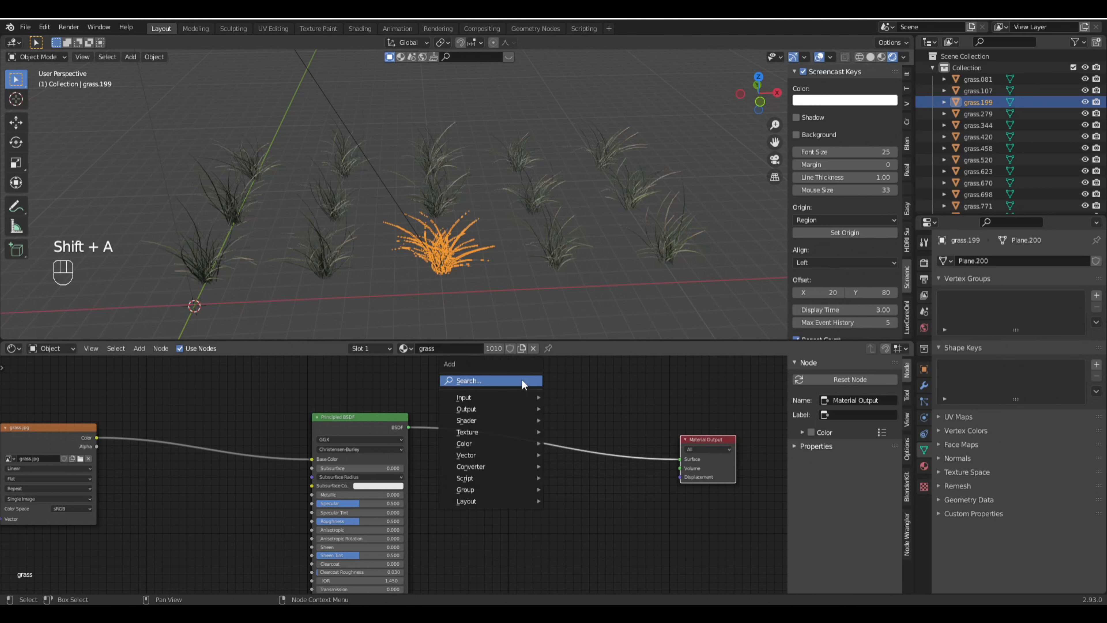
mouse_move(489, 422)
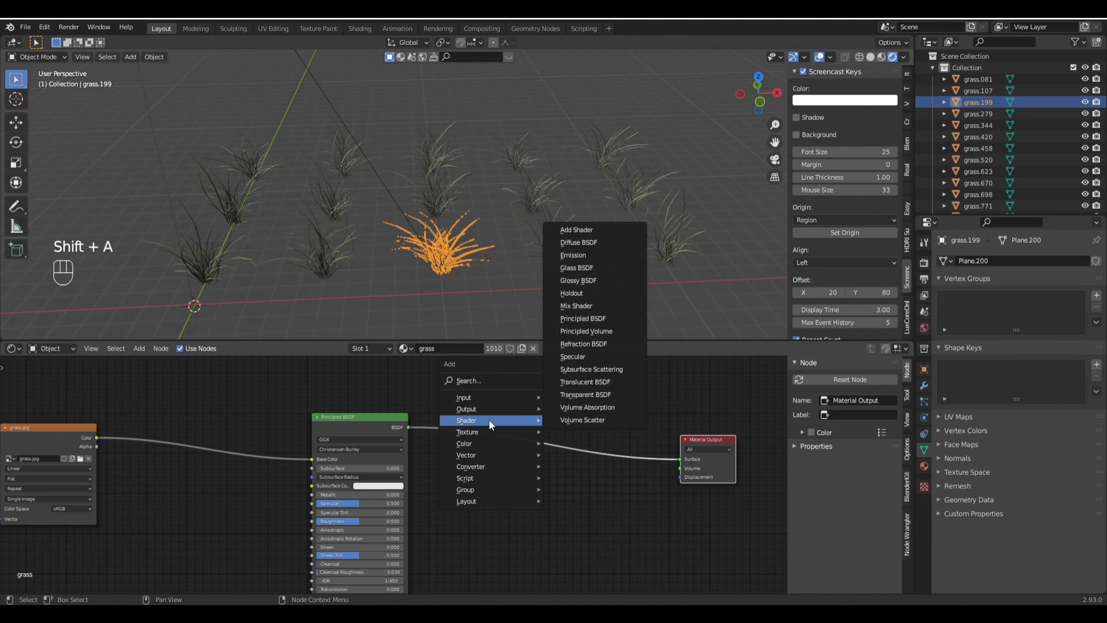
left_click(584, 230)
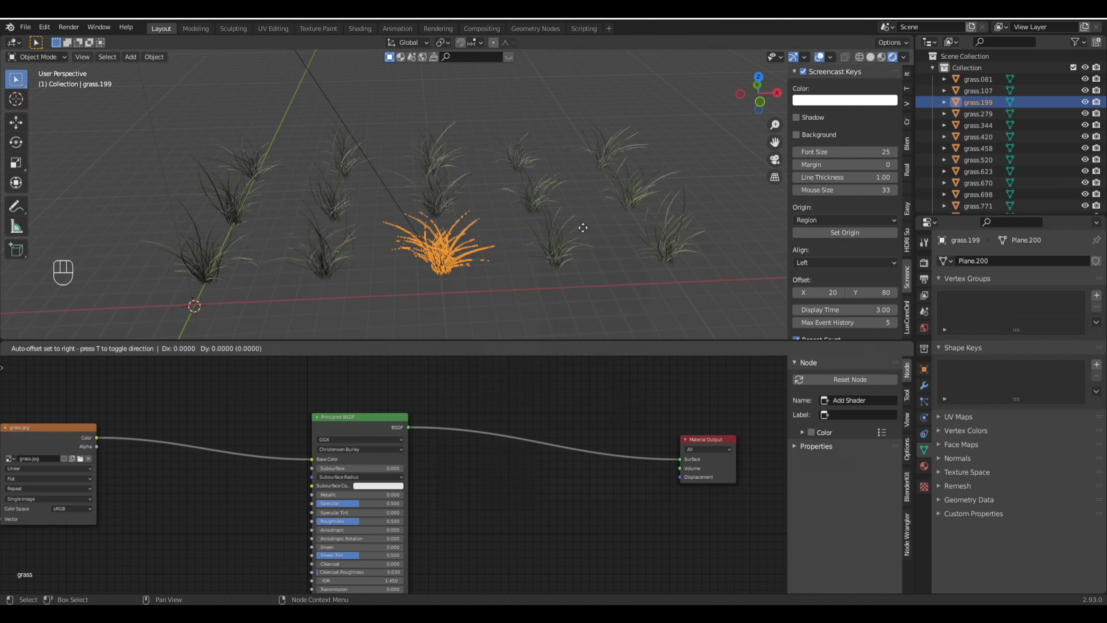
left_click(562, 421)
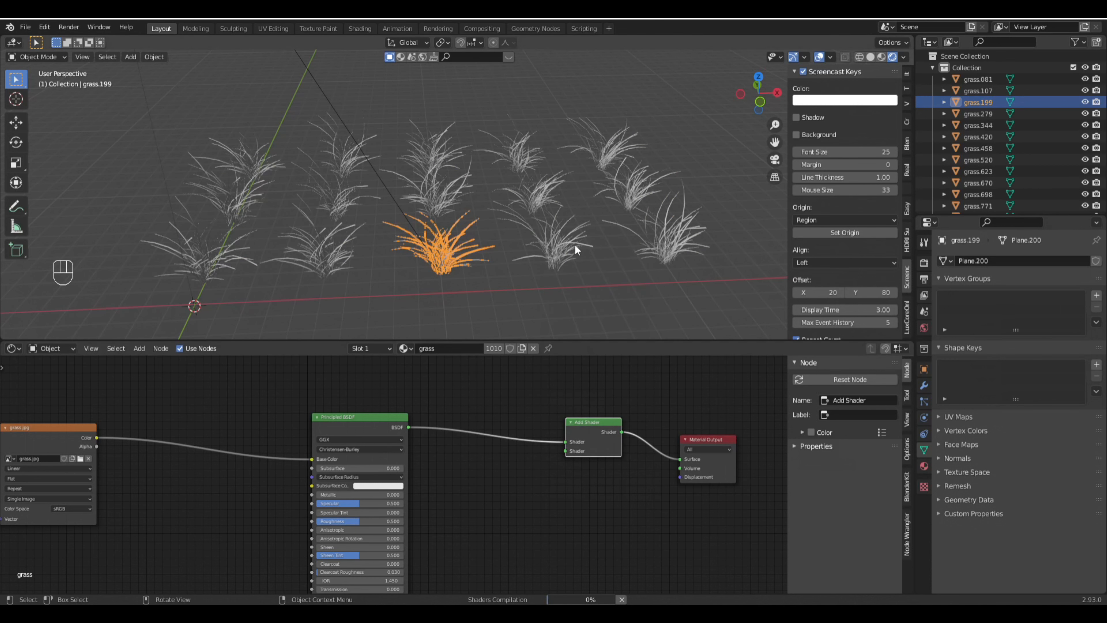
Step: Add a Translucent BSDF node below the Principled BSDF's output link and connect it to the Add Shader's second shader input
middle_click_drag(575, 246, 592, 245)
key("shift+a")
mouse_move(509, 387)
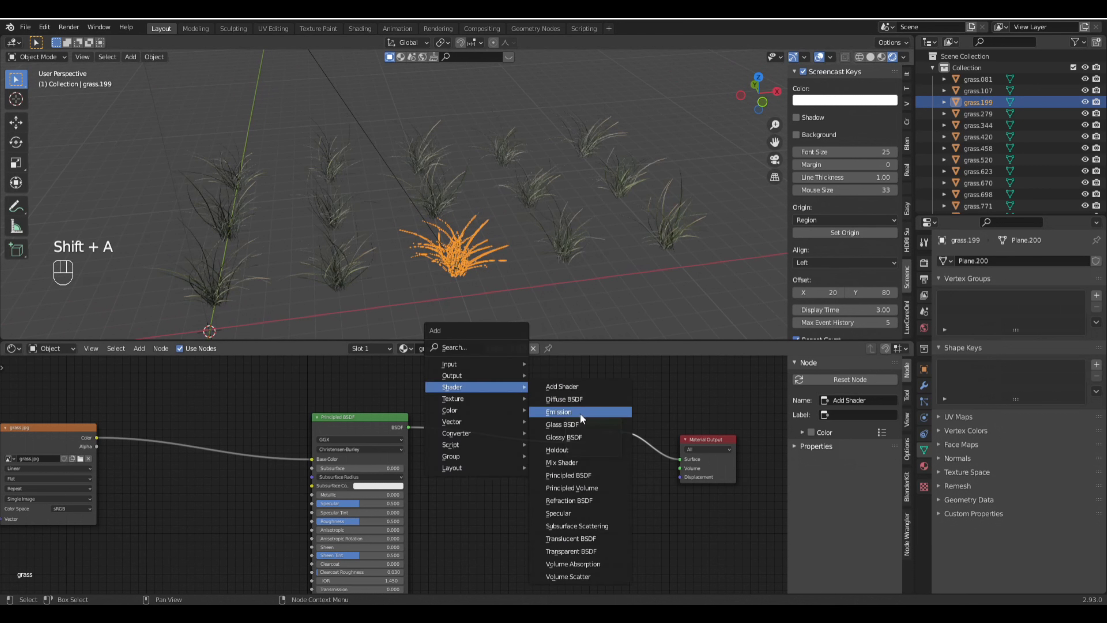
left_click(580, 540)
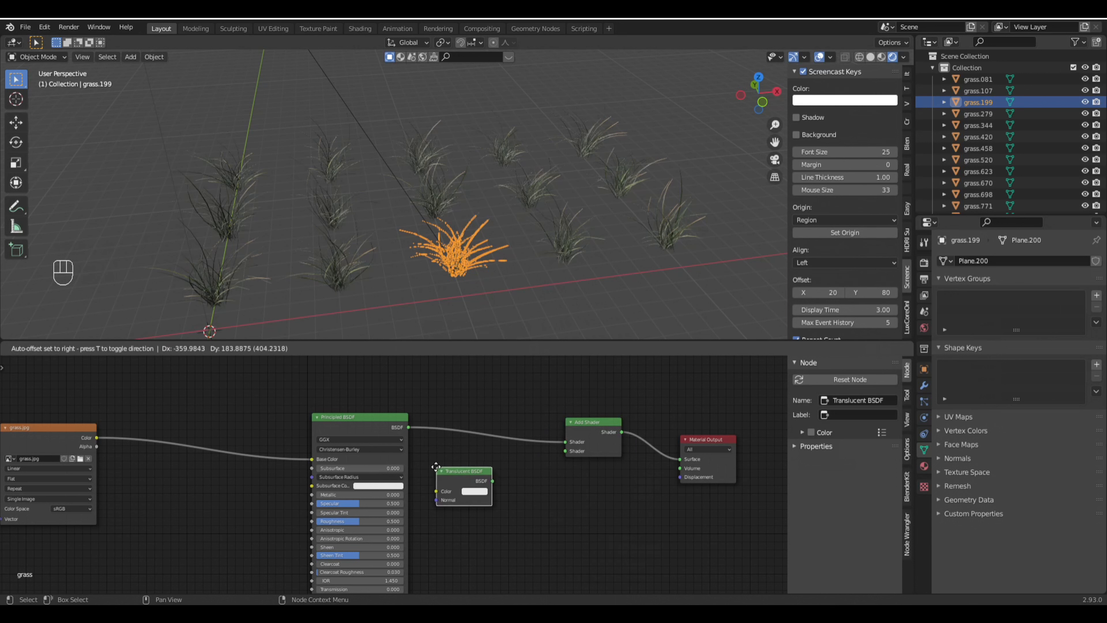
left_click(436, 467)
left_click_drag(493, 480, 565, 452)
middle_click_drag(529, 227, 541, 188)
scroll(546, 198, "up", 5)
scroll(540, 199, "down", 3)
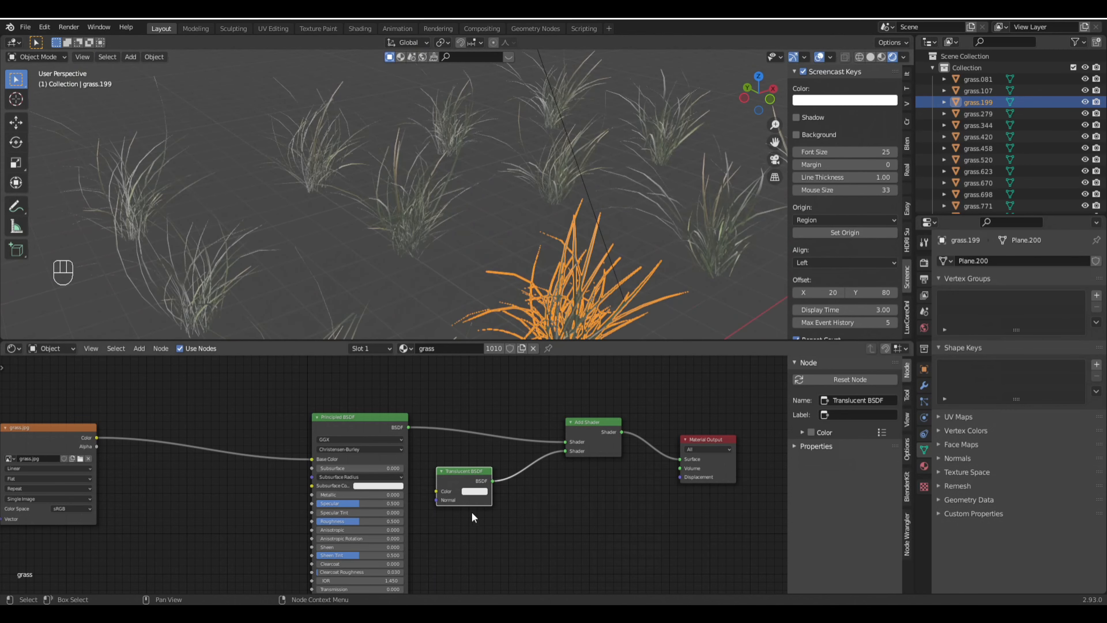
scroll(497, 262, "down", 4)
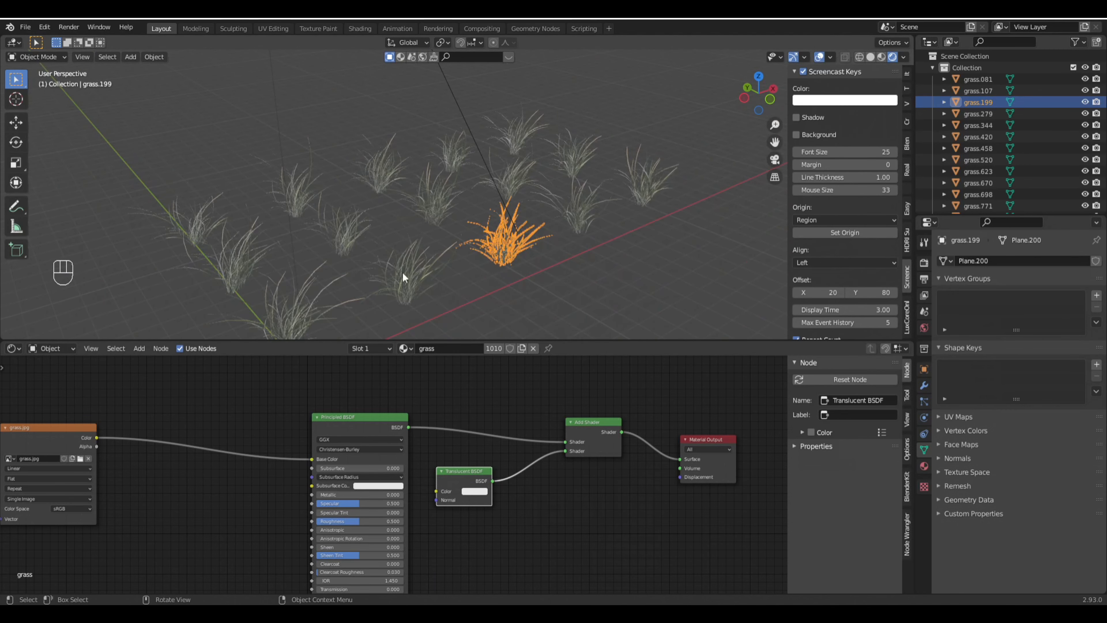
Step: Connect the grass.jpg texture's color to the Translucent BSDF's color and inspect the clumps from several angles
left_click_drag(97, 438, 436, 491)
middle_click_drag(552, 229, 493, 224)
scroll(493, 227, "up", 5)
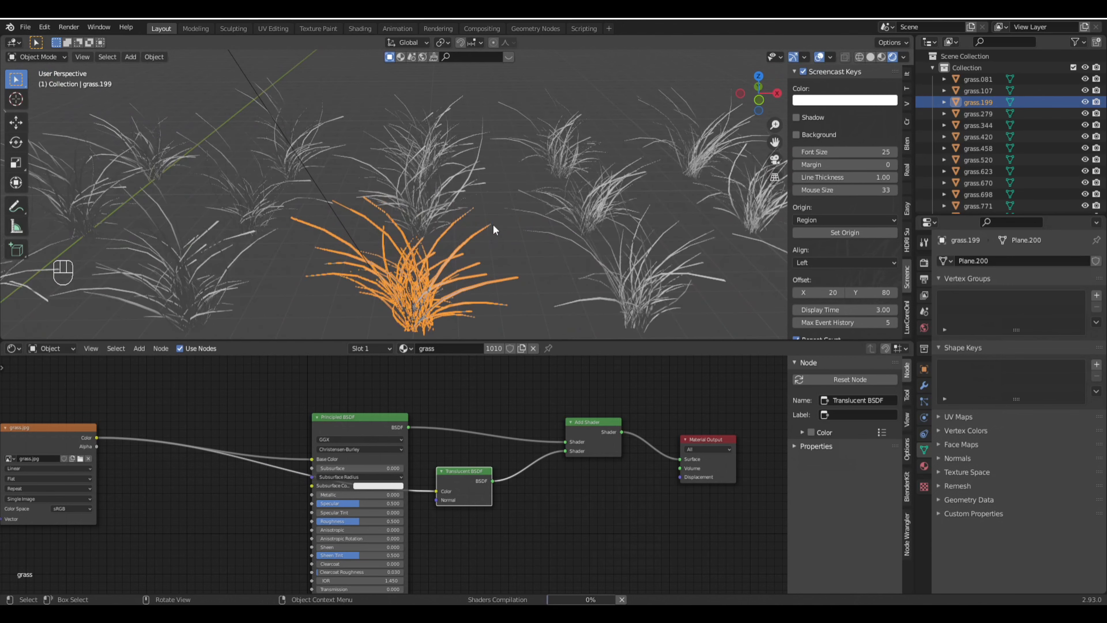
scroll(461, 234, "down", 3)
middle_click_drag(443, 226, 477, 217)
scroll(494, 218, "up", 5)
scroll(479, 214, "down", 7)
middle_click_drag(332, 244, 506, 257)
middle_click_drag(581, 275, 522, 256, "shift")
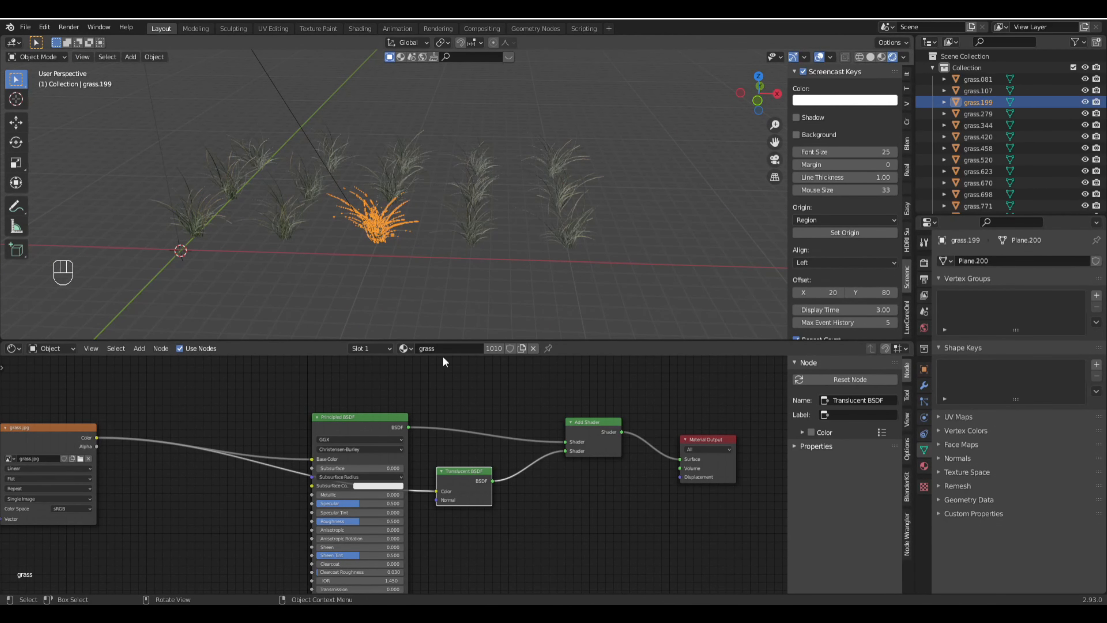
Step: Raise the Principled BSDF's roughness to 0.891 and examine the effect on the grass clumps
scroll(436, 472, "down", 1)
left_click(557, 435)
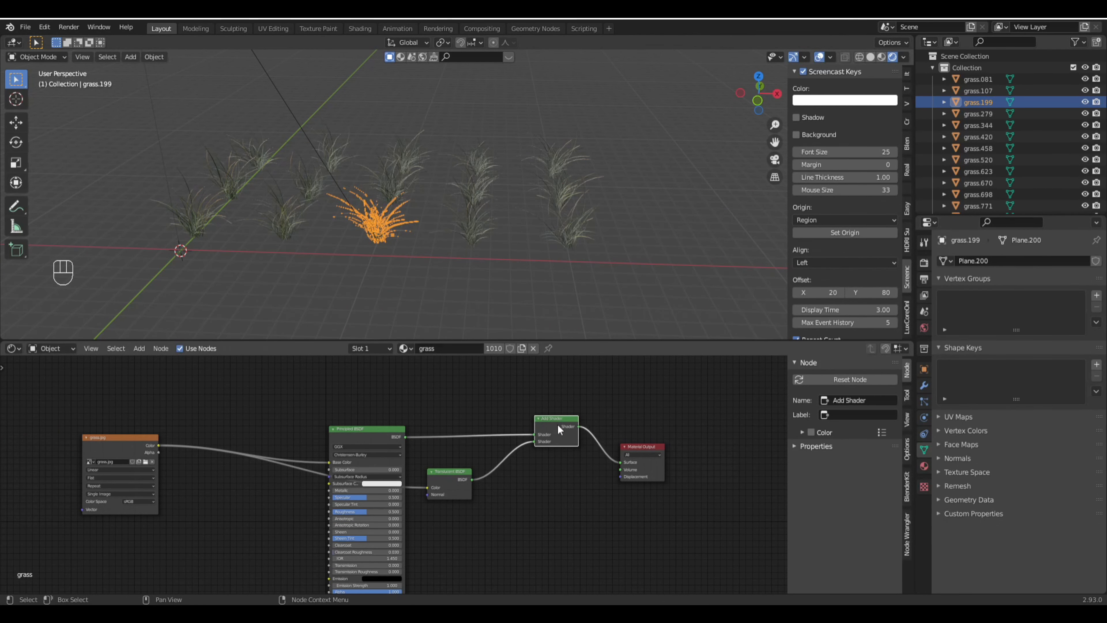
scroll(392, 475, "up", 3)
middle_click_drag(352, 553, 360, 494, "shift")
scroll(364, 499, "up", 2)
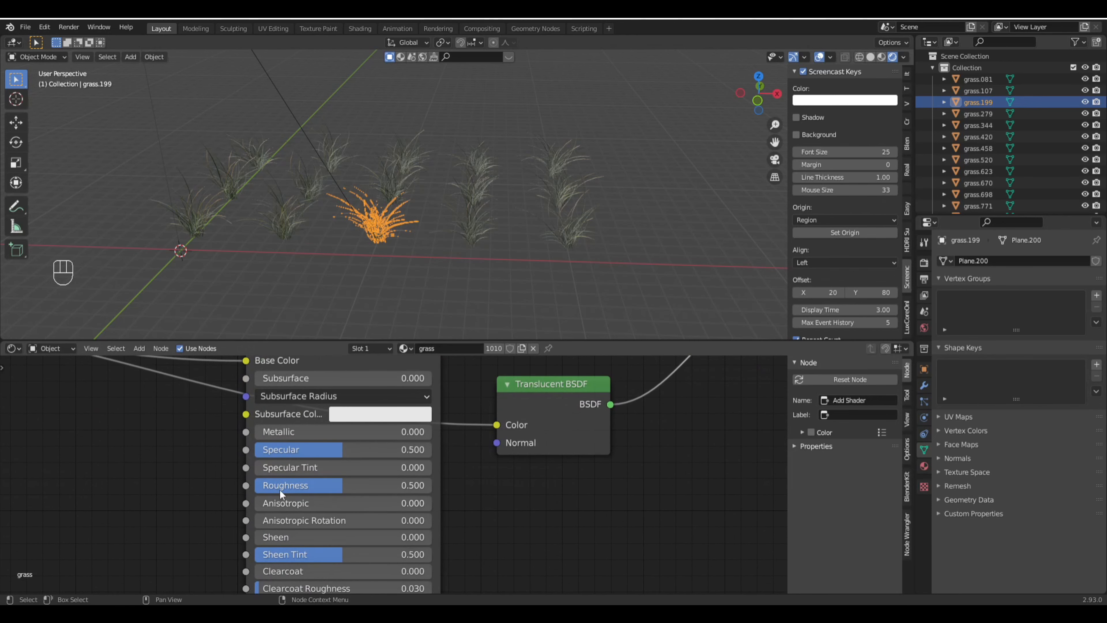
left_click_drag(335, 489, 408, 489)
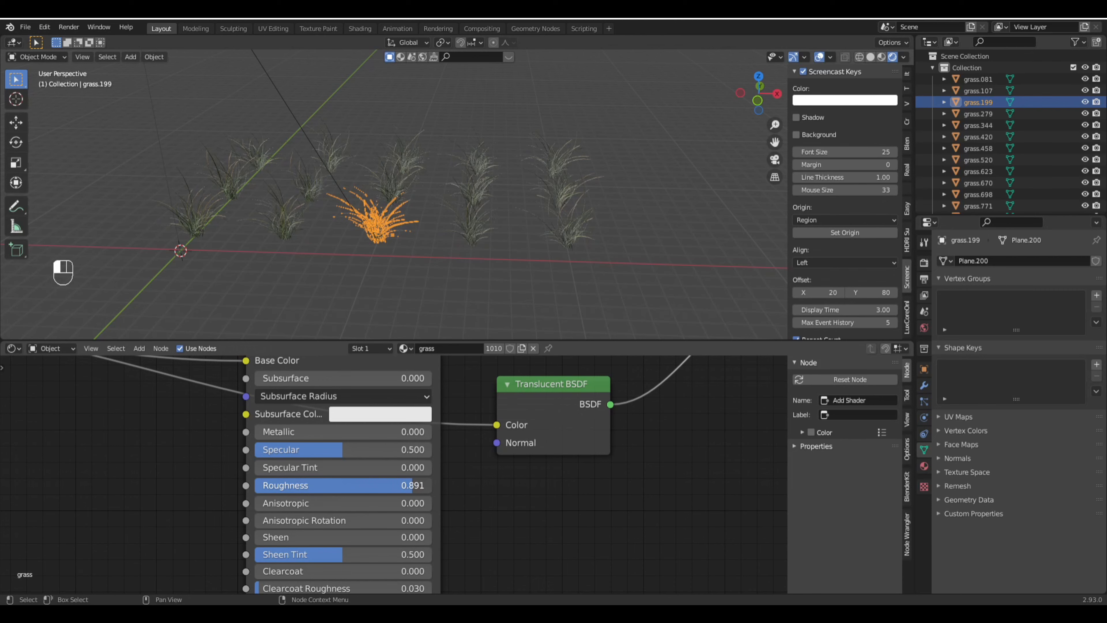
scroll(521, 174, "up", 5)
middle_click_drag(519, 175, 494, 268)
scroll(551, 195, "down", 6)
scroll(582, 211, "up", 5)
scroll(475, 254, "down", 6)
scroll(475, 254, "up", 5)
scroll(495, 267, "up", 2)
scroll(449, 476, "down", 4)
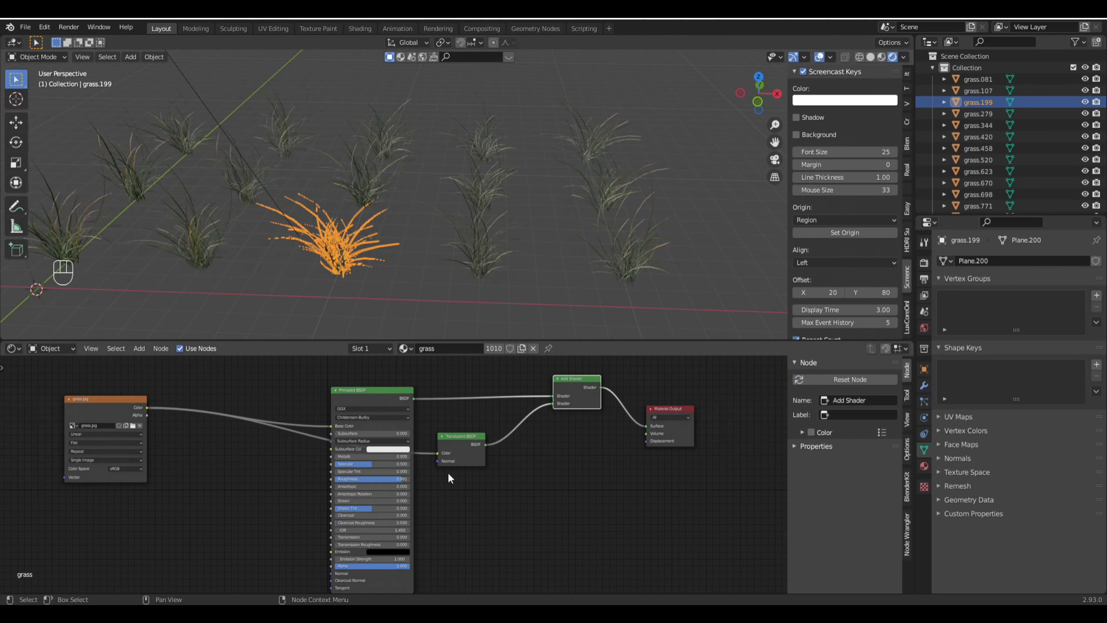
Step: Move the image texture node away from the Principled BSDF and insert a MixRGB node into the Base Color link
middle_click_drag(448, 474, 386, 501)
left_click_drag(290, 414, 293, 389)
left_click_drag(55, 437, 0, 444)
middle_click_drag(230, 415, 475, 409)
scroll(401, 449, "up", 3)
left_click_drag(186, 432, 156, 436)
key("shift+a")
mouse_move(228, 398)
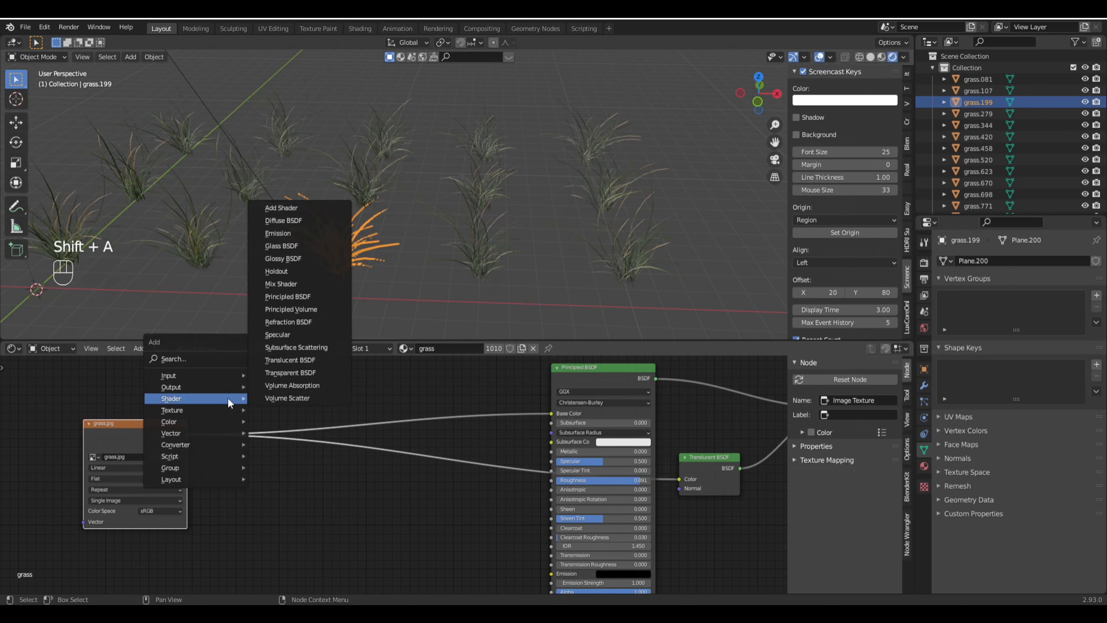
mouse_move(202, 419)
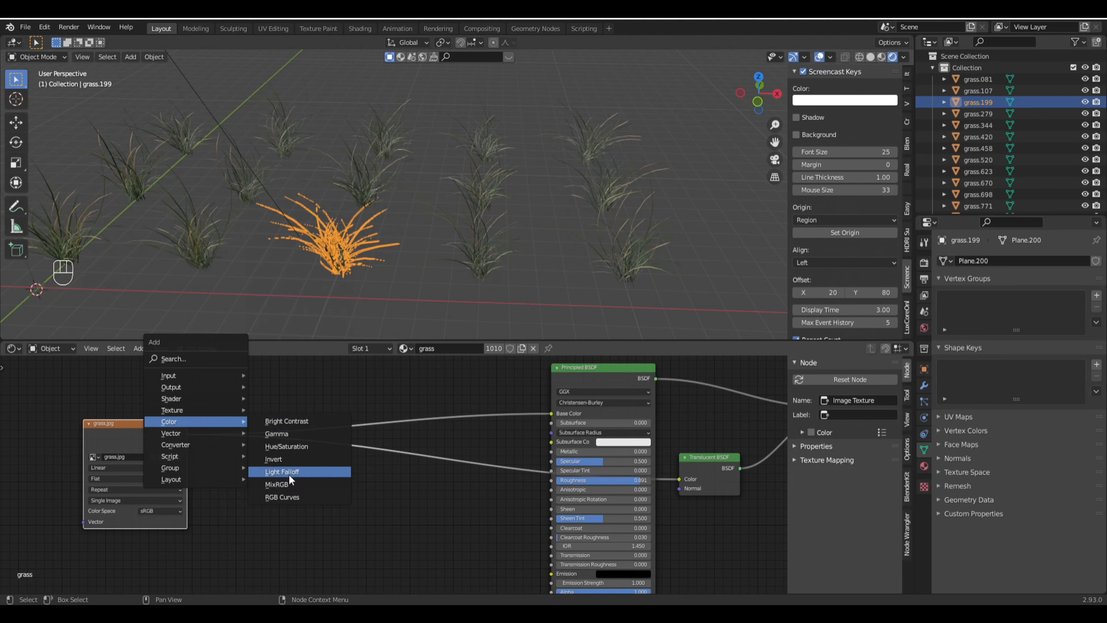
left_click(286, 483)
left_click(363, 346)
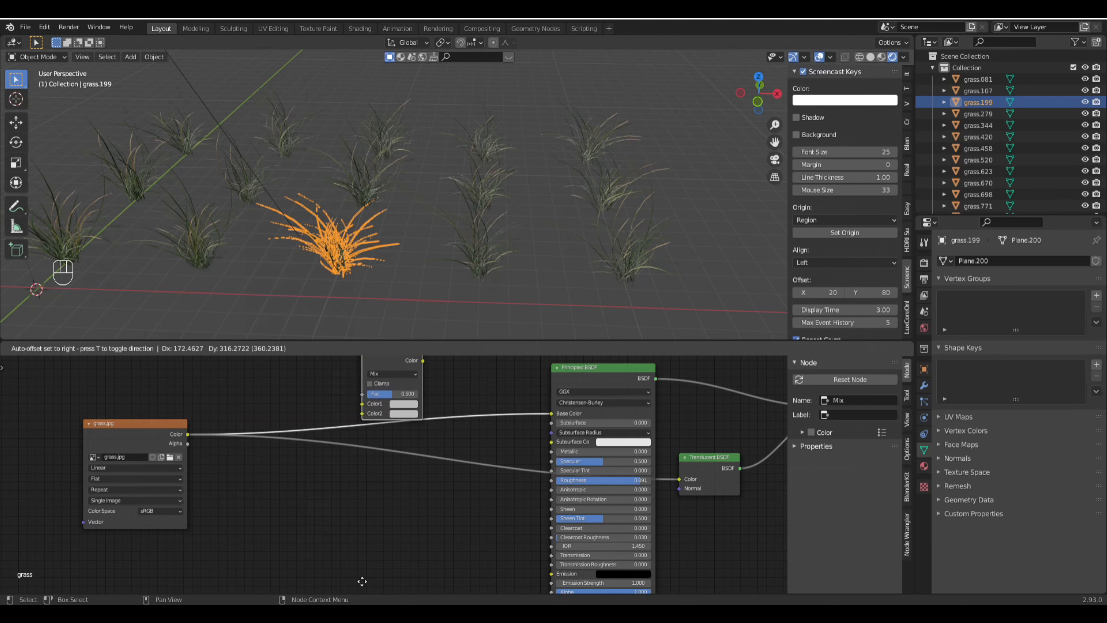
middle_click_drag(420, 435, 417, 509)
scroll(424, 471, "down", 6)
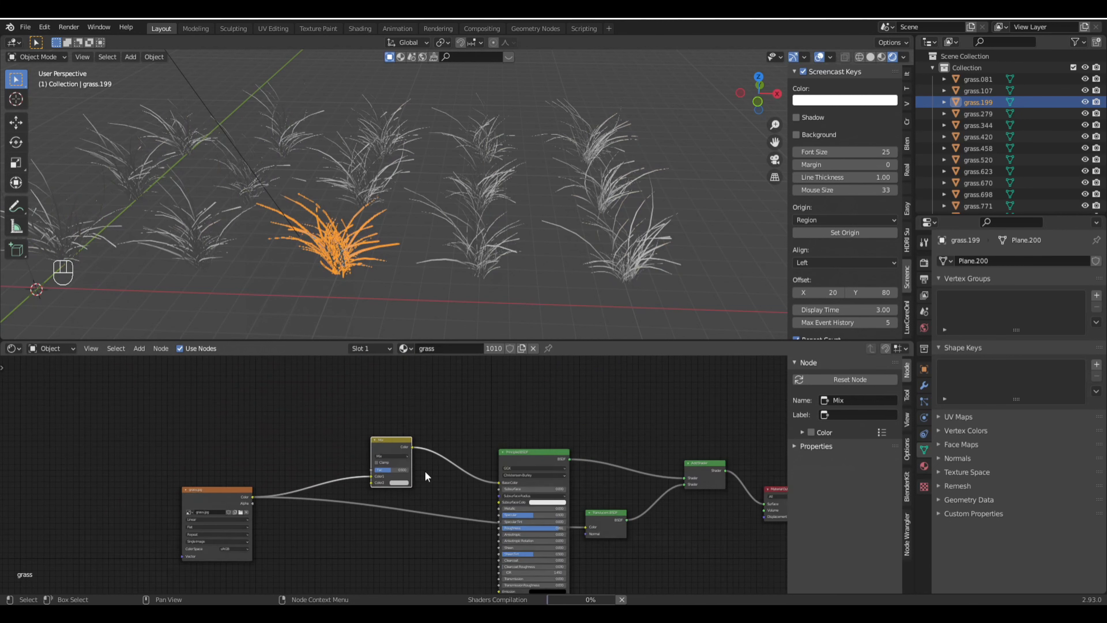
Step: Feed the Translucent BSDF's color from the Mix node and move the grass.jpg link to the Mix node's Color2 input
scroll(427, 471, "up", 5)
middle_click_drag(526, 478, 491, 475)
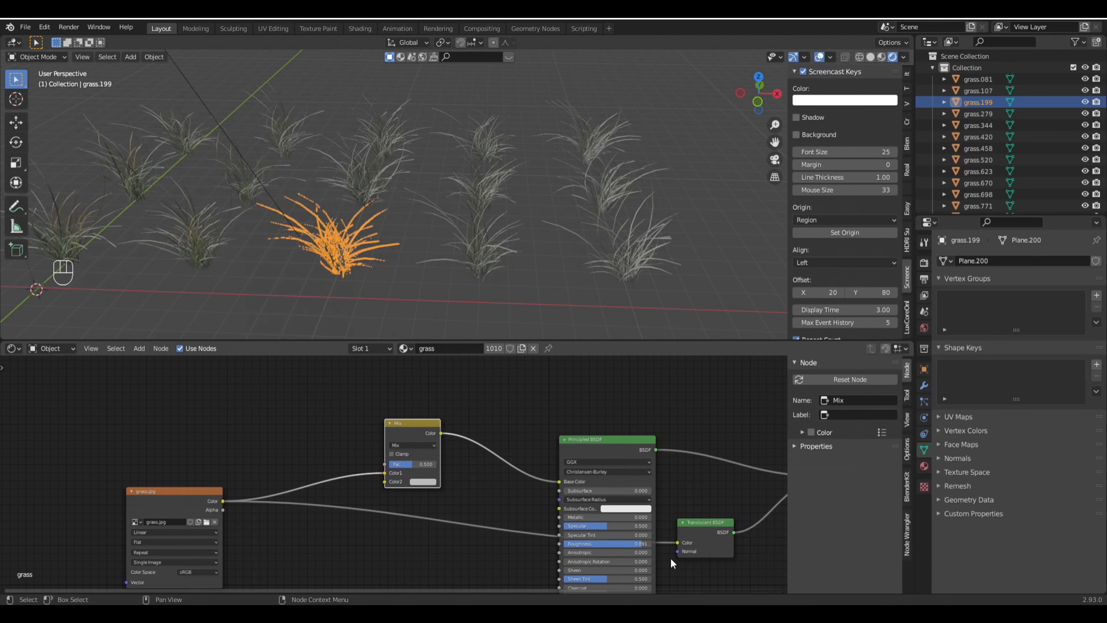
left_click_drag(678, 542, 663, 547)
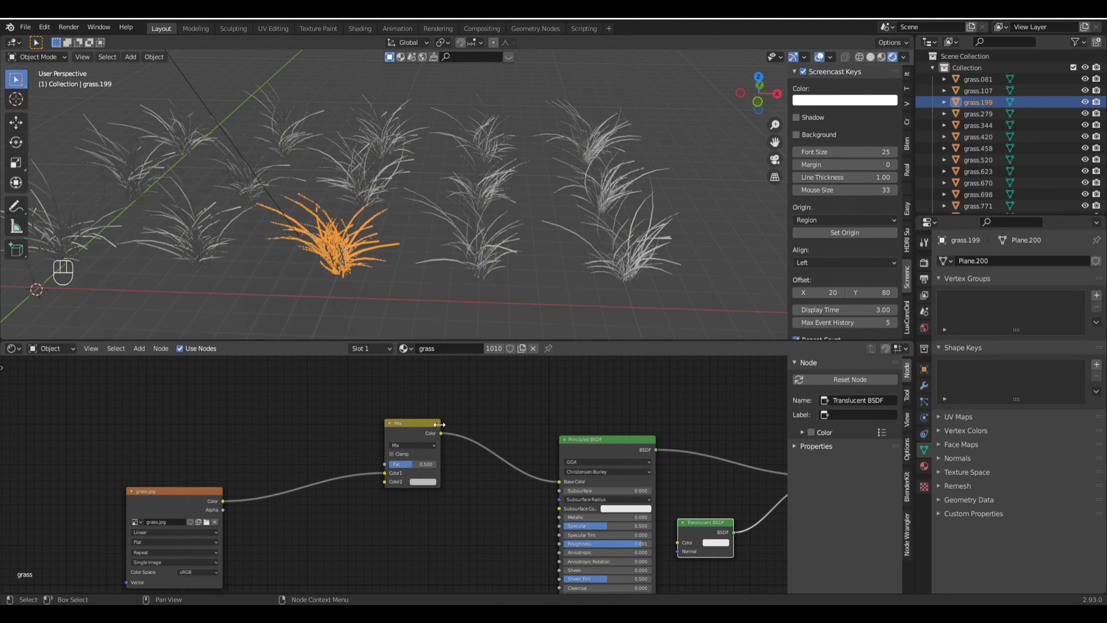
mouse_move(441, 433)
left_mouse_down()
mouse_move(536, 509)
mouse_move(679, 543)
left_mouse_up()
middle_click_drag(460, 403, 541, 411)
scroll(416, 450, "up", 2)
mouse_move(415, 450)
middle_mouse_down()
mouse_move(476, 426)
mouse_move(422, 466)
mouse_move(449, 447)
middle_mouse_up()
left_click_drag(497, 465, 499, 476)
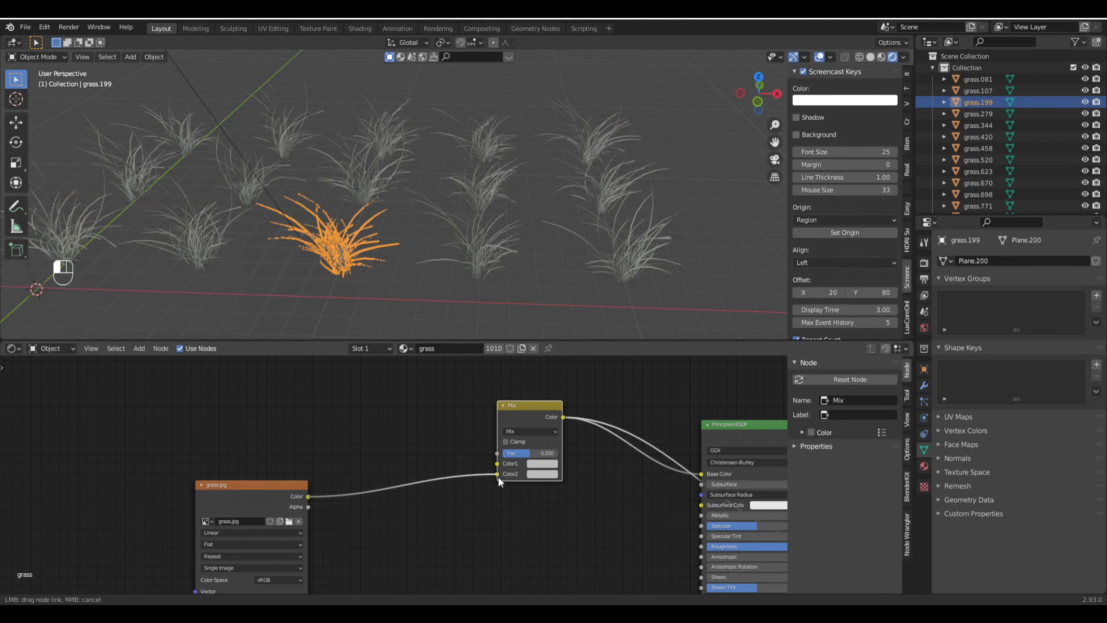
Step: Add a ColorRamp node above the image texture and connect its color output to the Mix node's Color1 input
key("shift+a")
mouse_move(337, 431)
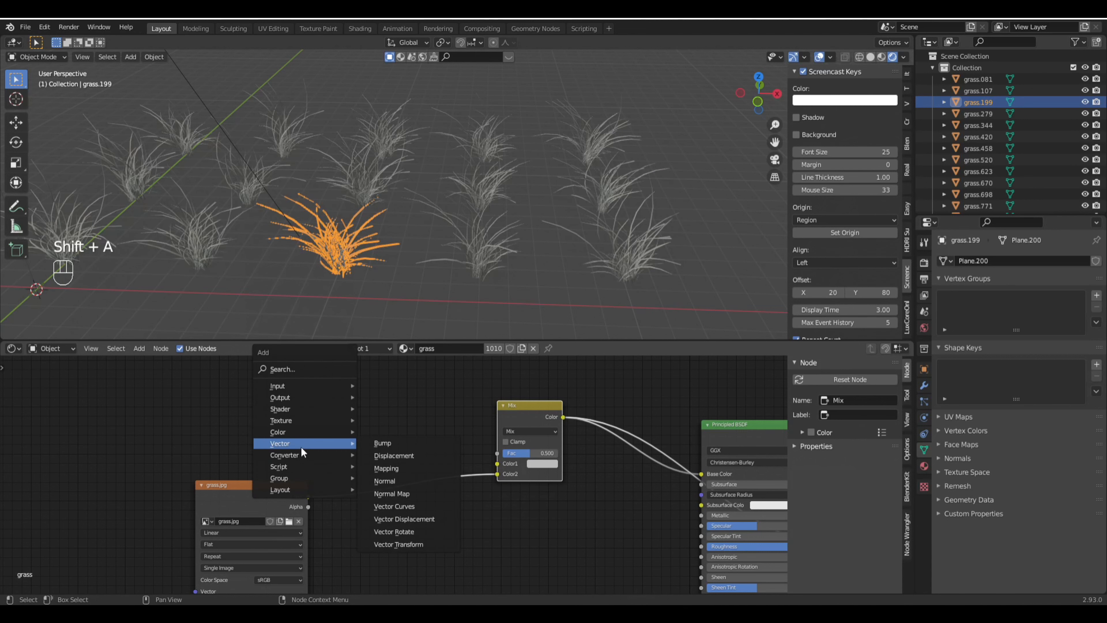
mouse_move(293, 455)
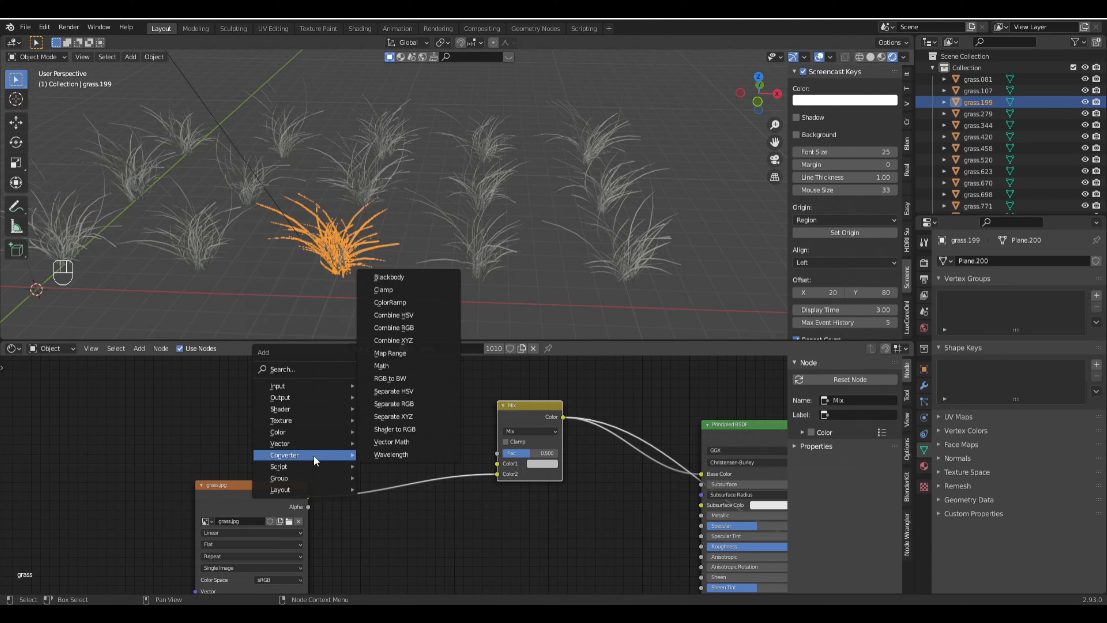
left_click(391, 303)
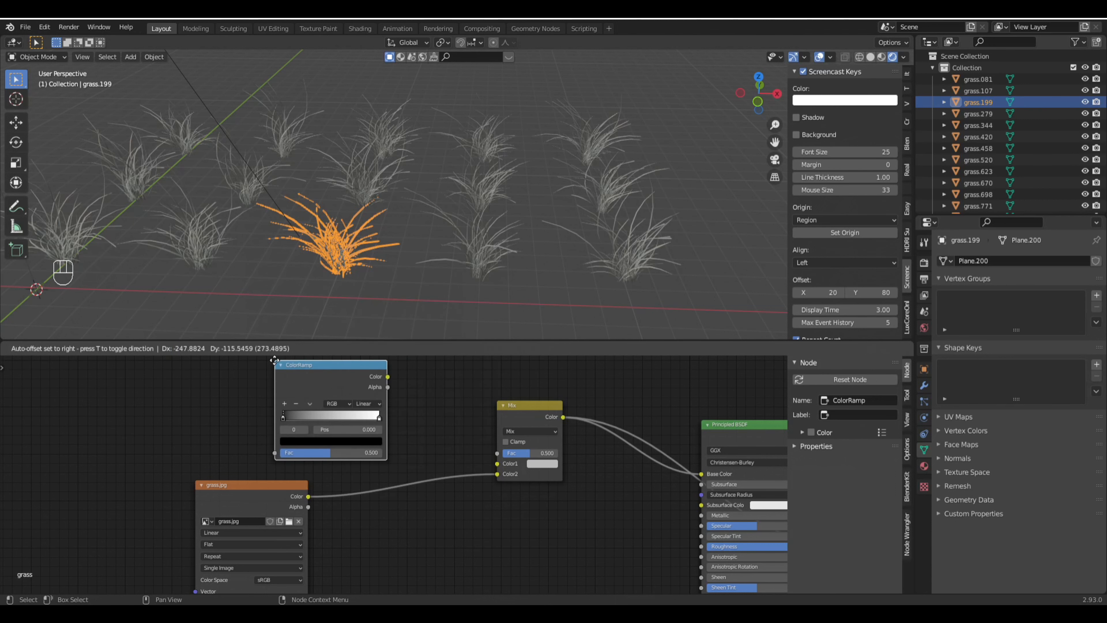
left_click(361, 371)
left_click_drag(387, 377, 407, 398)
left_click_drag(431, 433, 494, 463)
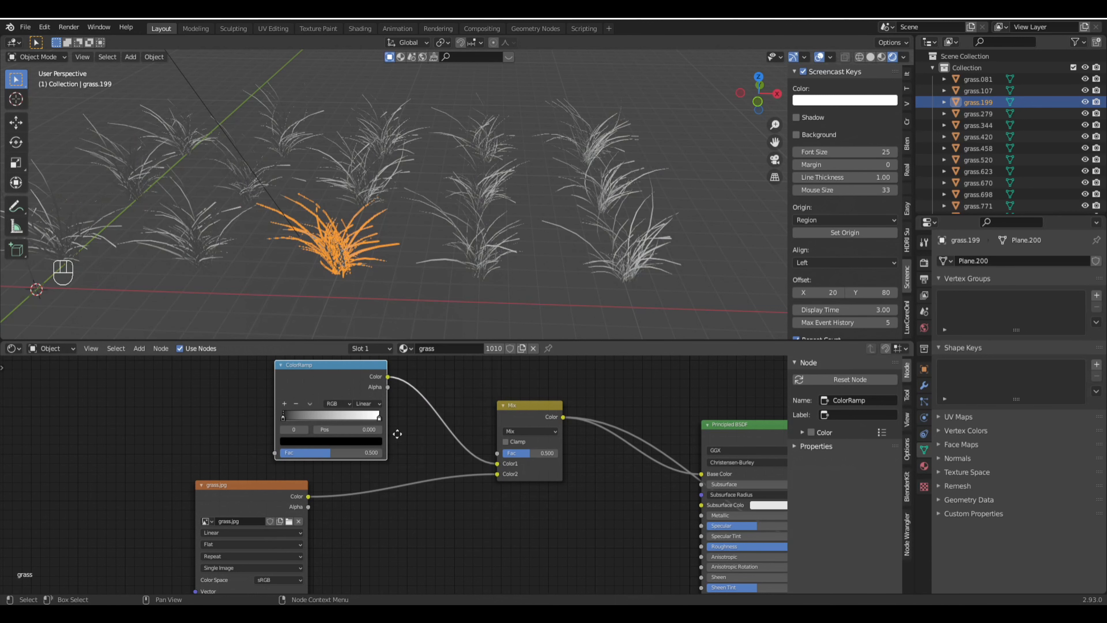
middle_click_drag(393, 434, 525, 461, "shift")
Step: Add an Object Info node before the ColorRamp and connect its Random output to the ColorRamp's Fac input
key("shift+a")
mouse_move(252, 420)
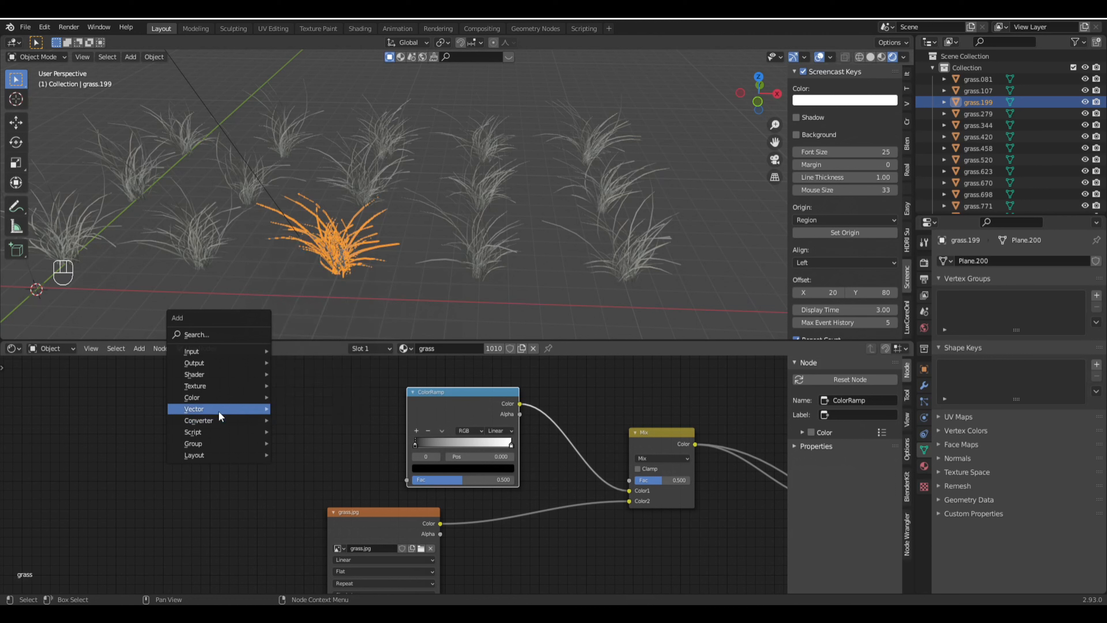
mouse_move(208, 353)
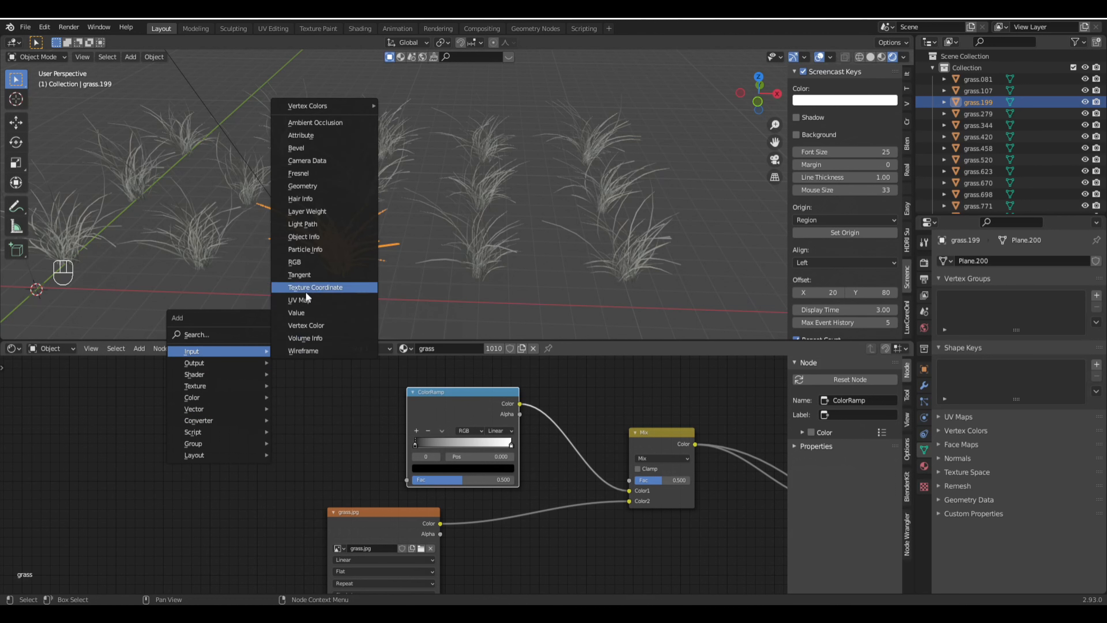
left_click(303, 236)
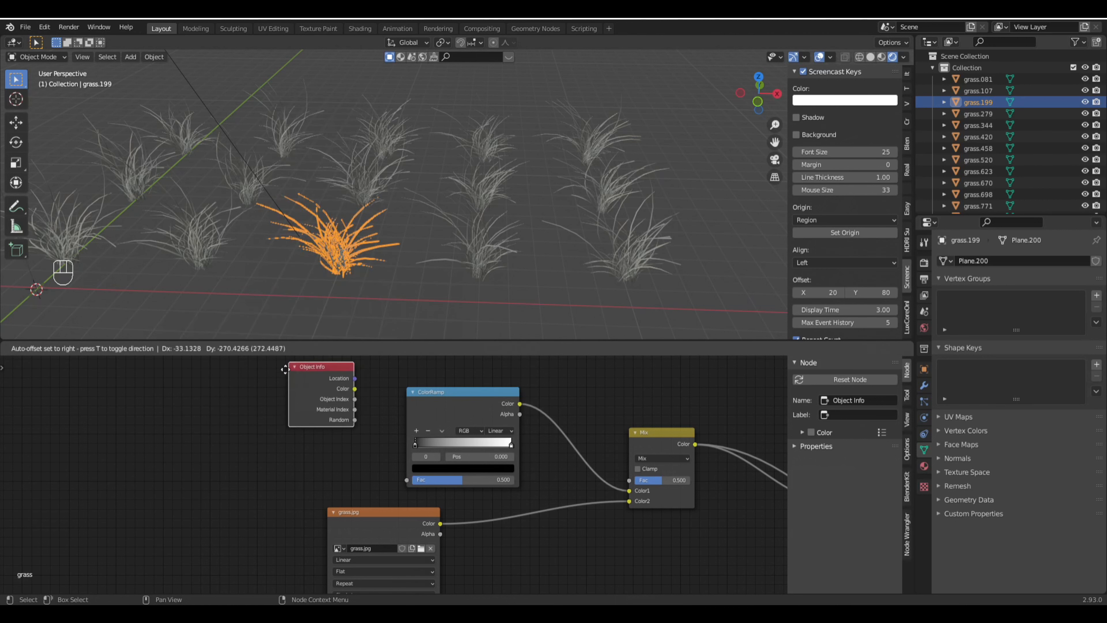
left_click(286, 442)
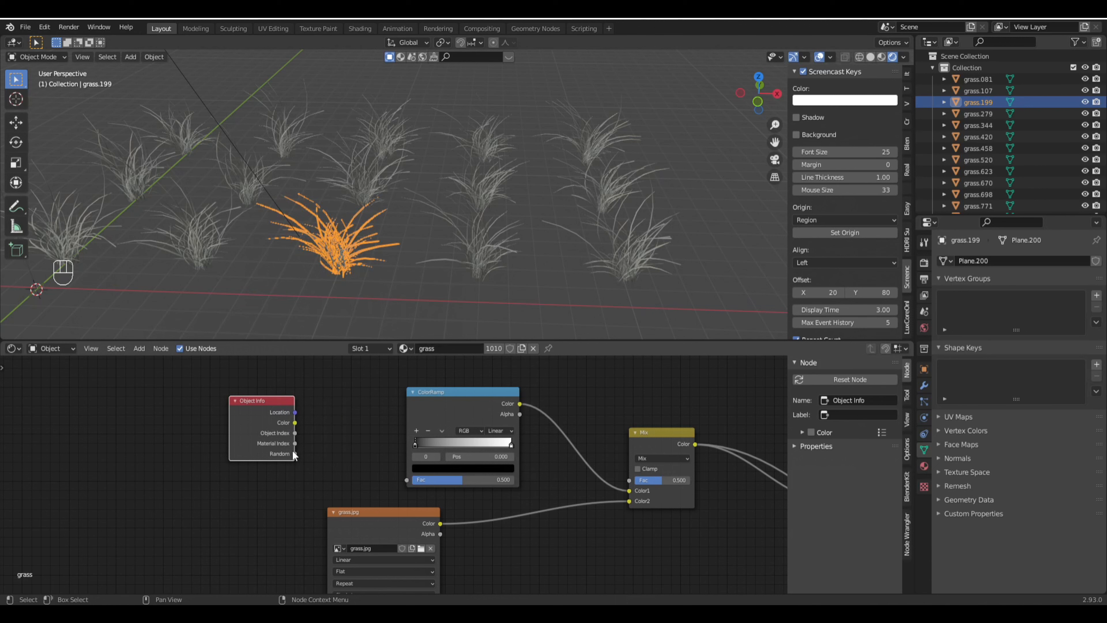
mouse_move(295, 453)
left_mouse_down()
mouse_move(375, 456)
mouse_move(408, 477)
left_mouse_up()
Step: Set the Mix node's blending mode to Overlay, shift the image texture node closer to it, and check the clumps' color variation
middle_click_drag(562, 448, 479, 455)
left_click(497, 461)
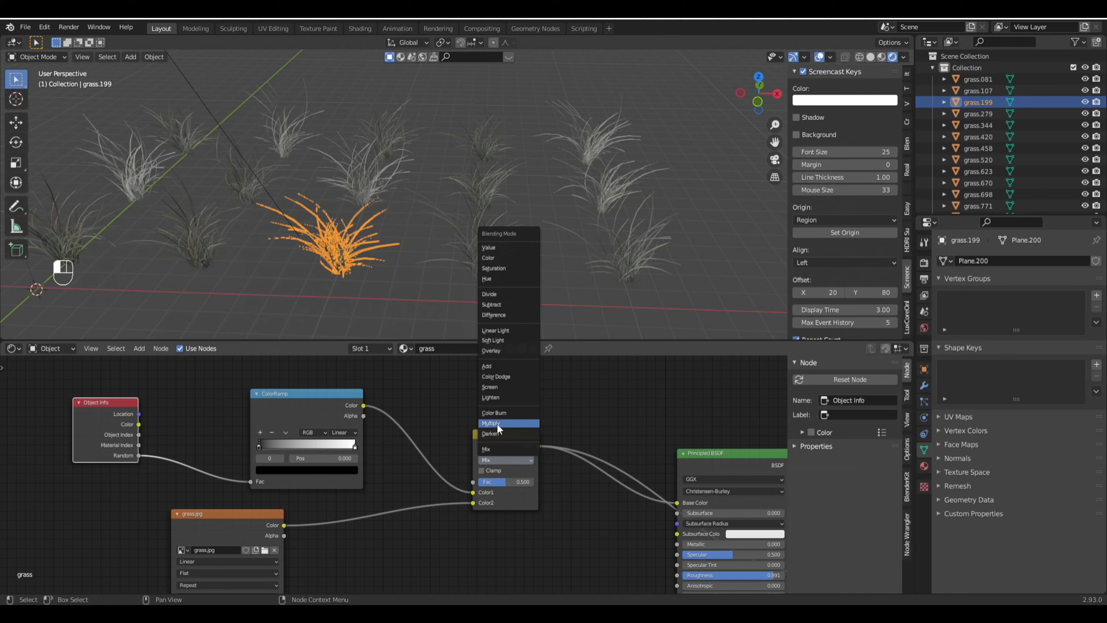
left_click(498, 350)
scroll(418, 441, "up", 2)
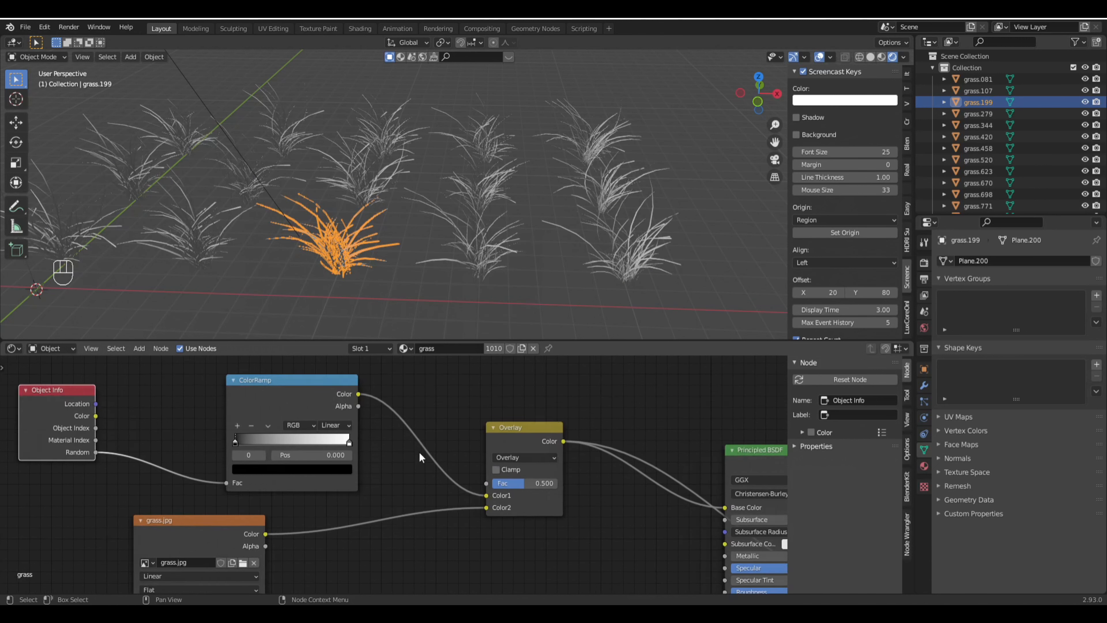
scroll(419, 452, "down", 1)
left_click_drag(333, 521, 407, 518)
scroll(476, 443, "up", 3)
scroll(488, 241, "up", 4)
middle_click_drag(488, 242, 556, 257)
middle_click_drag(567, 421, 467, 413)
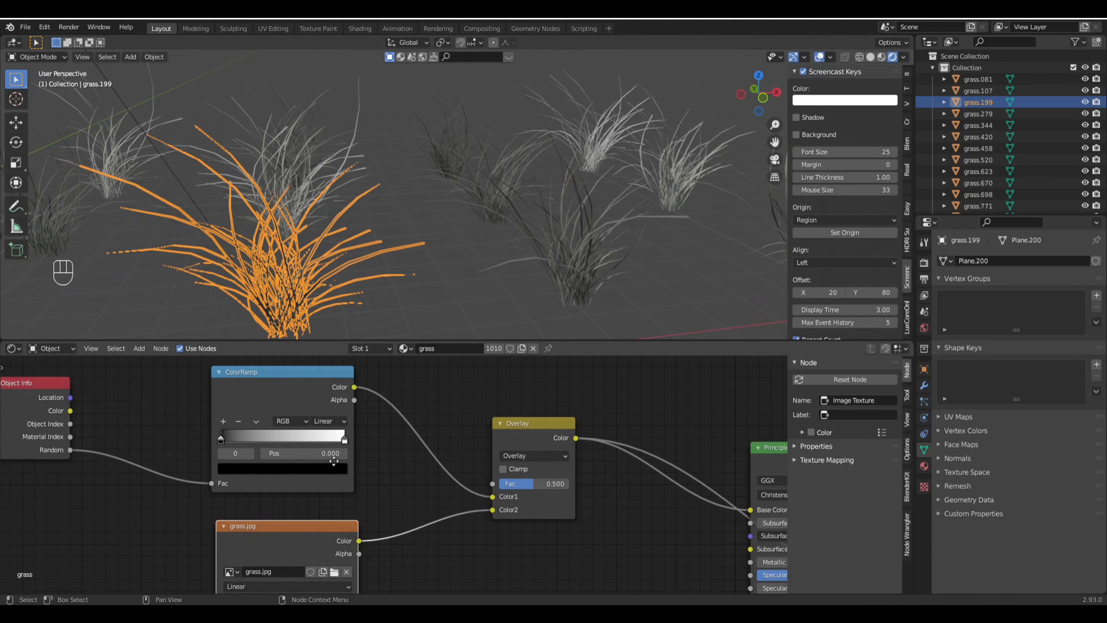
Step: Add three intermediate stops to the ColorRamp and spread them along the gradient, with the darkest of them at 0.225
scroll(314, 476, "up", 2)
left_click(273, 460)
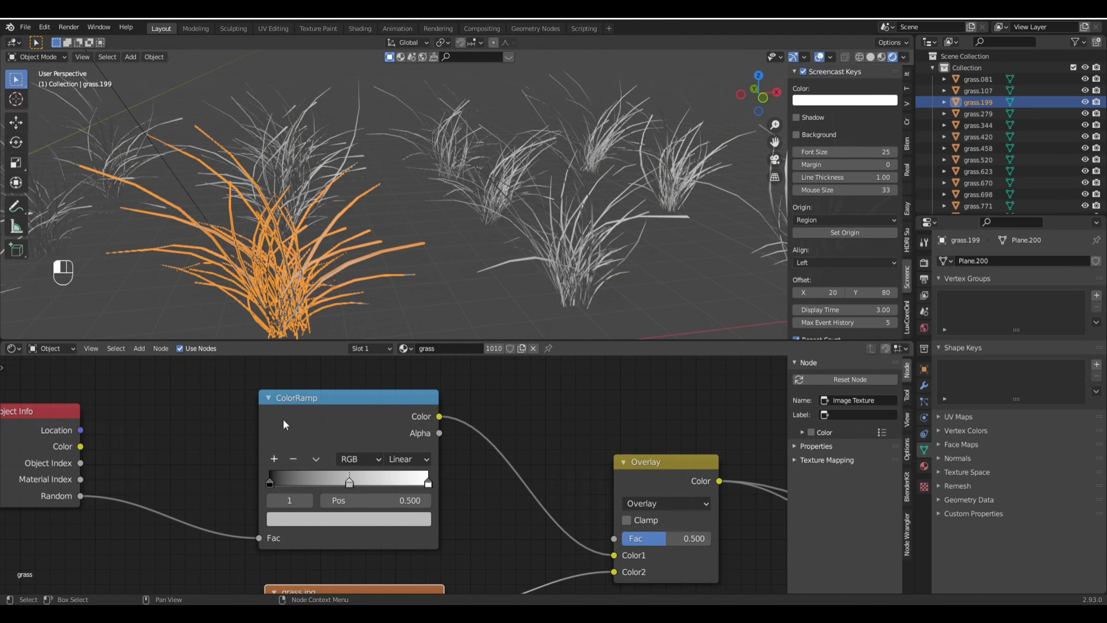
left_click(274, 459)
left_click(283, 419)
scroll(305, 420, "down", 2)
scroll(305, 420, "up", 3)
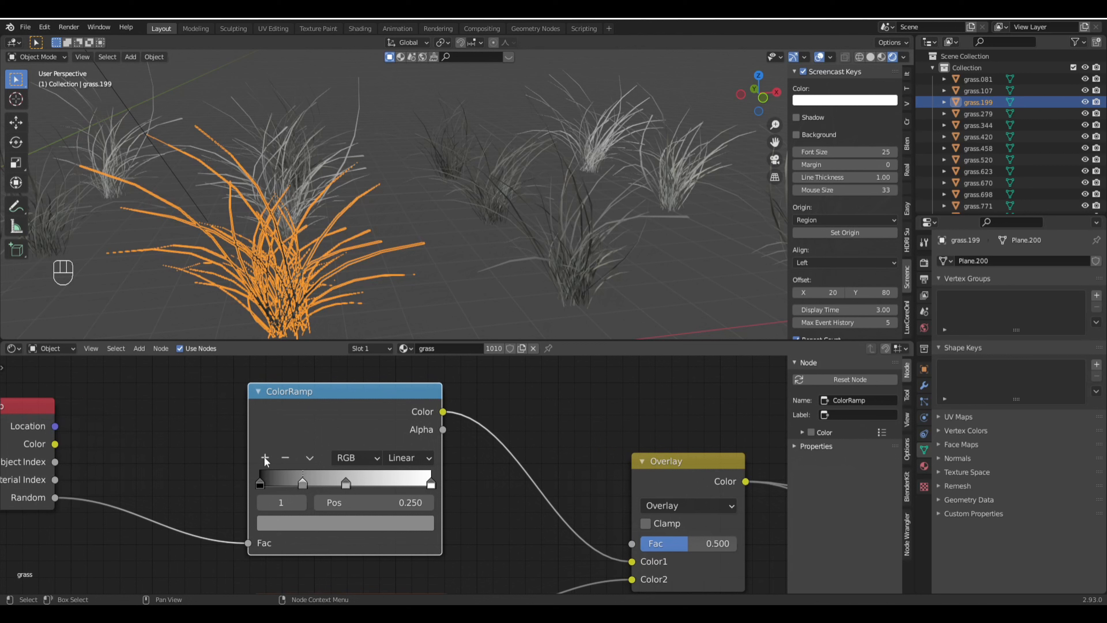
left_click(265, 457)
left_click_drag(345, 482, 382, 486)
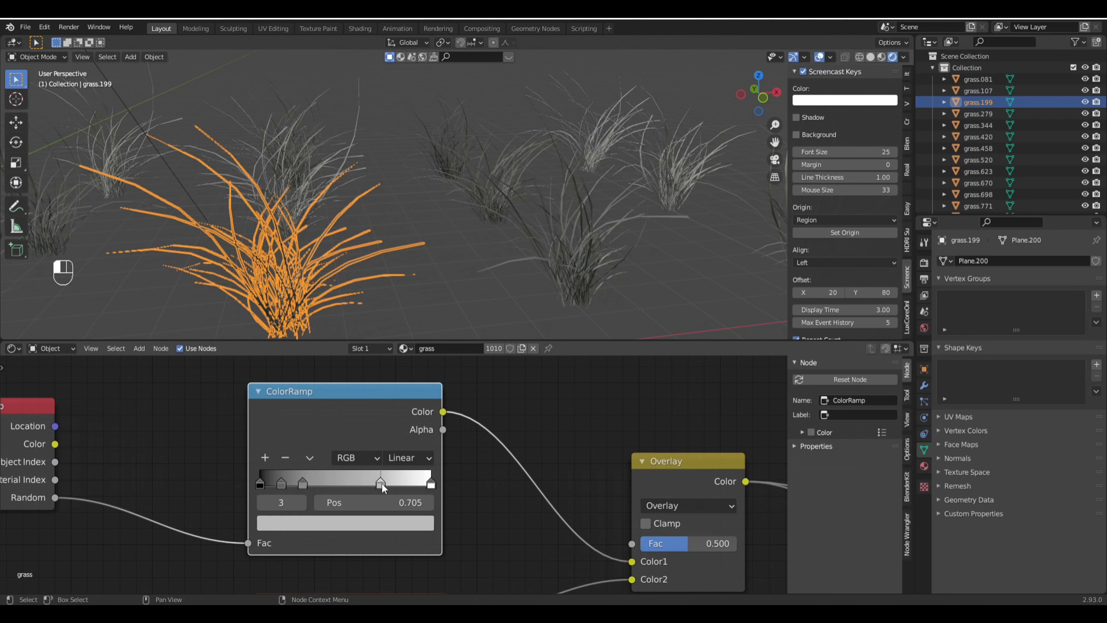
mouse_move(305, 484)
left_mouse_down()
mouse_move(334, 483)
mouse_move(299, 477)
left_mouse_up()
middle_click_drag(300, 442, 336, 435)
Step: Color the ColorRamp's first stop dark green with H 0.254, S 0.984 and V 0.097, and select the stop at 0.225
left_click(297, 477)
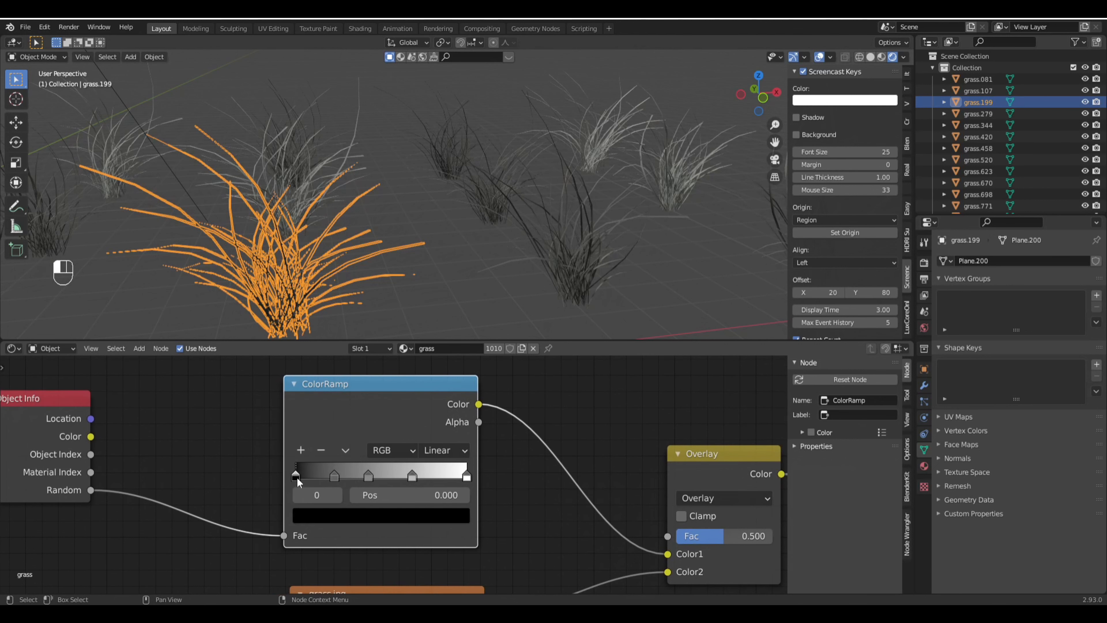
left_click(320, 519)
left_click(432, 363)
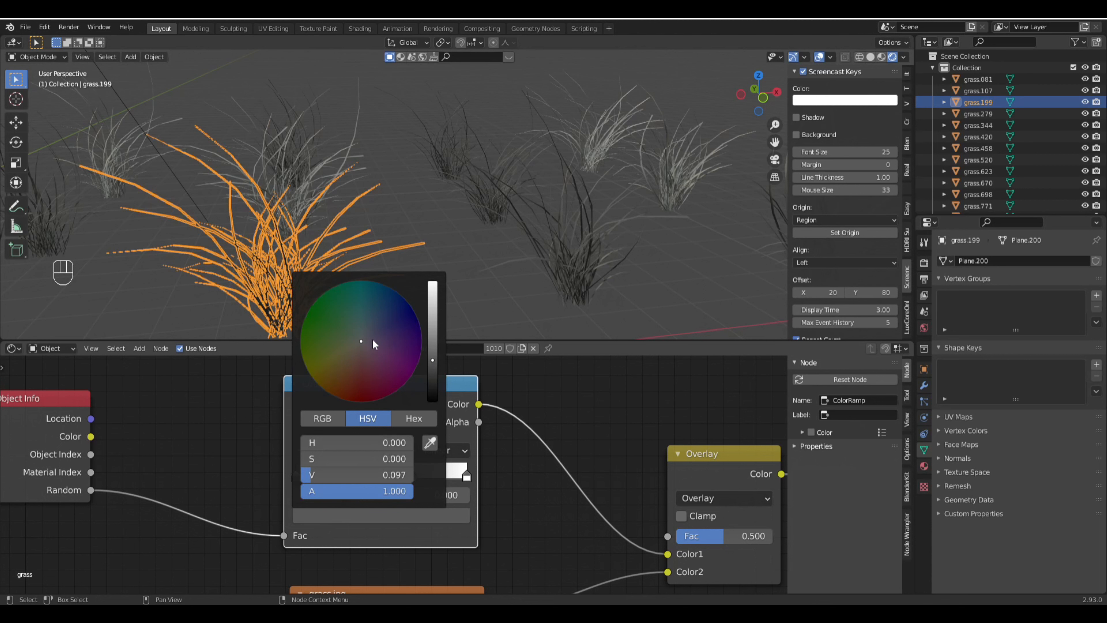
left_click(306, 346)
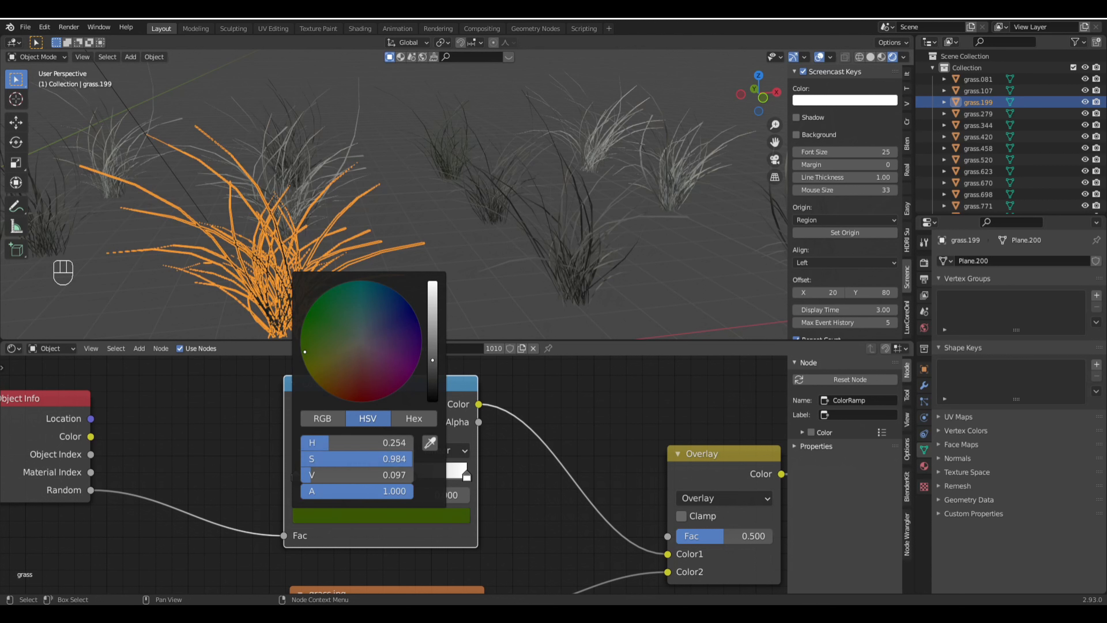
left_click(334, 476)
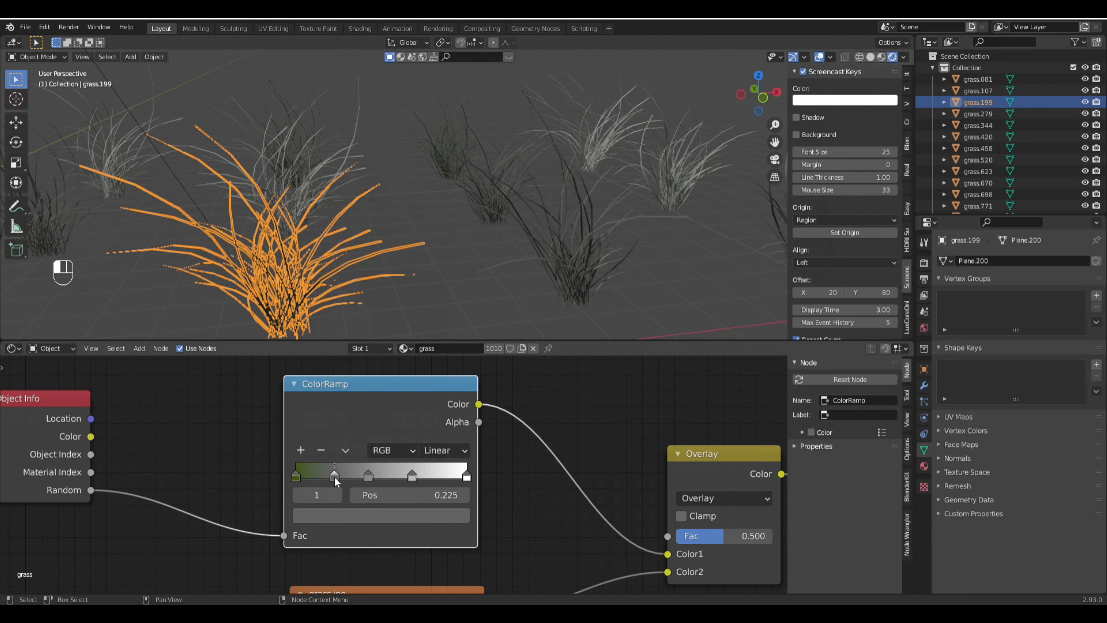
Step: Color the ColorRamp's stop at 0.225 brownish yellow and the stop at 0.423 light yellowish green
left_click(344, 514)
left_click_drag(327, 388, 328, 375)
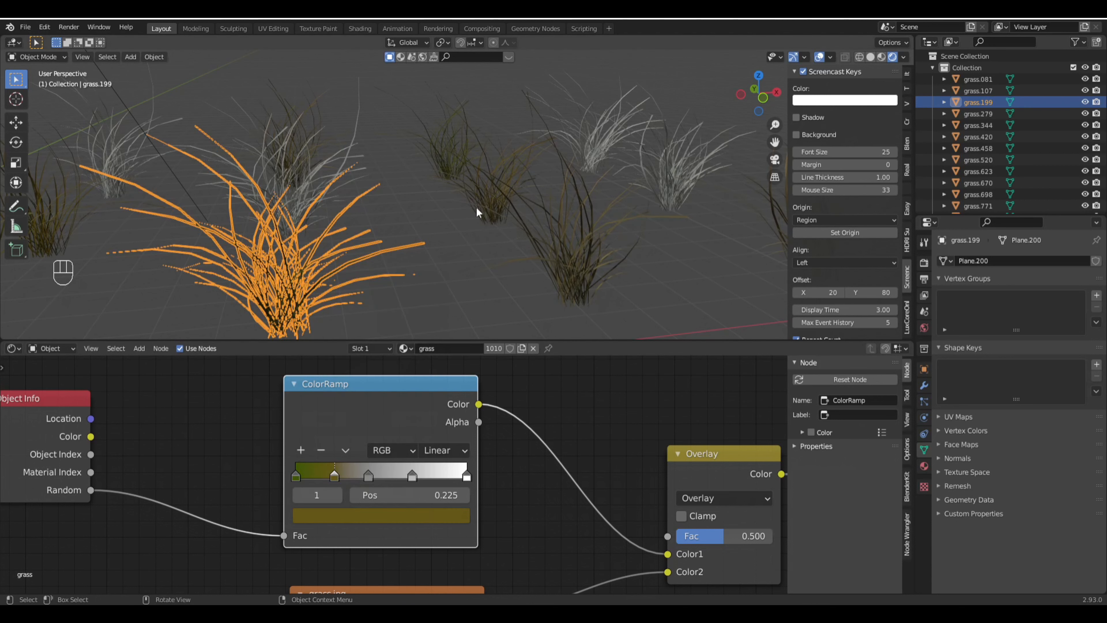
left_click(368, 476)
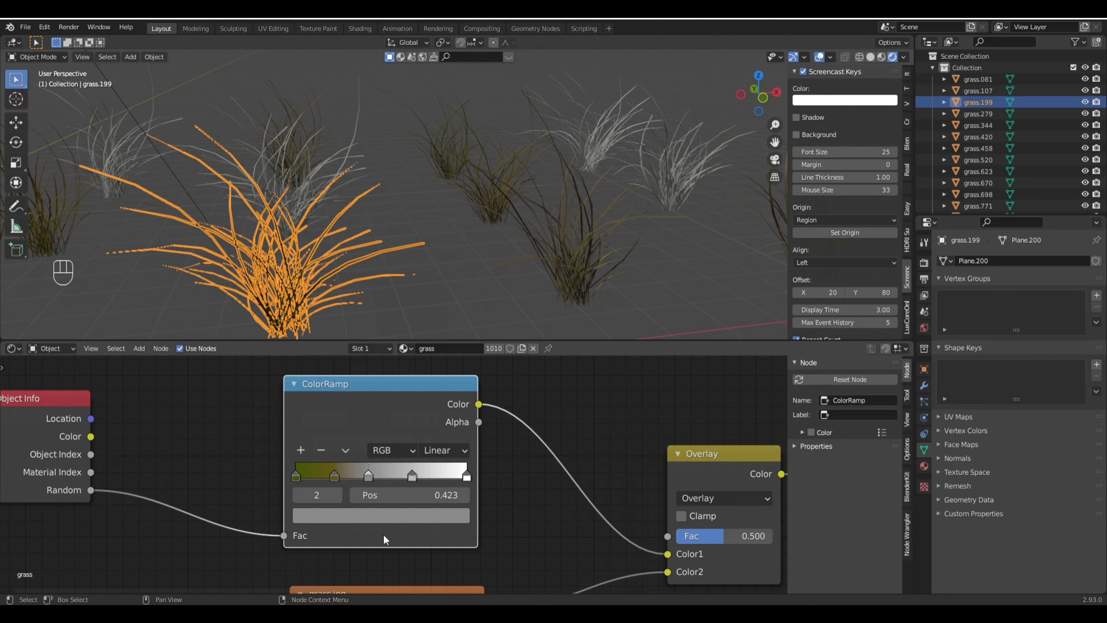
left_click(388, 516)
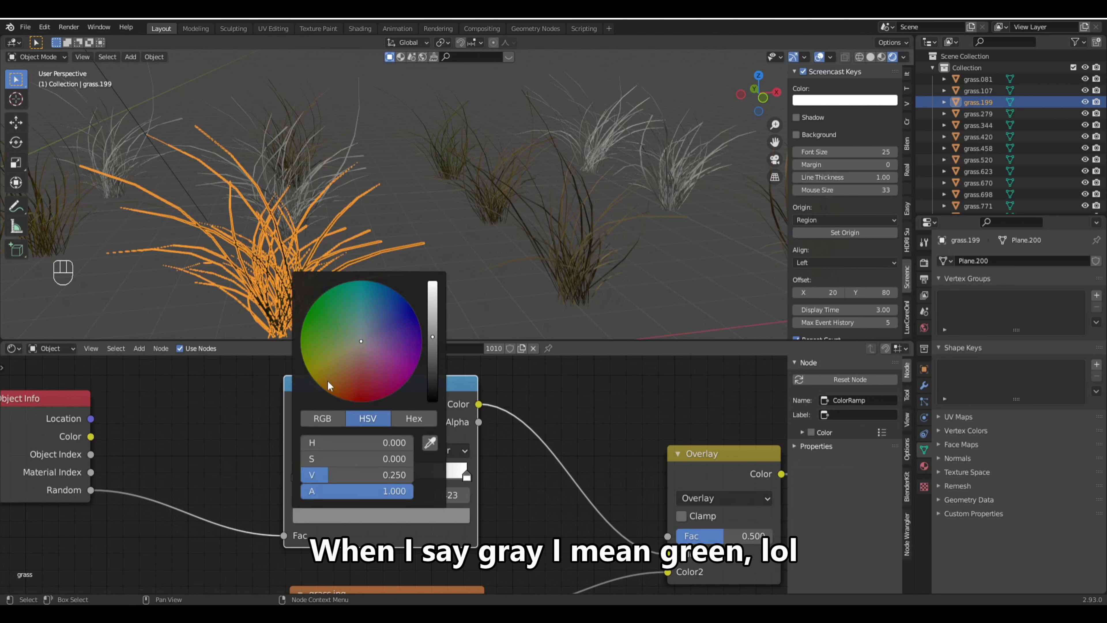
left_click_drag(326, 379, 315, 353)
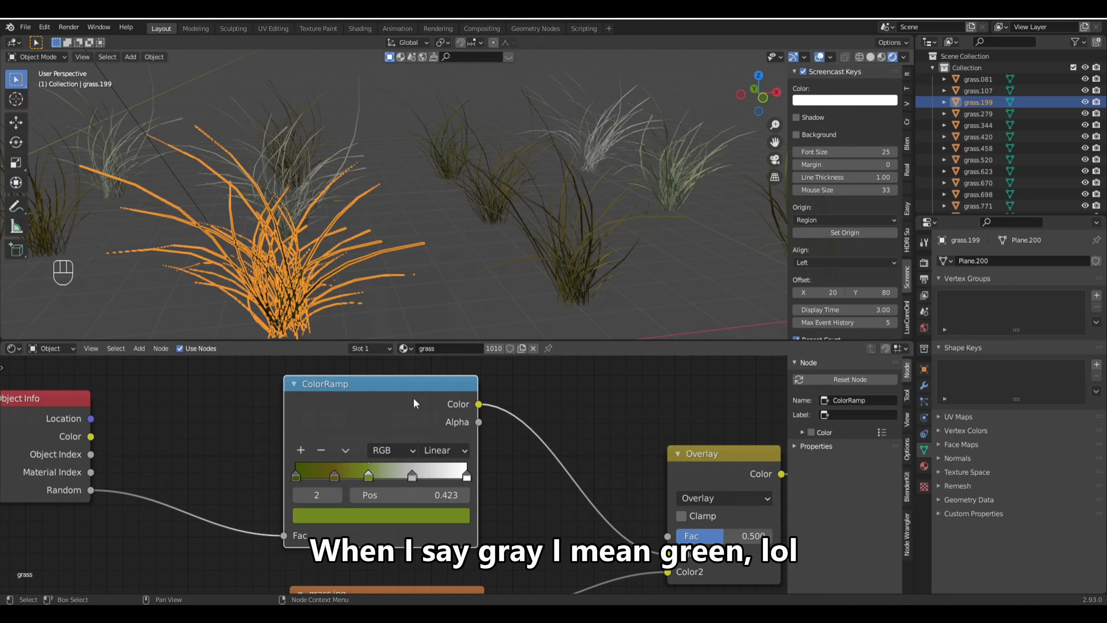
Step: Color the ColorRamp's stop at 0.686 dark green with H 0.286, S 0.947 and V 0.057
left_click(410, 476)
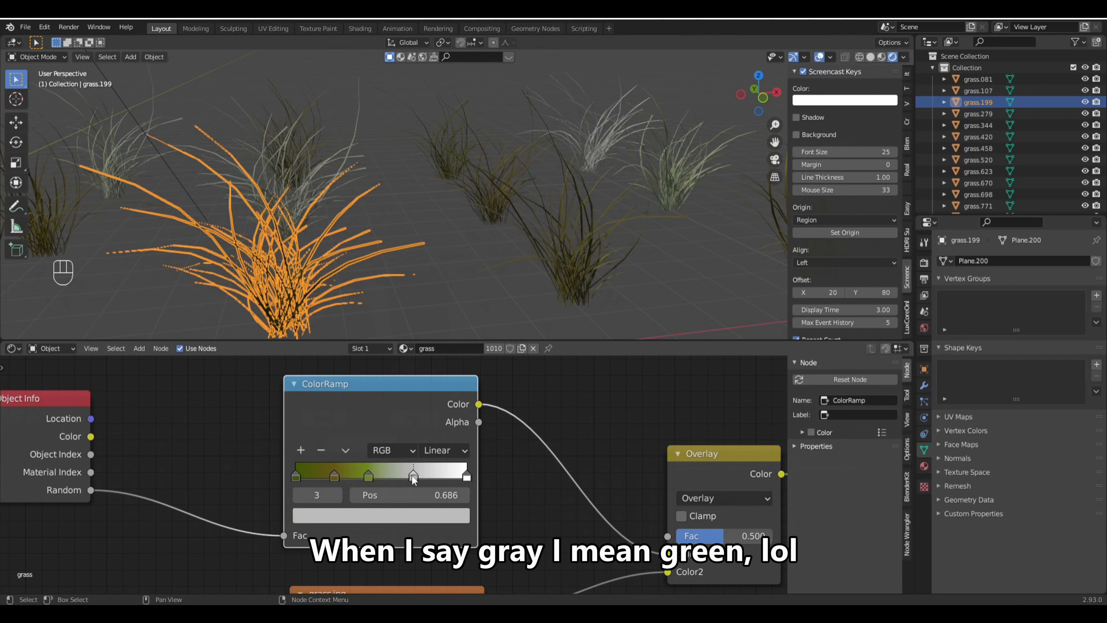
left_click(402, 516)
left_click_drag(358, 338, 310, 338)
left_click_drag(432, 312, 432, 370)
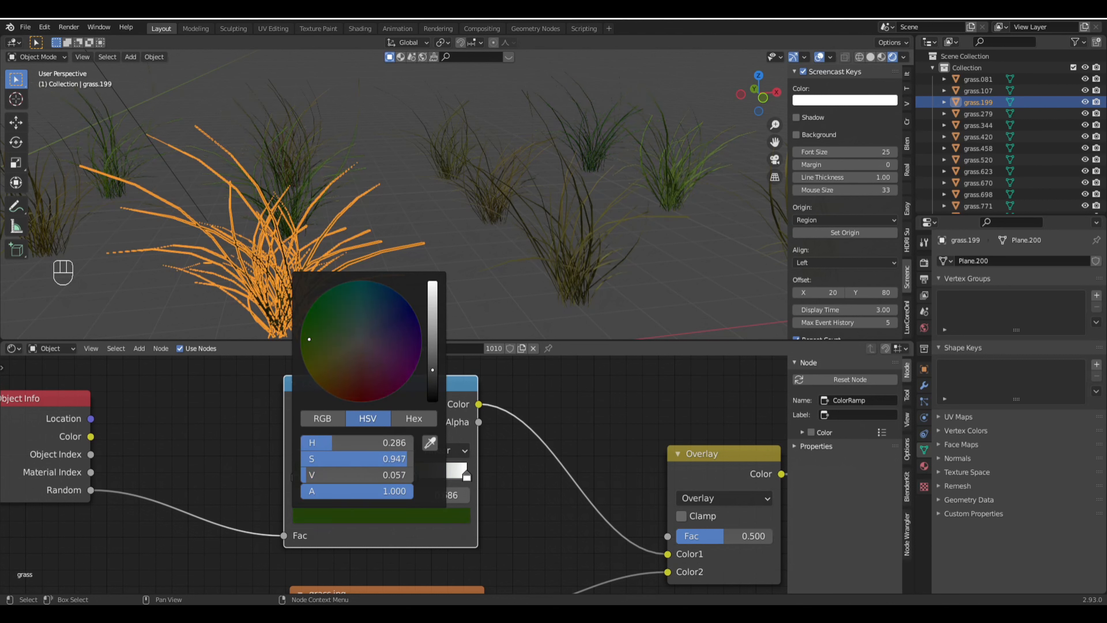
Step: Color the ColorRamp's last stop dark olive green with H 0.215, S 0.949 and V 0.063
left_click(467, 478)
left_click(426, 522)
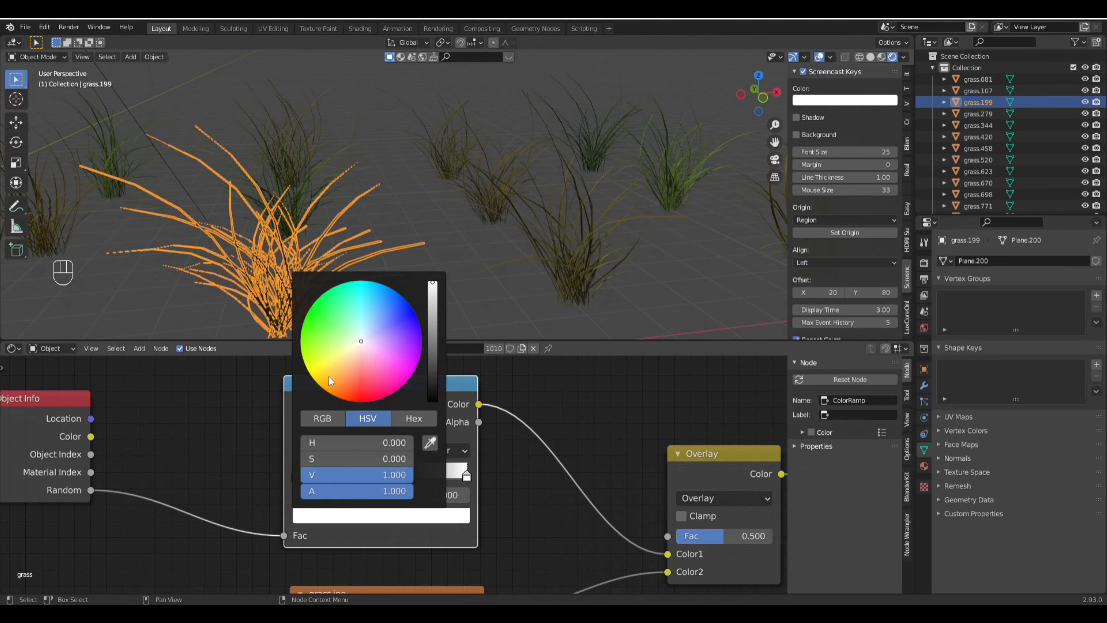
left_click(329, 386)
left_click_drag(329, 387, 312, 361)
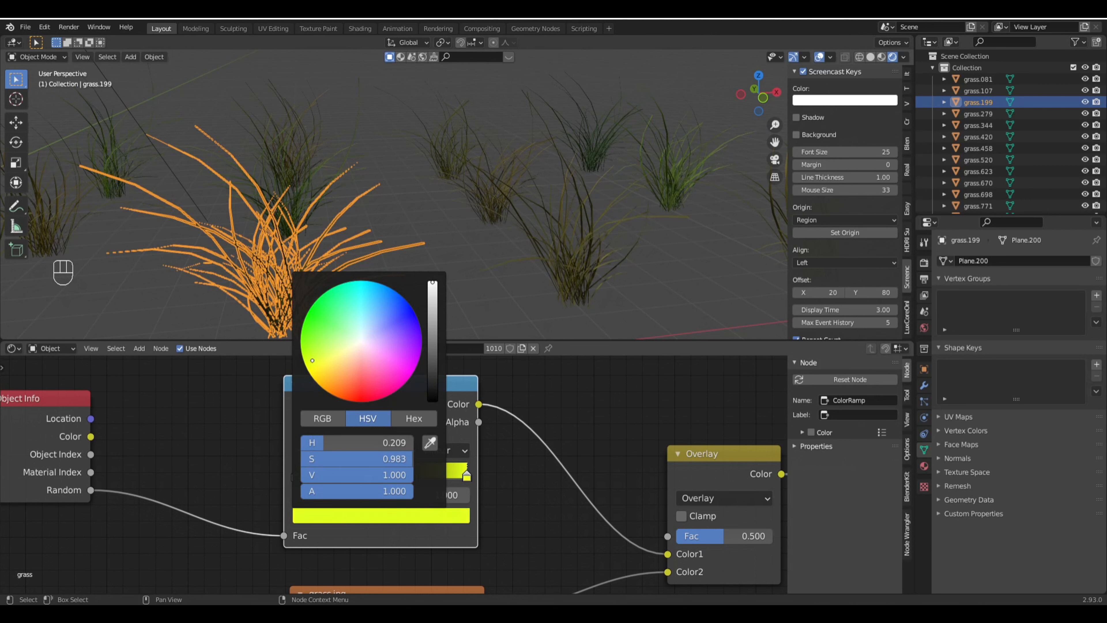
left_click_drag(433, 298, 432, 366)
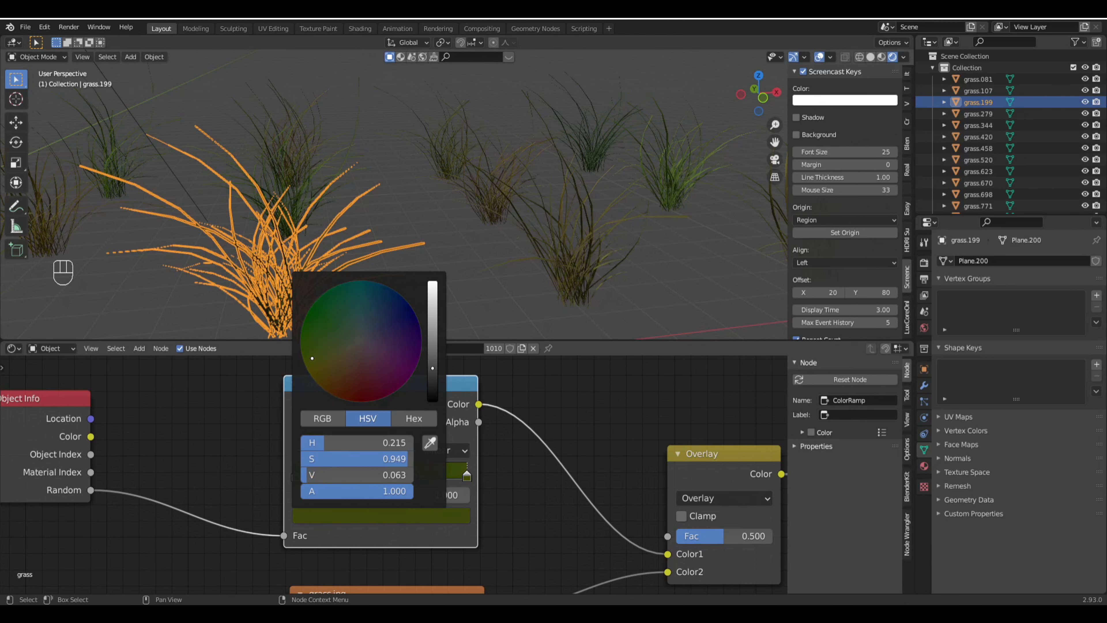
Step: Deselect the grass clump and examine the color variation across all the clumps
scroll(588, 211, "down", 8)
middle_click_drag(587, 211, 518, 212)
key("alt+a")
scroll(501, 224, "up", 4)
scroll(482, 224, "down", 6)
scroll(530, 237, "up", 2)
Step: Try a stronger Overlay mix on the clumps and settle the Overlay node's Fac at 0.758
middle_click_drag(717, 406, 547, 378)
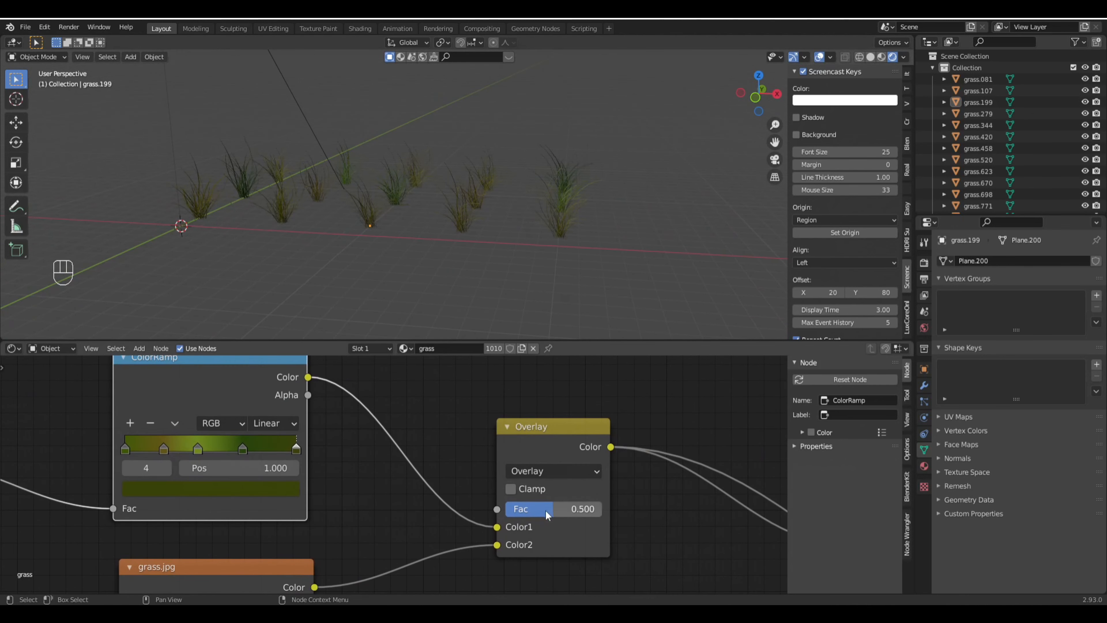
left_click_drag(554, 509, 602, 508)
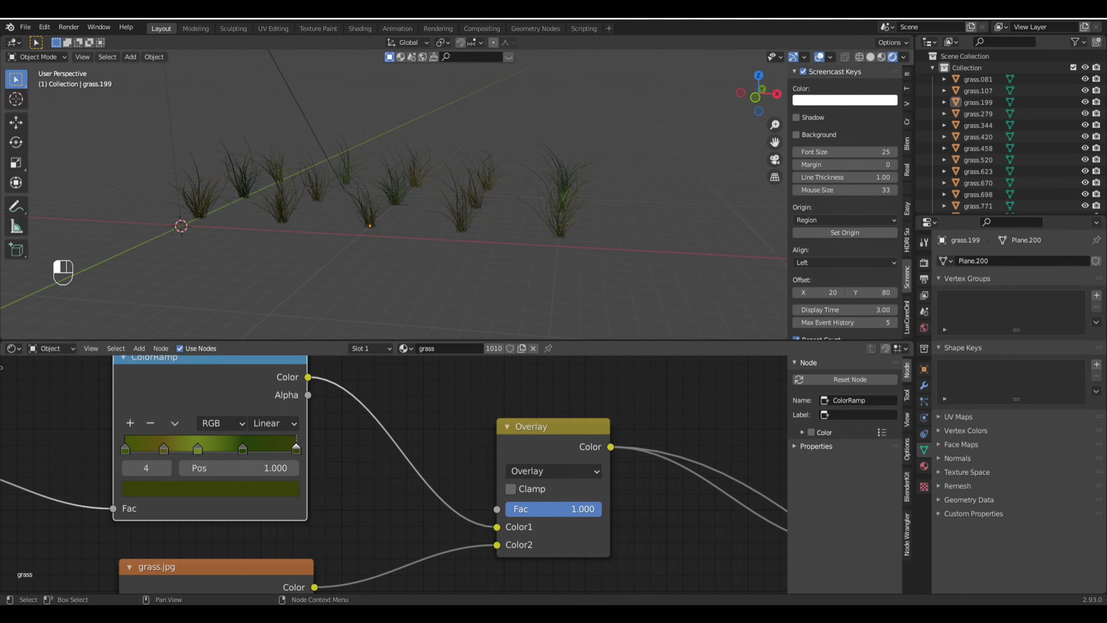
middle_click_drag(580, 207, 546, 214)
scroll(519, 210, "up", 5)
mouse_move(601, 514)
left_mouse_down()
mouse_move(506, 514)
mouse_move(575, 508)
left_mouse_up()
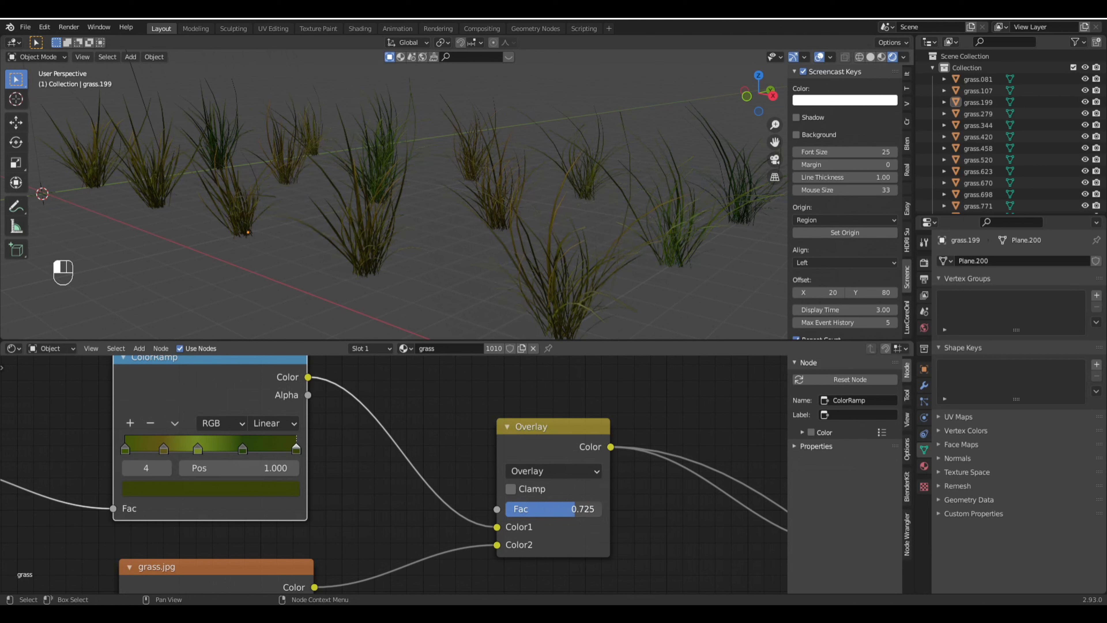
scroll(593, 263, "down", 5)
middle_click_drag(561, 250, 502, 236)
scroll(494, 252, "up", 3)
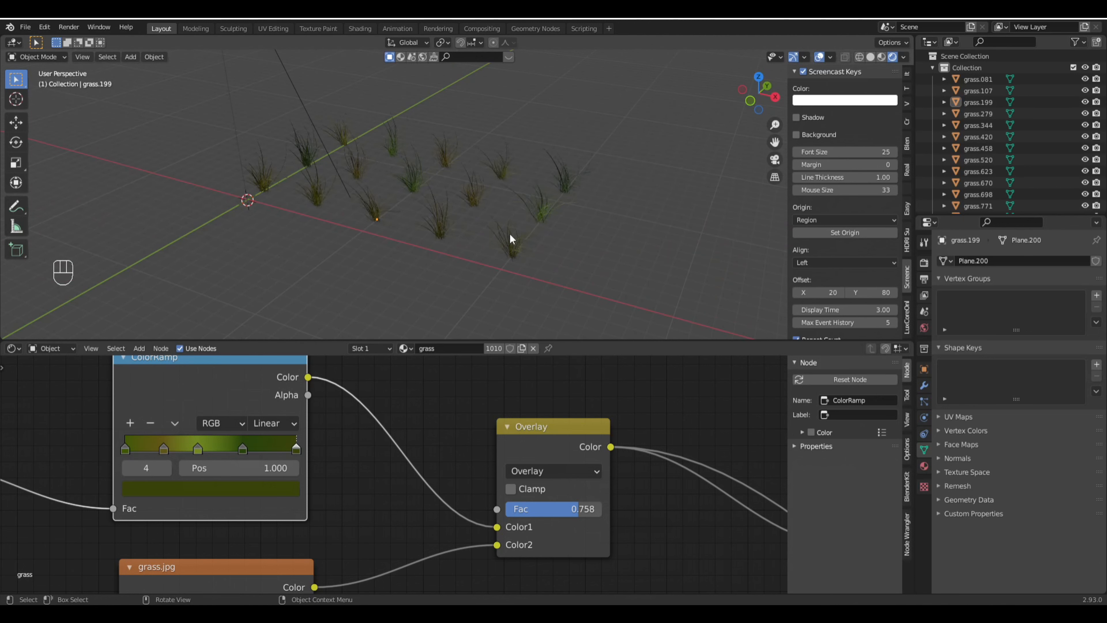
Step: Fine-tune the ColorRamp by placing the light green stop at about 0.427 and the dark green stop after it at 0.645
scroll(511, 235, "up", 1)
left_click_drag(198, 449, 212, 450)
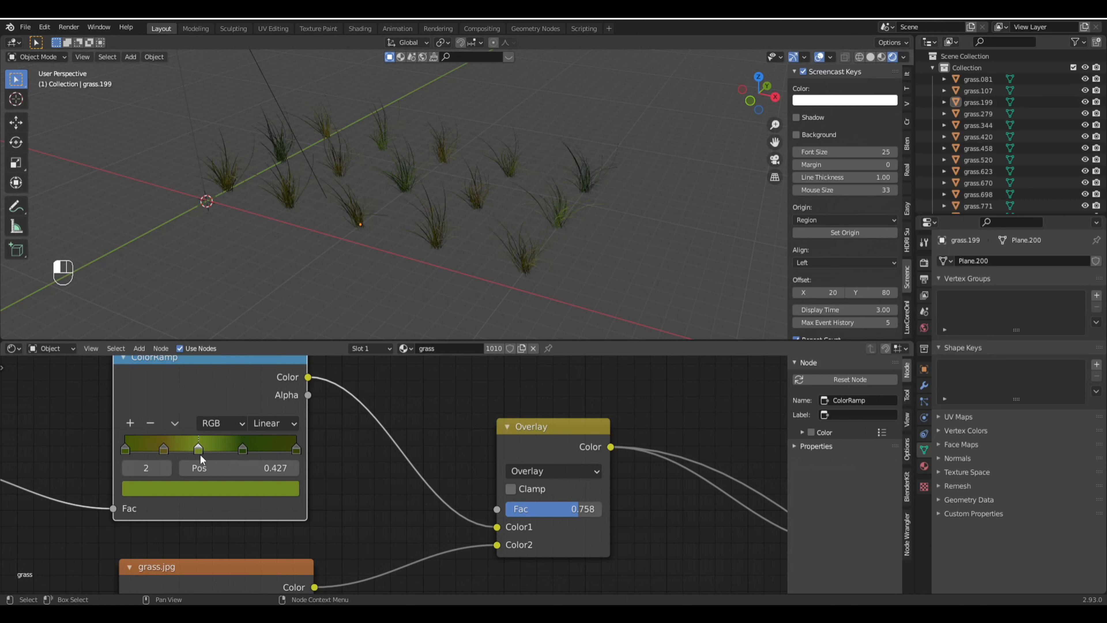
left_click(245, 448)
left_click_drag(237, 449, 239, 450)
Step: Add a plane and move it away from the grass clumps, about 26 m along negative Y
middle_click_drag(357, 266, 513, 202)
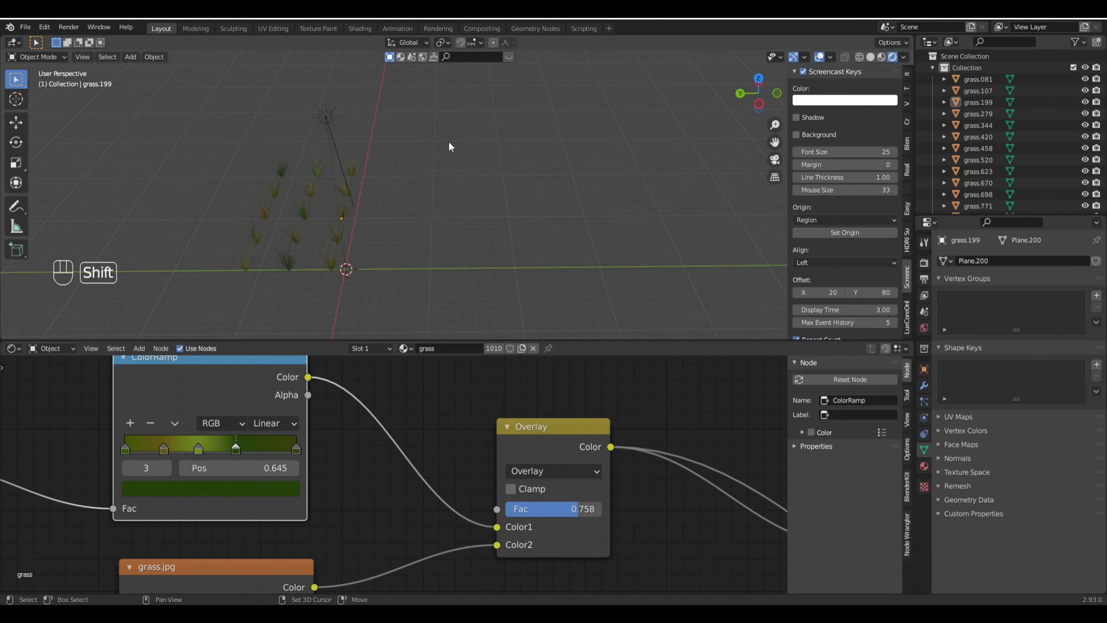
key("shift+a")
mouse_move(449, 143)
left_click(488, 143)
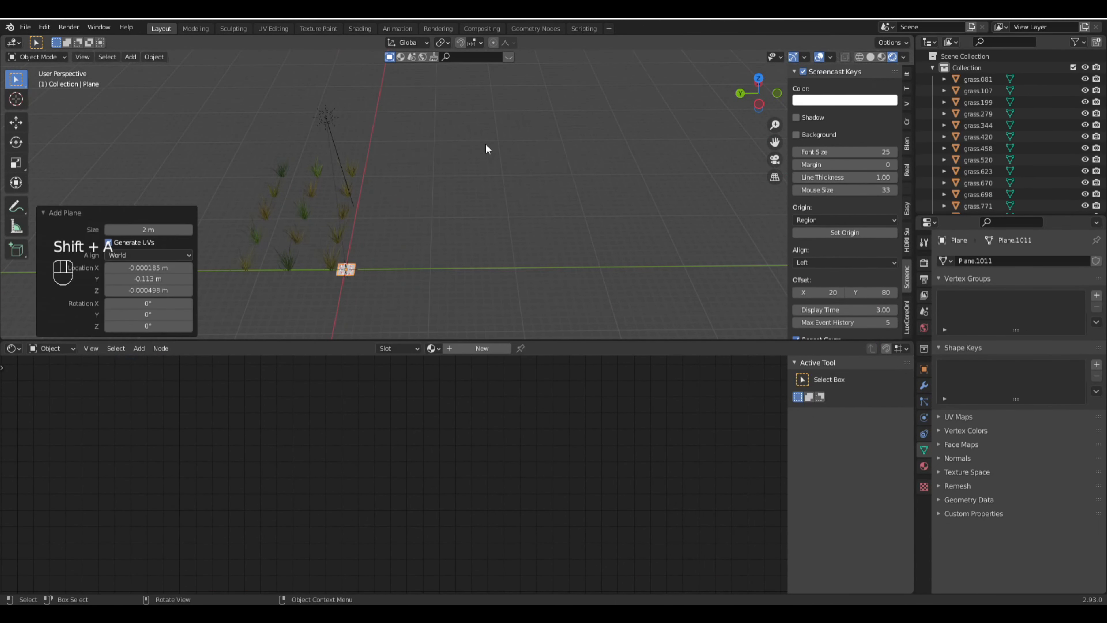
key("g")
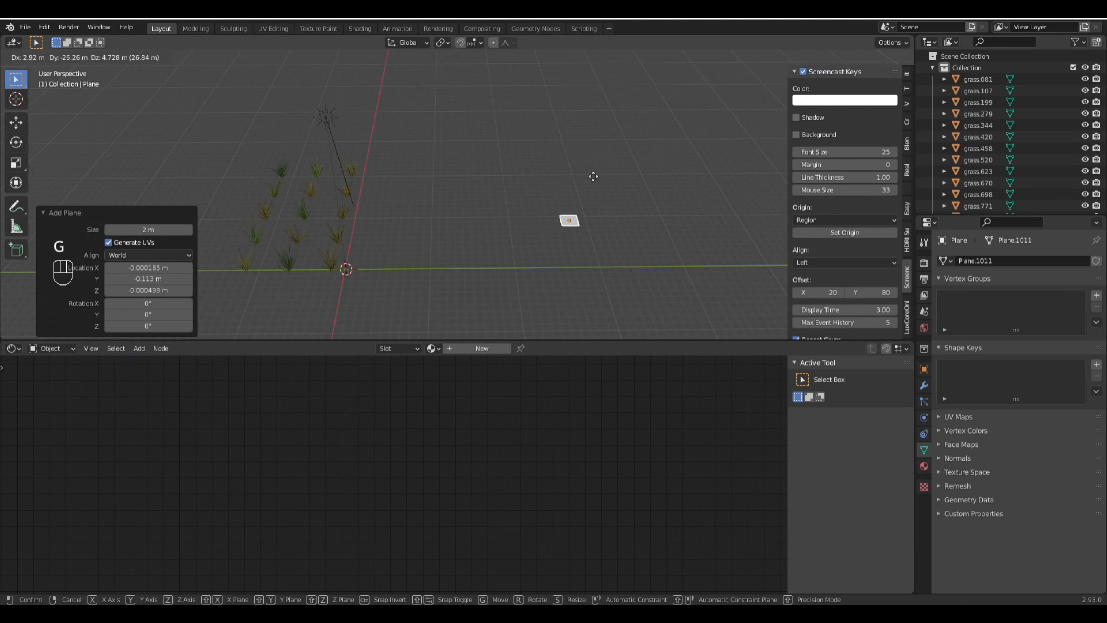
left_click(596, 172)
Step: In front view, lower the plane about 5.4 m along Z to the ground level of the clumps
scroll(543, 206, "down", 3)
middle_click_drag(544, 202, 537, 170)
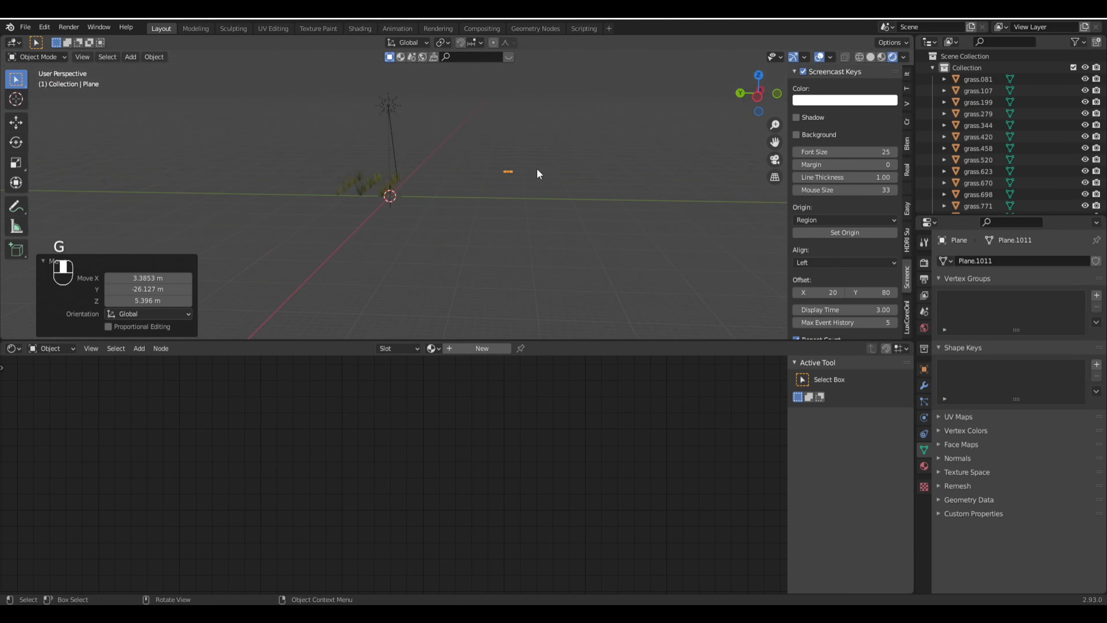
key("KP_1")
middle_click_drag(380, 133, 513, 167, "shift")
scroll(513, 168, "up", 1)
key("g")
key("z")
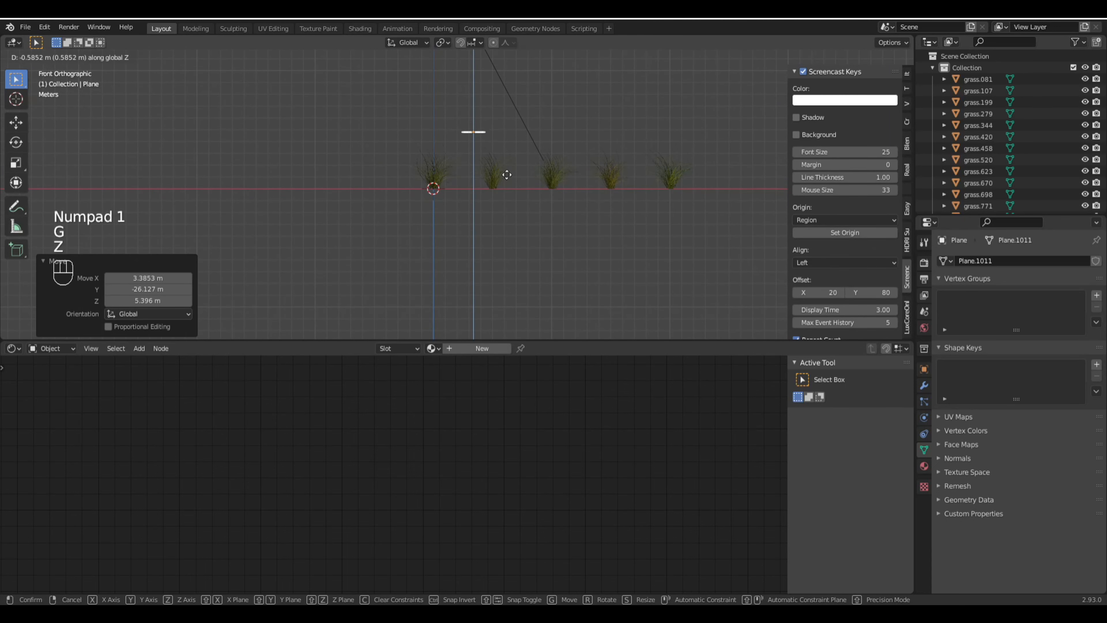
left_click(494, 227)
Step: Scale the plane up by a factor of 10
middle_click_drag(494, 227, 528, 203)
scroll(598, 253, "down", 5)
type("s")
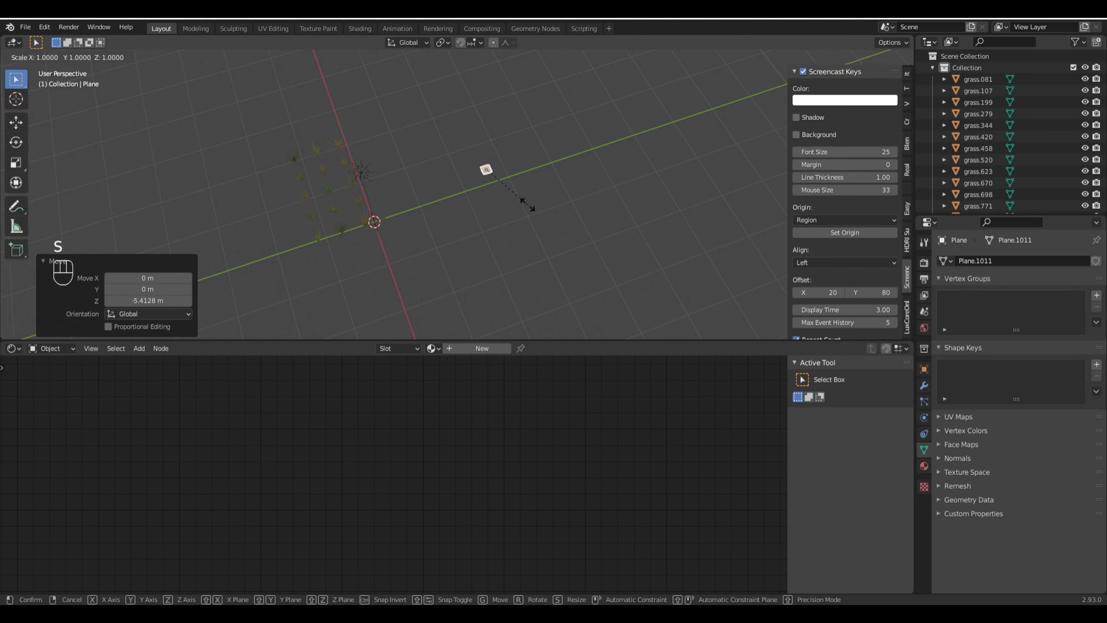
type("10")
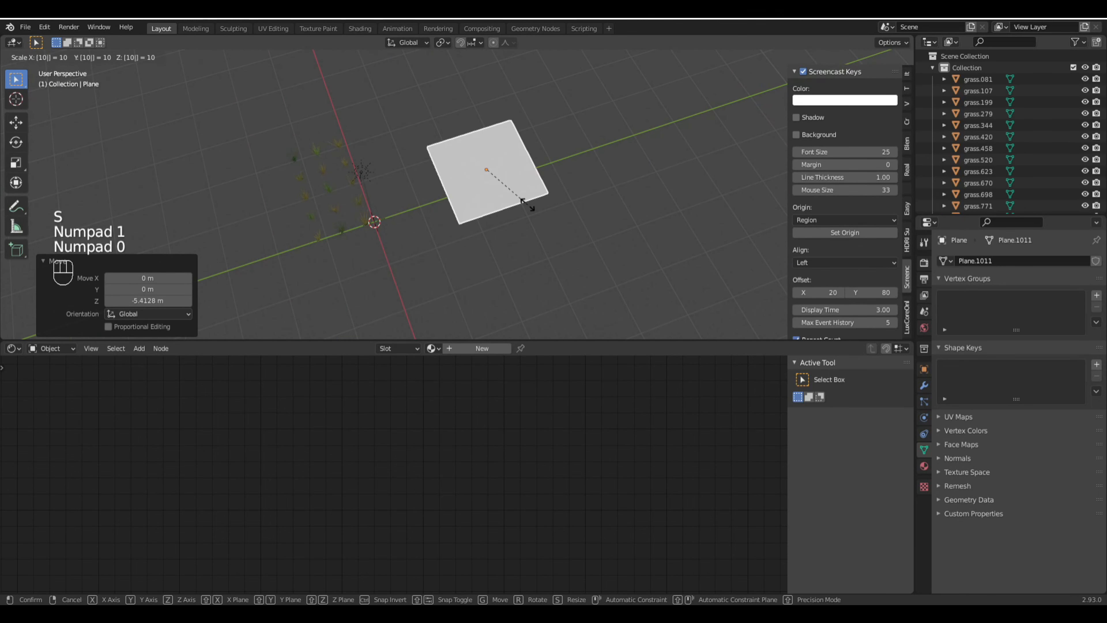
key("Return")
Step: Subdivide the plane's mesh with 50 cuts and return to Object Mode
scroll(532, 205, "up", 1)
middle_click_drag(533, 205, 483, 184)
key("Tab")
right_click(465, 160)
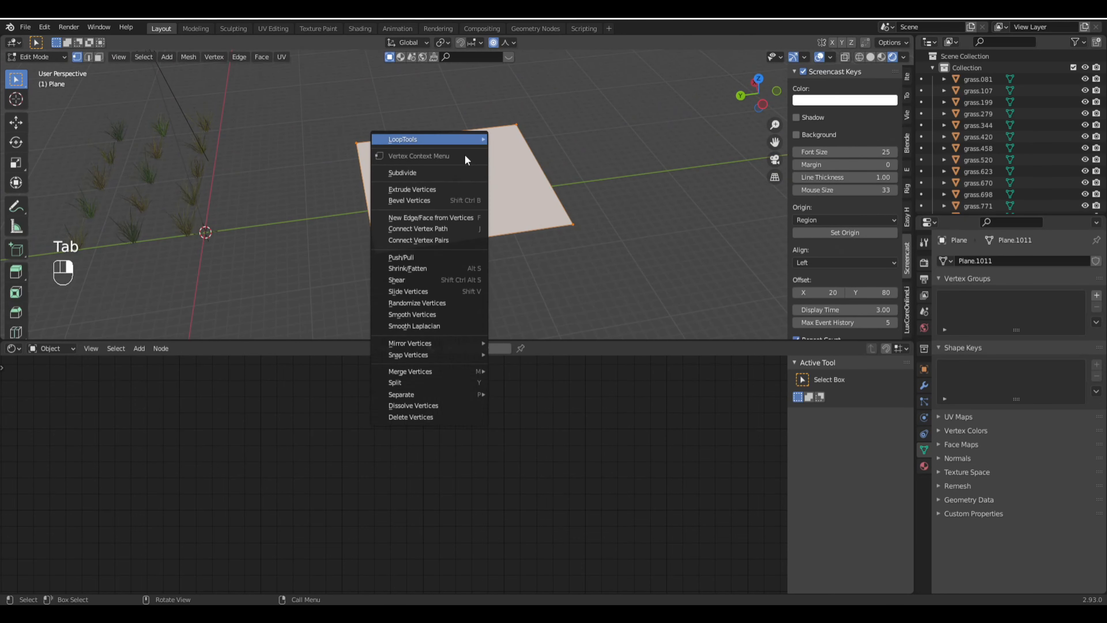
left_click(417, 173)
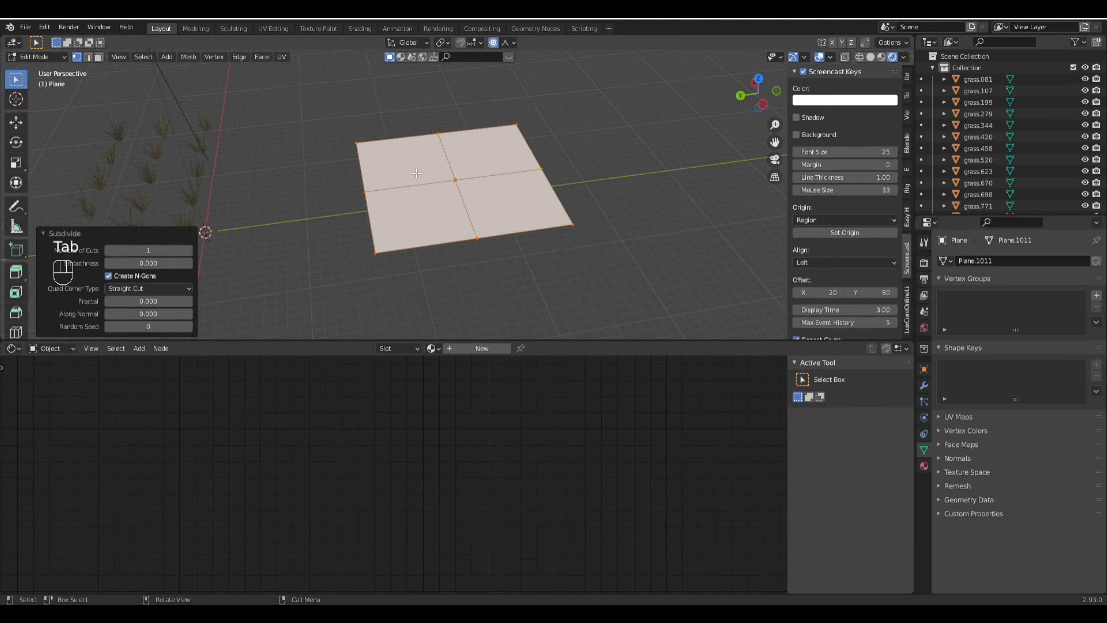
left_click(139, 251)
type("50")
key("Return")
key("Tab")
middle_click_drag(540, 176, 513, 177)
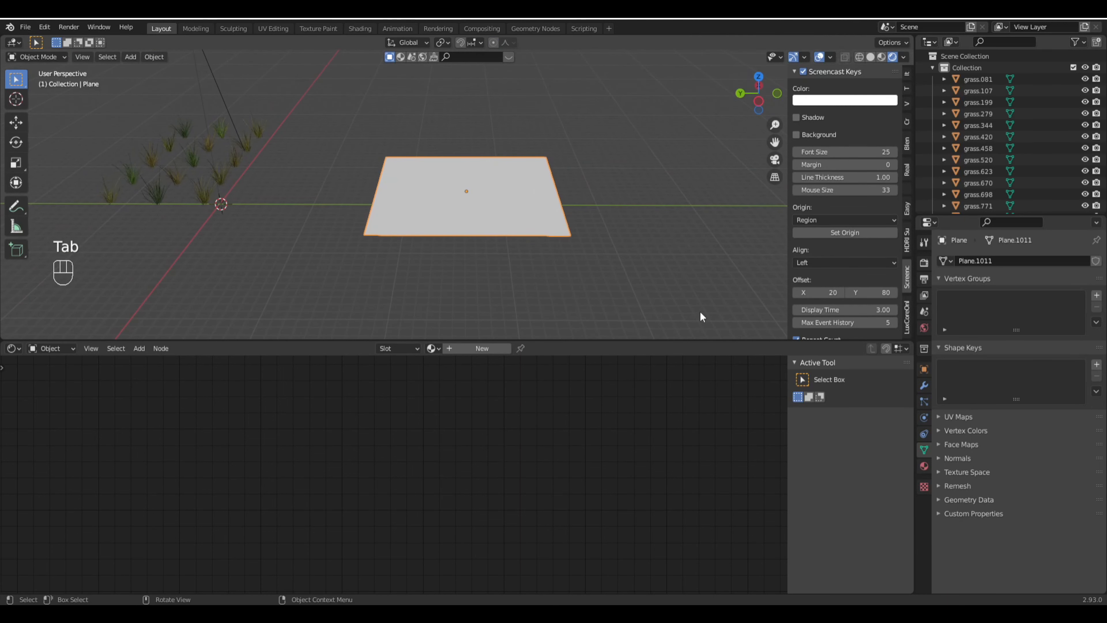
Step: Add a Displace modifier to the plane and create a new texture for it
left_click(924, 386)
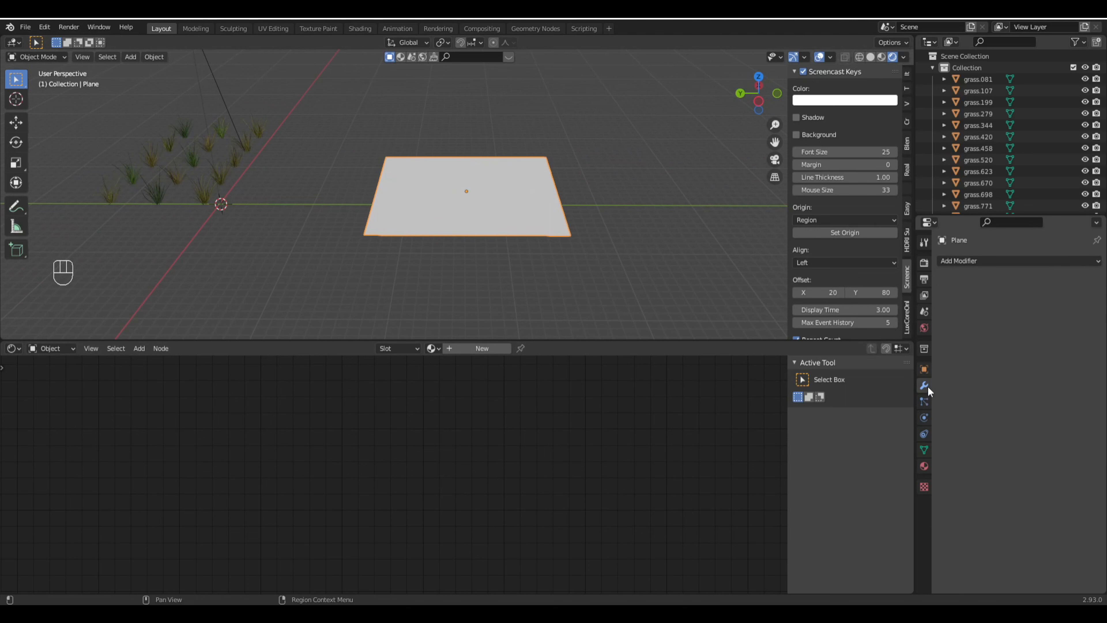
left_click(968, 261)
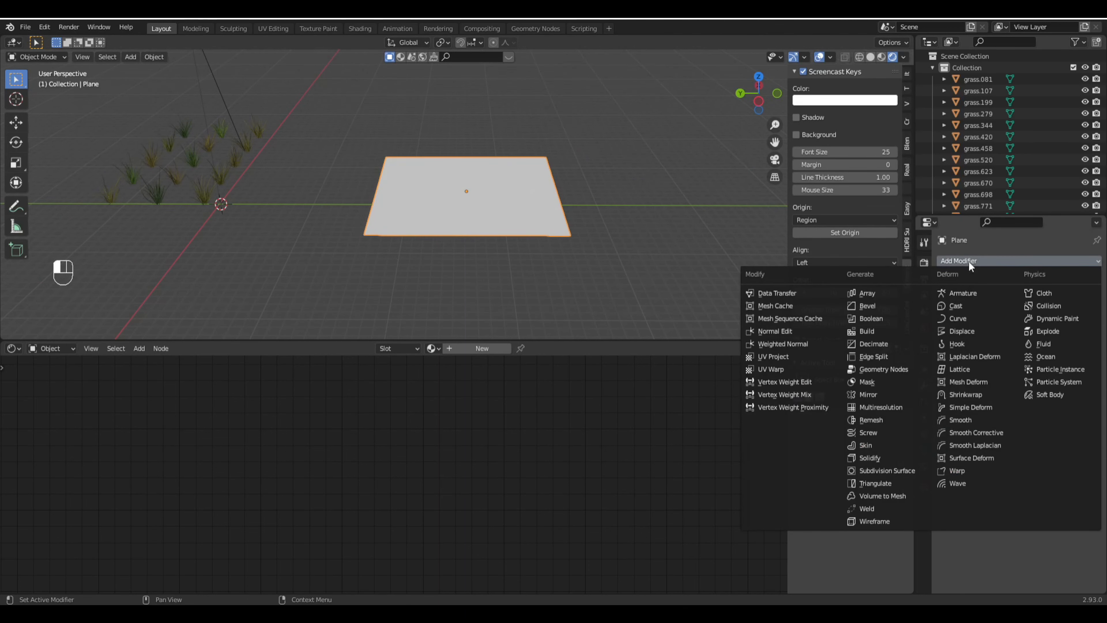
left_click(958, 331)
left_click(1040, 298)
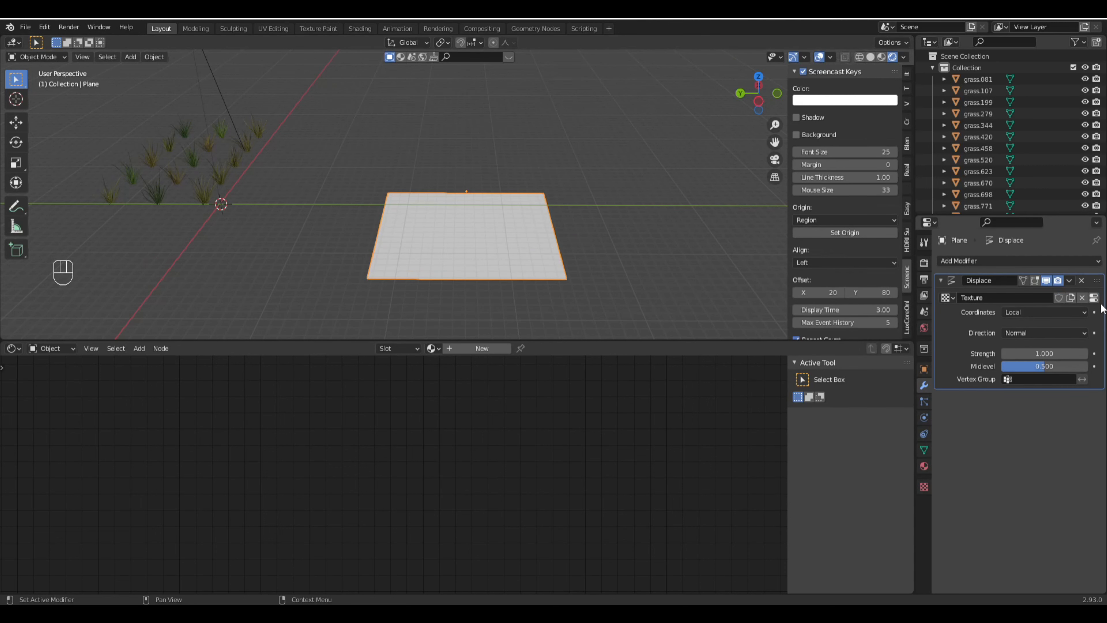
Step: Change the displacement texture's type to Clouds and inspect the resulting terrain
left_click(1094, 298)
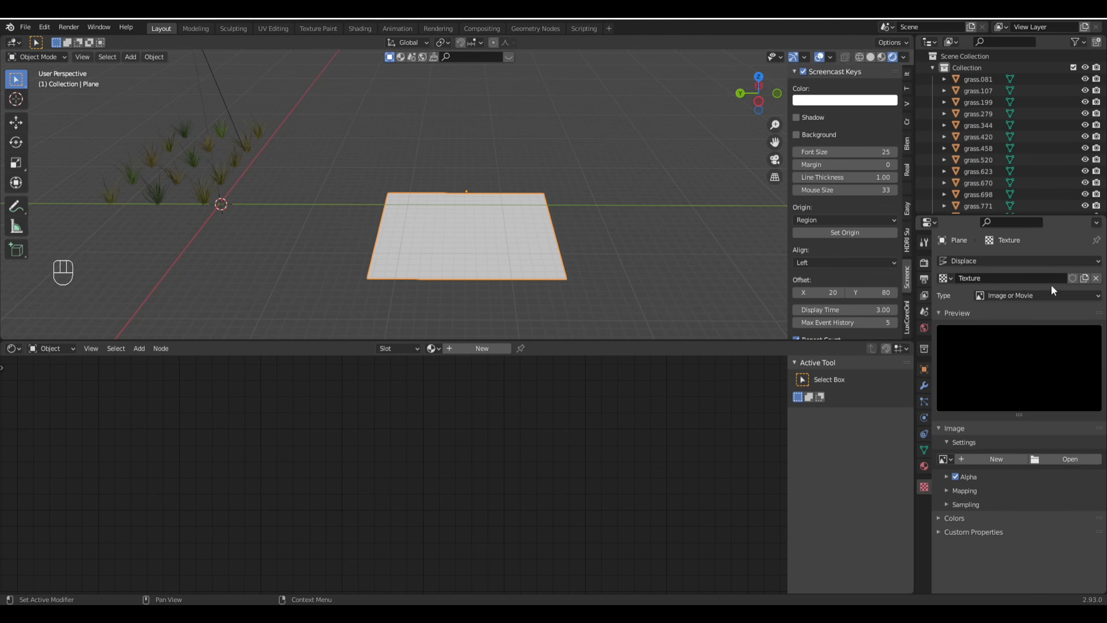
left_click(1028, 295)
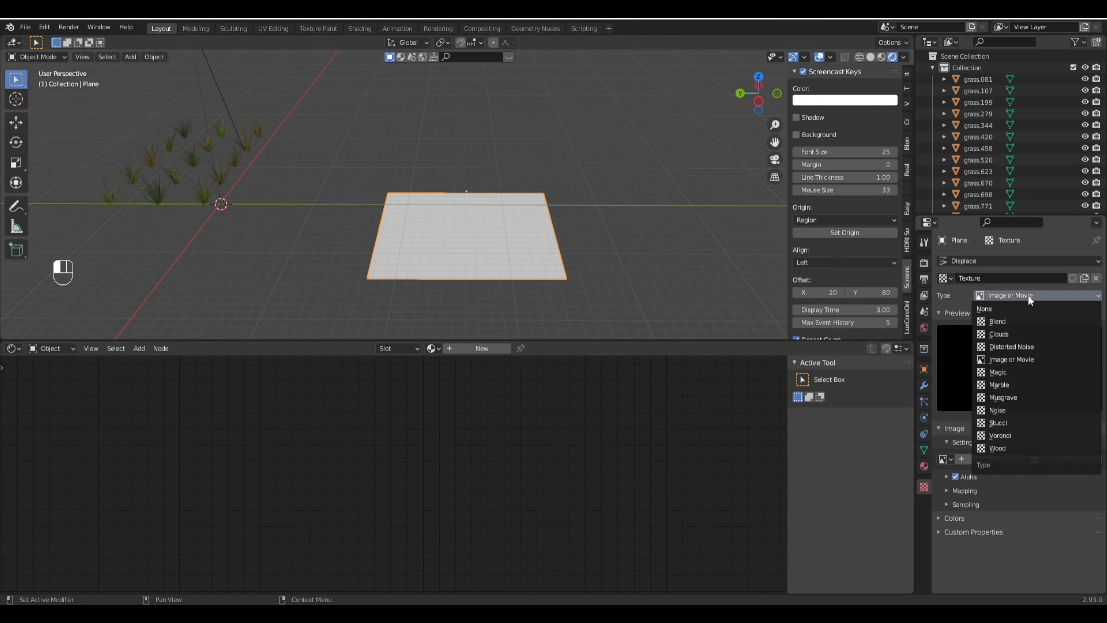
left_click(1015, 332)
middle_click_drag(506, 305, 442, 106)
right_click(441, 106)
left_click(442, 106)
scroll(440, 197, "down", 4)
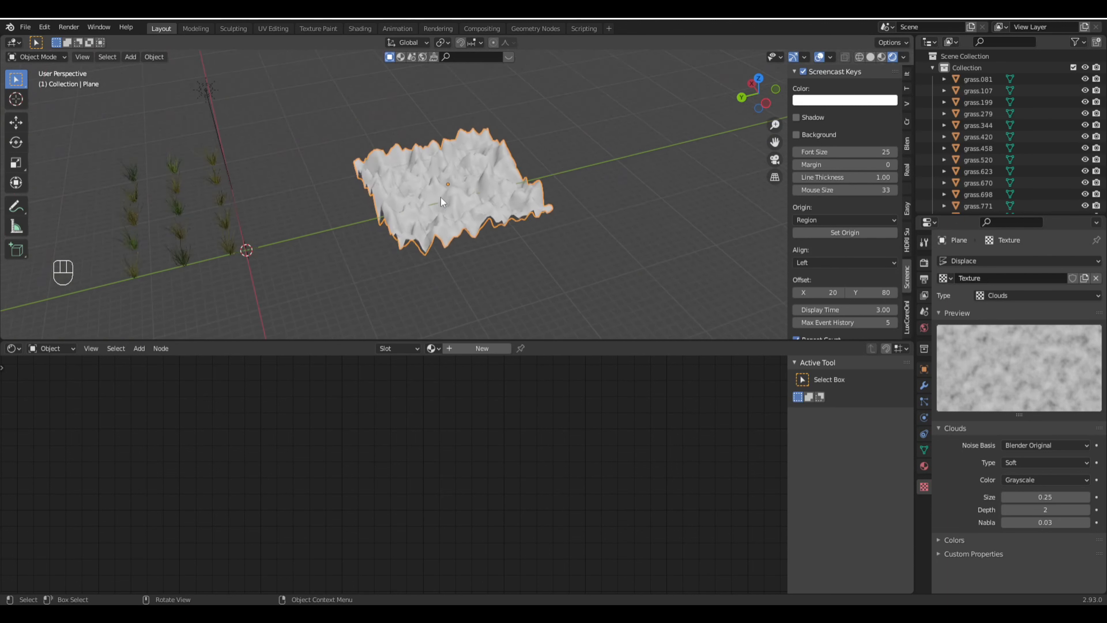
middle_click_drag(440, 197, 442, 201)
scroll(442, 201, "up", 2)
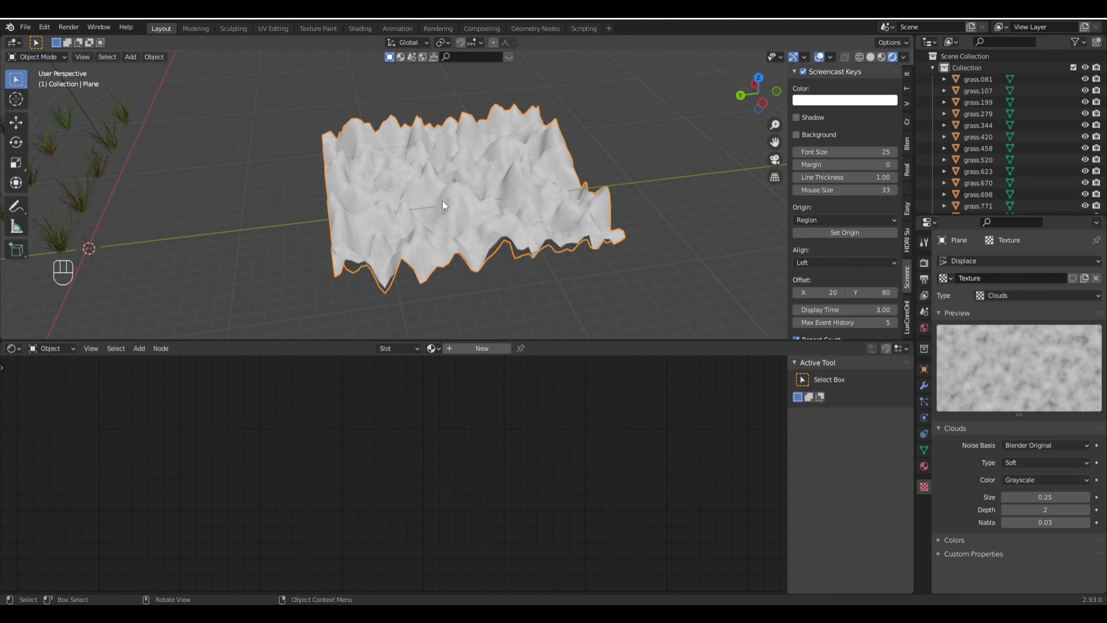
Step: Reduce the Displace modifier's strength to 0.2 and check the plane's gentle bumps
left_click(925, 386)
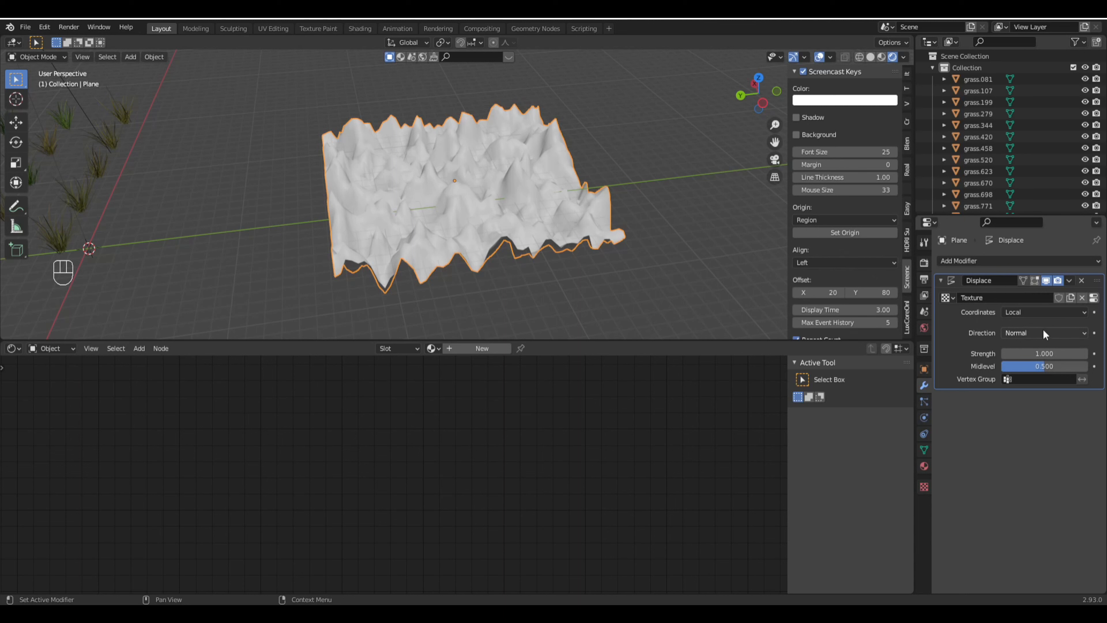
left_click(1045, 354)
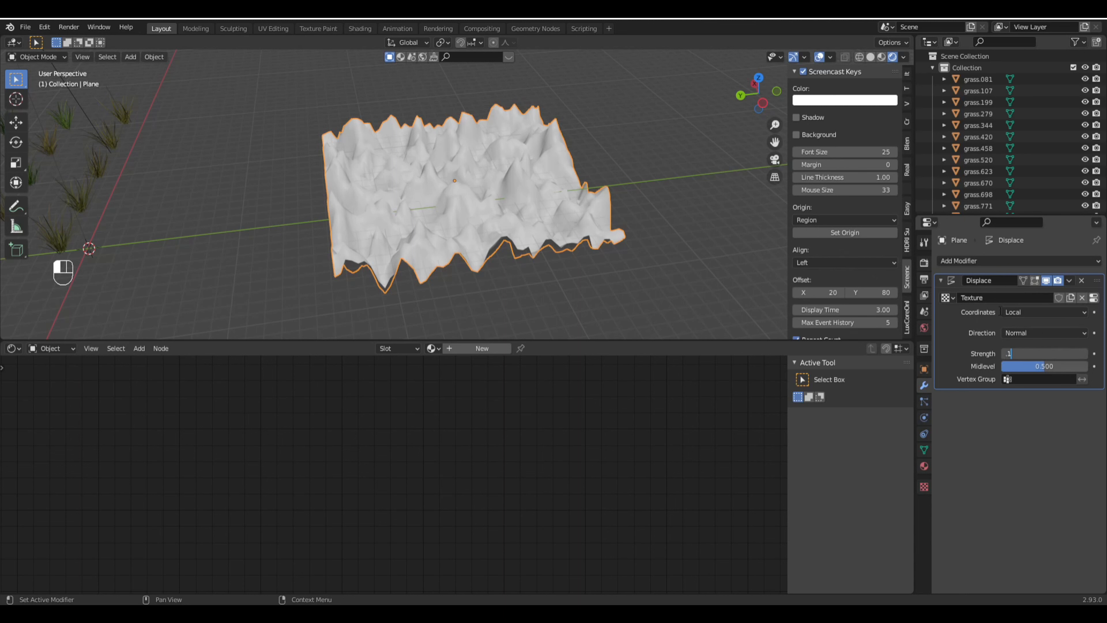
type(".1")
key("Return")
middle_click_drag(652, 294, 462, 266)
left_click(1084, 354)
middle_click_drag(558, 217, 516, 234)
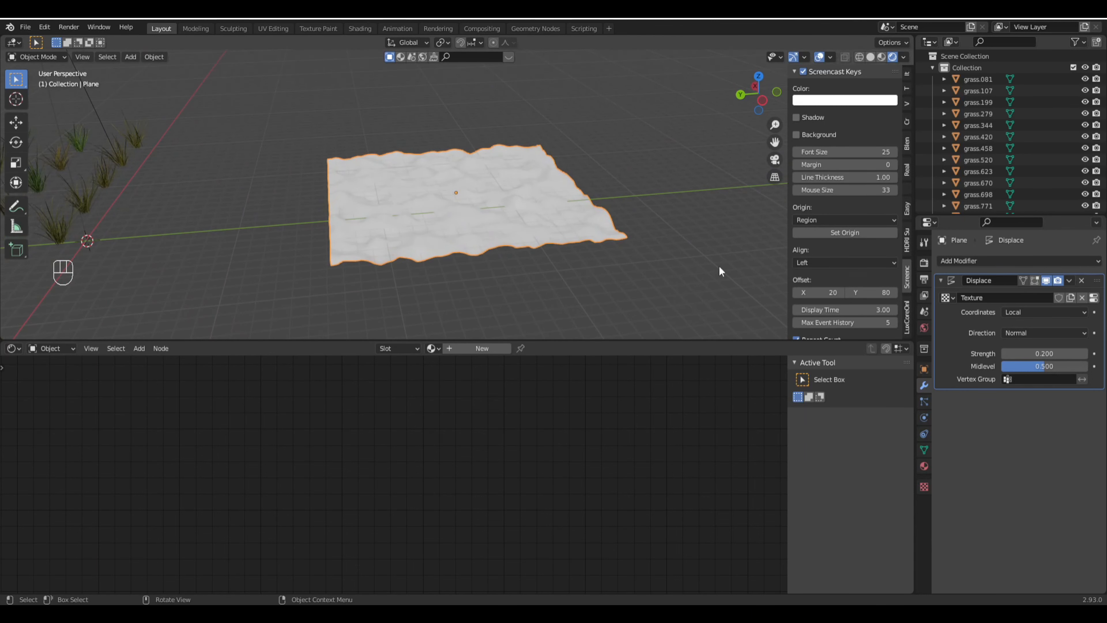
Step: Add a particle system to the plane, set it to Hair and enable its Advanced options
left_click(925, 401)
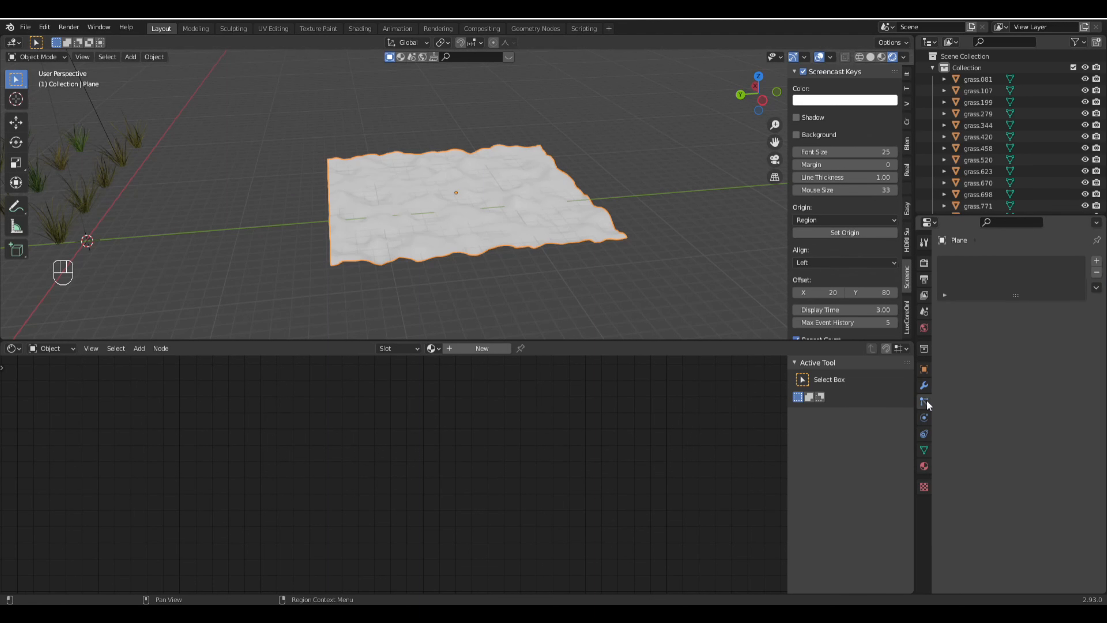
left_click(1097, 261)
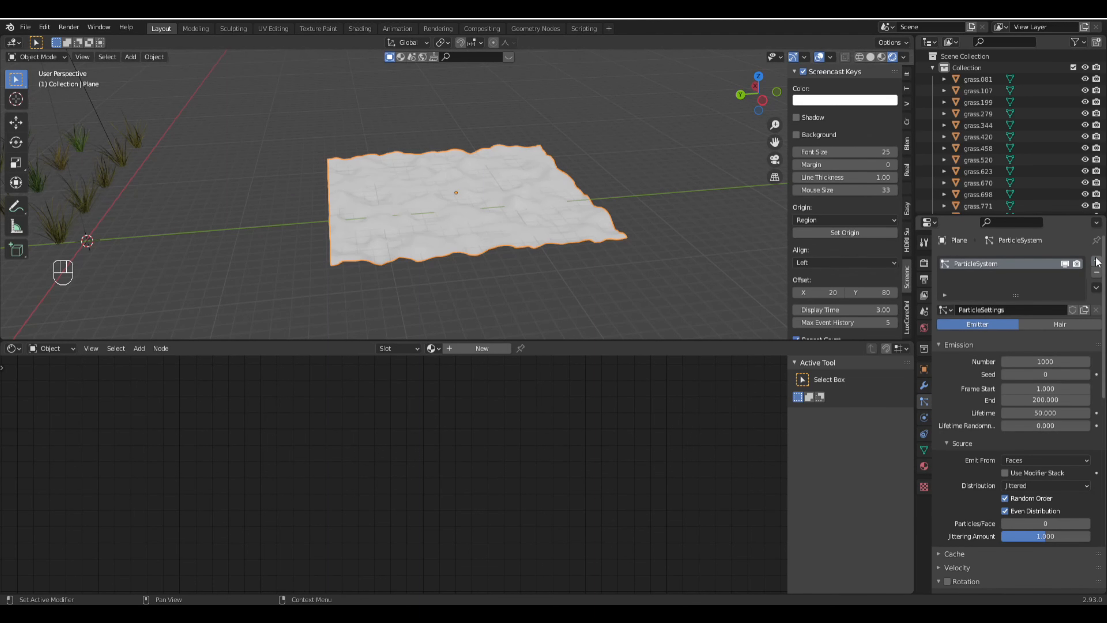
mouse_move(484, 256)
middle_mouse_down()
mouse_move(476, 250)
mouse_move(492, 240)
mouse_move(549, 235)
mouse_move(518, 264)
mouse_move(479, 259)
middle_mouse_up()
left_click(1054, 321)
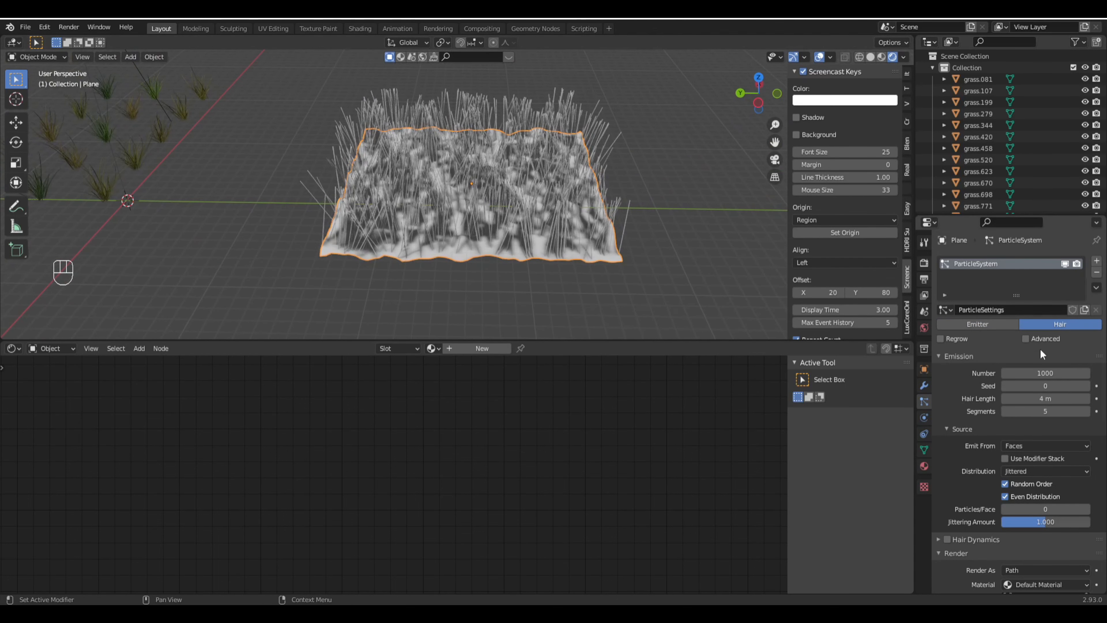
left_click(1027, 339)
Step: Render the hair particles as a Collection, using the grass collection as the instance collection, and check the scattered clumps
scroll(961, 321, "down", 12)
left_click(1039, 388)
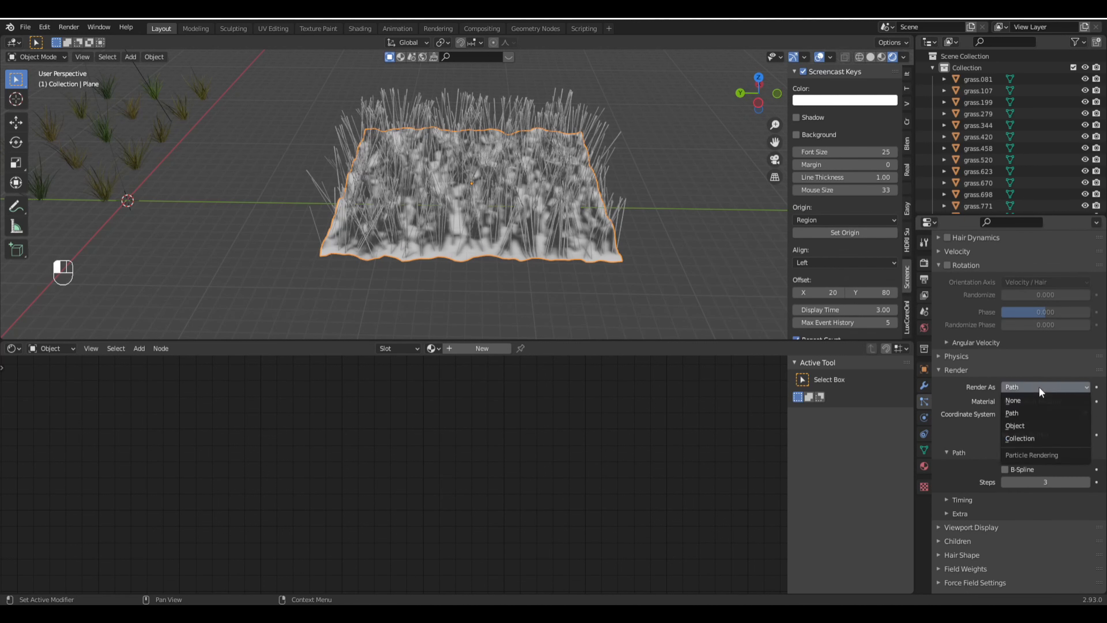
left_click(1039, 431)
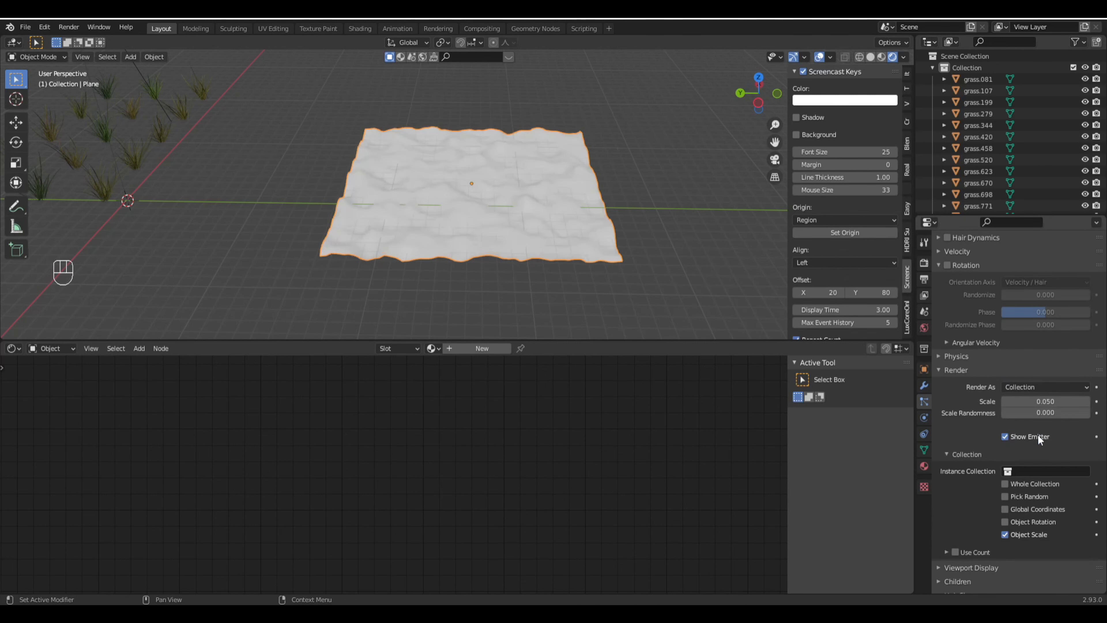
left_click(1040, 470)
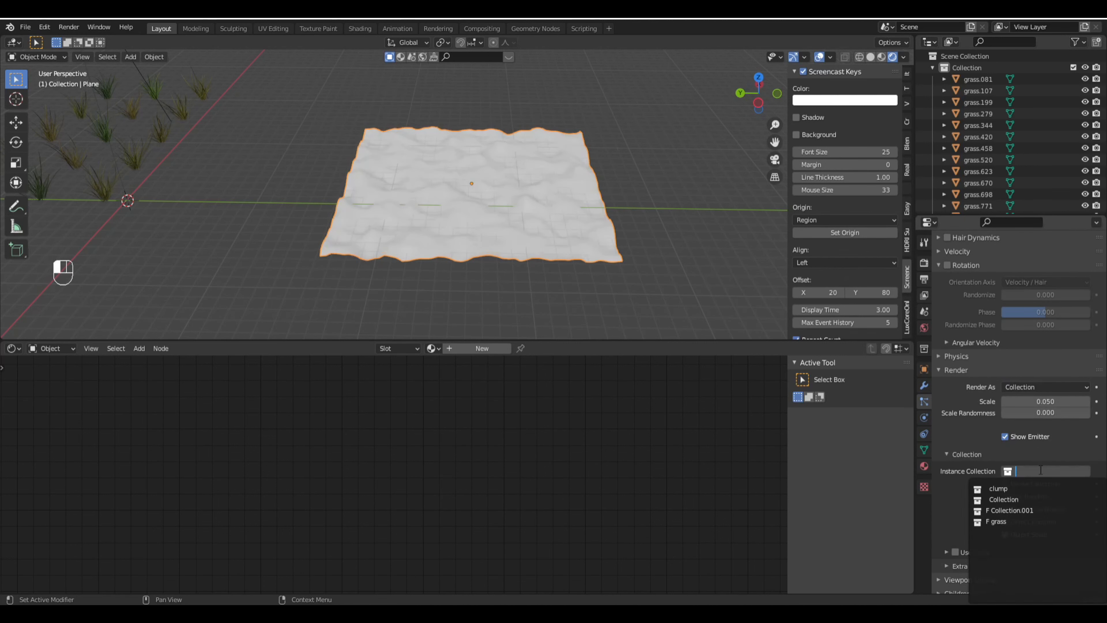
left_click(1009, 521)
scroll(520, 274, "up", 4)
middle_click_drag(520, 273, 532, 207, "shift")
key("alt+a")
scroll(525, 218, "down", 5)
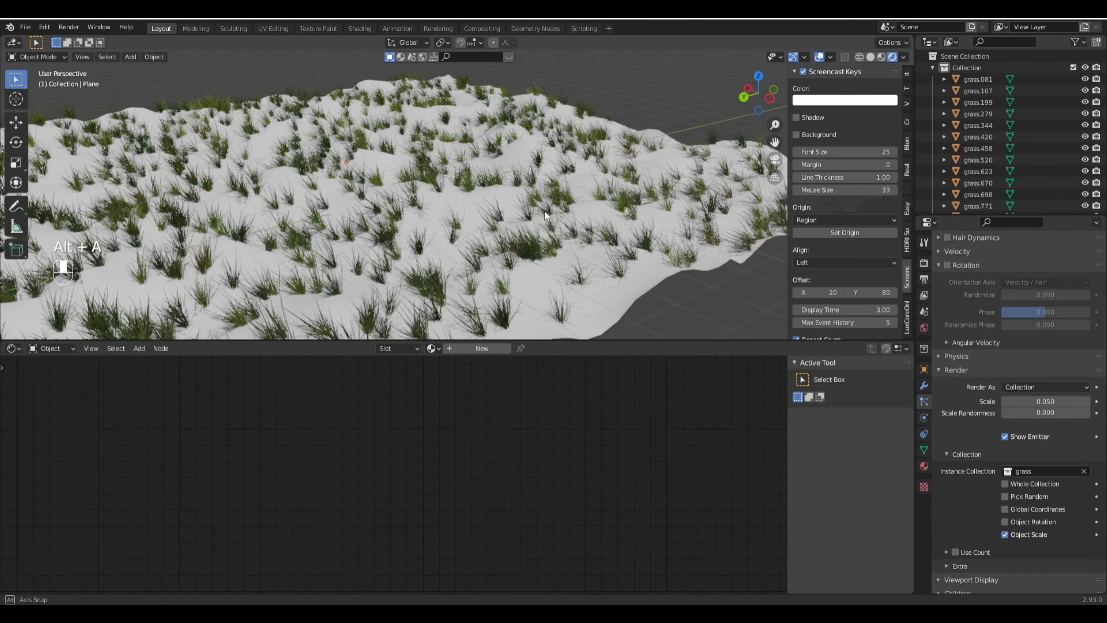
scroll(511, 217, "up", 5)
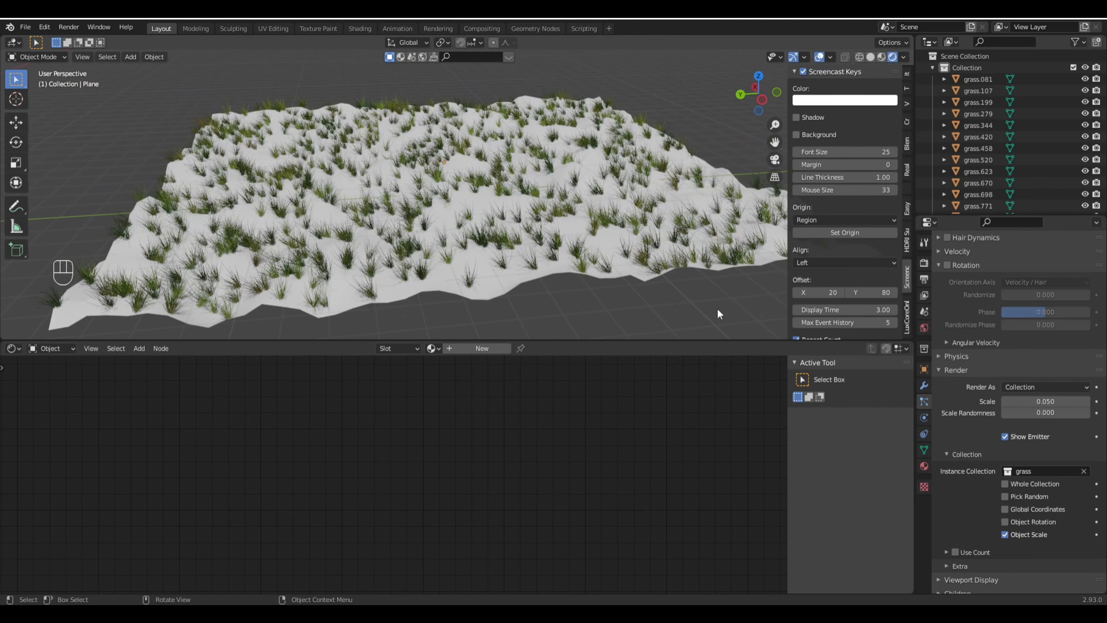
Step: Enable particle rotation, set the orientation axis to Global Z and inspect the clumps up close
scroll(1094, 455, "down", 4)
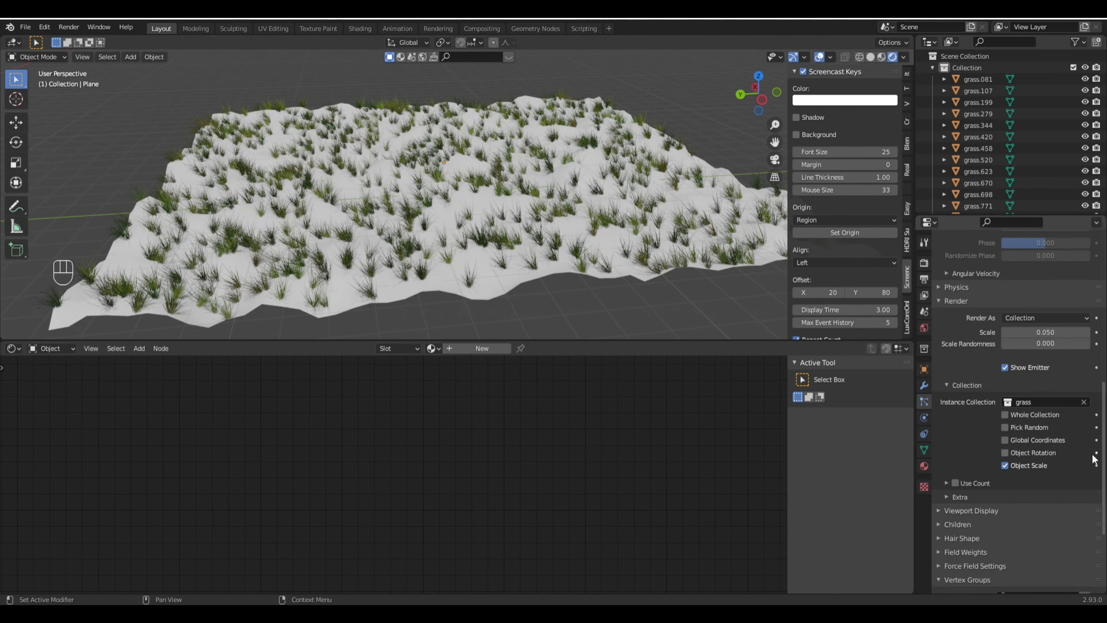
scroll(1094, 459, "down", 5)
scroll(1093, 461, "up", 14)
left_click(1029, 372)
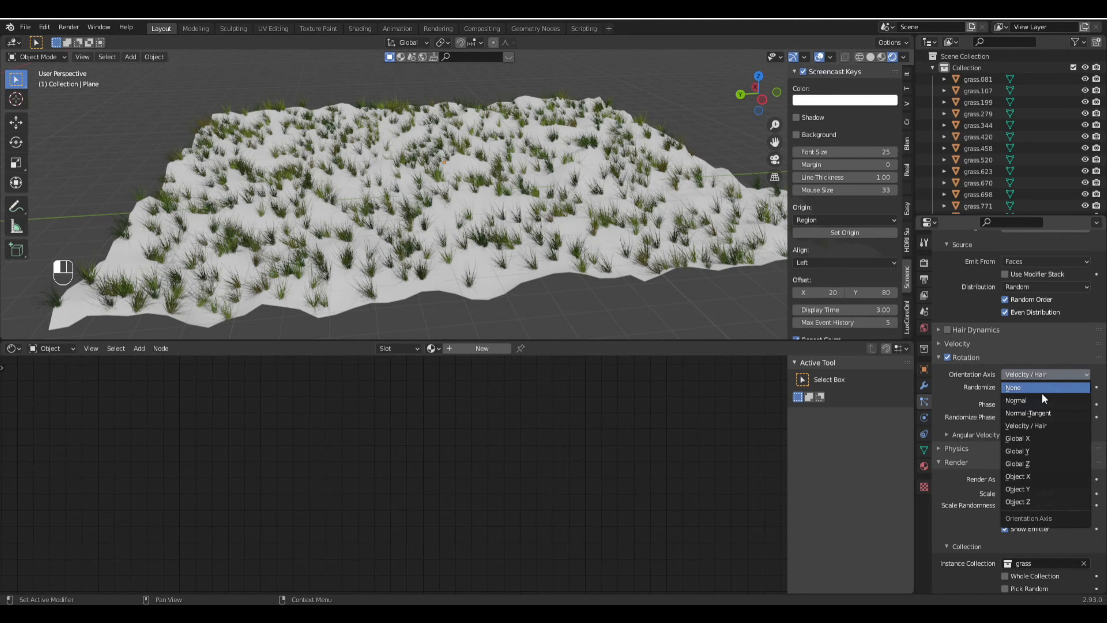
left_click(1028, 464)
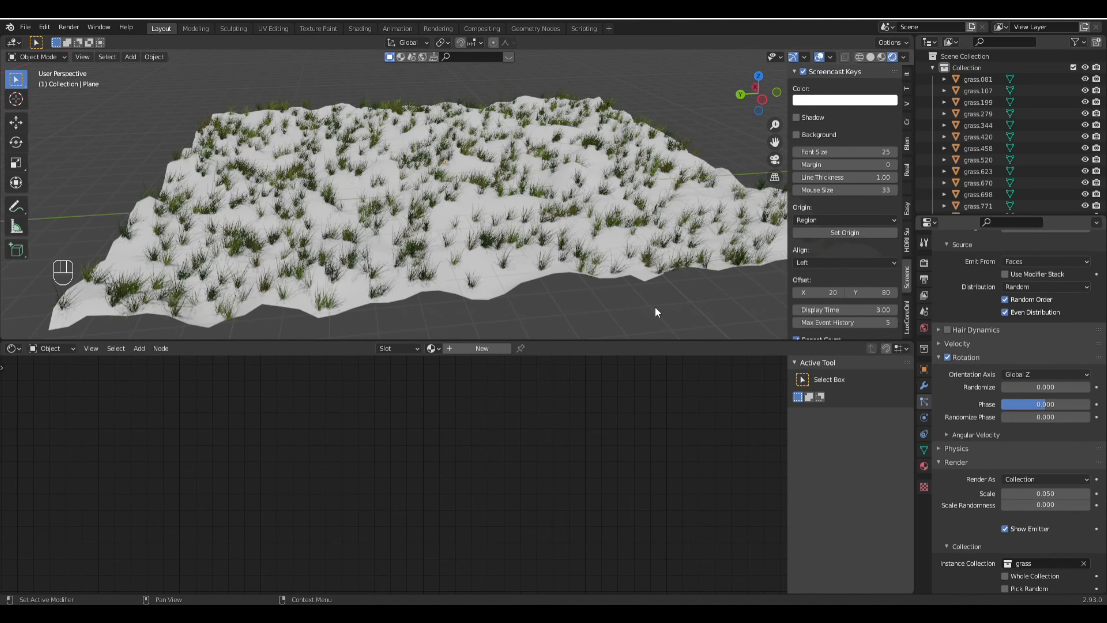
scroll(558, 256, "up", 6)
middle_click_drag(425, 177, 455, 173)
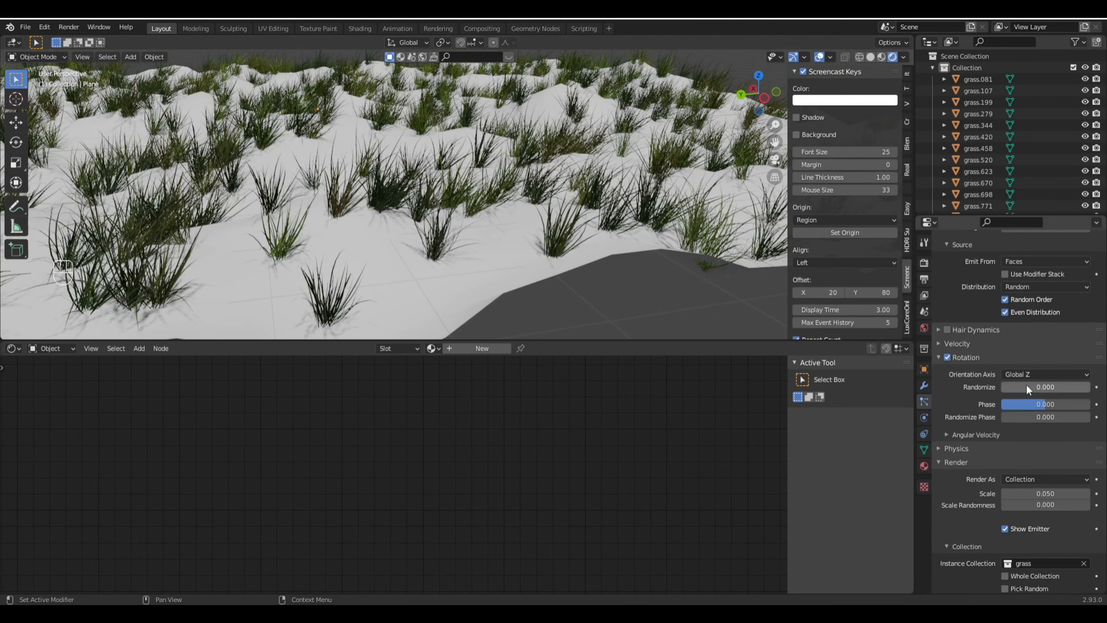
Step: Try the Object Z, Global X and Global Y orientation axes on the grass particles and compare the clumps
left_click(1038, 374)
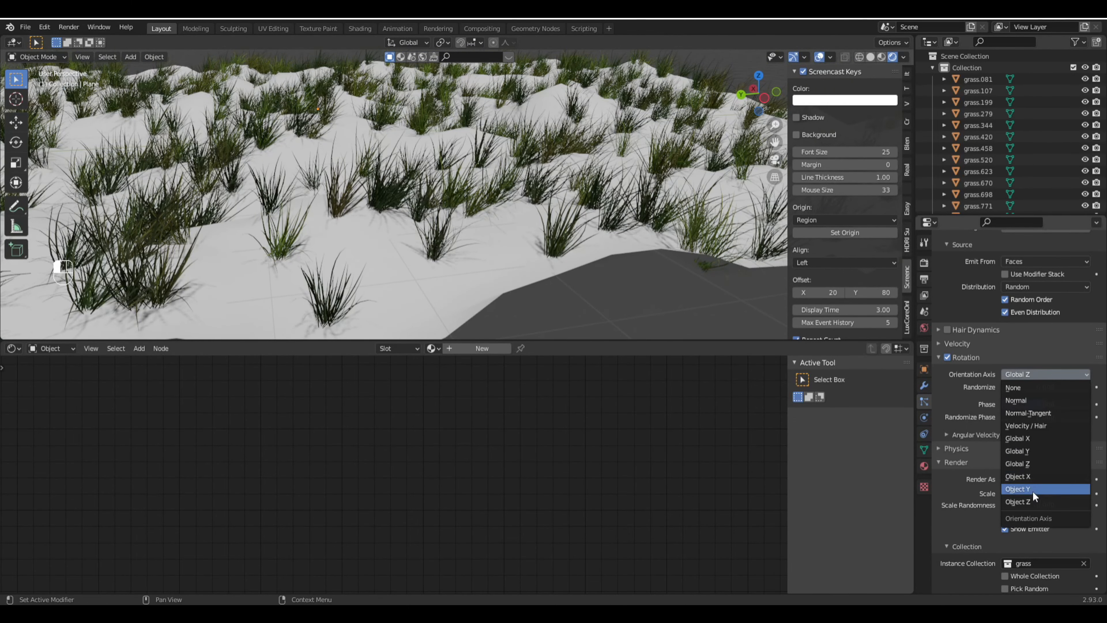
left_click(1026, 501)
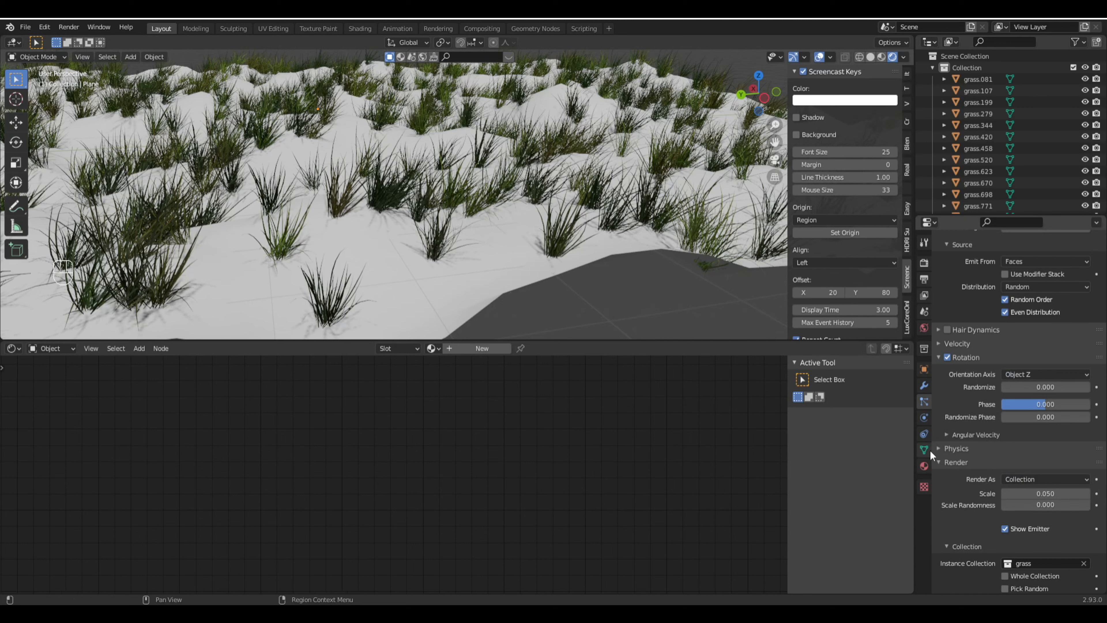
left_click(1038, 372)
left_click(1036, 441)
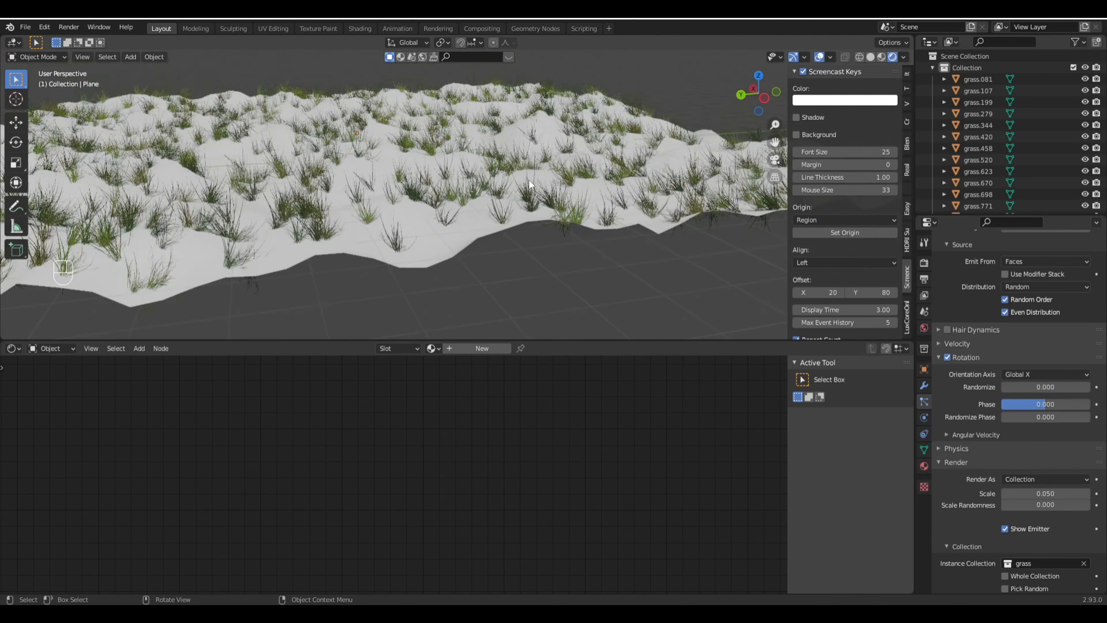
scroll(536, 183, "up", 6)
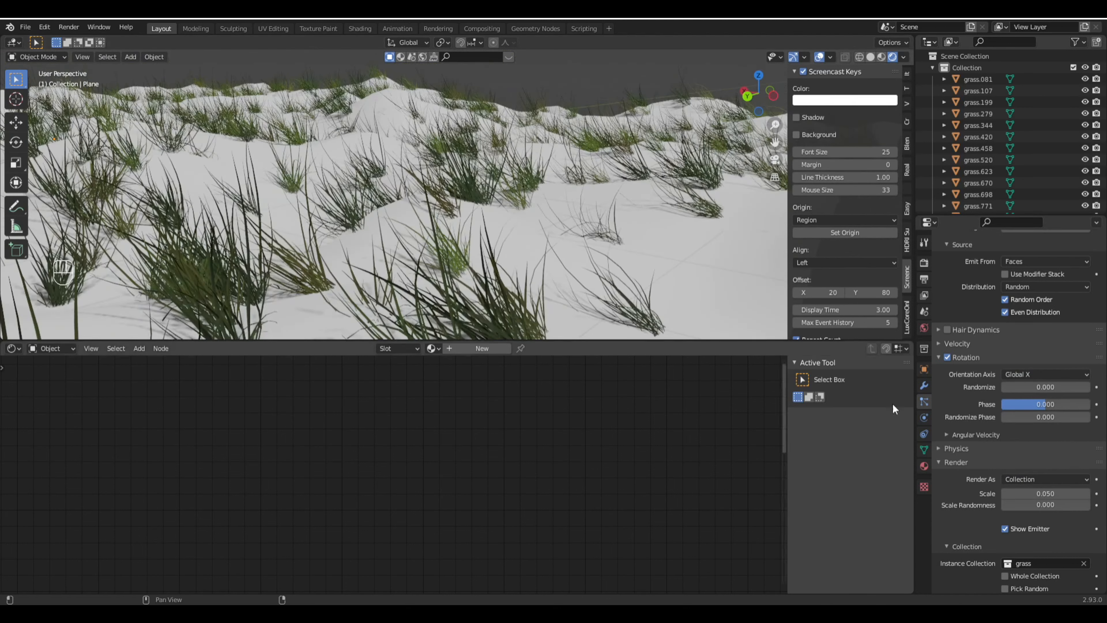
left_click(1010, 374)
left_click(1030, 451)
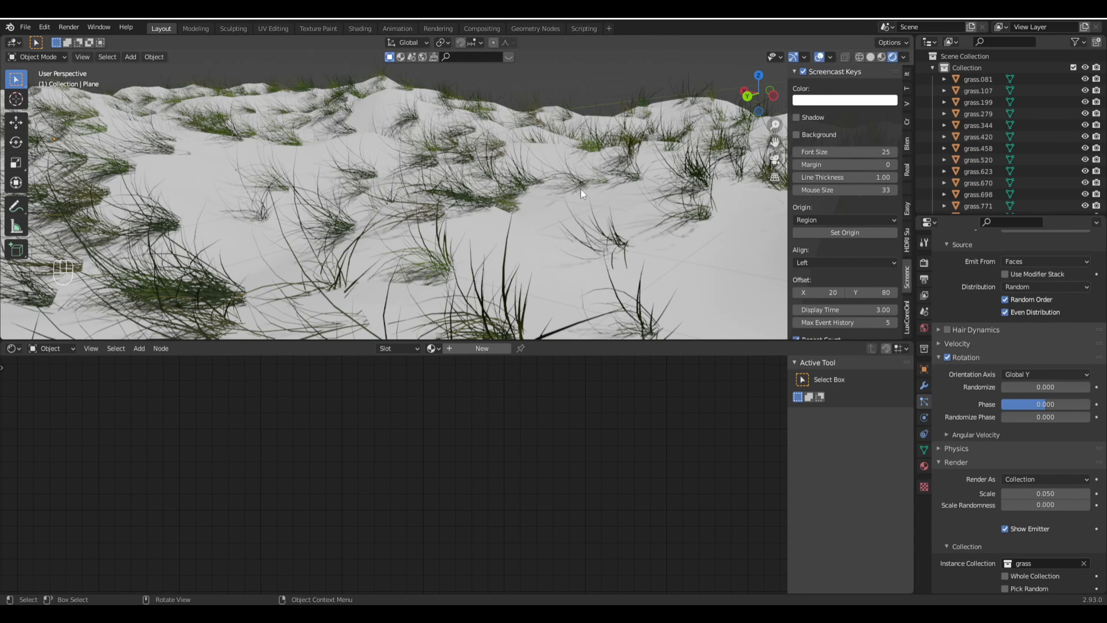
Step: Set the particles' orientation axis to Normal, with a render scale of 0.120 and scale randomness of 0.295
left_click(1042, 373)
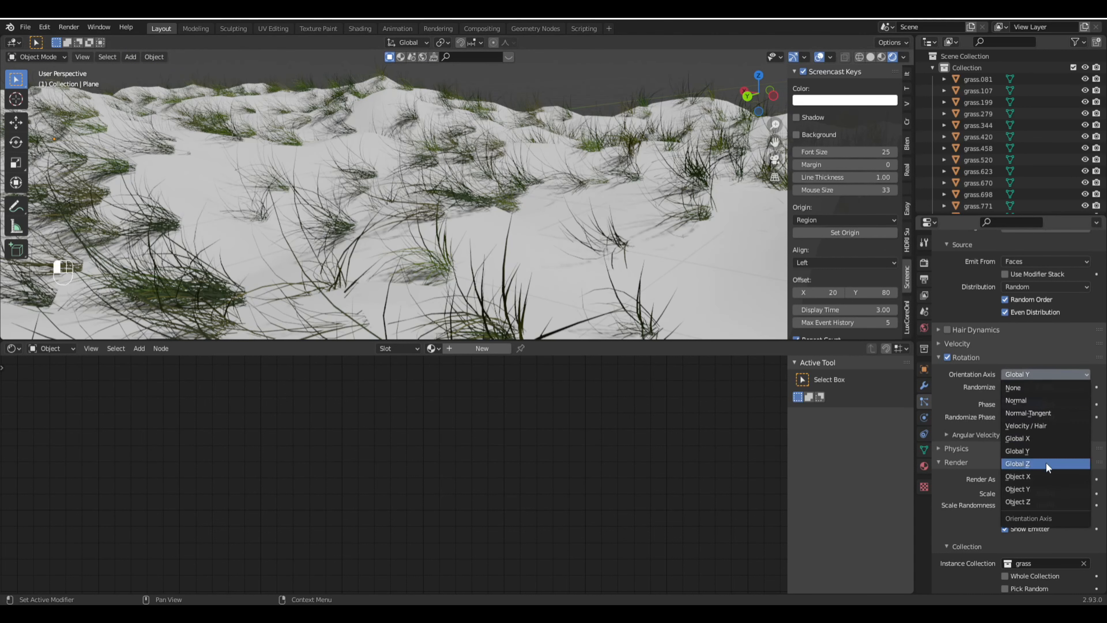
left_click(1041, 399)
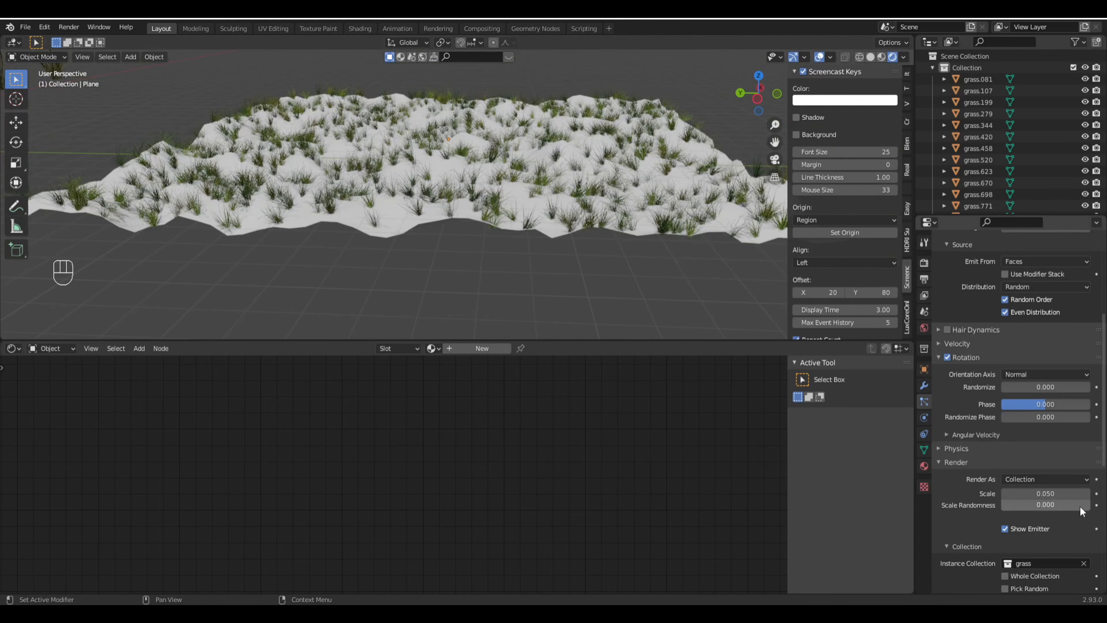
mouse_move(1081, 505)
left_mouse_down()
mouse_move(1100, 505)
mouse_move(1037, 494)
mouse_move(1068, 493)
left_mouse_up()
scroll(594, 252, "down", 3)
scroll(593, 252, "up", 4)
middle_click_drag(593, 252, 699, 305)
Step: Give the grass particles Interpolated children and set the children's render amount to 30
scroll(1103, 492, "down", 10)
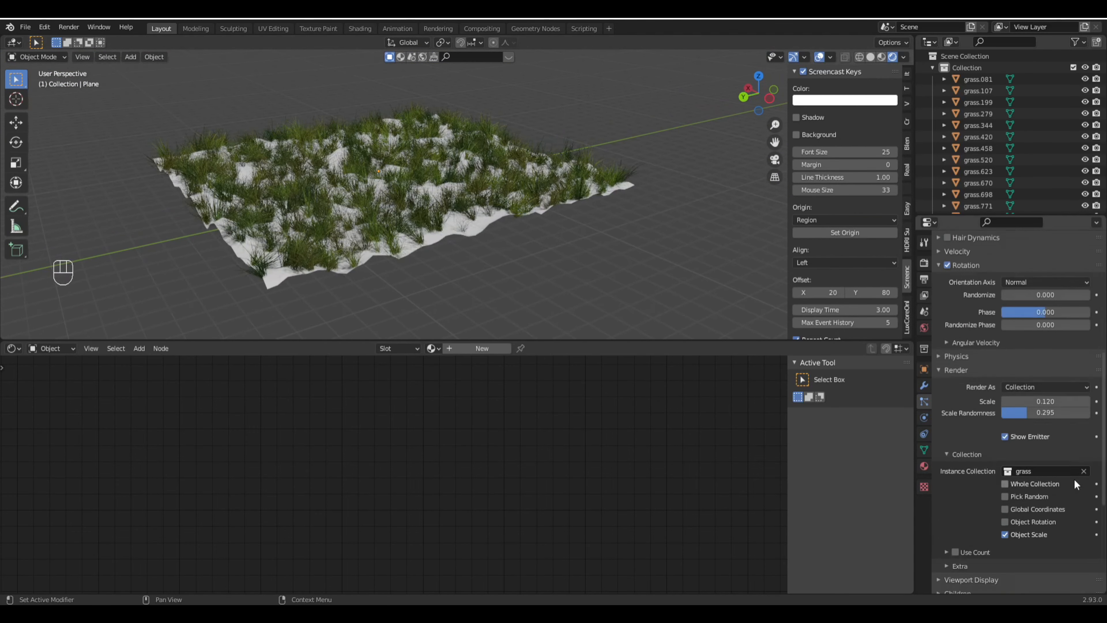
scroll(1062, 455, "down", 1)
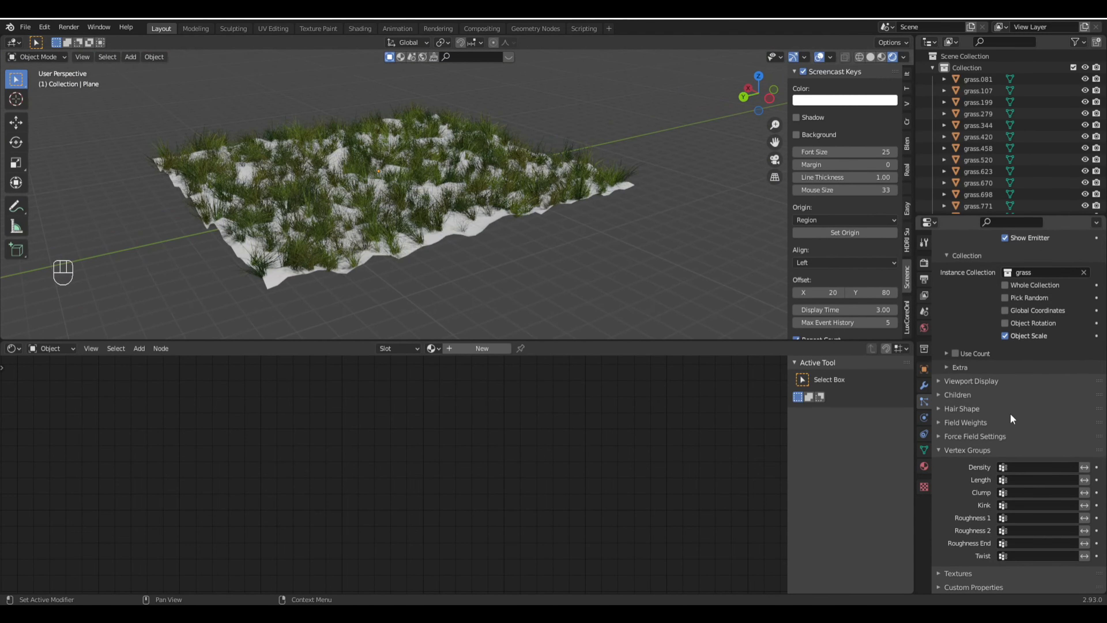
left_click(972, 395)
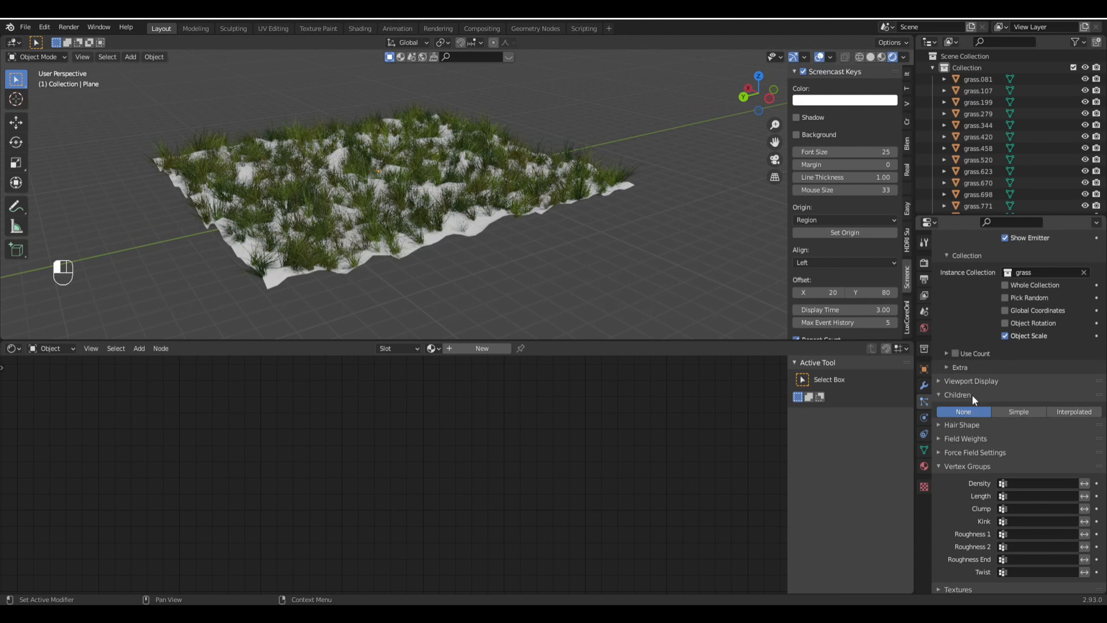
left_click(1063, 410)
middle_click_drag(569, 236, 632, 261)
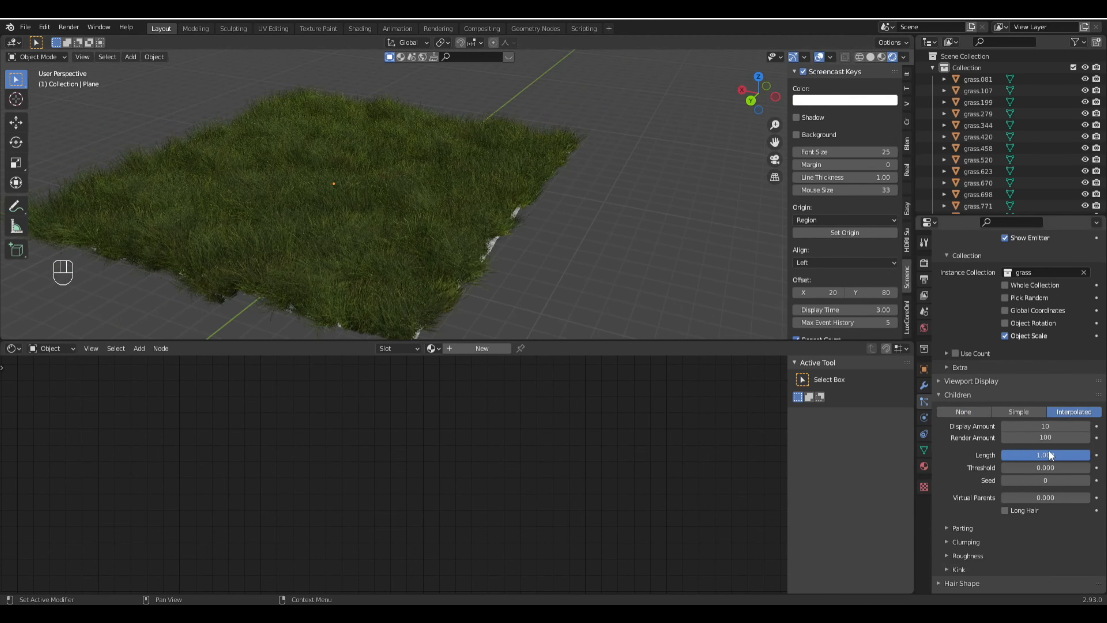
left_click(1052, 438)
mouse_move(497, 217)
middle_mouse_down()
mouse_move(475, 208)
mouse_move(507, 238)
mouse_move(487, 230)
middle_mouse_up()
scroll(477, 212, "up", 4)
scroll(487, 230, "down", 10)
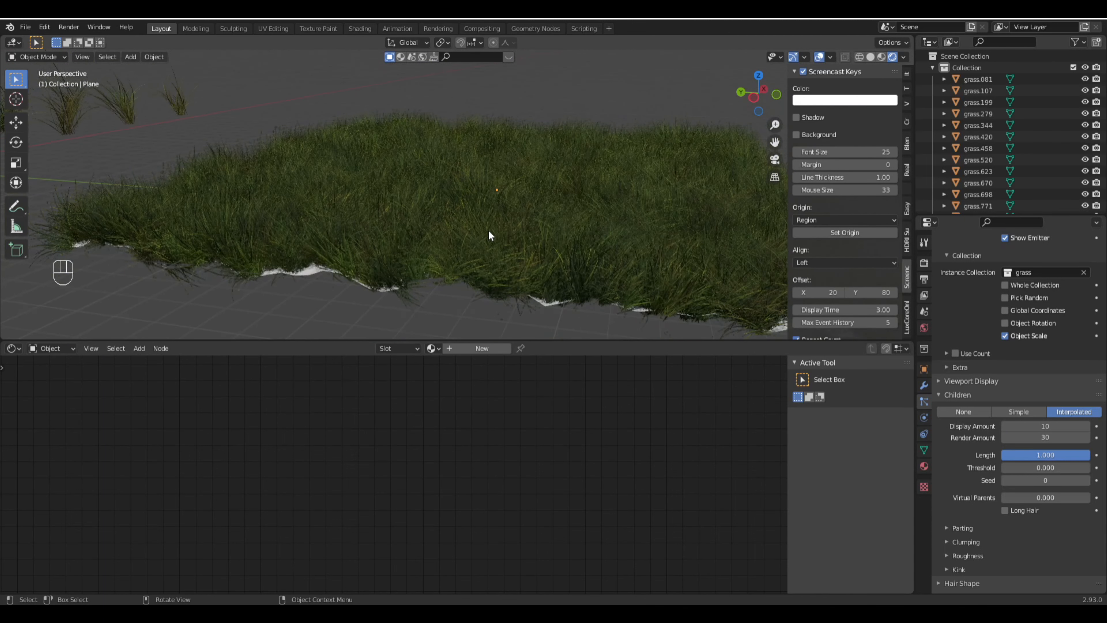
Step: Select the sun light above the scene
middle_click_drag(432, 194, 489, 236, "shift")
left_click(299, 139)
middle_click_drag(329, 191, 285, 230)
key("r")
key("y")
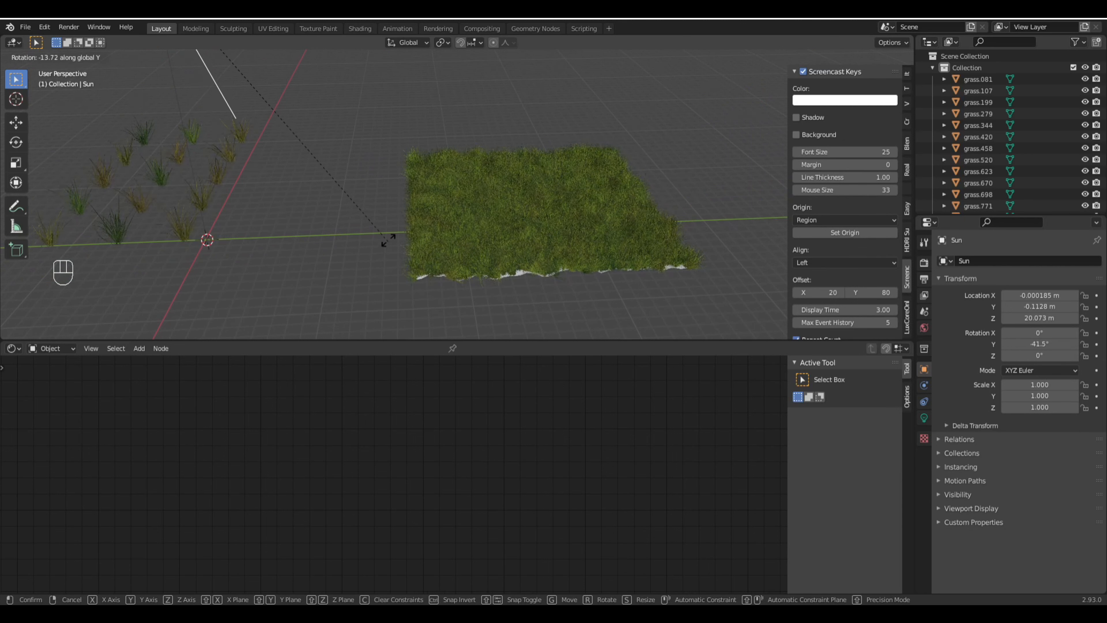
key("Escape")
Step: Rotate the sun light about -36.9° around the global X axis
key("r")
key("x")
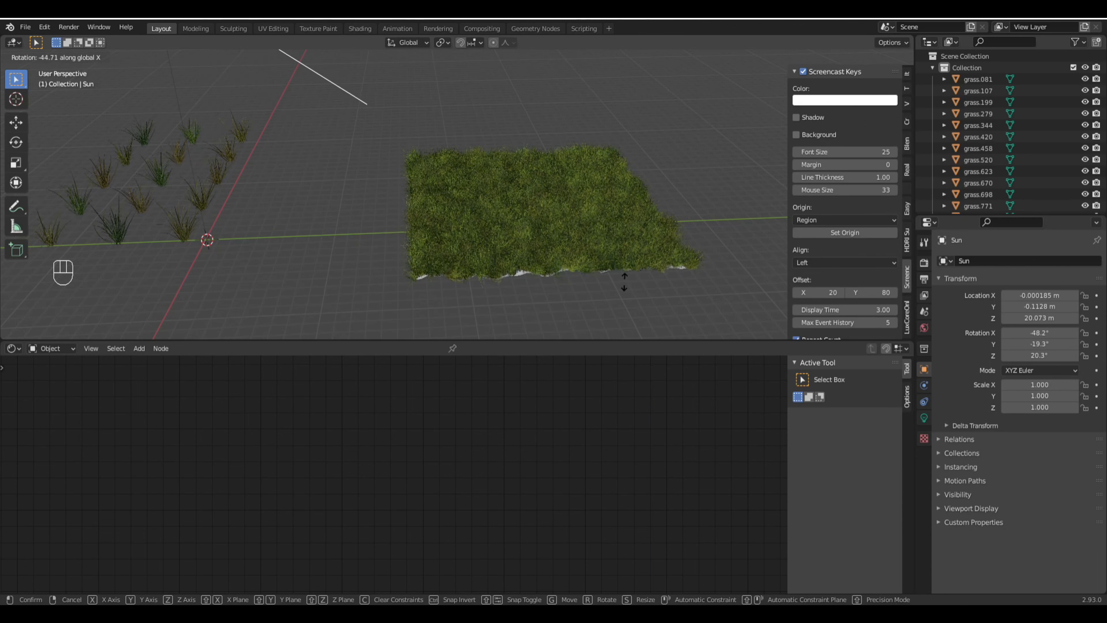
left_click(455, 313)
Step: Examine the lit grass field up close and from several angles
middle_click_drag(494, 250, 347, 98)
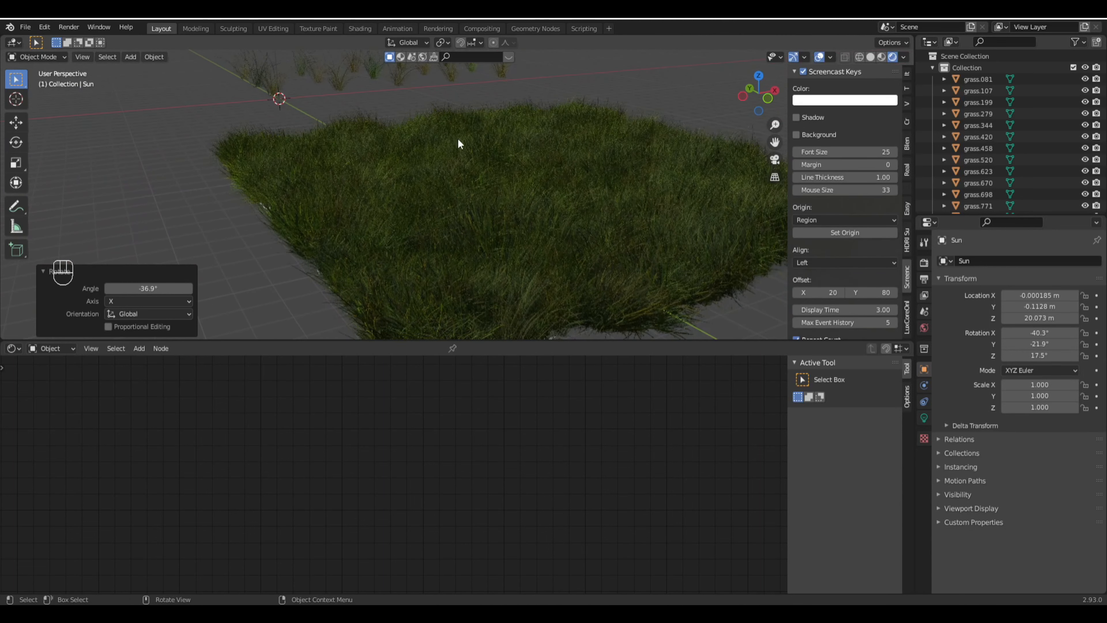
scroll(466, 144, "up", 3)
middle_click_drag(526, 205, 433, 291)
middle_click_drag(556, 232, 635, 230, "shift")
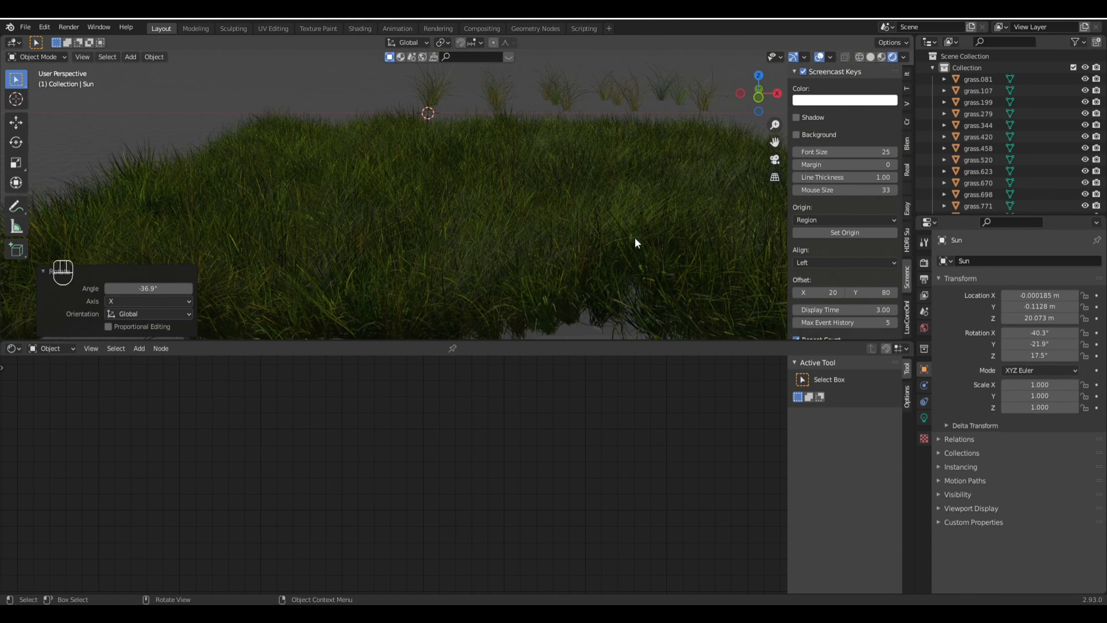
scroll(635, 235, "down", 4)
scroll(531, 222, "up", 1)
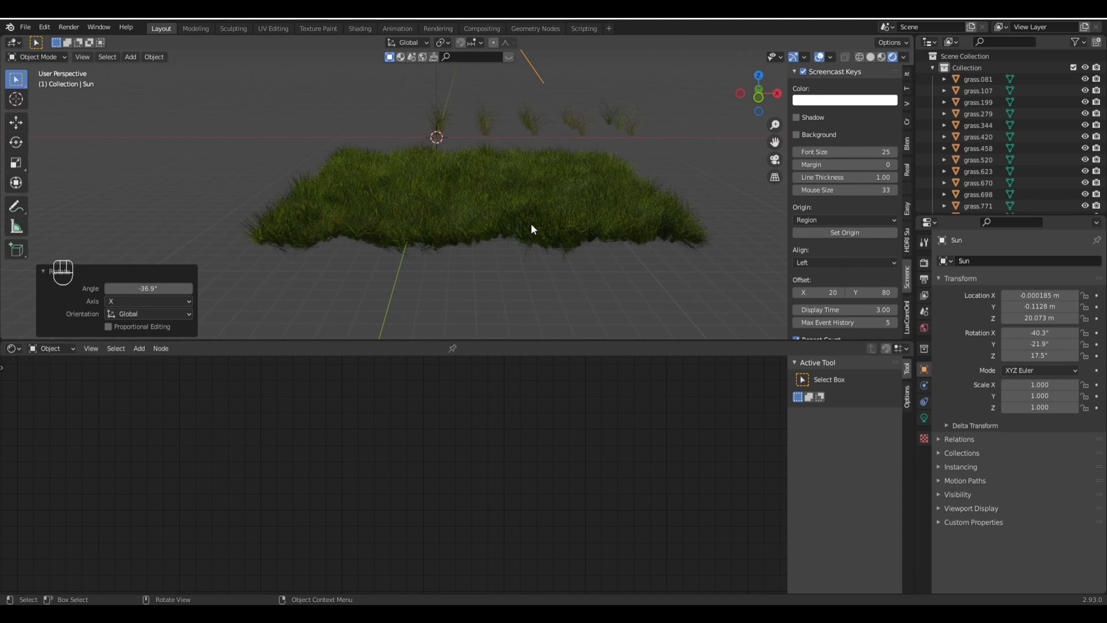
middle_click_drag(499, 226, 481, 224)
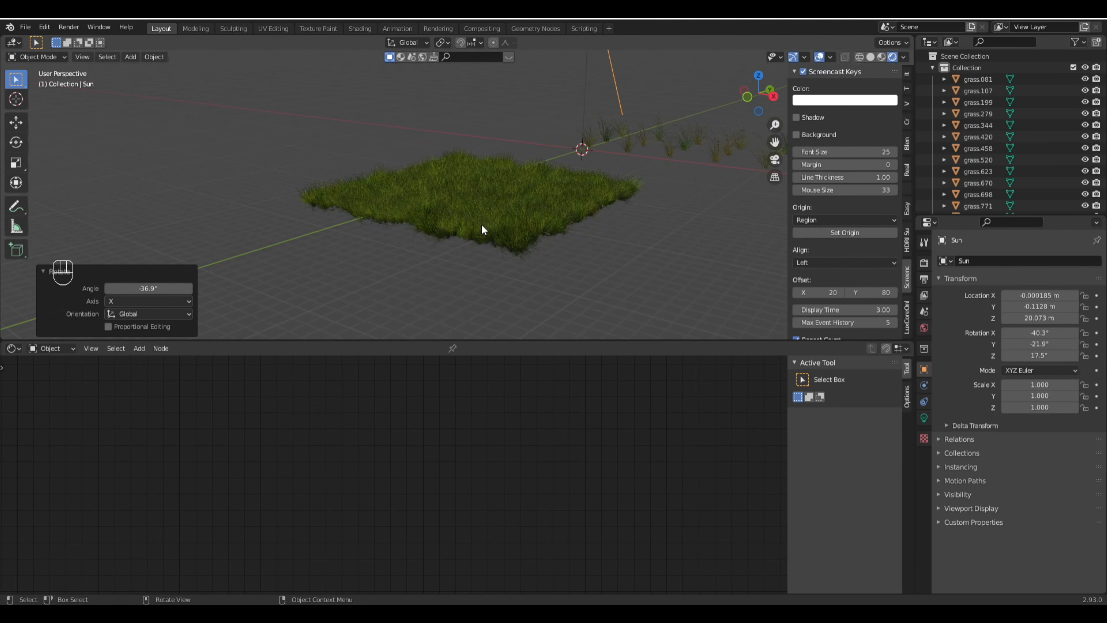
scroll(481, 224, "up", 3)
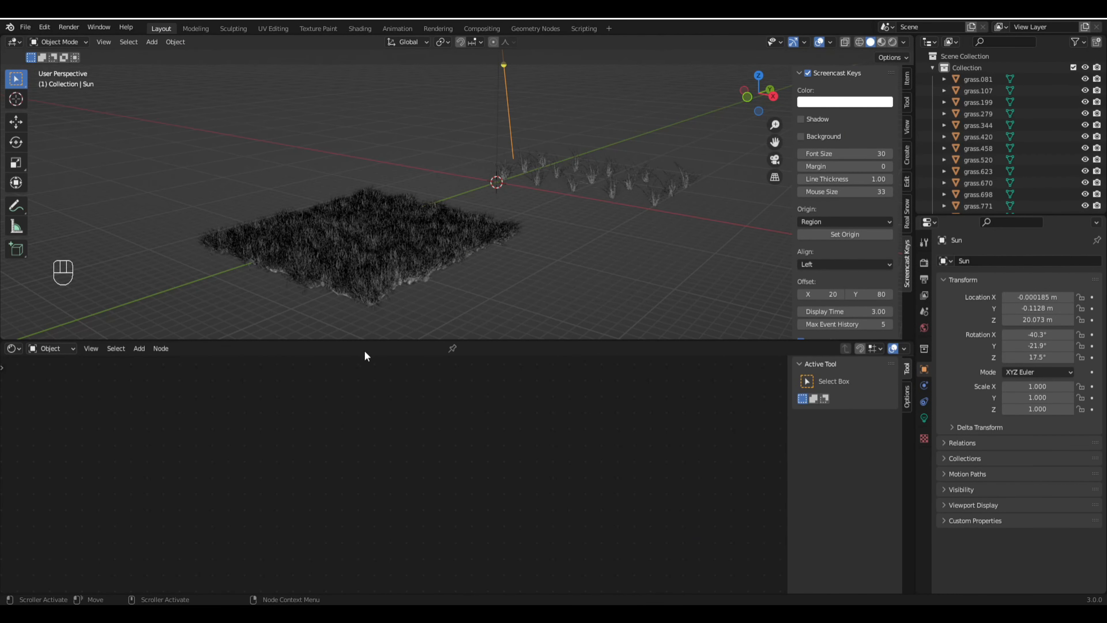
Step: Delete the sun light from the scene
middle_click_drag(371, 217, 321, 175, "shift")
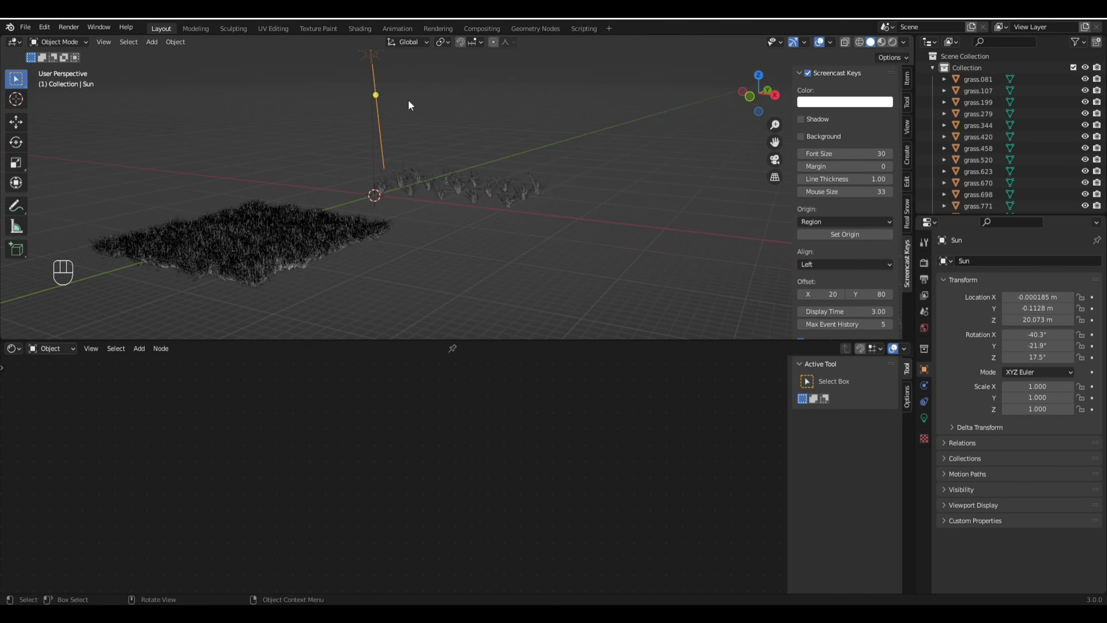
scroll(374, 109, "down", 1)
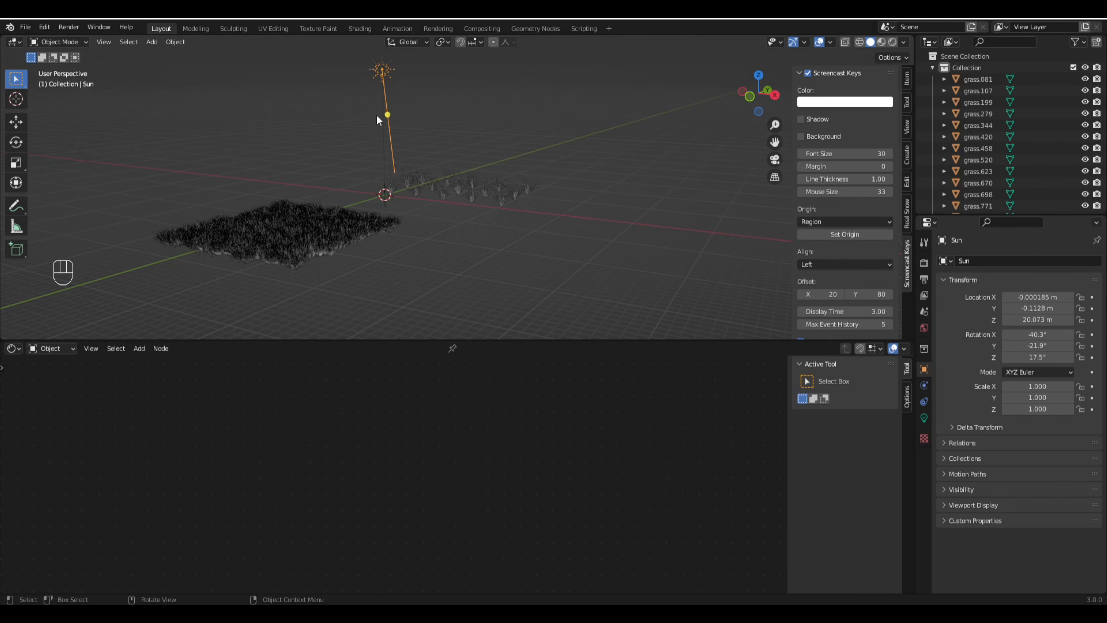
key("x")
left_click(399, 92)
Step: Add a camera to the scene and align it to the front view of the grass field
scroll(340, 196, "up", 2)
middle_click_drag(348, 232, 409, 207, "shift")
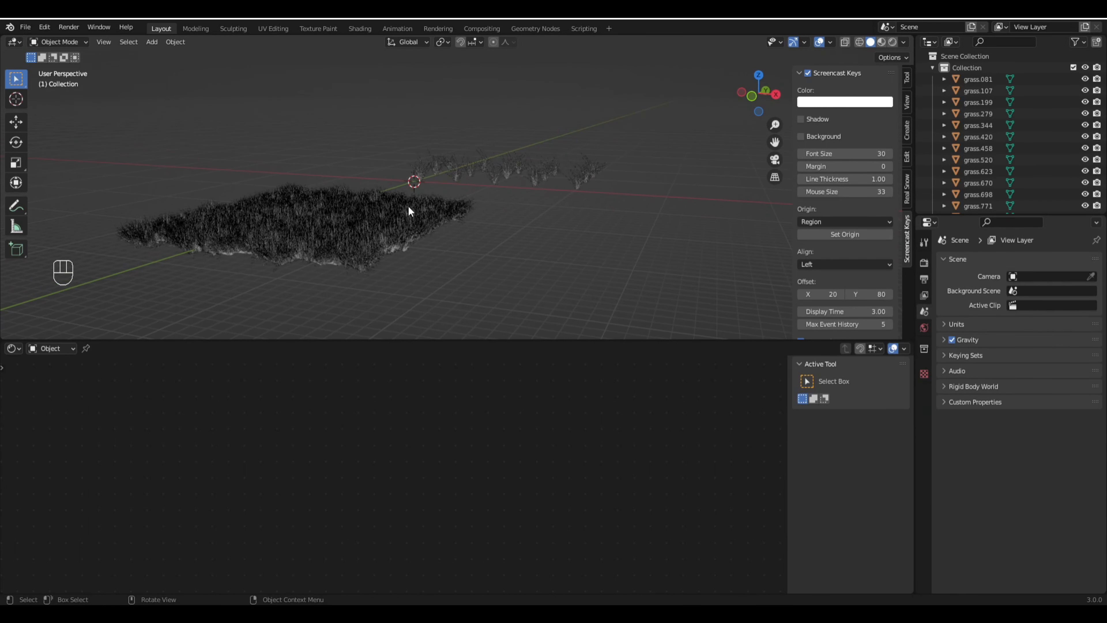
key("KP_1")
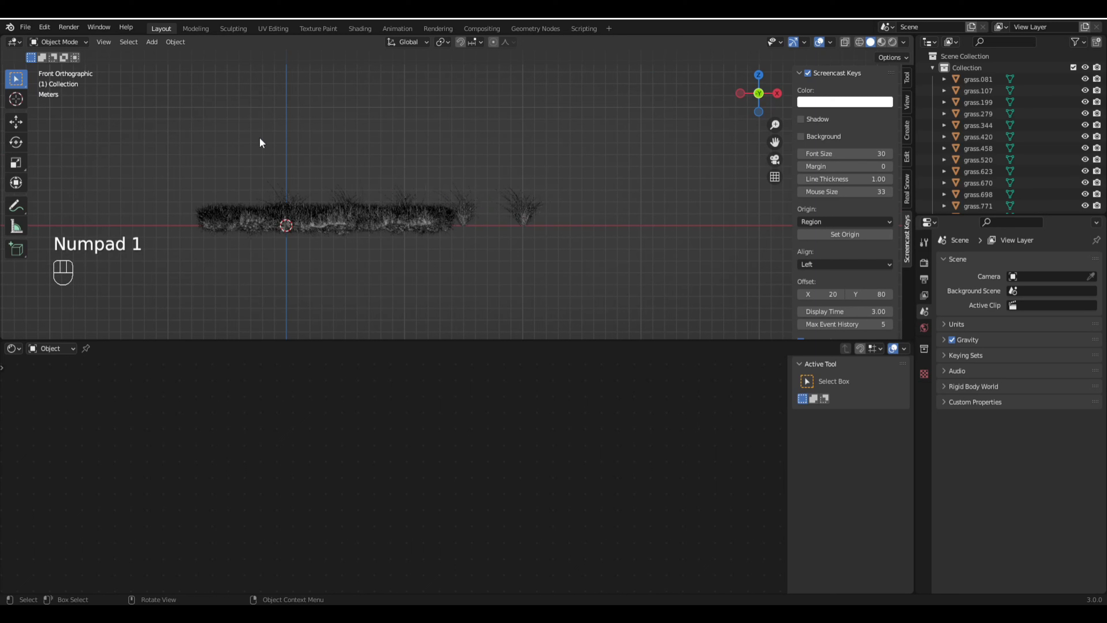
key("shift+a")
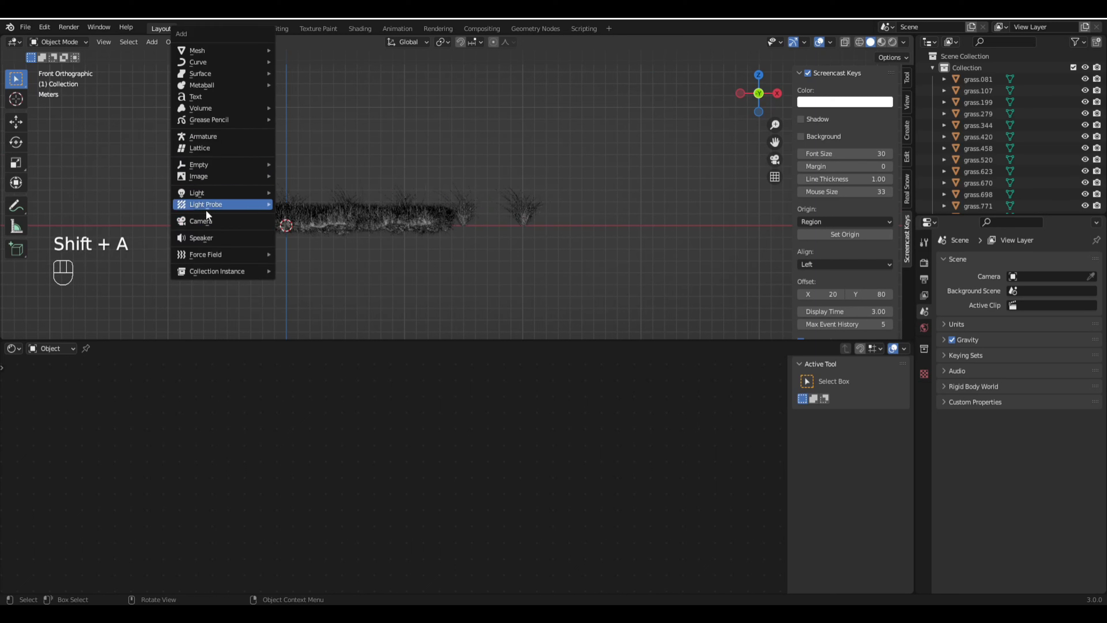
left_click(201, 221)
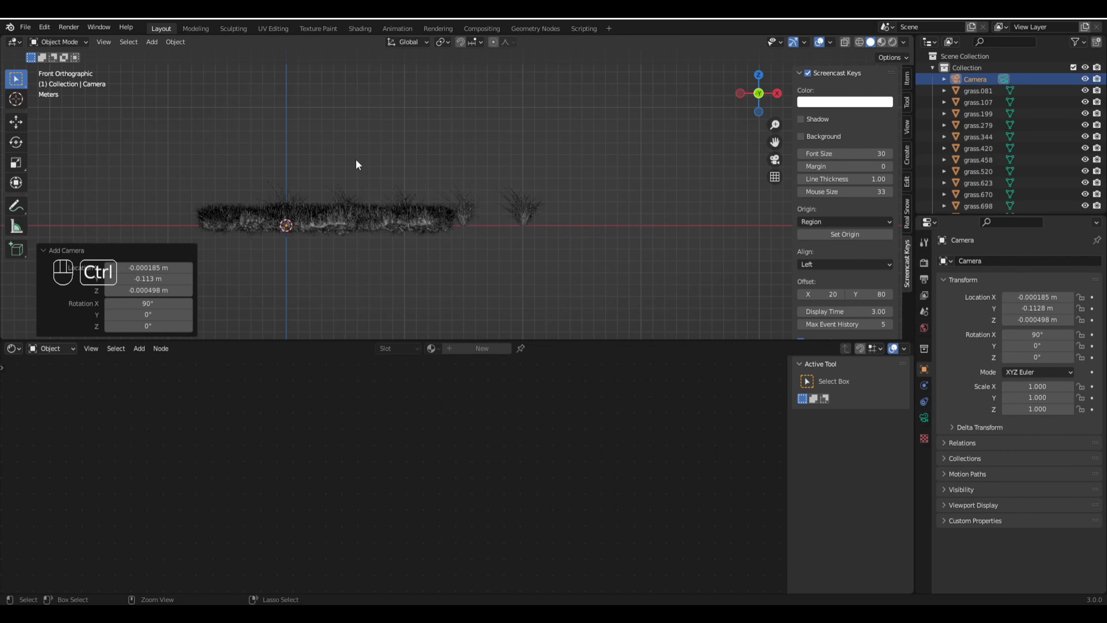
left_click(44, 248)
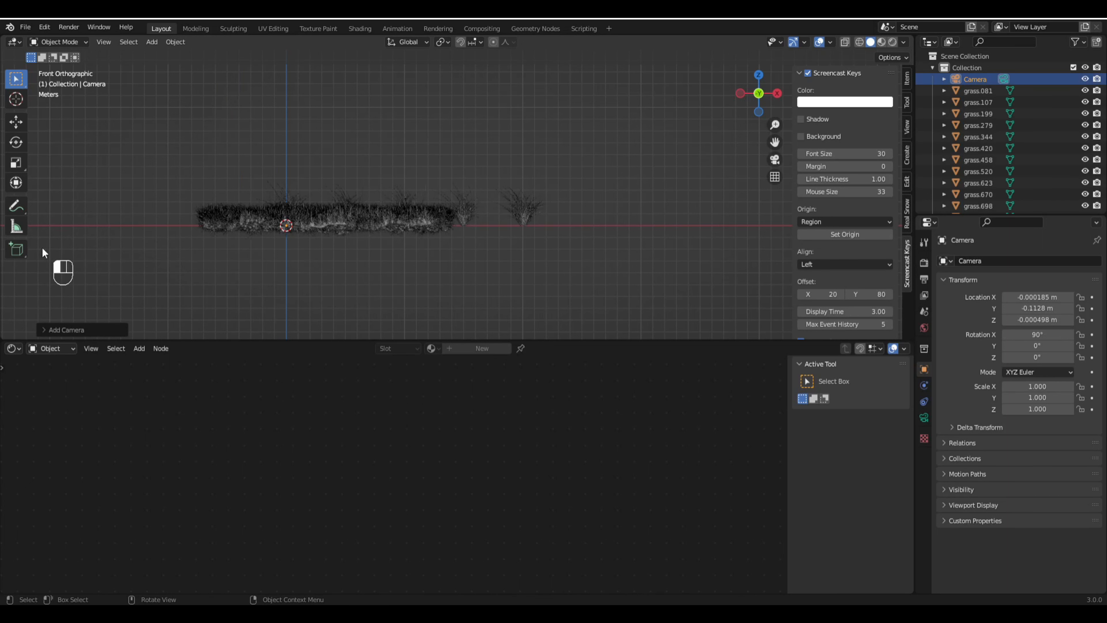
key("ctrl+alt+KP_0")
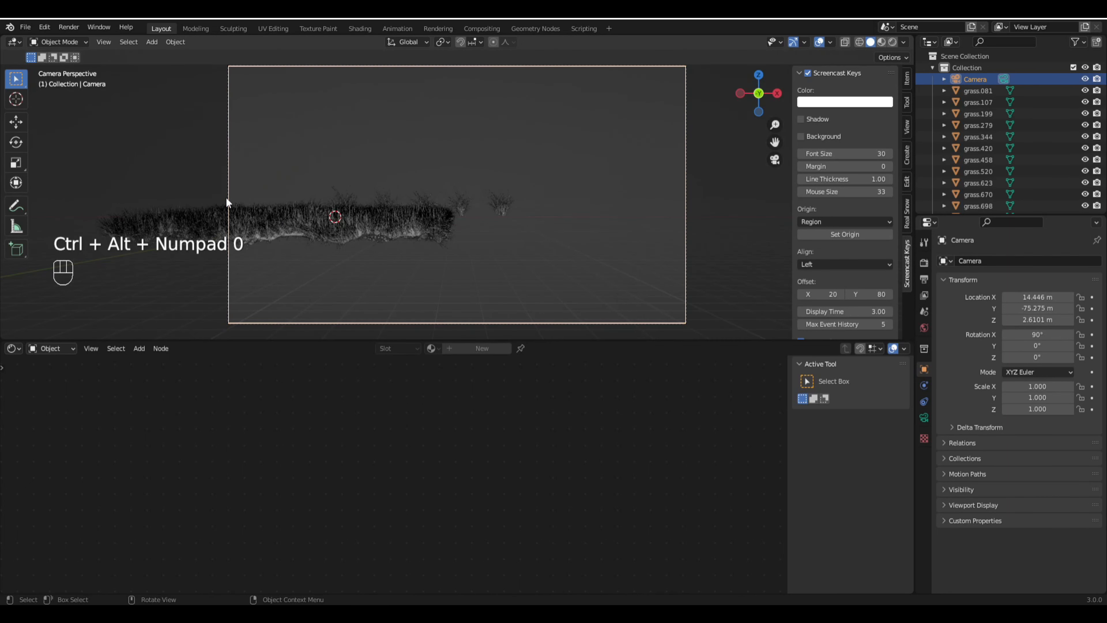
Step: Move the camera along X to about 3.77 m and along Y to about -46.19 m to frame the grass closely
key("g")
key("x")
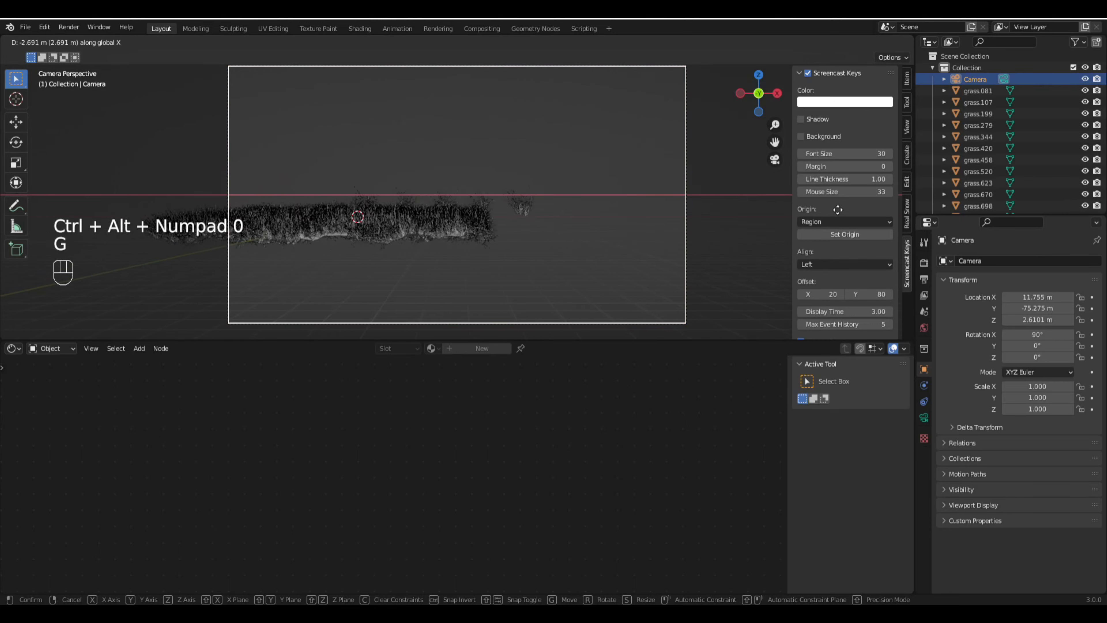
left_click(9, 177)
key("g")
key("y")
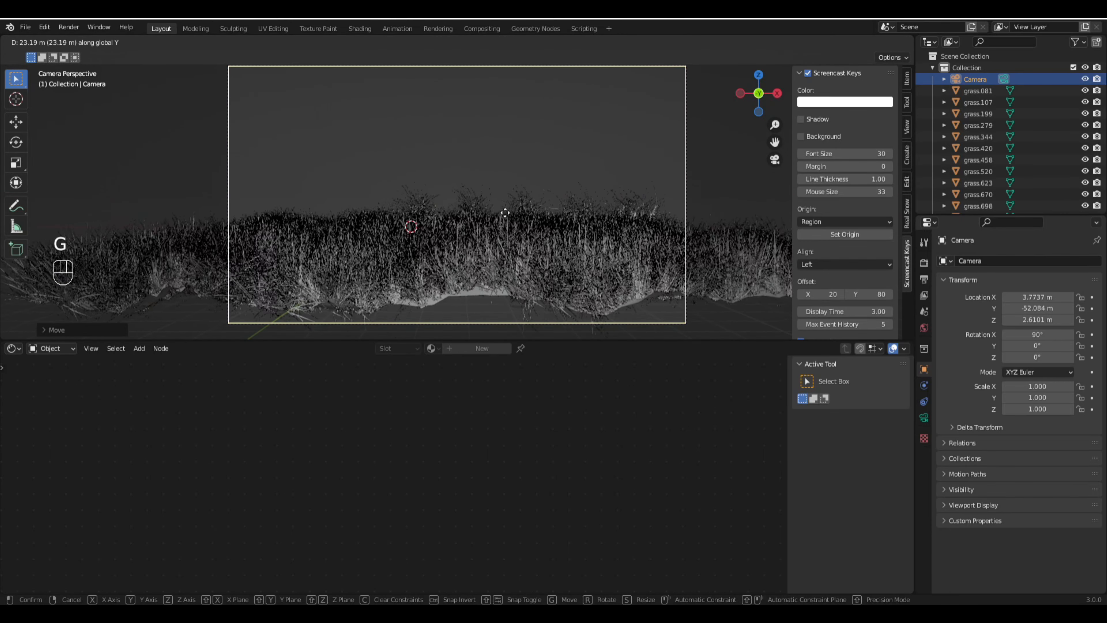
left_click(531, 241)
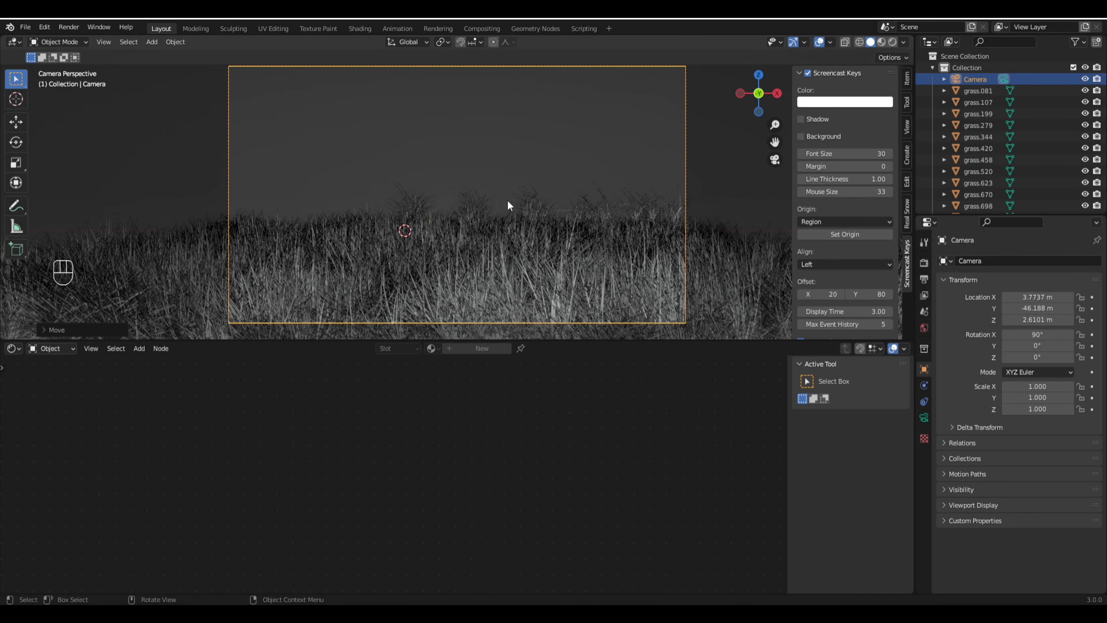
Step: Tilt the camera to about 82.2° around X and raise it to a height of about 4.77 m
key("r")
key("x")
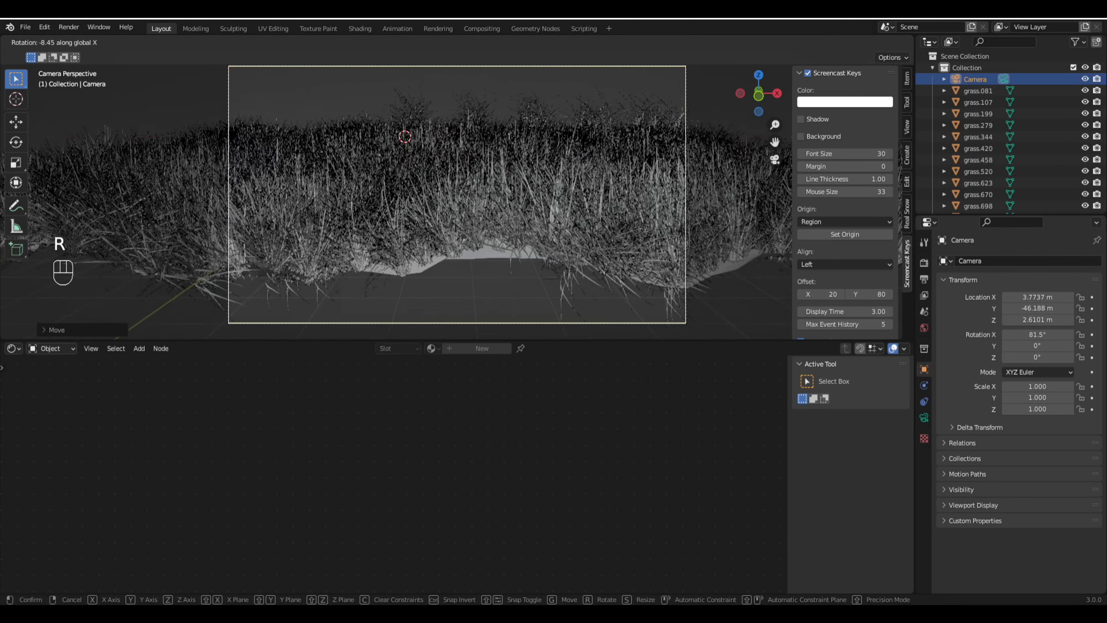
left_click(511, 194)
key("g")
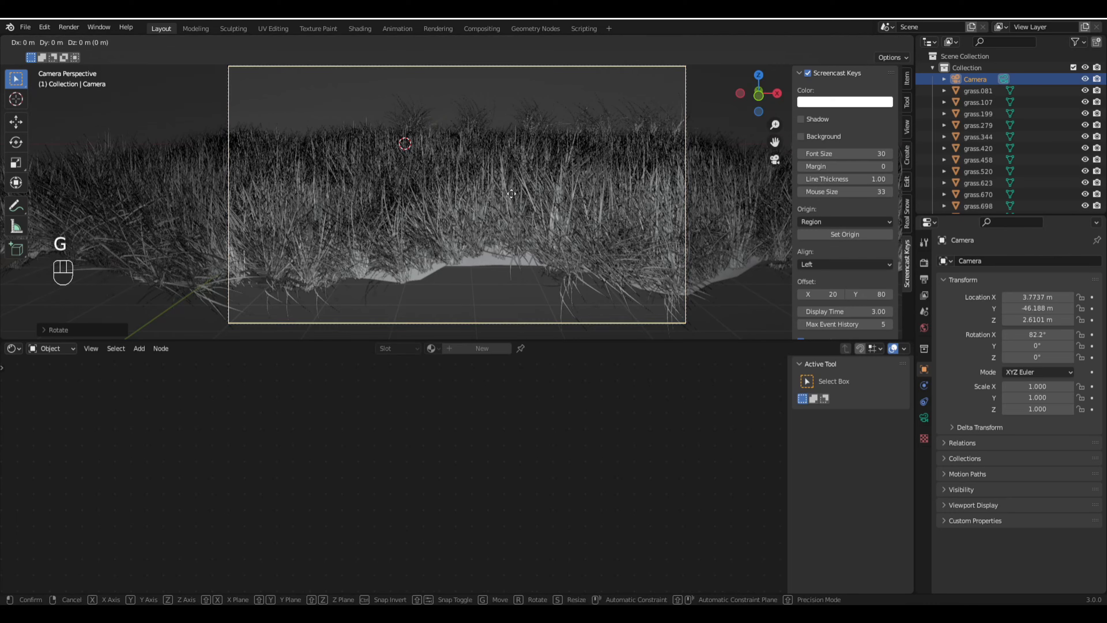
left_click(540, 247)
middle_click_drag(540, 246, 488, 226, "shift")
Step: Select all the loose source grass clumps behind the field and move them along X out of the camera frame
key("shift+b")
left_click_drag(332, 93, 630, 141)
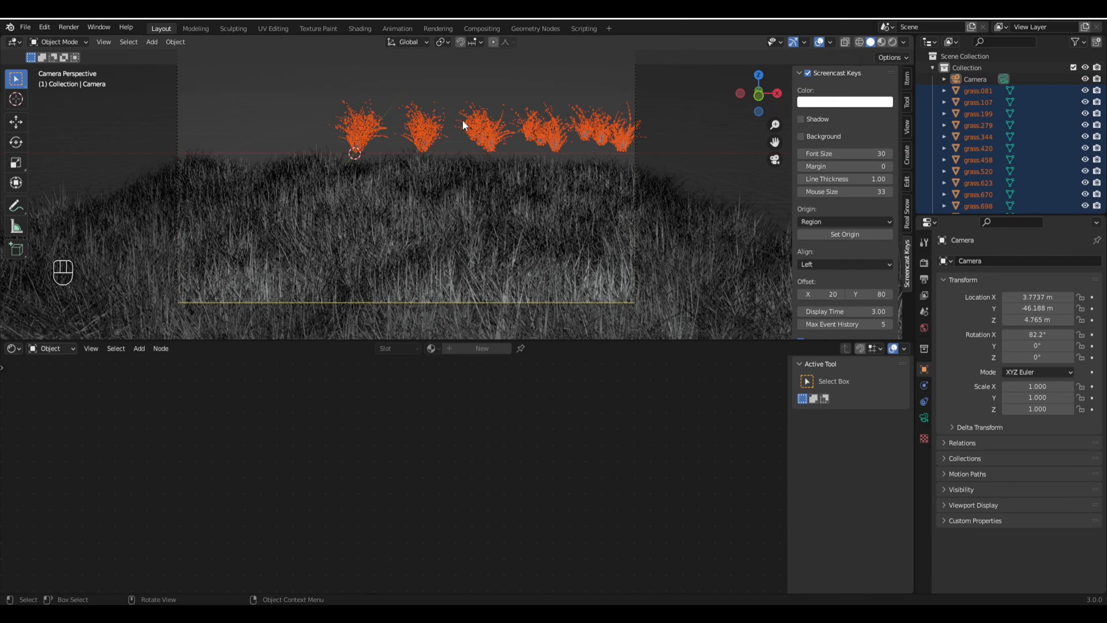
key("g")
key("x")
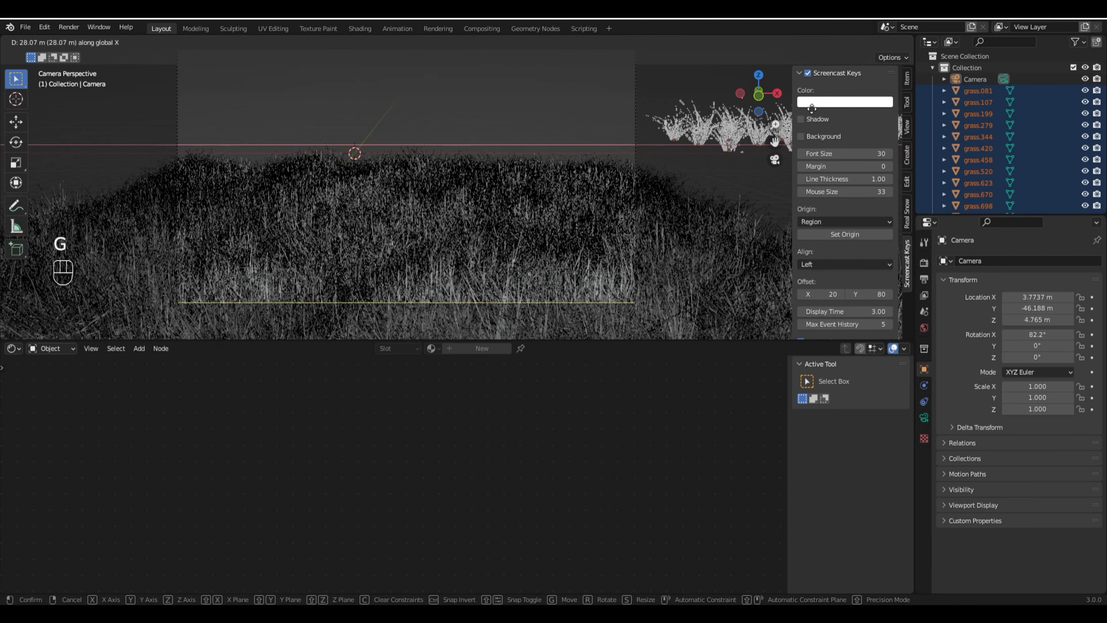
left_click(823, 109)
scroll(710, 147, "down", 4)
middle_click_drag(424, 183, 359, 183, "shift")
scroll(390, 179, "up", 2)
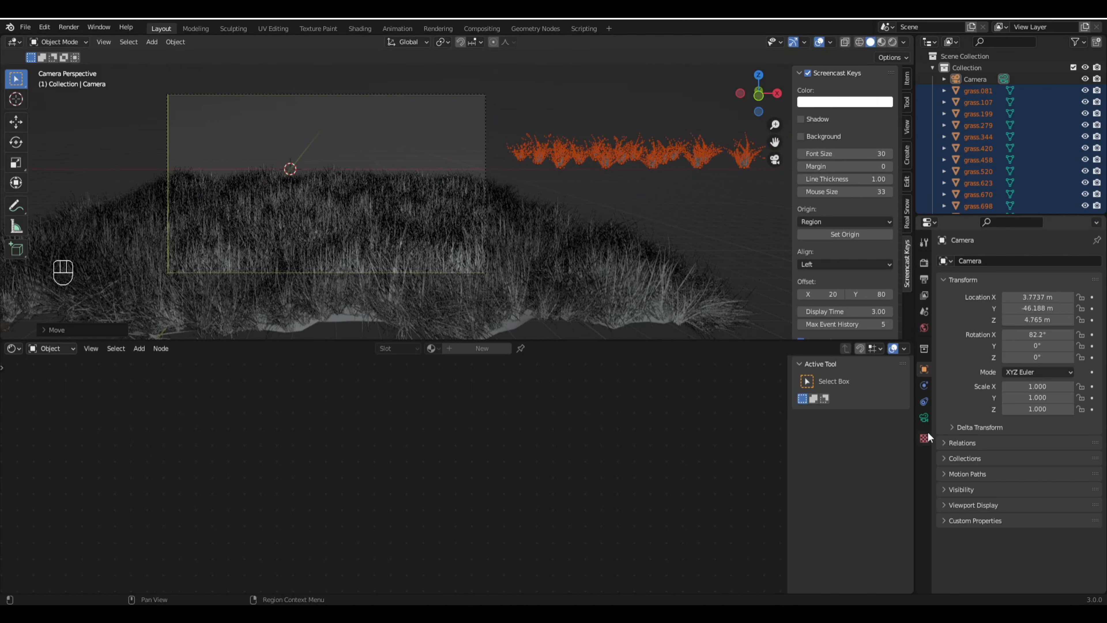
Step: Show the World properties and switch the shader editor from Object to World shading
left_click(925, 328)
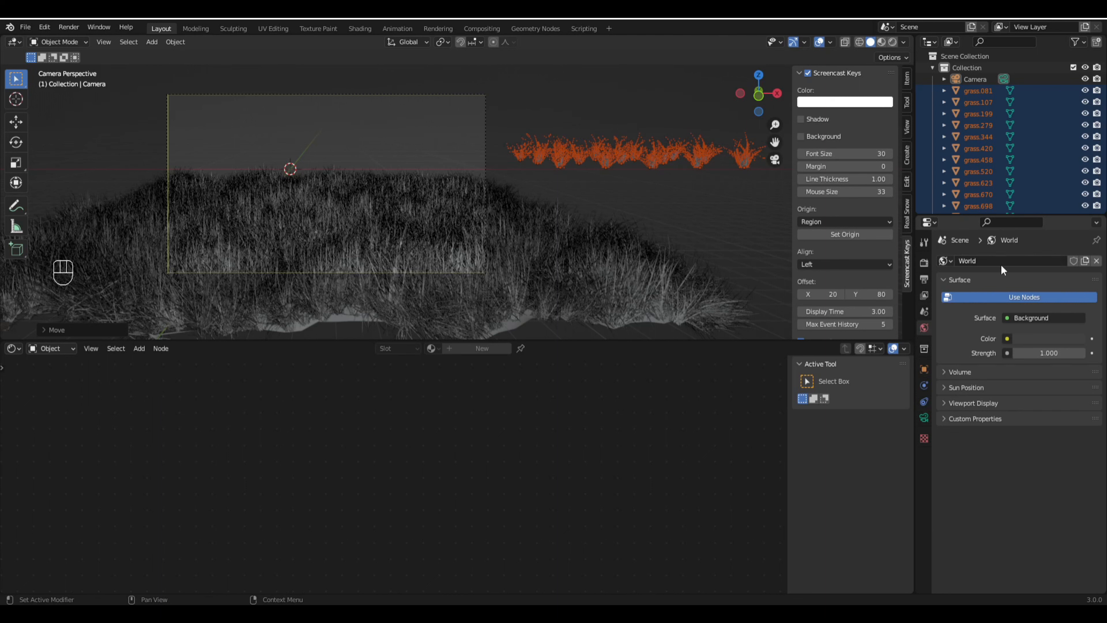
left_click(52, 348)
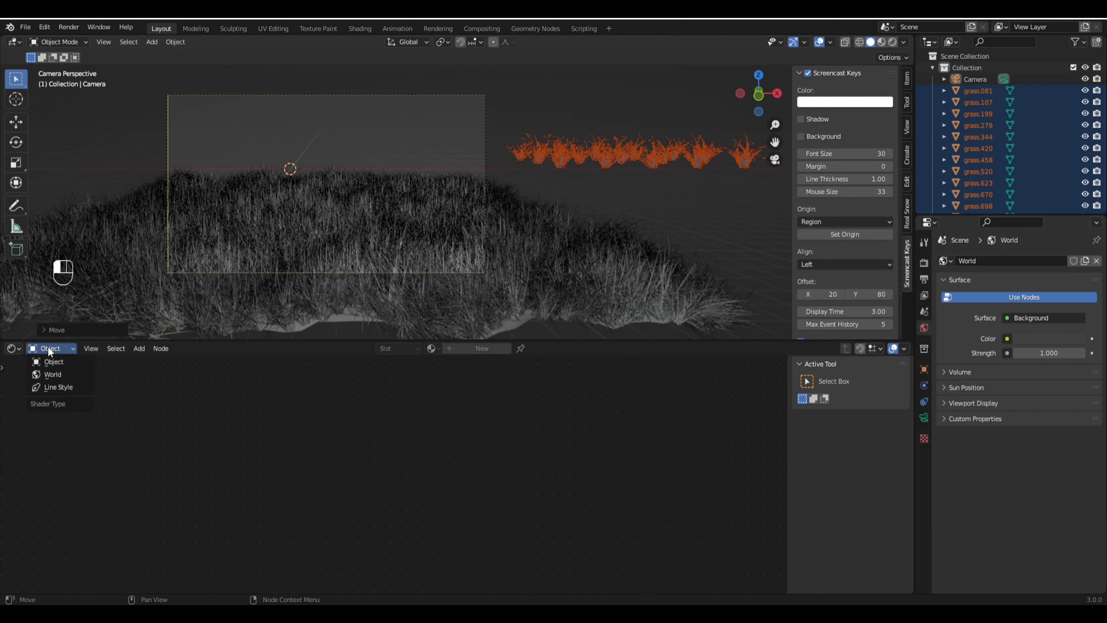
left_click(13, 349)
left_click(13, 348)
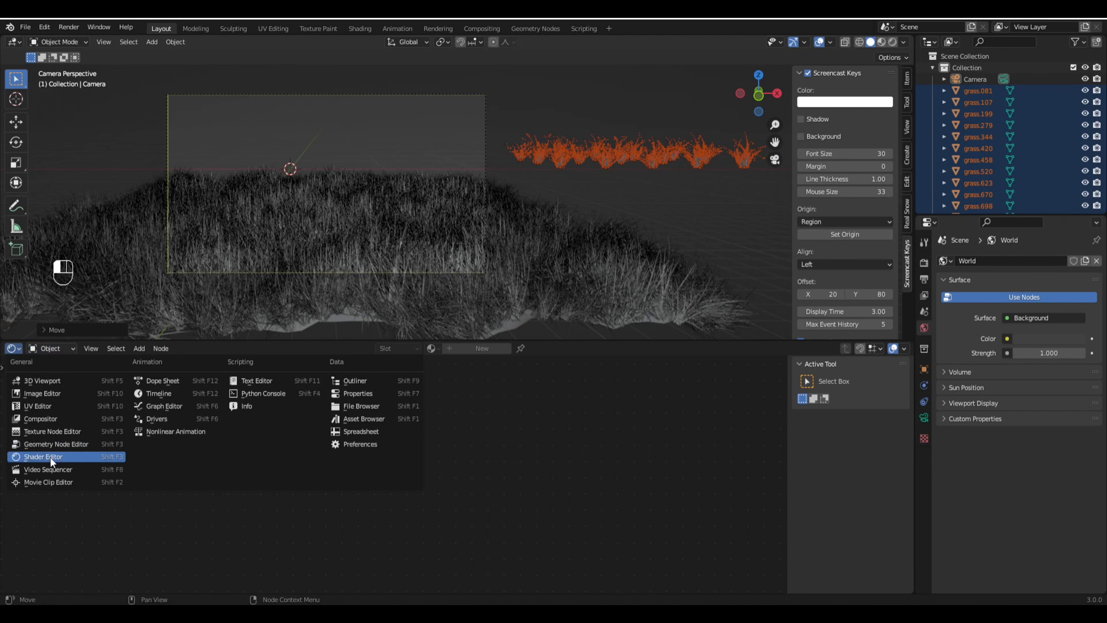
left_click(50, 457)
left_click(39, 348)
left_click(55, 374)
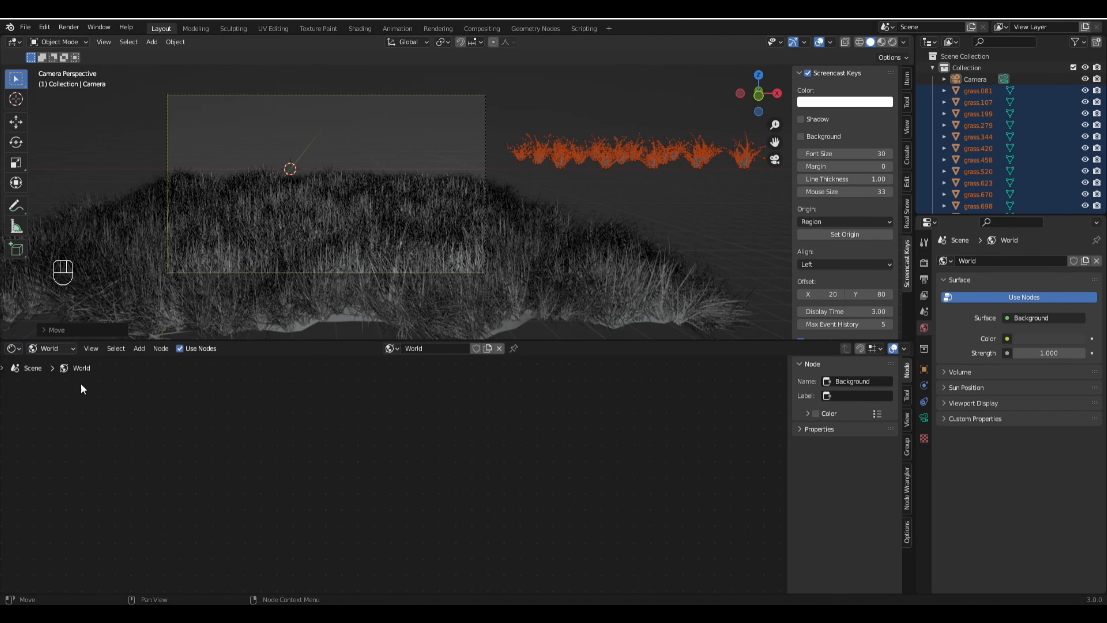
Step: Select the Background node in the world node tree
scroll(279, 395, "down", 4)
middle_click_drag(510, 465, 157, 461)
scroll(244, 478, "up", 4)
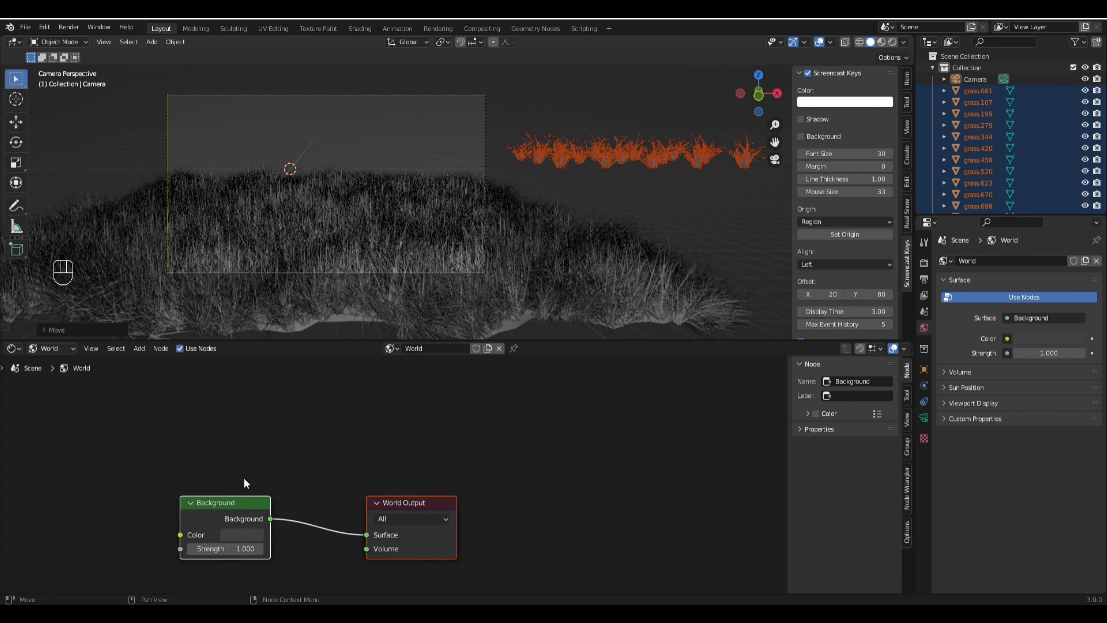
middle_click_drag(193, 495, 492, 429)
scroll(482, 448, "up", 2)
left_click(461, 442)
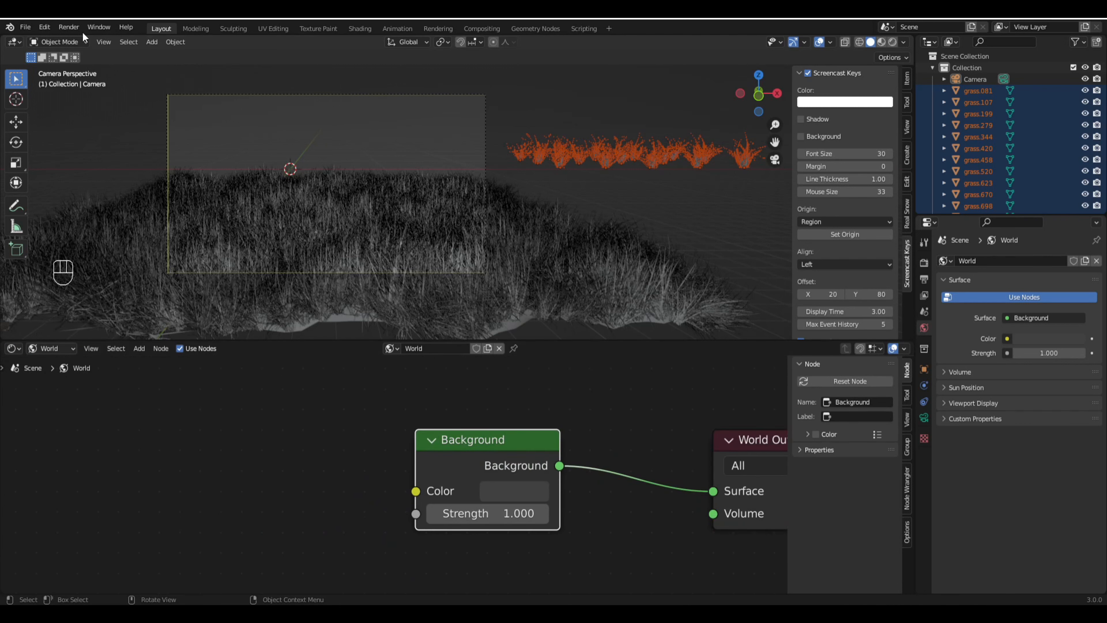
Step: Look up the Node Wrangler add-on in the preferences and check the options for saving preferences
left_click(43, 27)
left_click(80, 192)
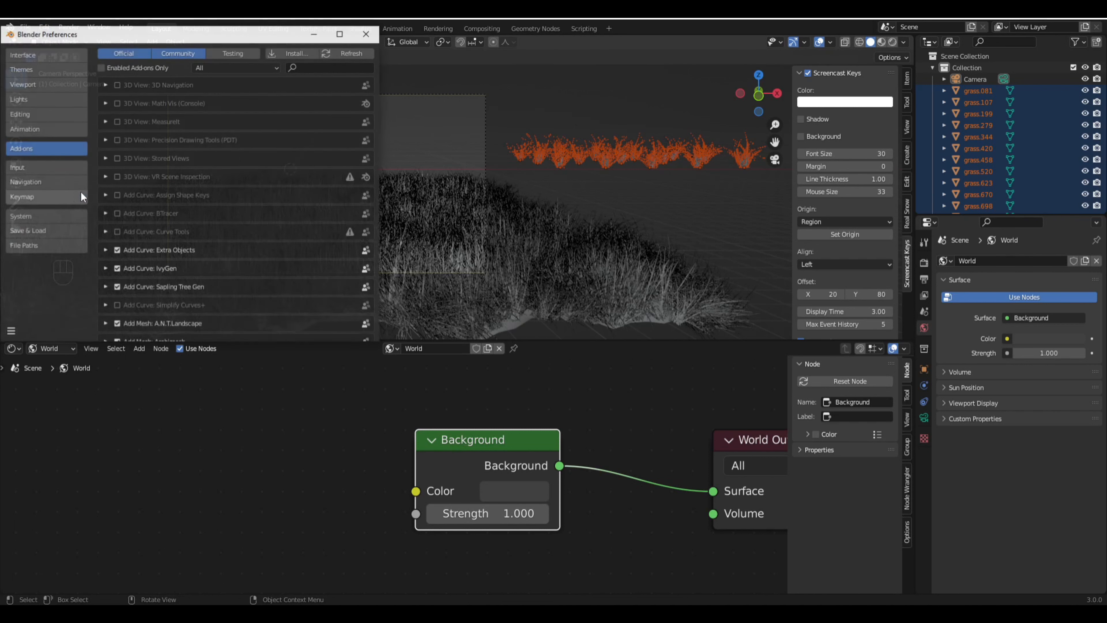
left_click(306, 67)
type("wr")
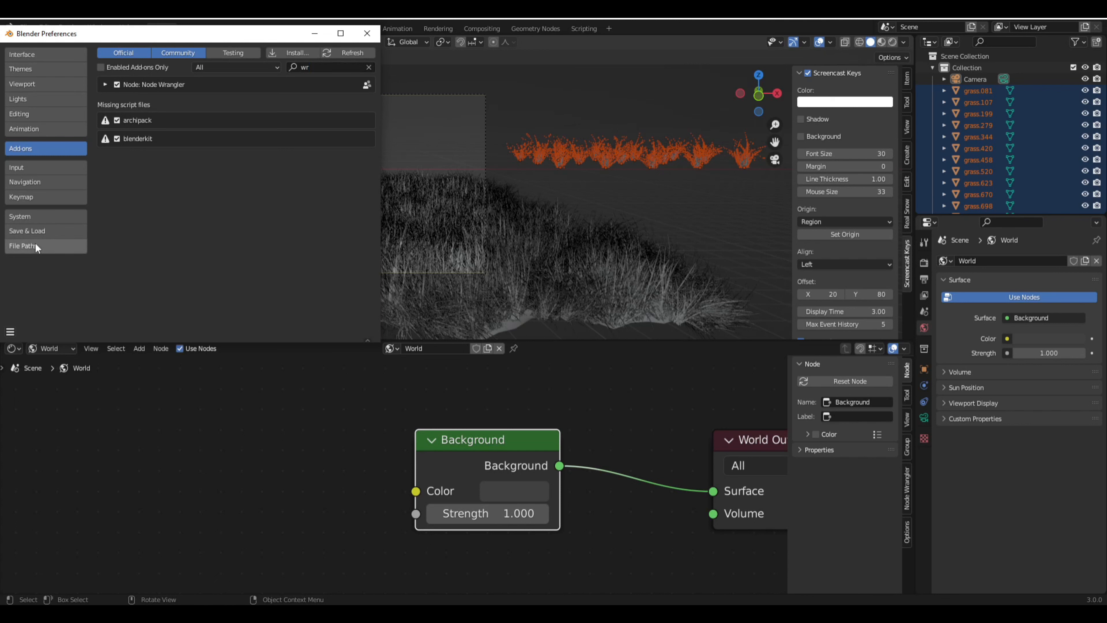
left_click(10, 332)
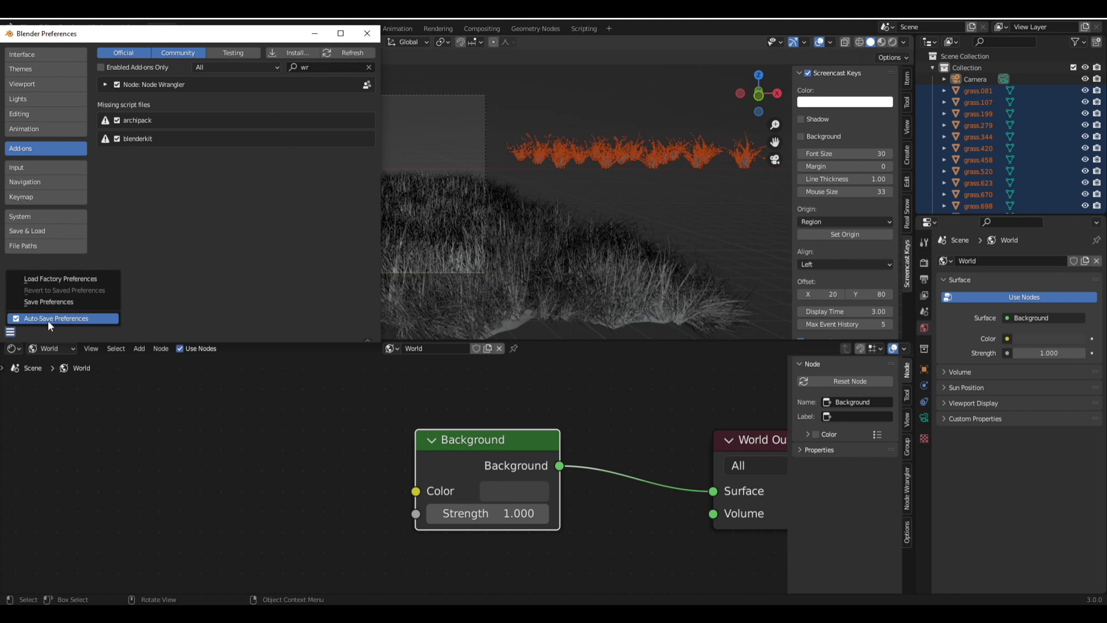
left_click(367, 33)
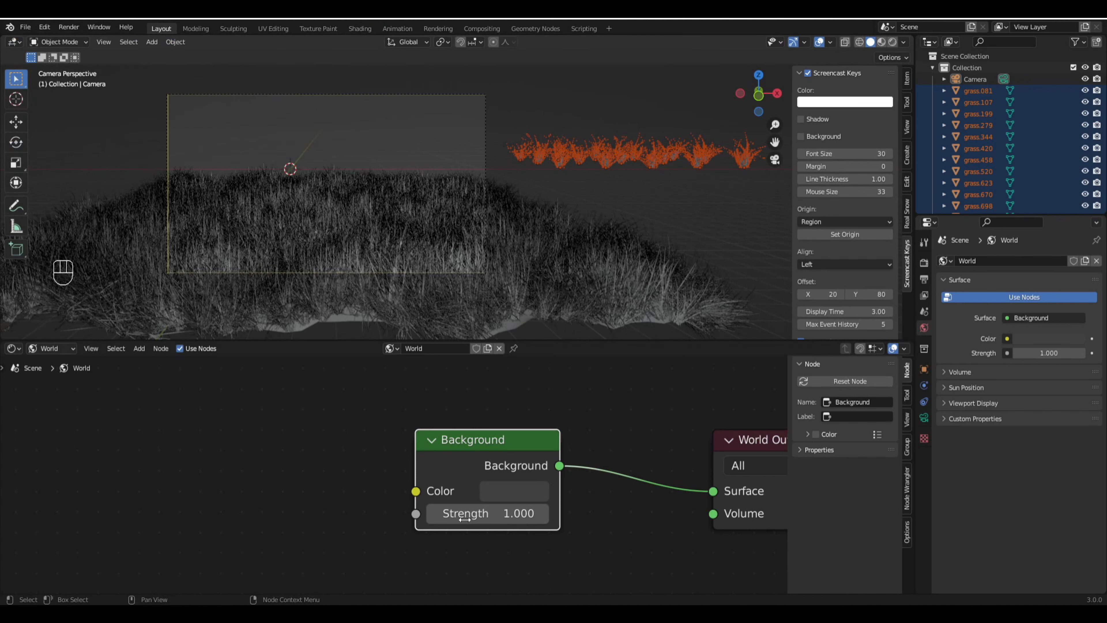
Step: Add an Environment Texture with mapping nodes to the Background node using Node Wrangler, and move the Background node clear of the texture
key("ctrl+t")
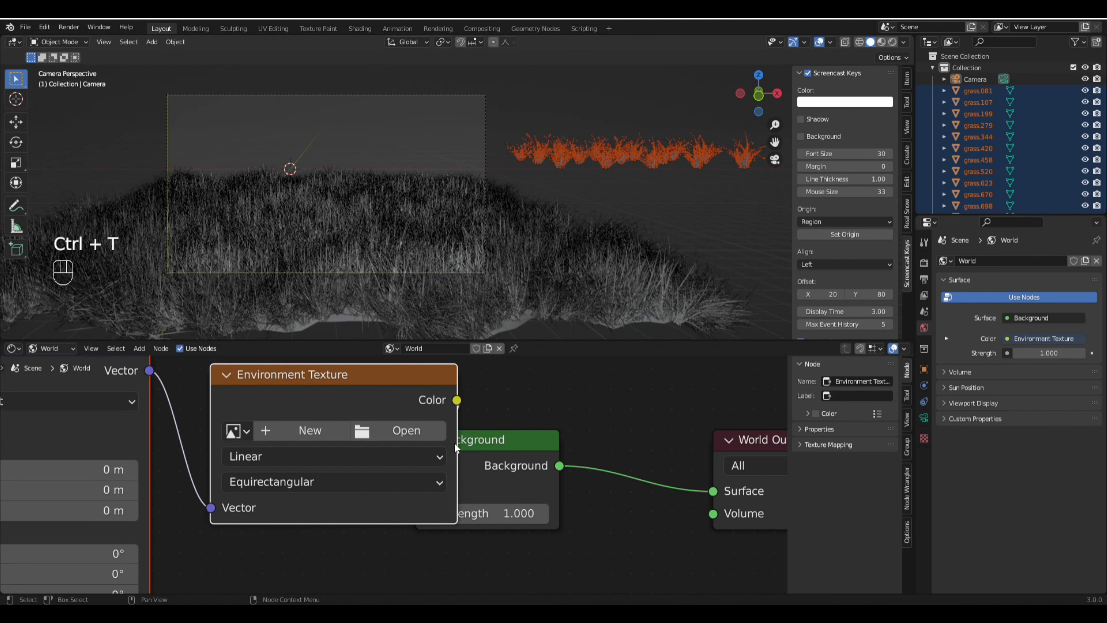
scroll(478, 461, "down", 2)
left_click_drag(477, 456, 669, 437)
Step: Load evening_meadow_4k.exr from the hdrs folder inside house textures into the Environment Texture node
left_click(405, 443)
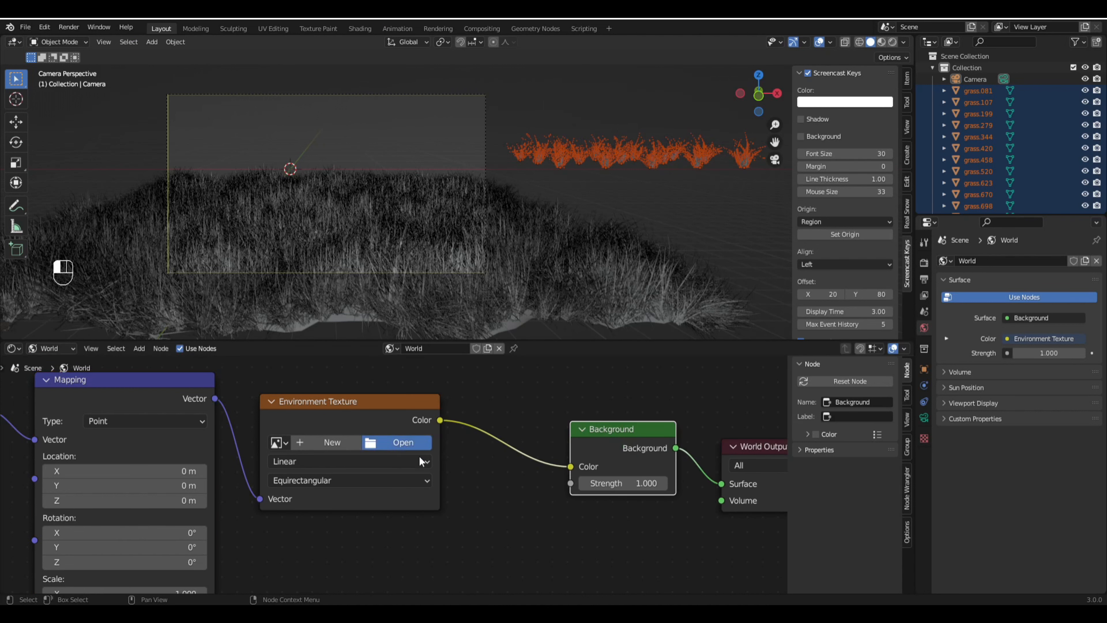
left_click(428, 159)
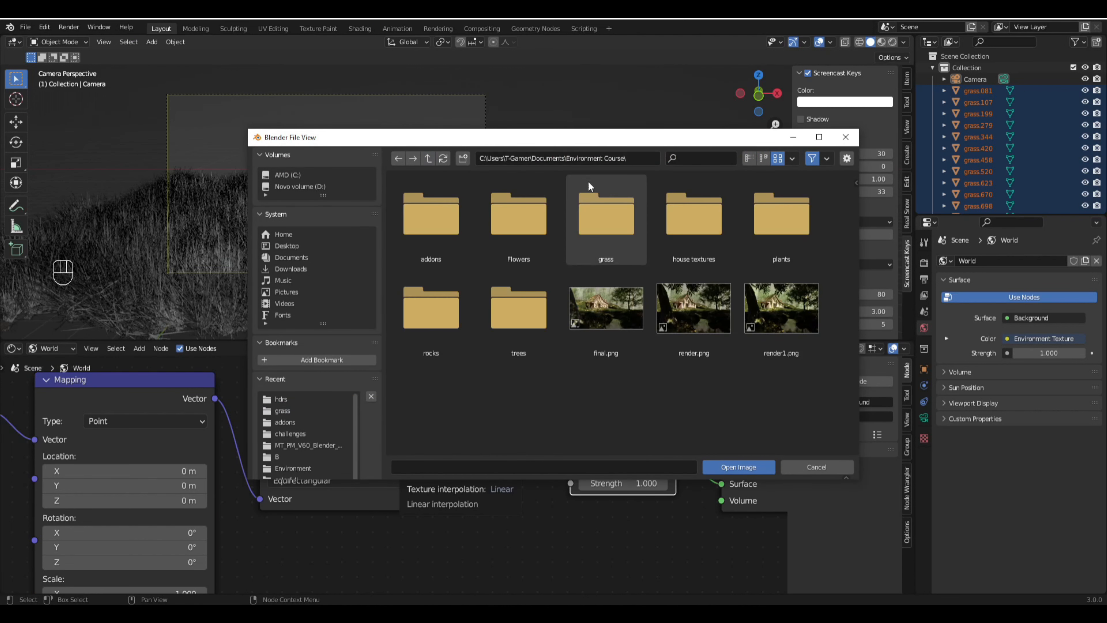
double_click(710, 215)
double_click(525, 199)
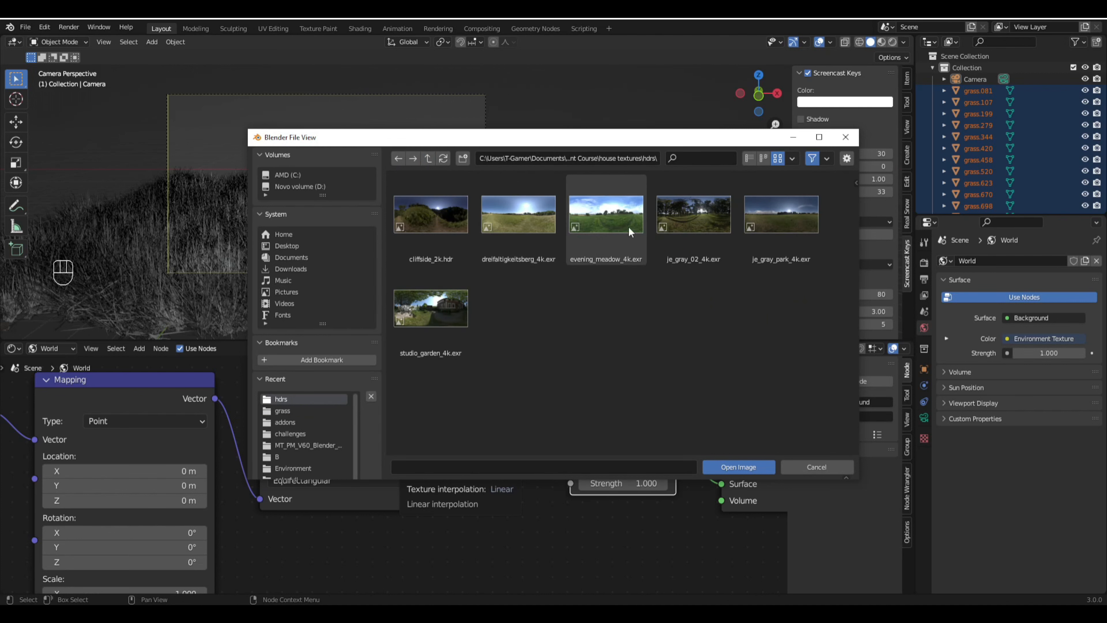
double_click(609, 229)
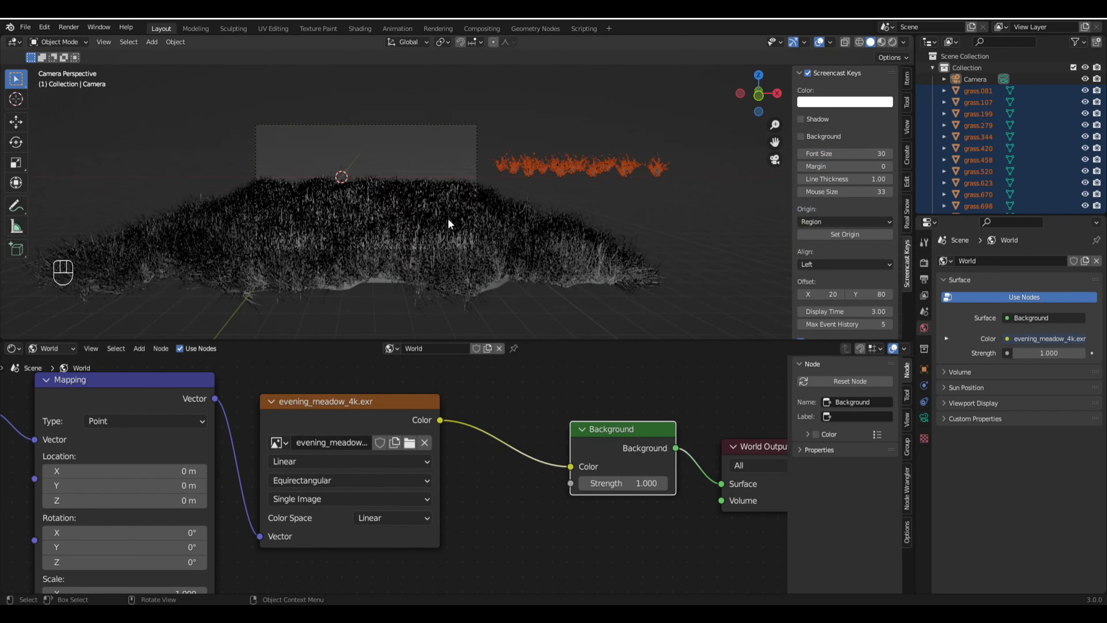
Step: Display the viewport in rendered shading and set the render engine to Cycles
left_click(894, 39)
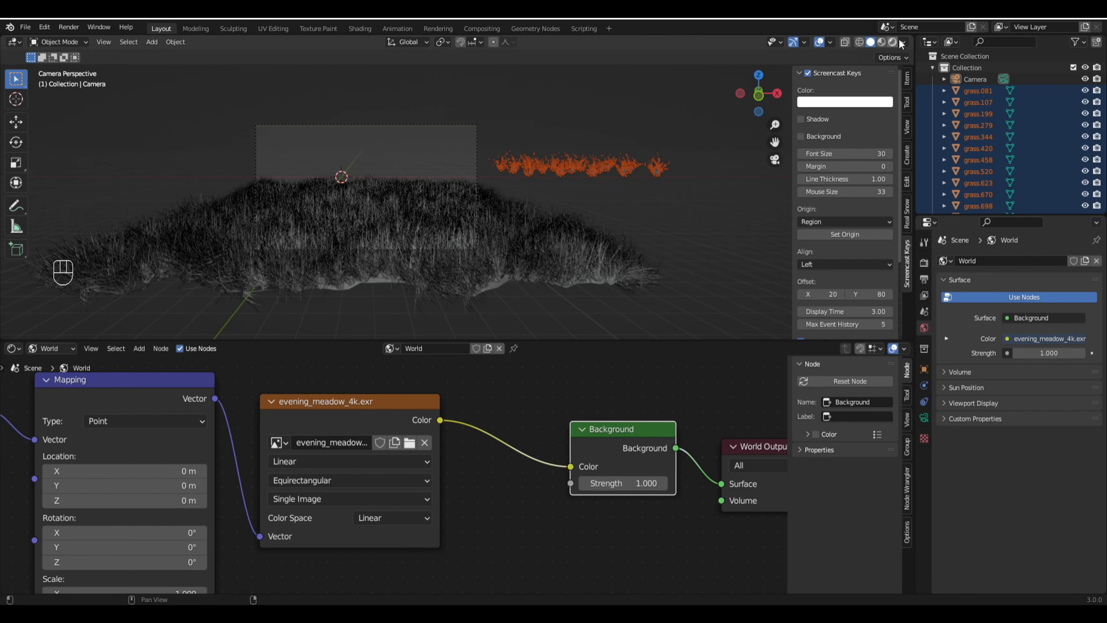
scroll(376, 235, "up", 3)
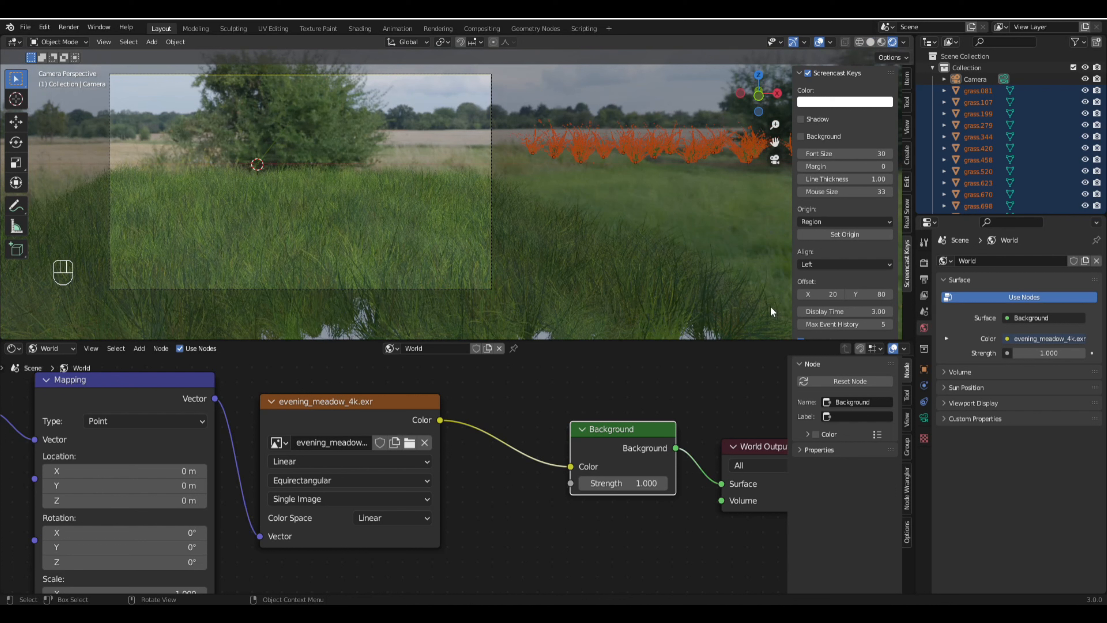
left_click(924, 263)
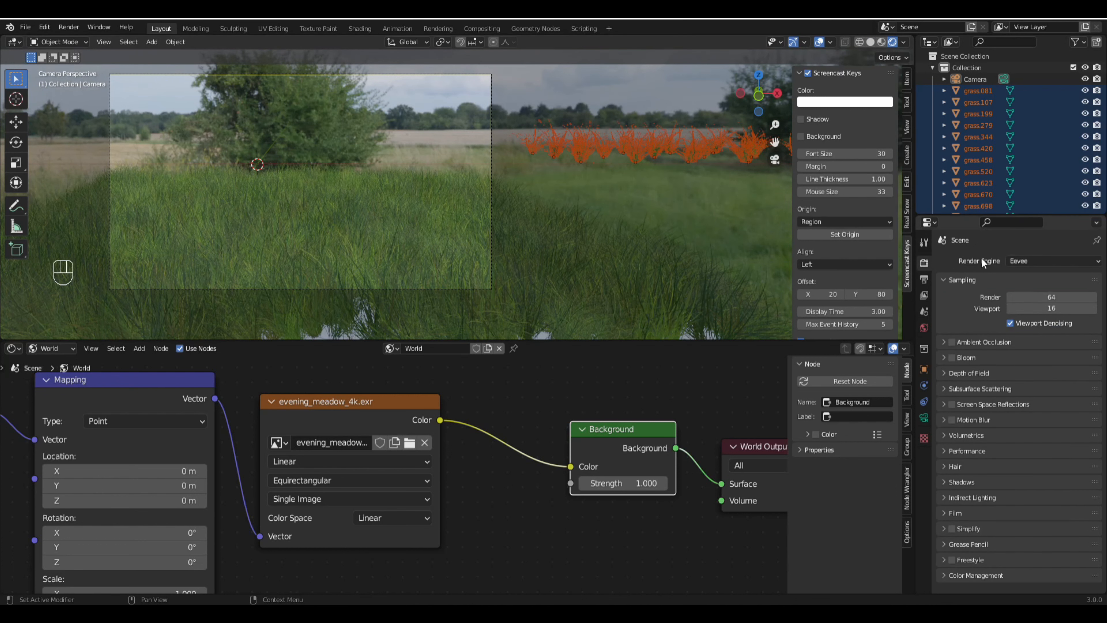
left_click(1023, 258)
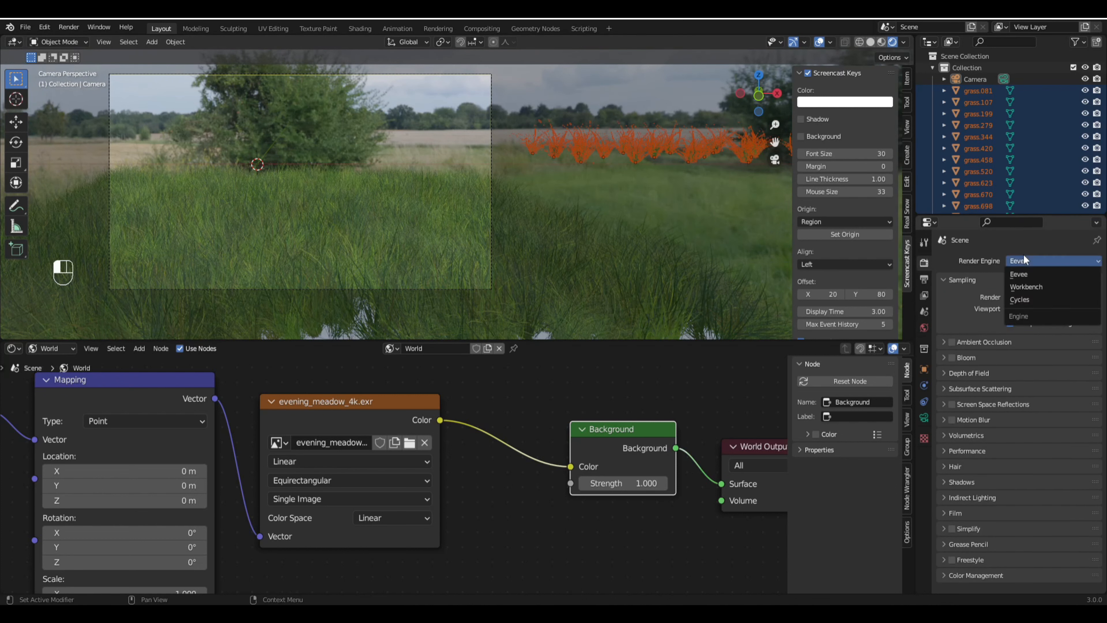
left_click(1031, 300)
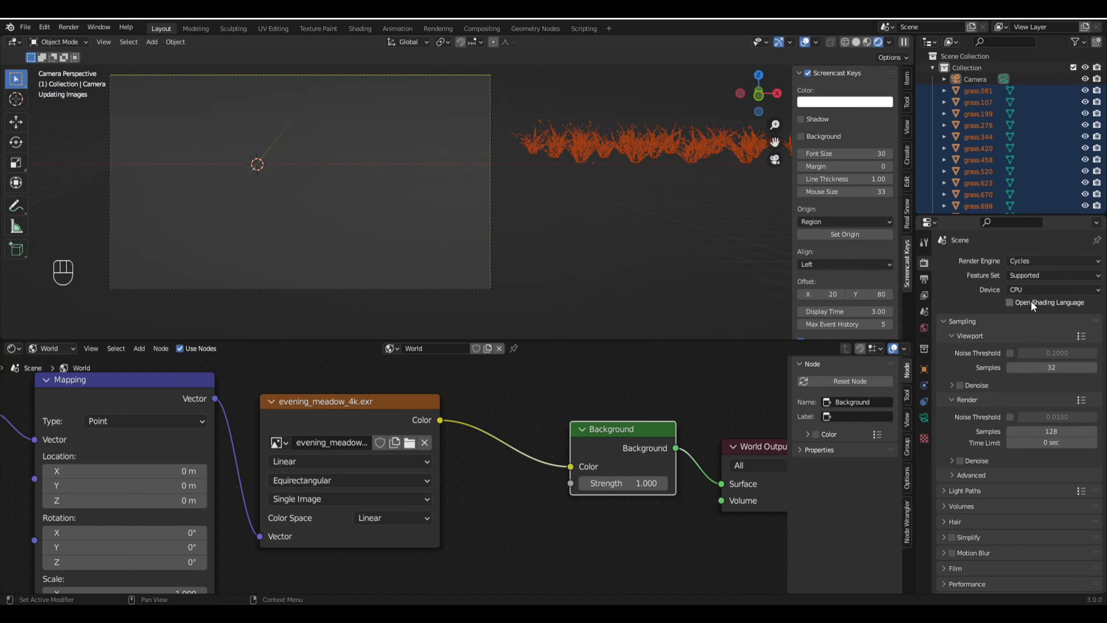
middle_click_drag(208, 239, 300, 212, "shift")
scroll(302, 212, "up", 1)
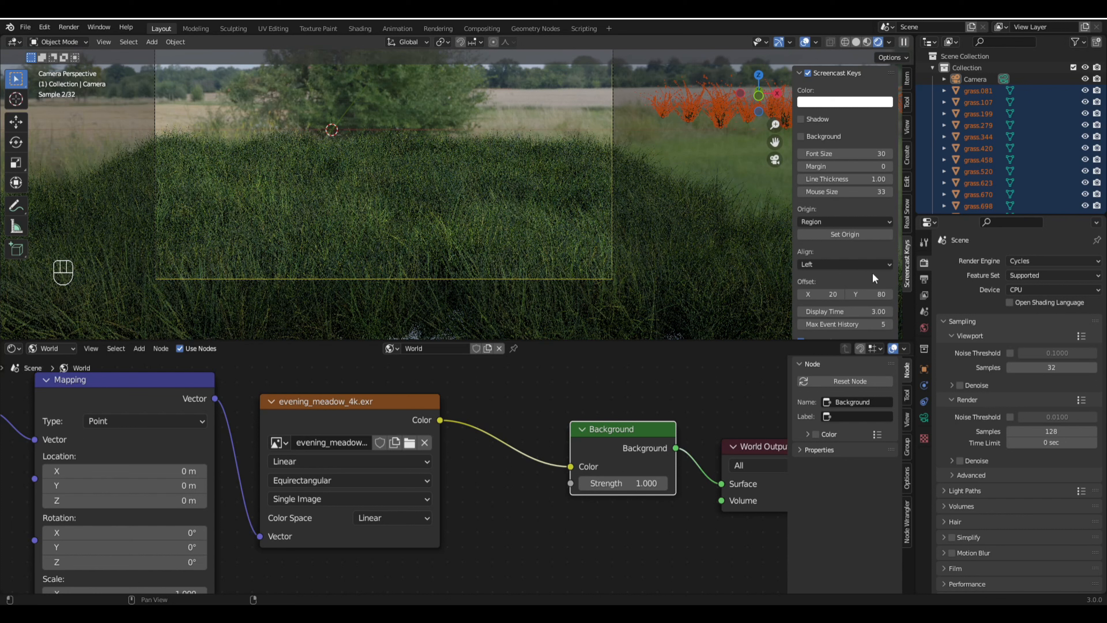
Step: Set the Look in the scene's Color Management settings to High Contrast
scroll(1011, 399, "down", 3)
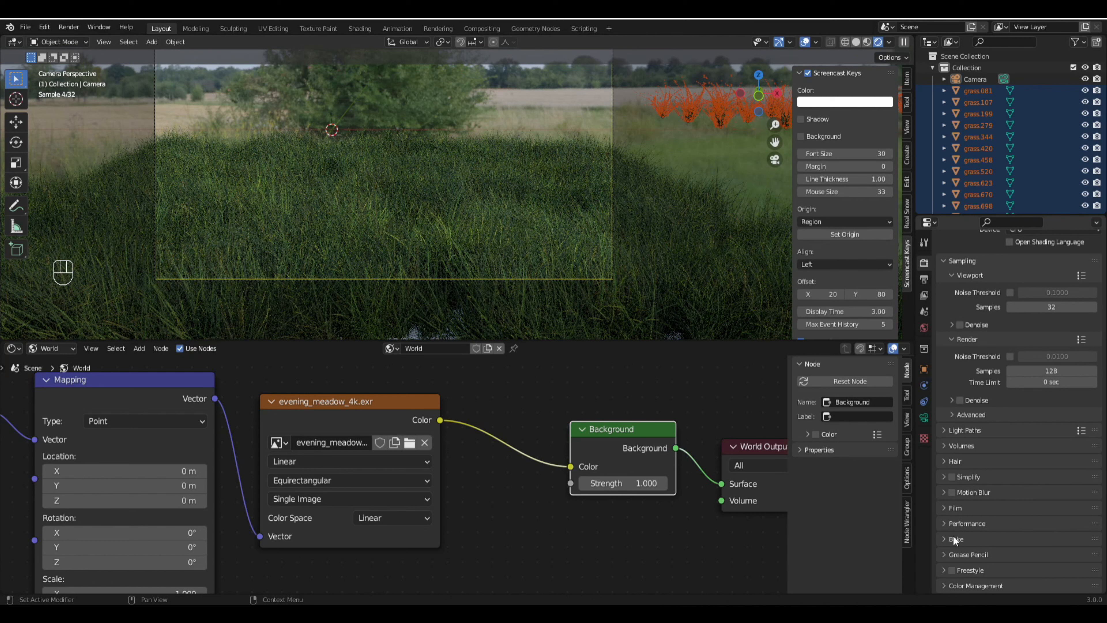
left_click(971, 585)
scroll(993, 477, "down", 5)
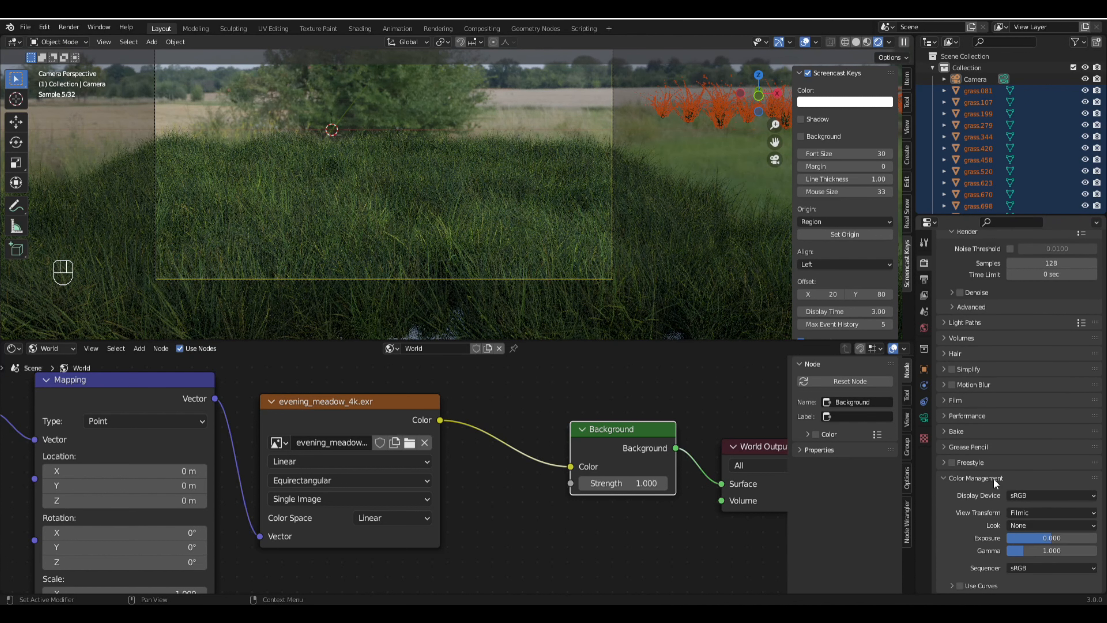
left_click(1033, 523)
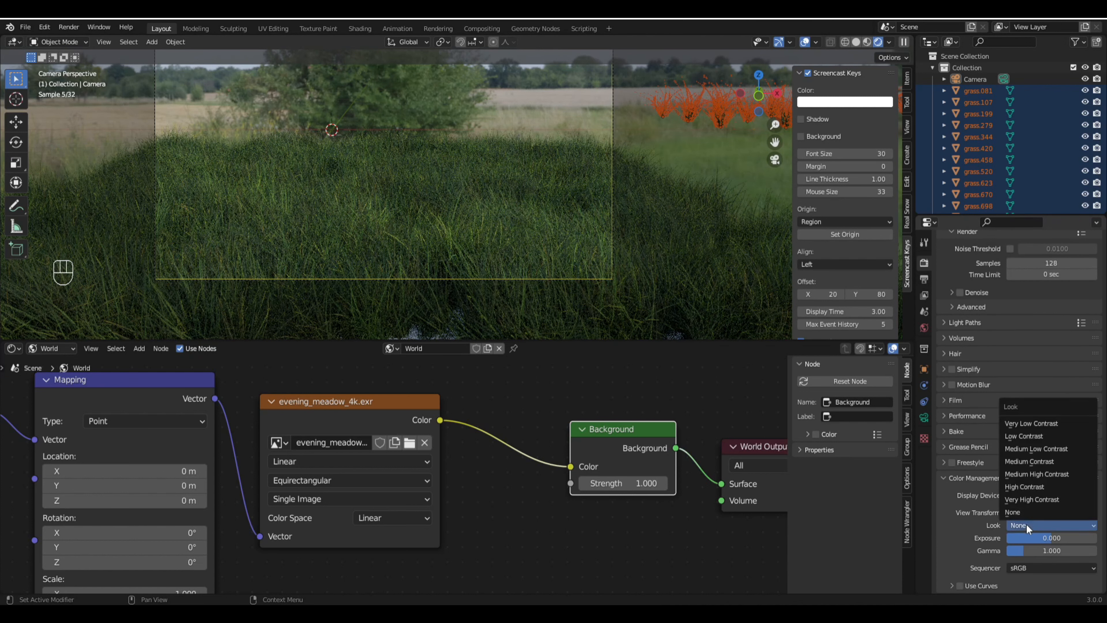
left_click(1025, 484)
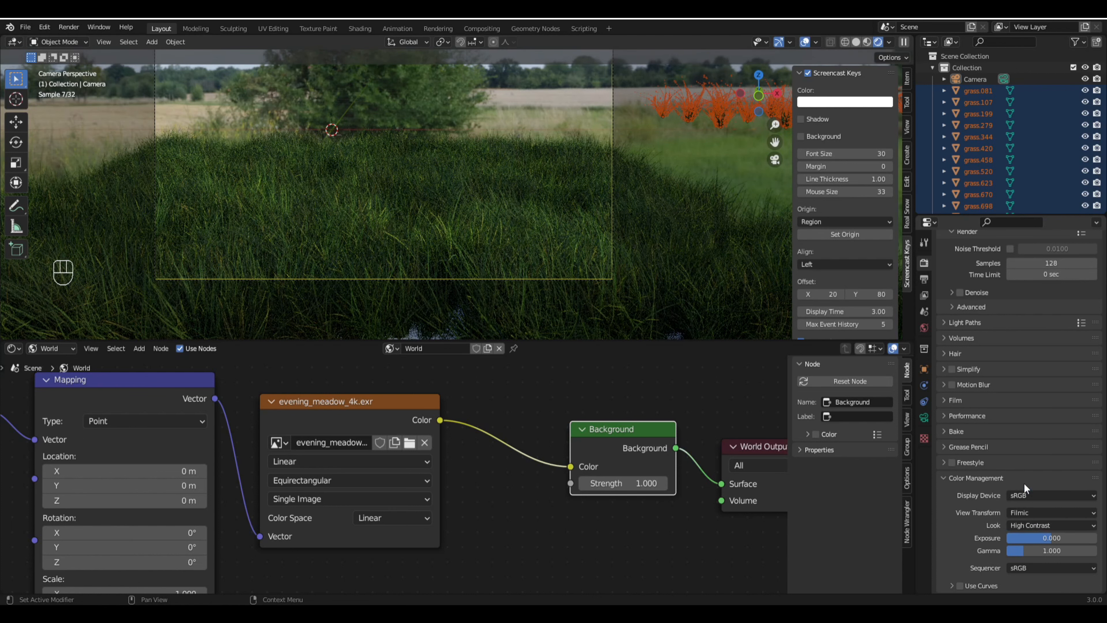
Step: Set the Strength of the world's Background node to 2 to brighten the HDRI lighting
scroll(527, 237, "up", 1)
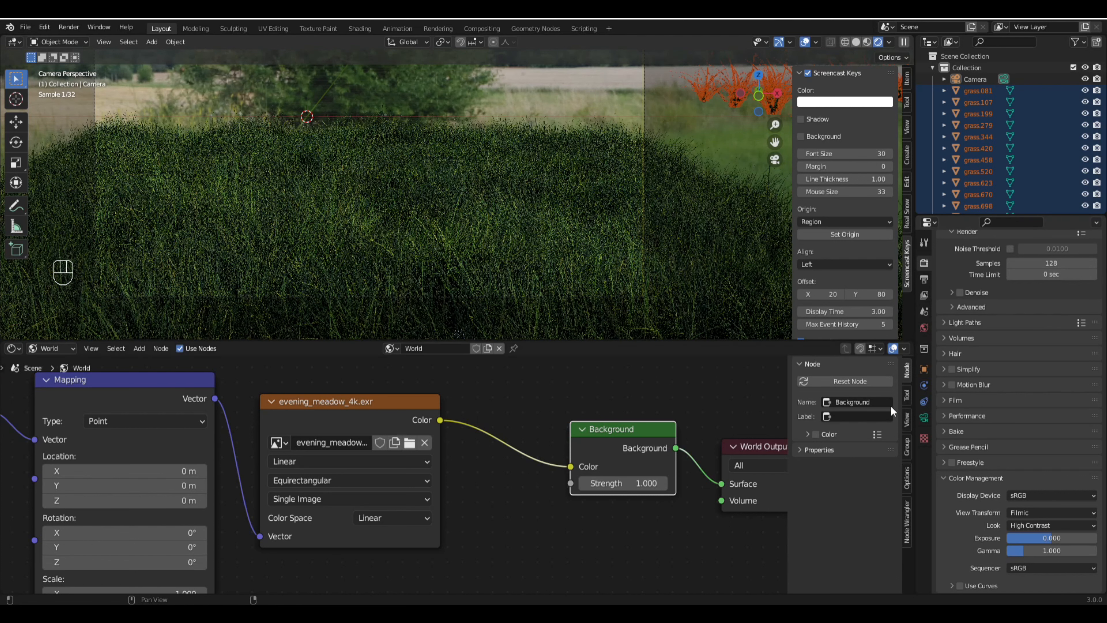
middle_click_drag(610, 437, 314, 433)
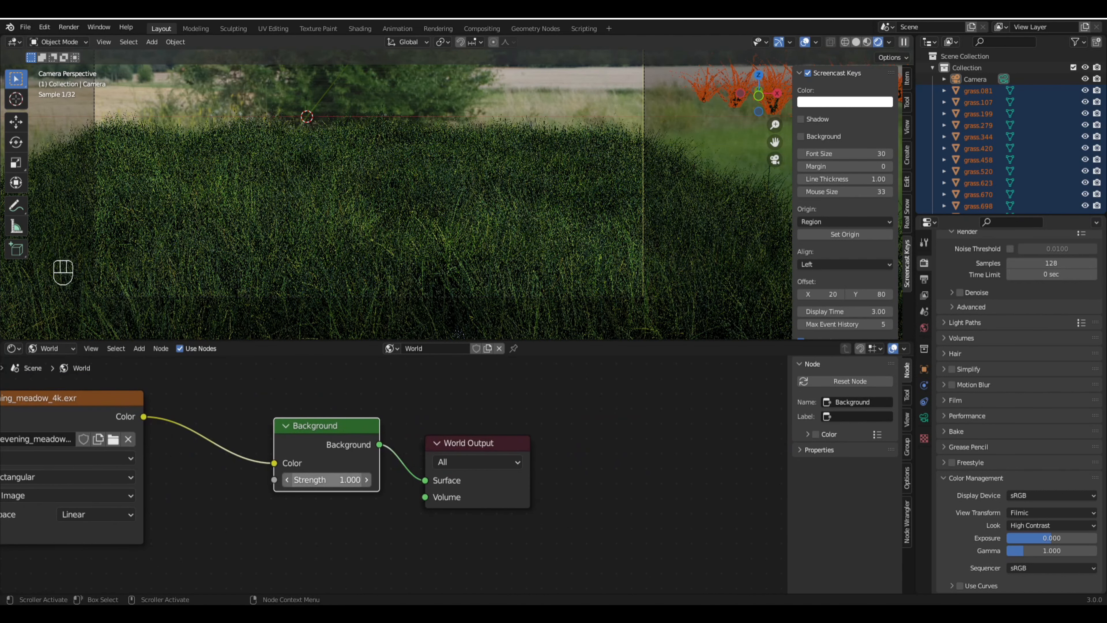
left_click(350, 479)
type("2")
left_click(448, 397)
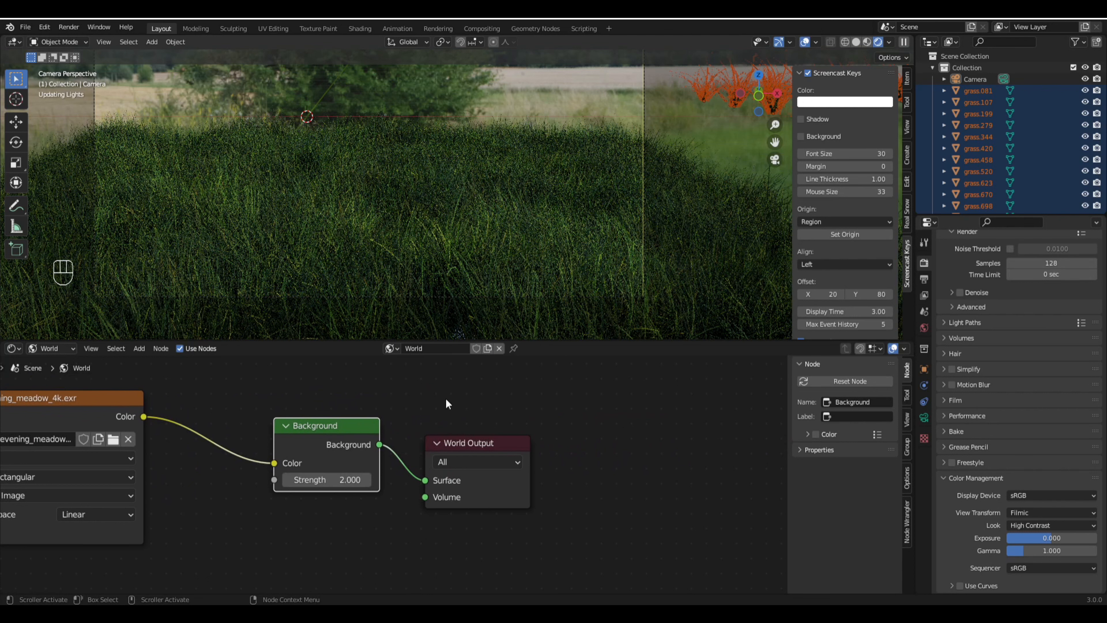
scroll(404, 159, "down", 2)
middle_click_drag(404, 153, 402, 187, "shift")
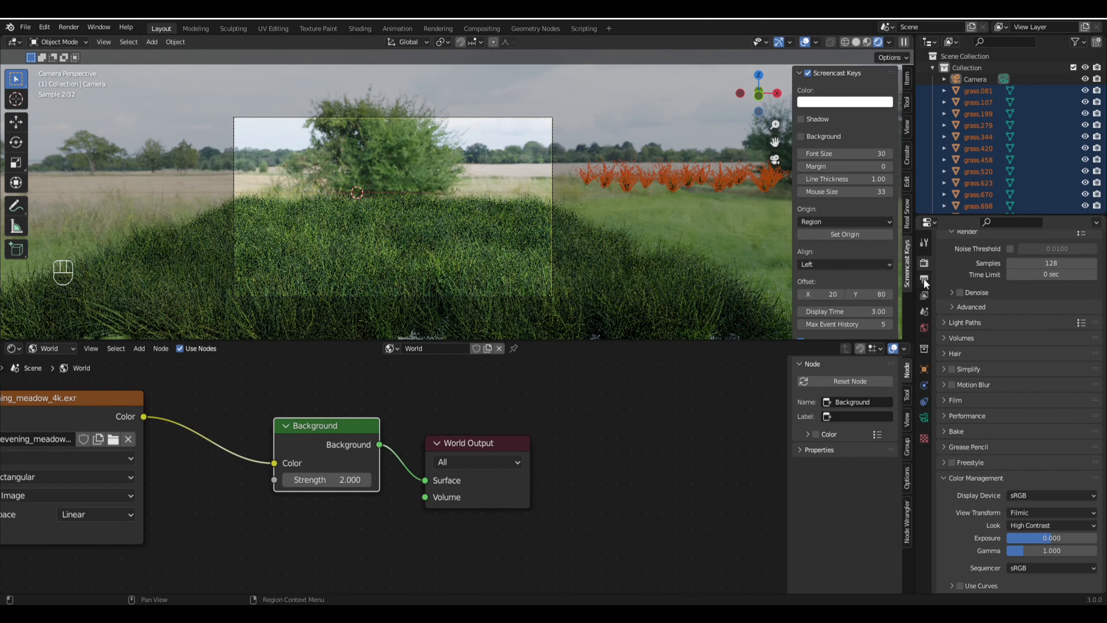
Step: Set the Cycles render device to GPU Compute
scroll(1077, 309, "up", 8)
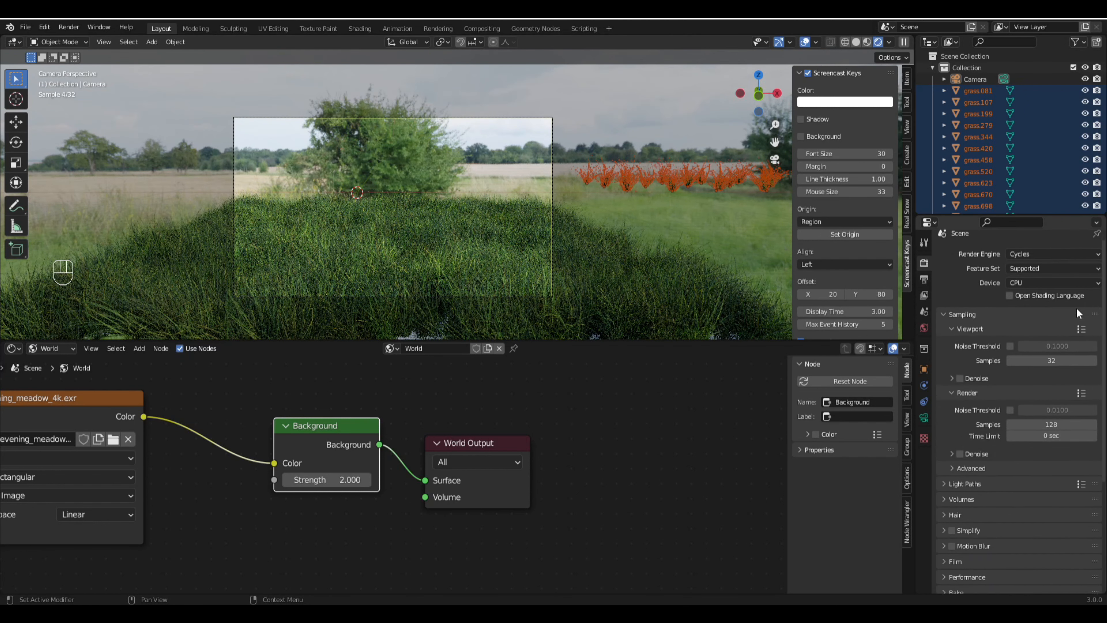
scroll(1076, 307, "up", 1)
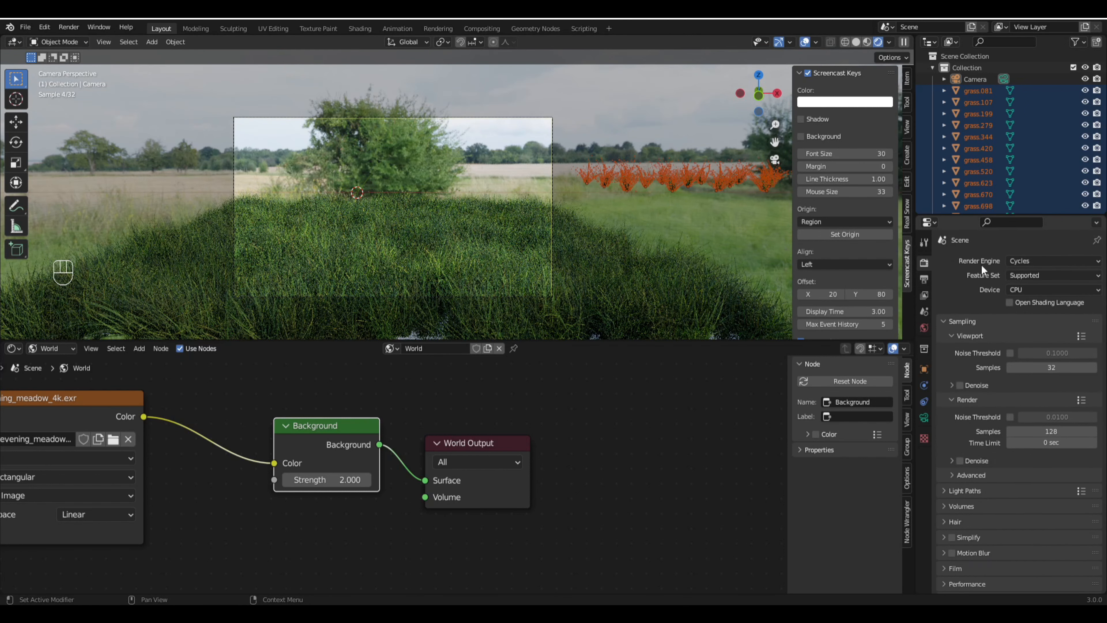
left_click(1022, 286)
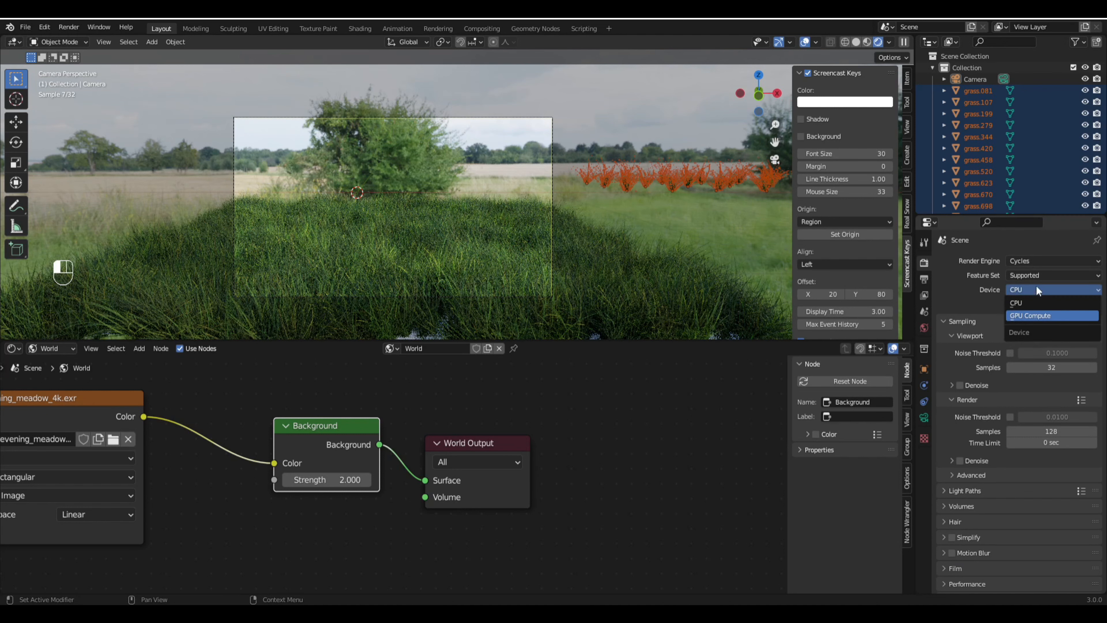
left_click(1036, 315)
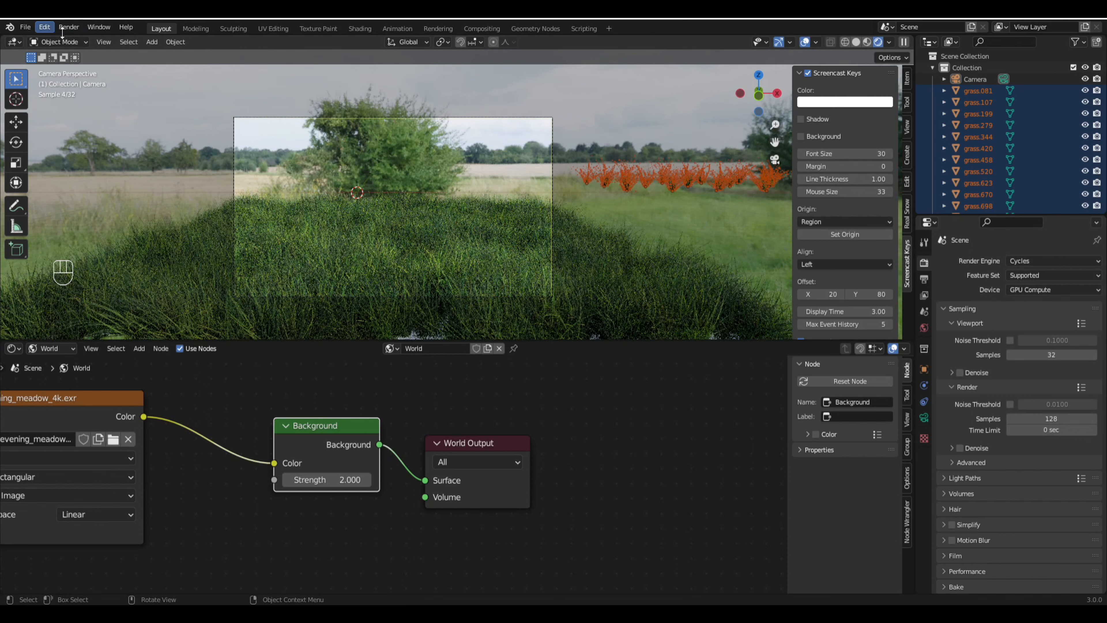
Step: Check which Cycles render devices are enabled in the system preferences, and close the preferences
left_click(44, 26)
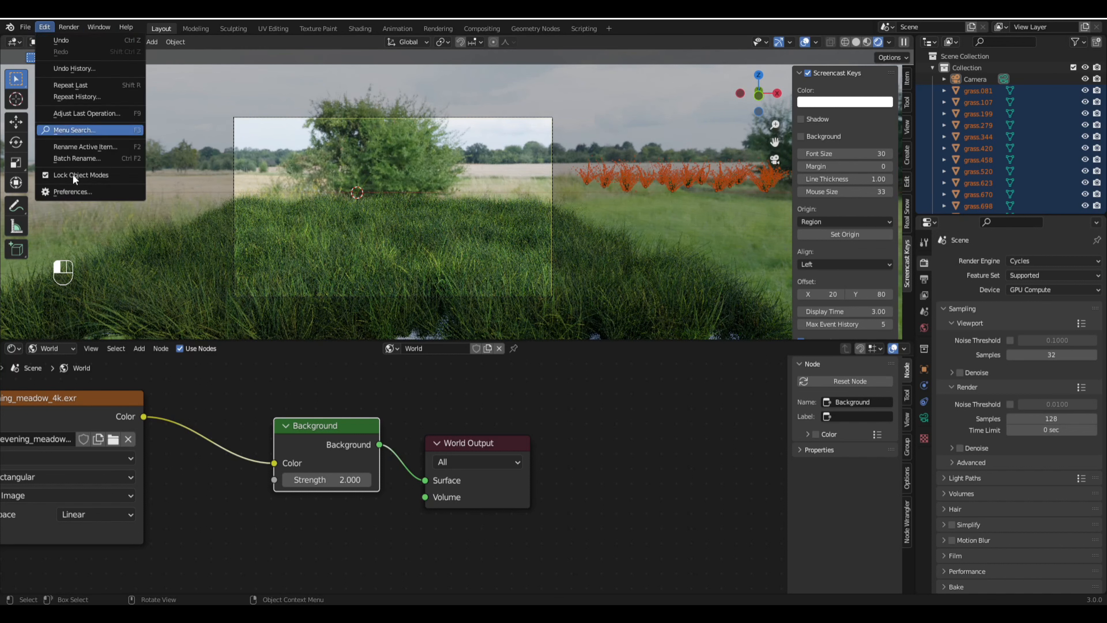
left_click(66, 189)
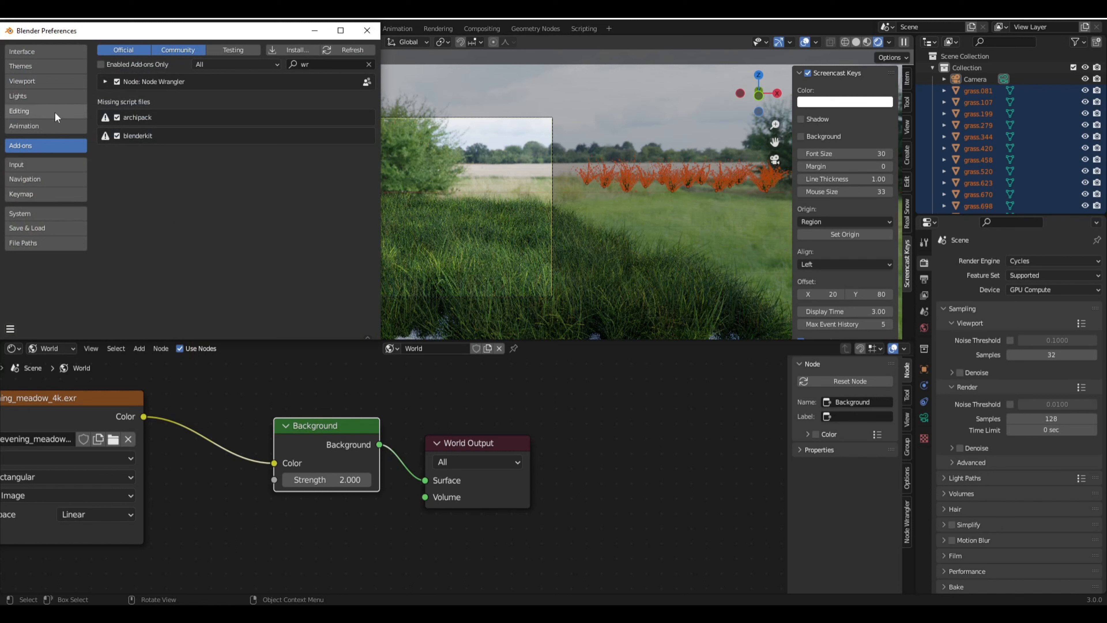
left_click(28, 214)
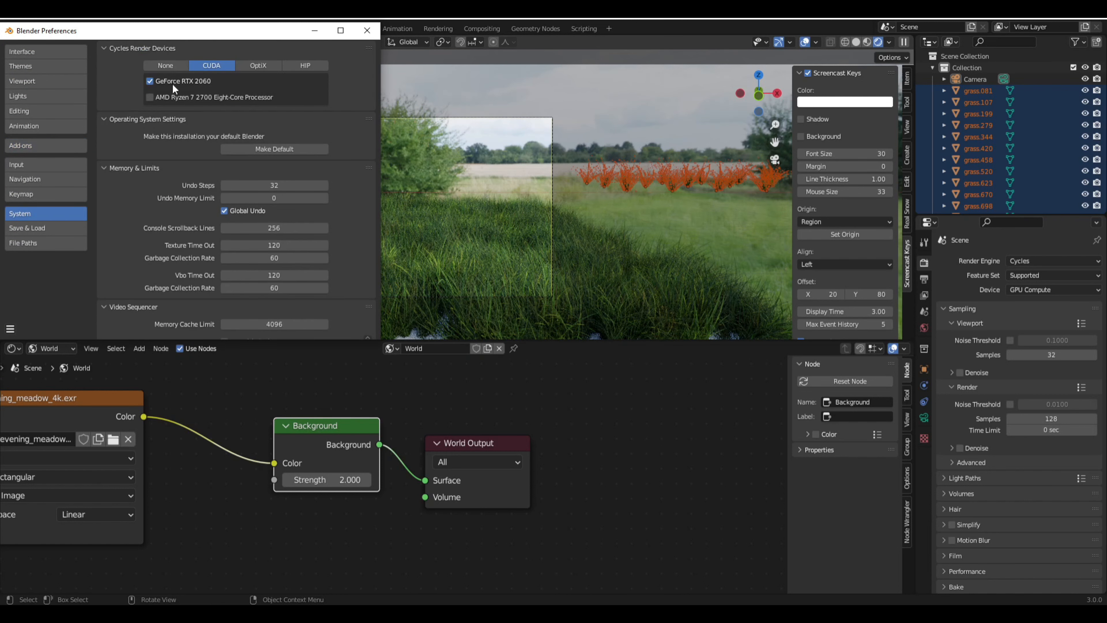
left_click(366, 34)
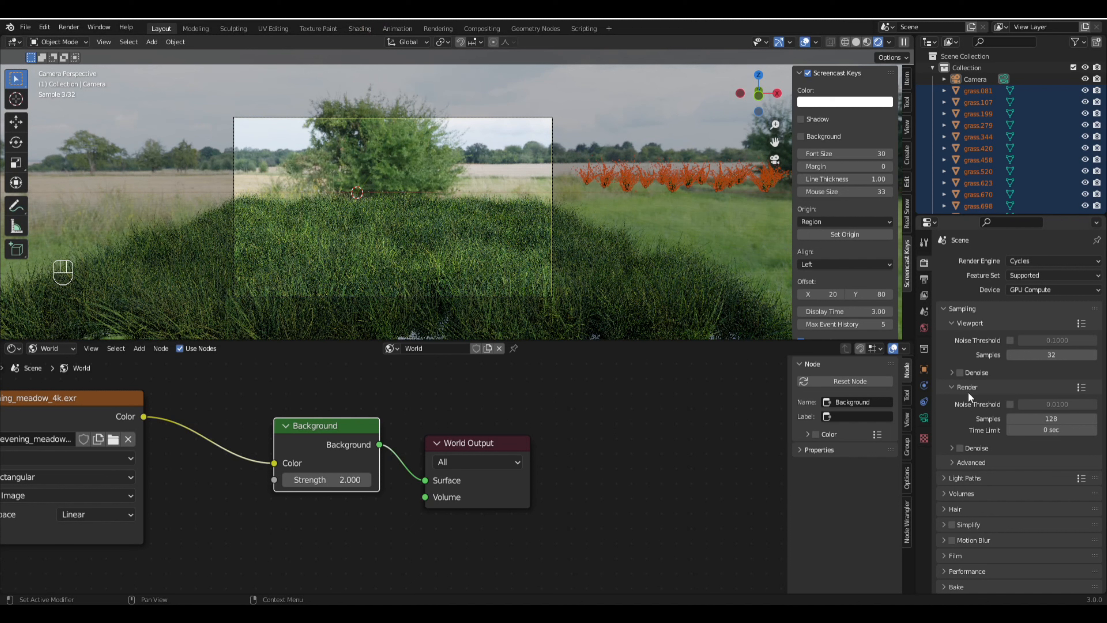
Step: Set the final render samples to 300 and render the image from the camera
scroll(1075, 429, "down", 2)
left_click(1054, 395)
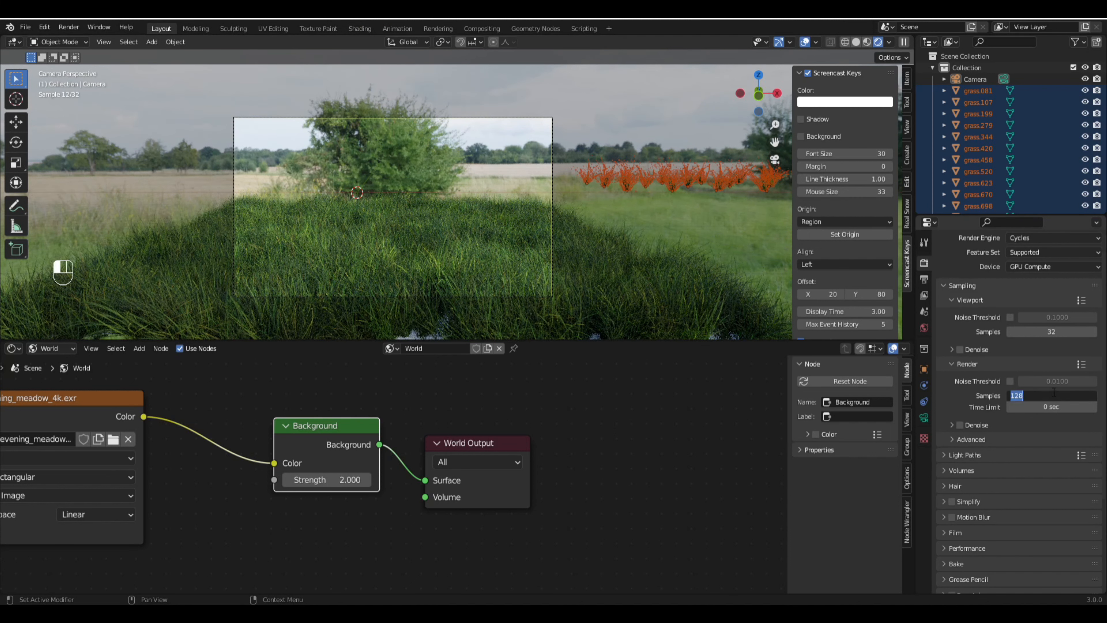
type("300")
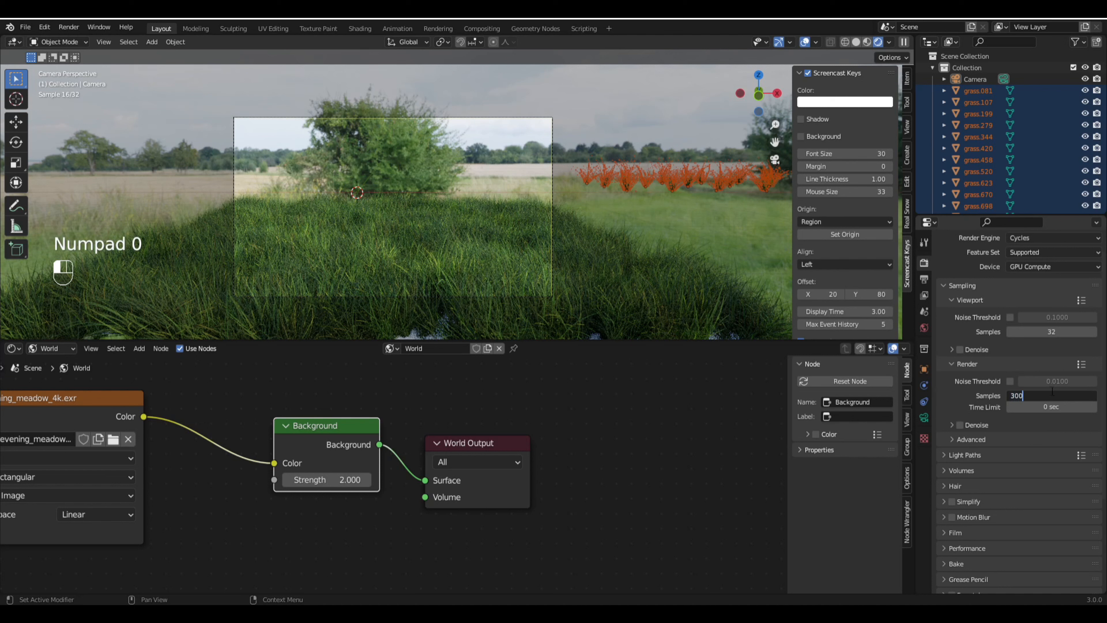
left_click(1032, 349)
scroll(1065, 449, "down", 4)
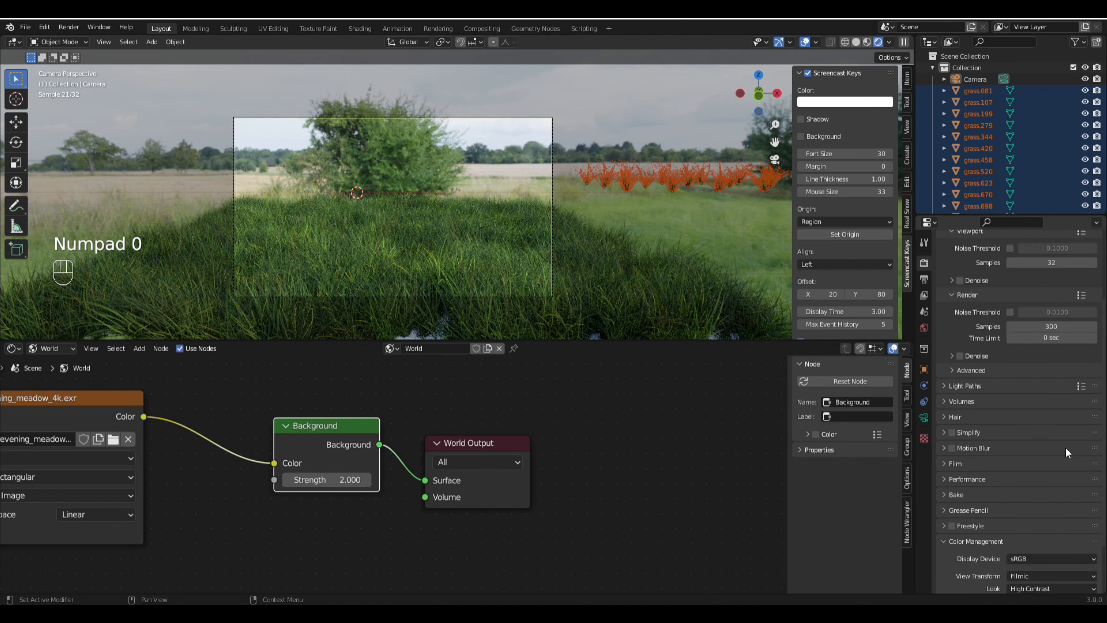
scroll(1066, 447, "up", 5)
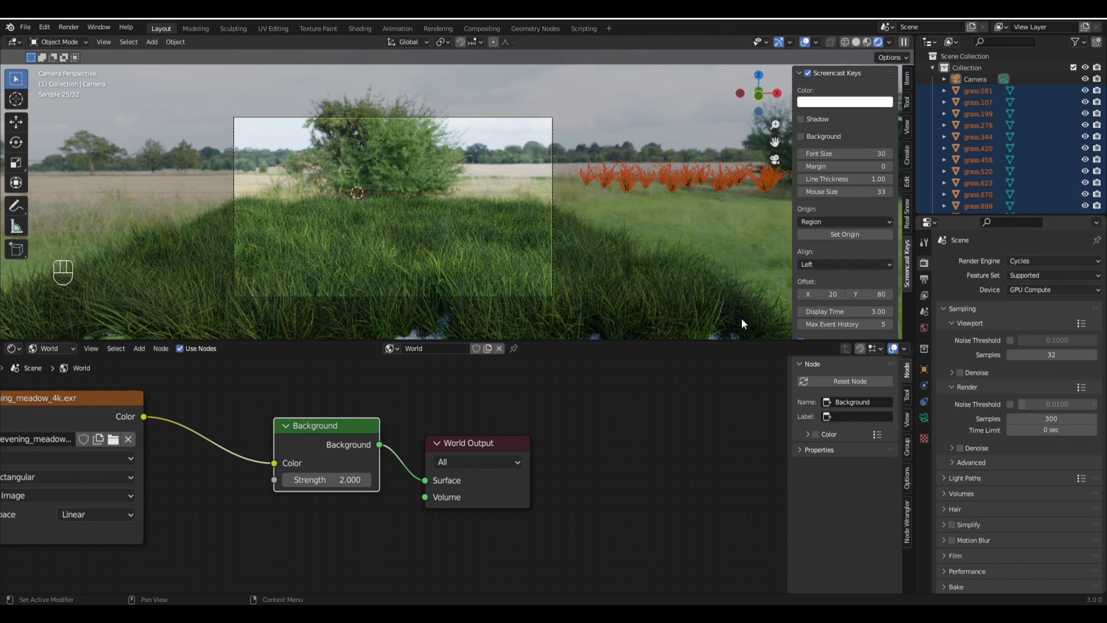
key("F12")
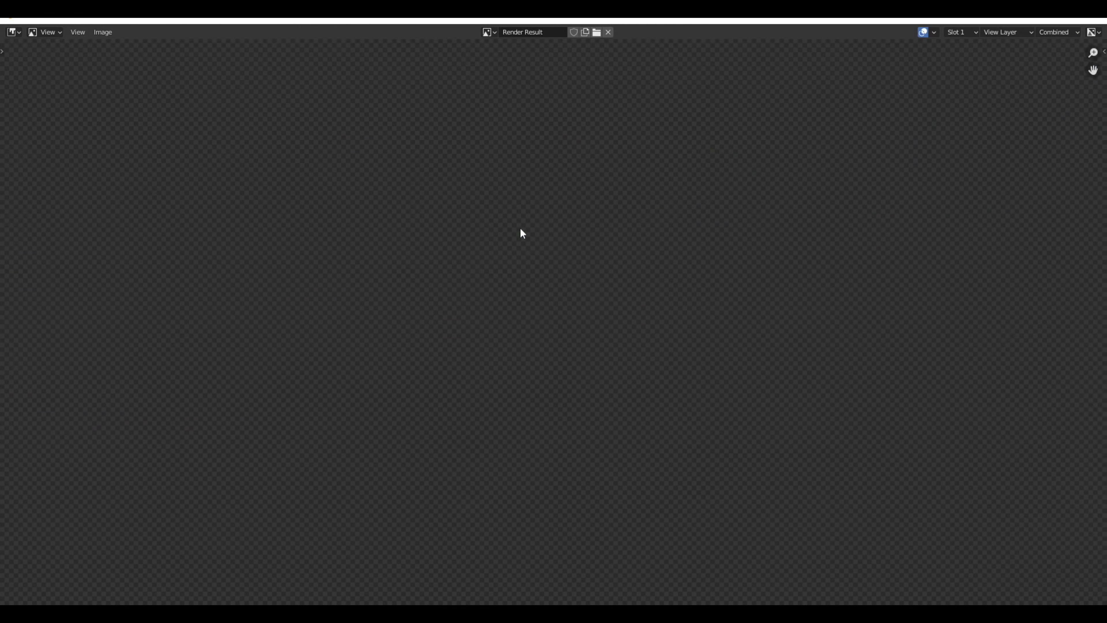